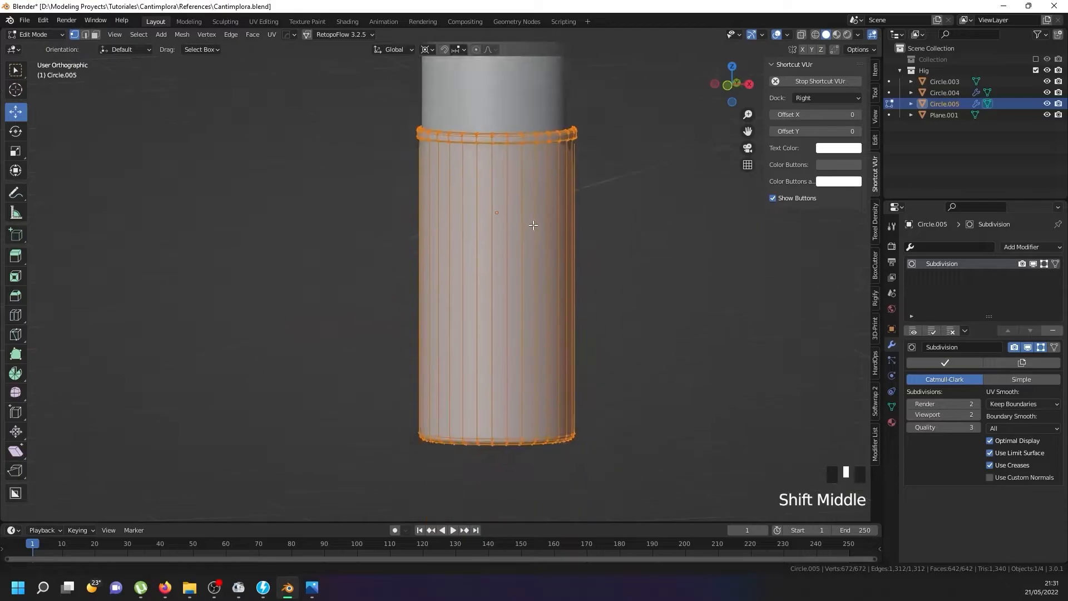
Add one edge loop near the lower edge of the sleeve's raised rim band, slid to a factor of about 0.66
{"action": "key", "text": "Tab"}
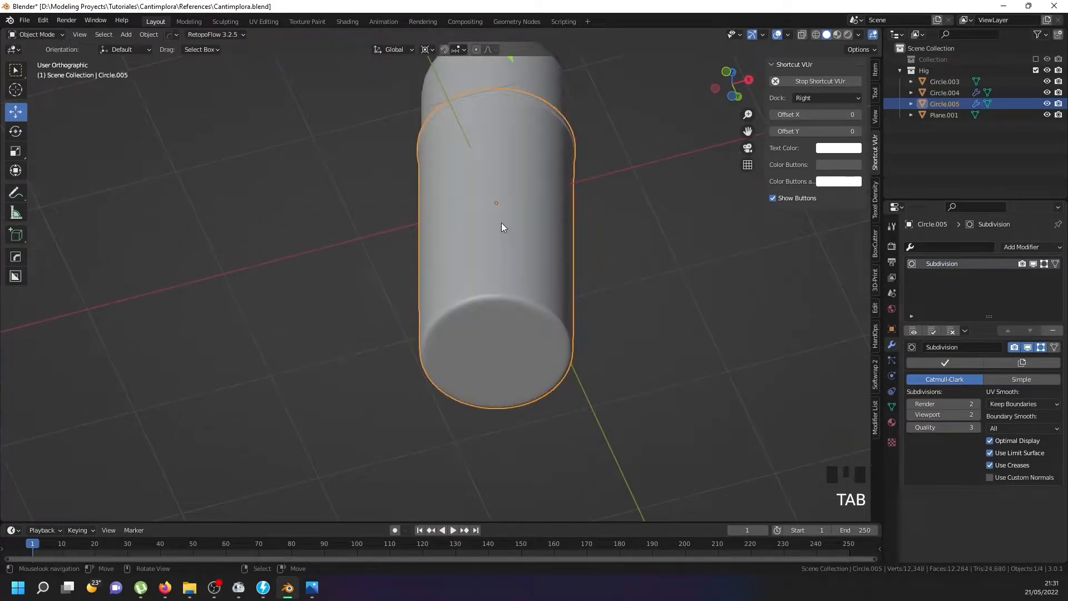
{"action": "middle_click_drag", "start_coordinate": [502, 231], "coordinate": [511, 287]}
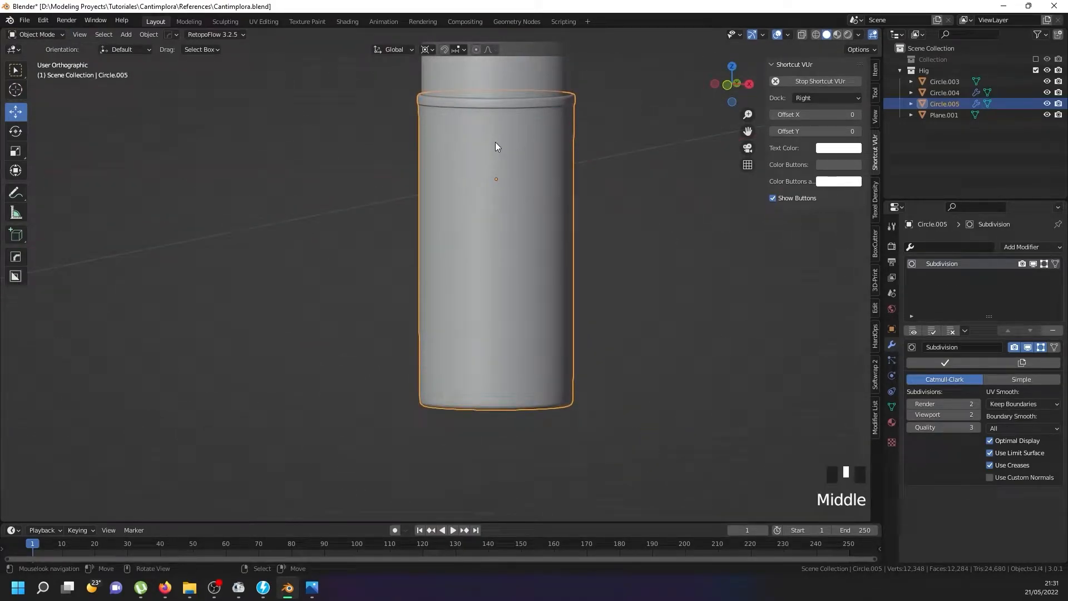
{"action": "scroll", "coordinate": [476, 105], "scroll_direction": "up", "scroll_amount": 6}
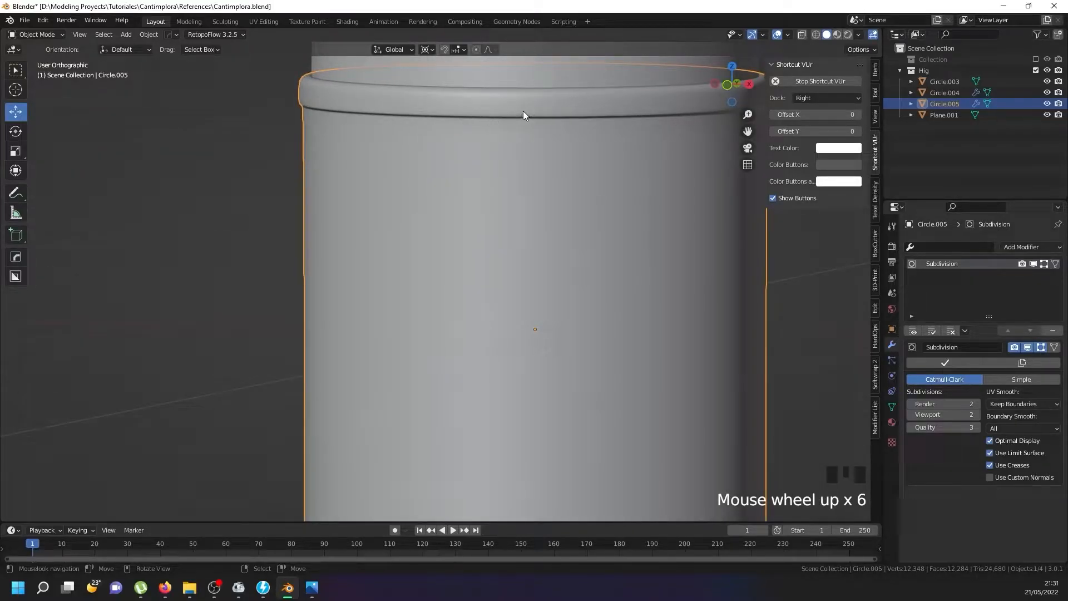
{"action": "key", "text": "Tab"}
{"action": "scroll", "coordinate": [523, 112], "scroll_direction": "up", "scroll_amount": 2}
{"action": "middle_click_drag", "start_coordinate": [495, 78], "coordinate": [492, 166], "text": "shift"}
{"action": "scroll", "coordinate": [492, 166], "scroll_direction": "up", "scroll_amount": 4}
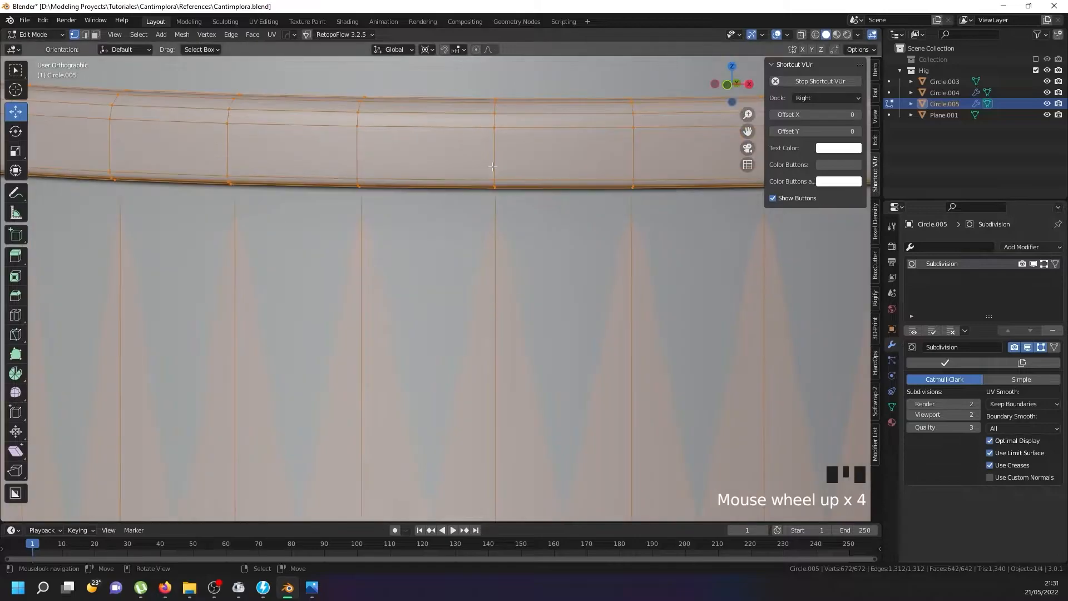
{"action": "key", "text": "ctrl+r"}
{"action": "left_click", "coordinate": [492, 167]}
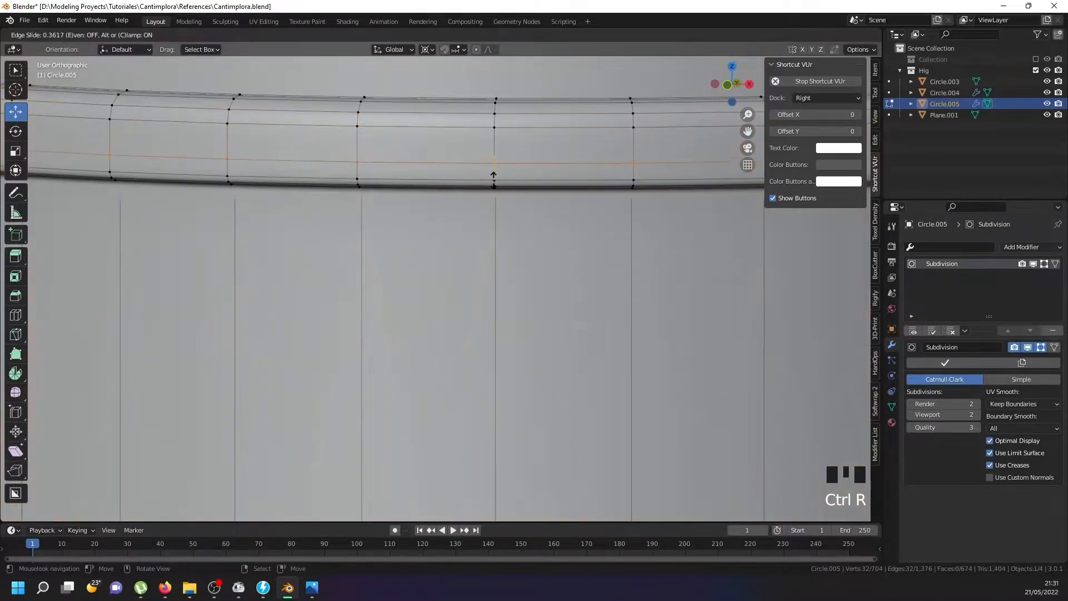
{"action": "left_click", "coordinate": [492, 188]}
{"action": "scroll", "coordinate": [480, 190], "scroll_direction": "up", "scroll_amount": 3}
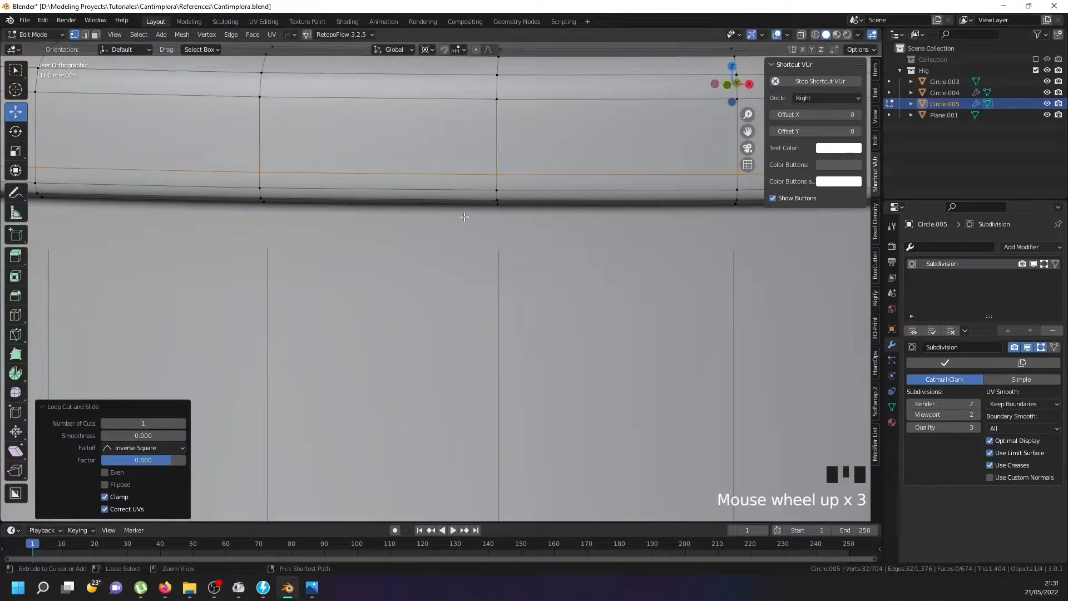
Bevel the new rim loop with 2 segments and a width of about 0.031 m
{"action": "key", "text": "ctrl+b"}
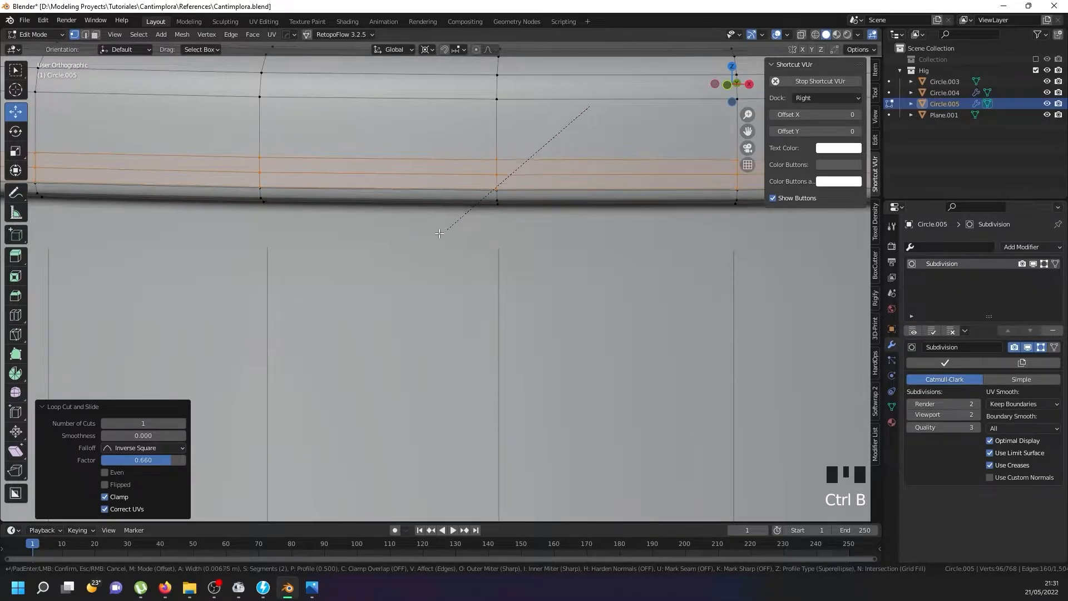
{"action": "left_click", "coordinate": [423, 241]}
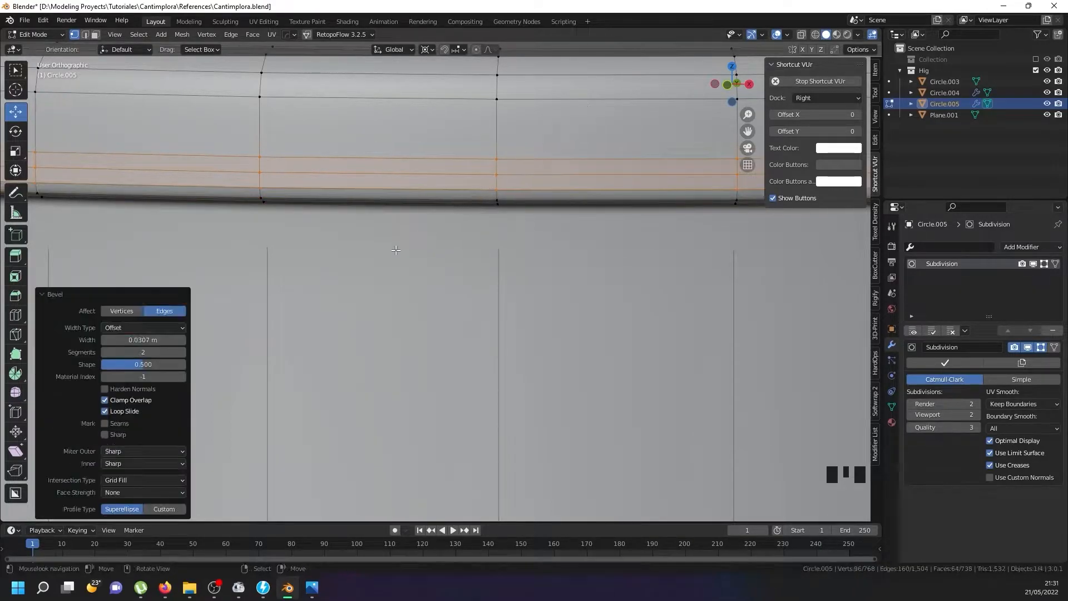
Select the sleeve's whole mesh and merge its overlapping vertices by distance
{"action": "scroll", "coordinate": [462, 197], "scroll_direction": "down", "scroll_amount": 4}
{"action": "key", "text": "a"}
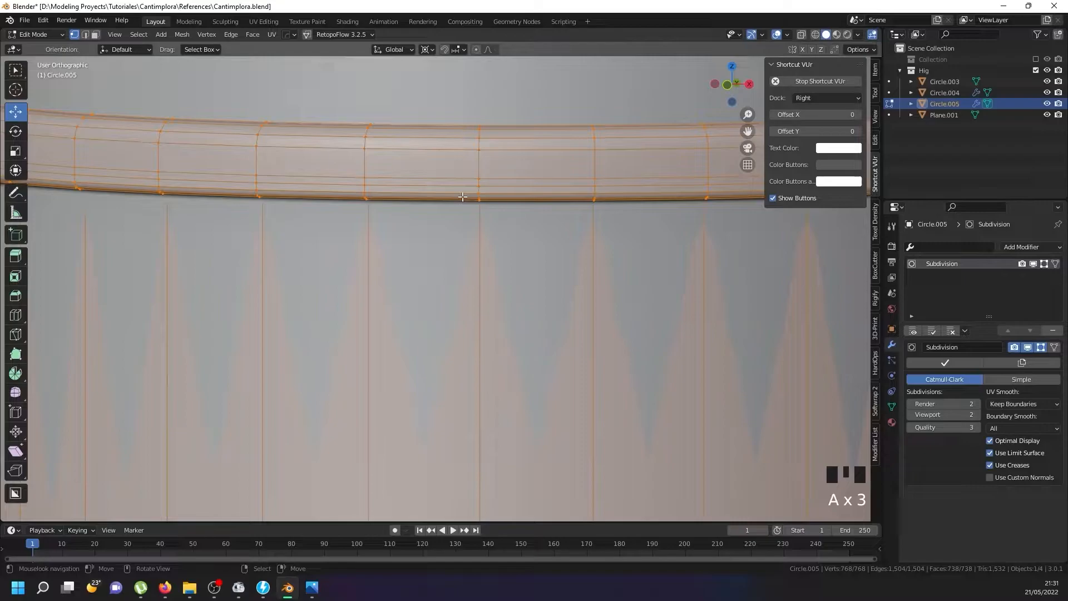
{"action": "key", "text": "w"}
{"action": "mouse_move", "coordinate": [462, 251]}
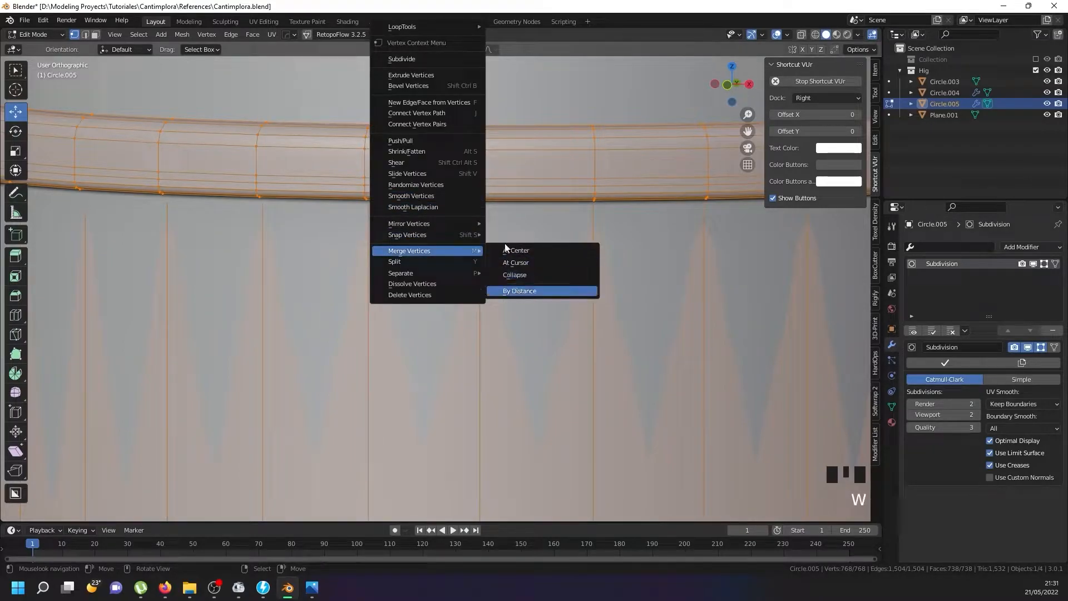
{"action": "left_click", "coordinate": [519, 291]}
Select the middle edge loop of the bevelled rim band and try to scale it
{"action": "right_click", "coordinate": [473, 188]}
{"action": "right_click", "coordinate": [473, 187]}
{"action": "right_click", "coordinate": [473, 186], "text": "alt+shift"}
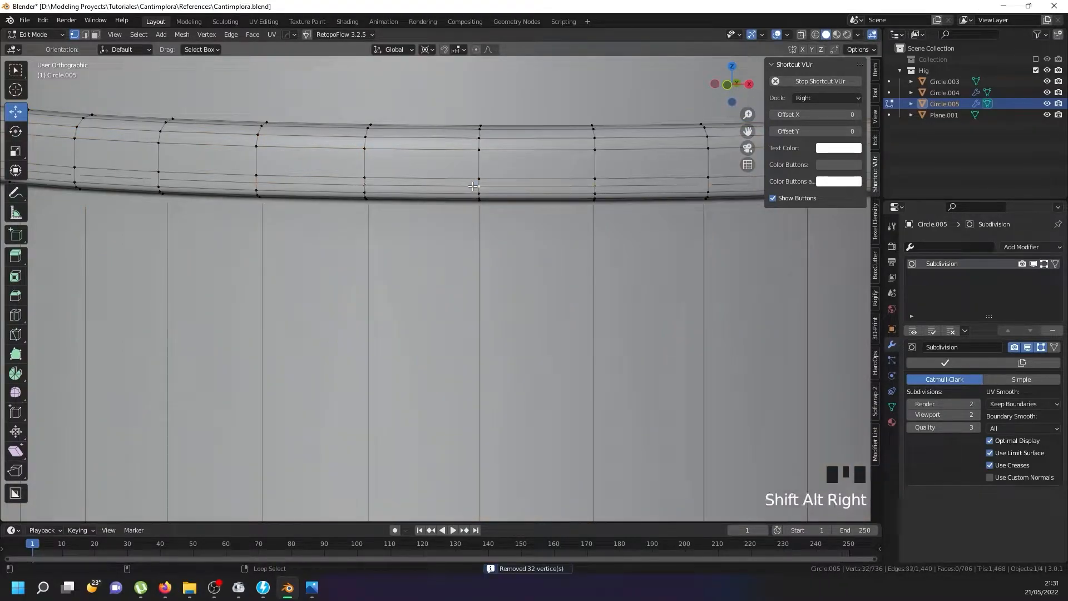
{"action": "scroll", "coordinate": [473, 187], "scroll_direction": "up", "scroll_amount": 4}
{"action": "key", "text": "s"}
{"action": "left_click", "coordinate": [557, 321]}
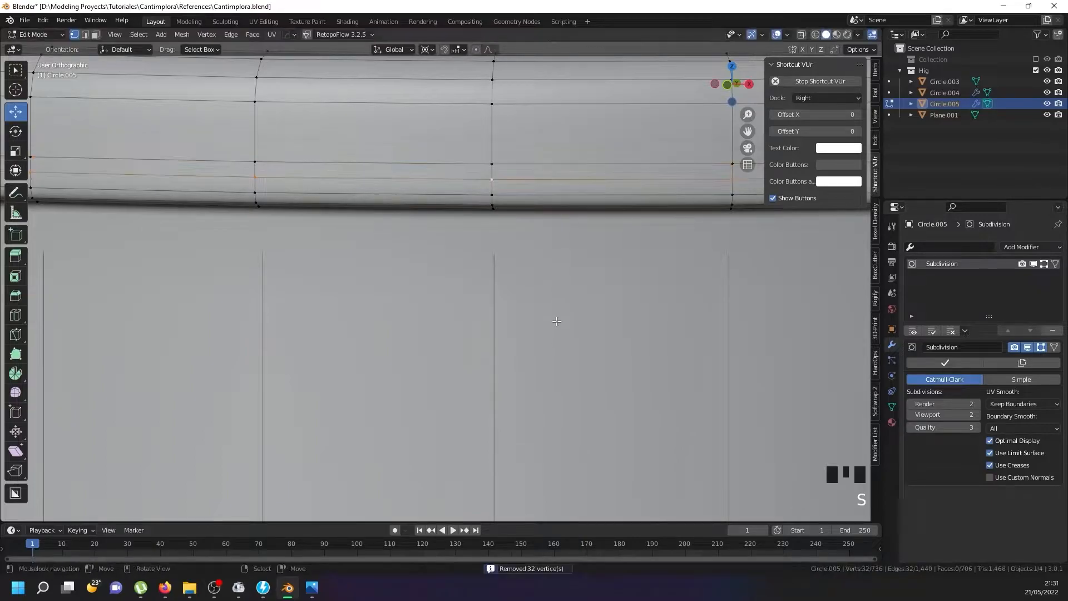
Set the transform pivot to Median Point and scale the rim loop inward to about 0.985 to form a groove
{"action": "left_click", "coordinate": [429, 49]}
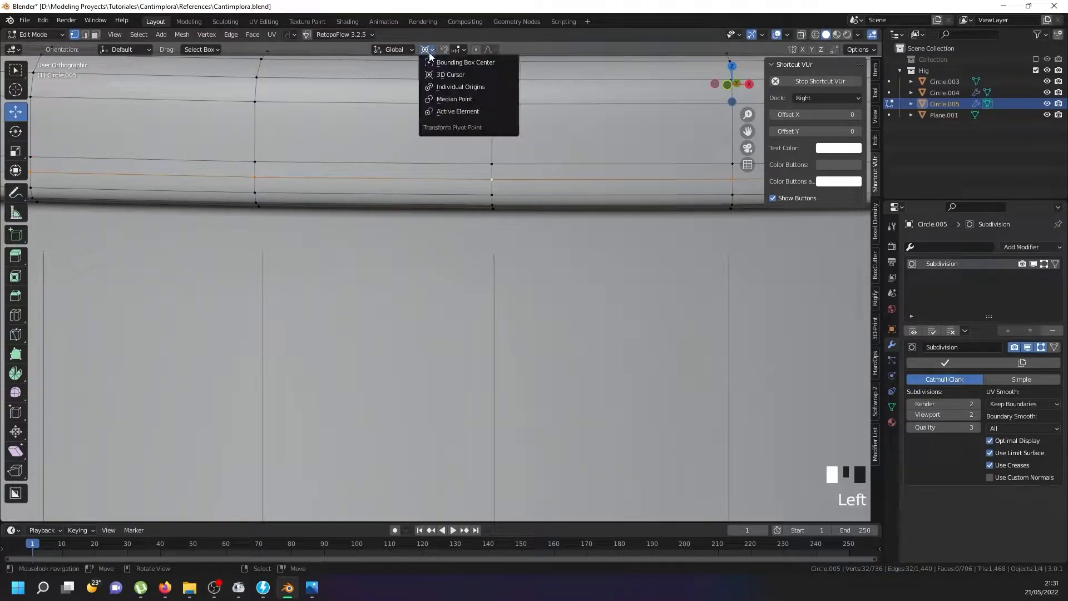
{"action": "left_click", "coordinate": [456, 100]}
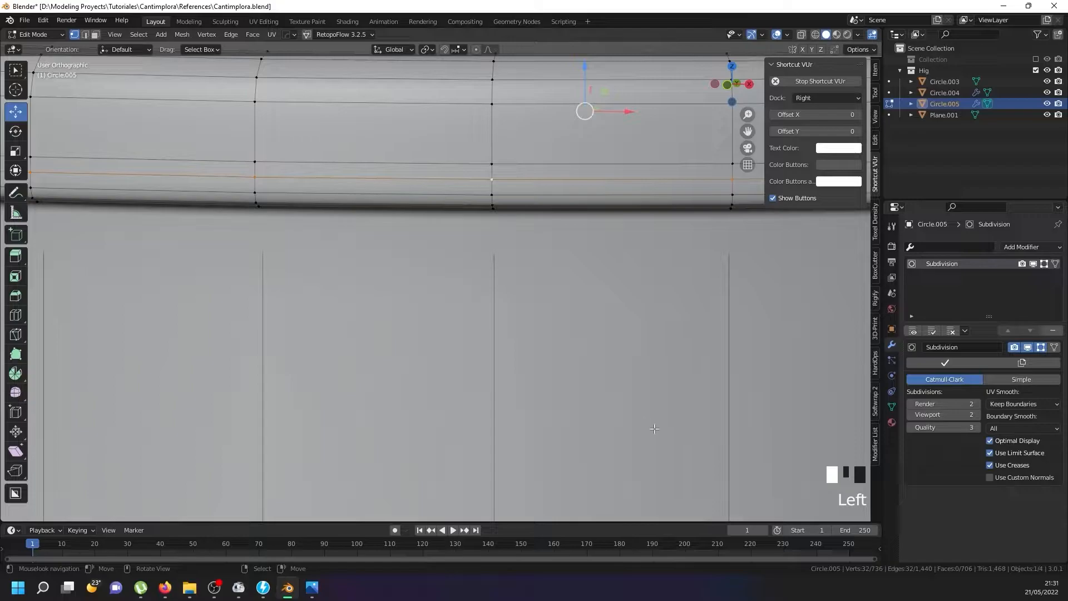
{"action": "key", "text": "s"}
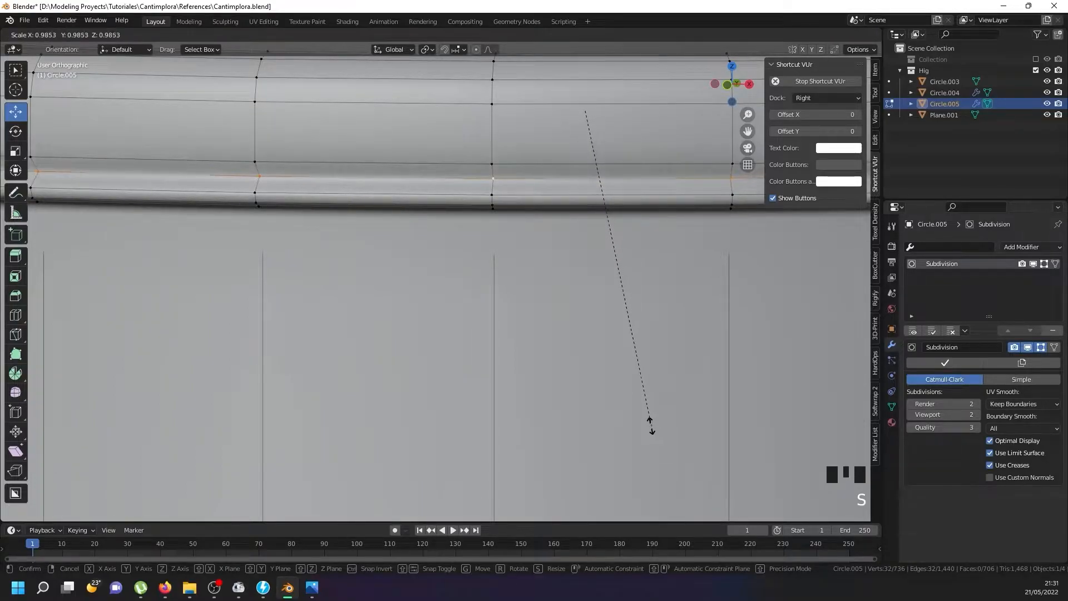
{"action": "left_click", "coordinate": [651, 425]}
{"action": "key", "text": "Tab"}
{"action": "scroll", "coordinate": [495, 242], "scroll_direction": "down", "scroll_amount": 8}
{"action": "middle_click_drag", "start_coordinate": [493, 241], "coordinate": [438, 241]}
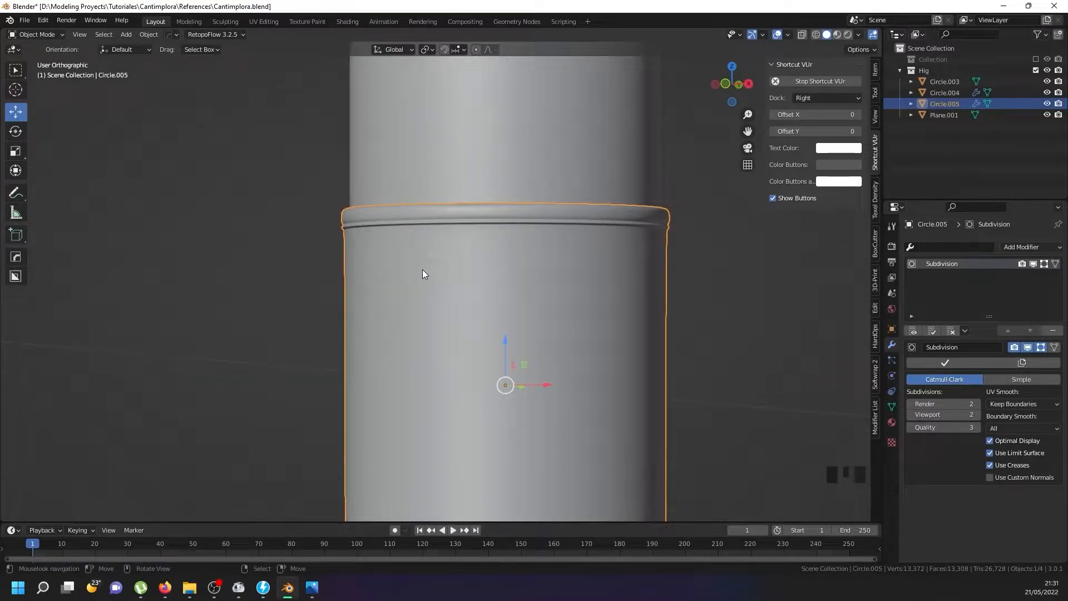
{"action": "scroll", "coordinate": [423, 273], "scroll_direction": "down", "scroll_amount": 6}
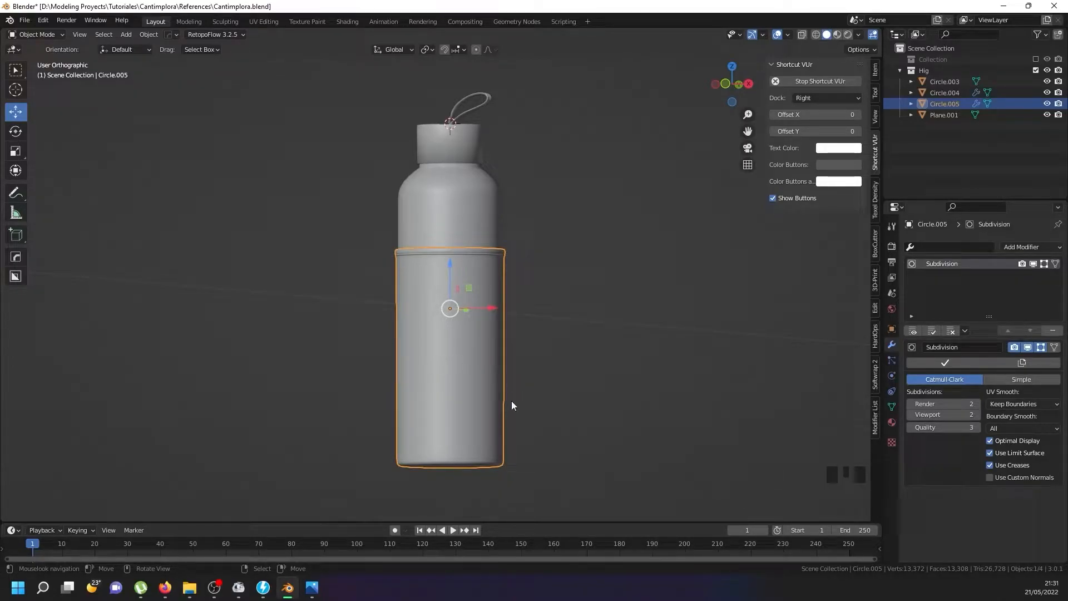
Select the edge loop around the sleeve's rounded base edge and bevel it with 2 segments, about 0.0018 m wide
{"action": "key", "text": "Tab"}
{"action": "scroll", "coordinate": [445, 462], "scroll_direction": "up", "scroll_amount": 9}
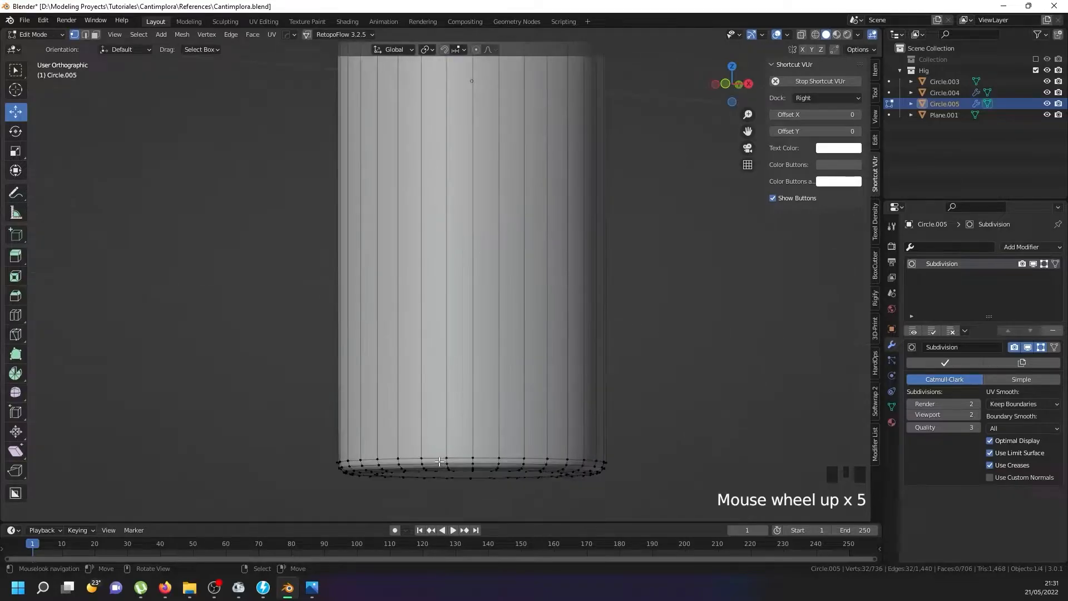
{"action": "key", "text": "Right"}
{"action": "right_click", "coordinate": [469, 455], "text": "alt+shift"}
{"action": "middle_click_drag", "start_coordinate": [469, 454], "coordinate": [449, 306]}
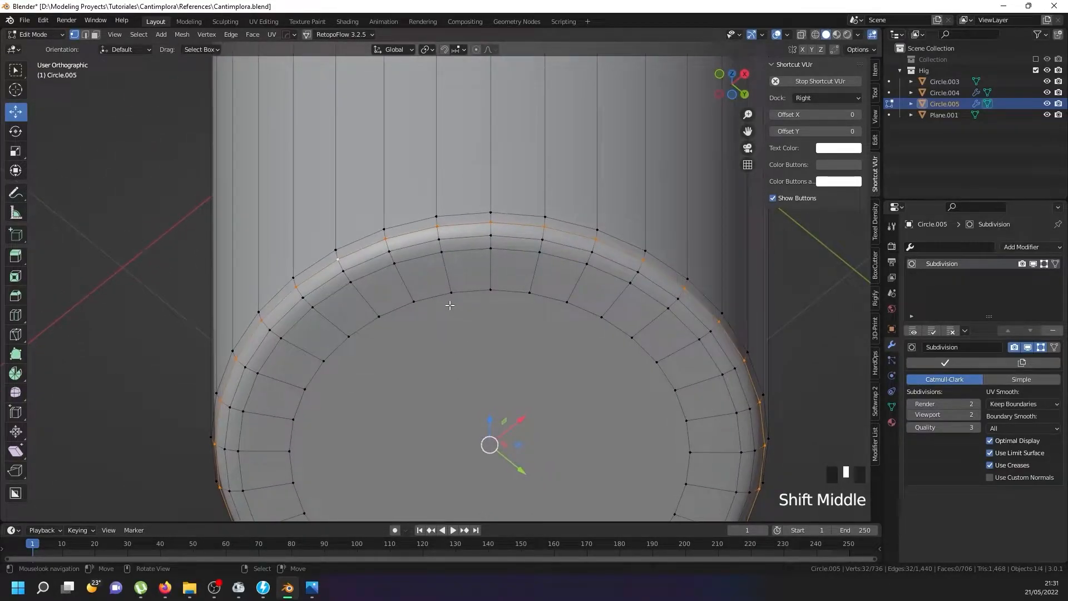
{"action": "scroll", "coordinate": [436, 210], "scroll_direction": "up", "scroll_amount": 5}
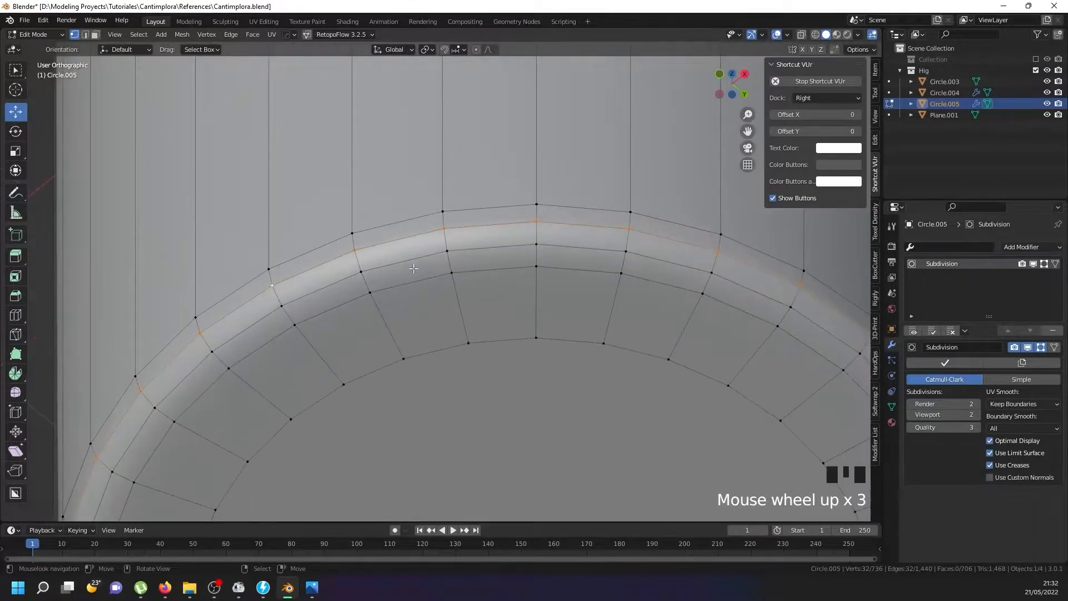
{"action": "key", "text": "ctrl+b"}
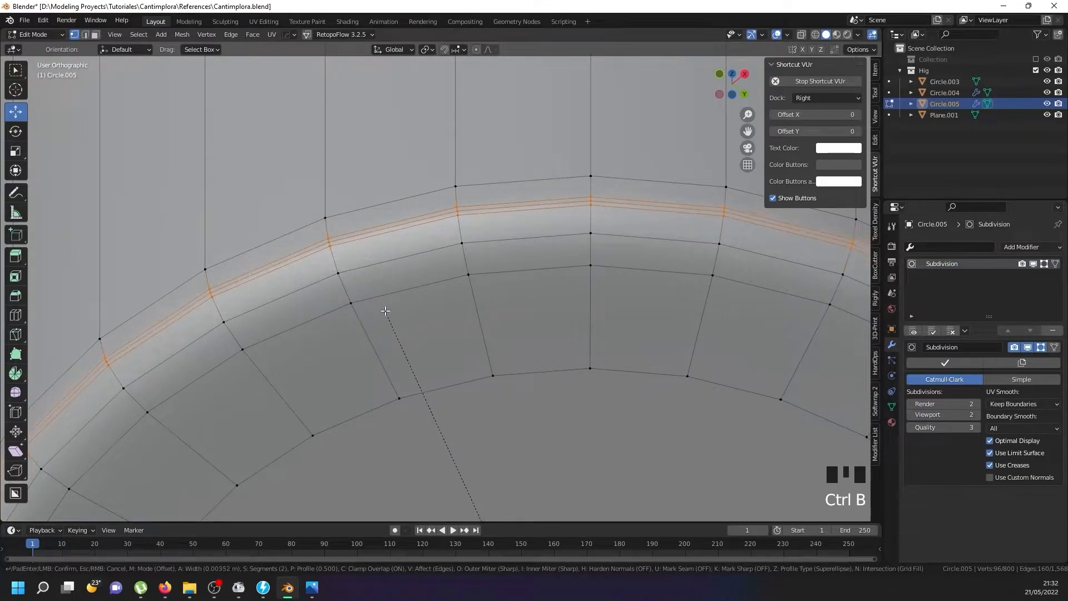
{"action": "left_click", "coordinate": [386, 313]}
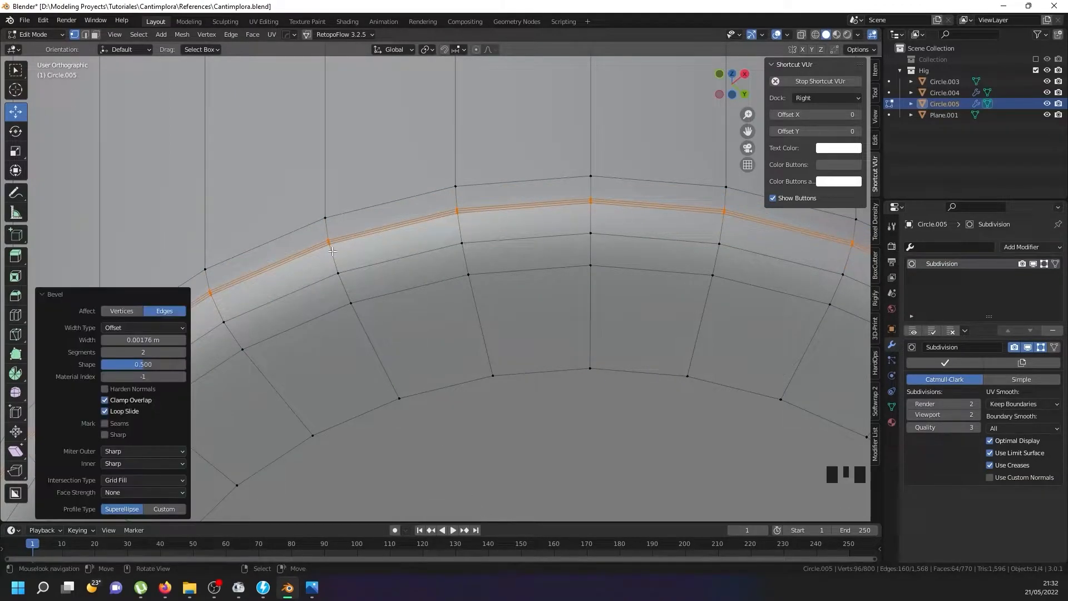
Select the middle loop of the base bevel and scale it inward to about 0.99 to form a groove
{"action": "scroll", "coordinate": [386, 313], "scroll_direction": "up", "scroll_amount": 7}
{"action": "right_click", "coordinate": [368, 252]}
{"action": "right_click", "coordinate": [369, 252], "text": "alt+shift"}
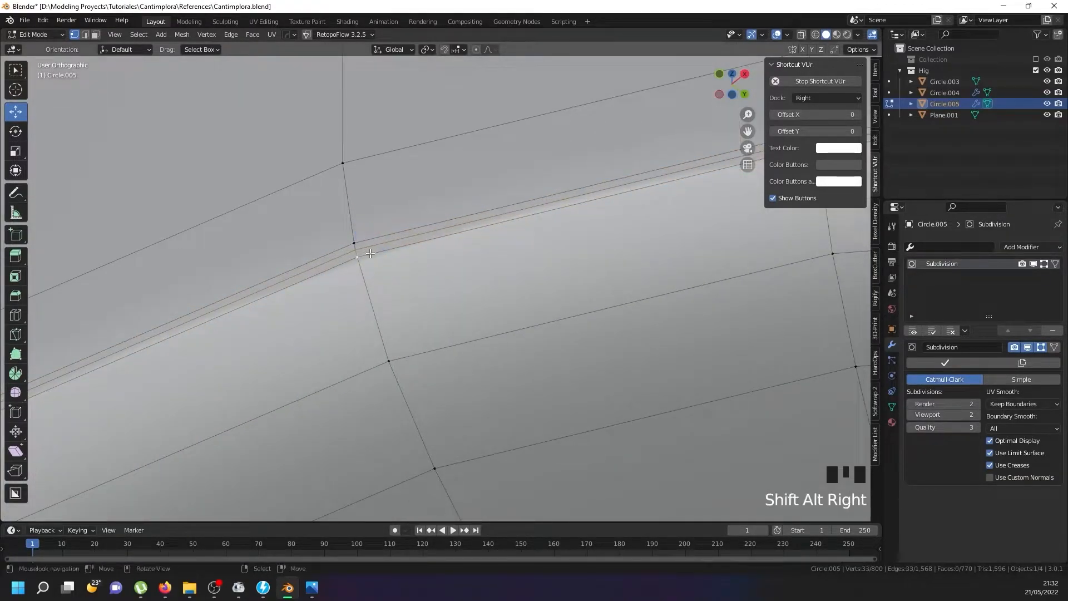
{"action": "right_click", "coordinate": [355, 244]}
{"action": "right_click", "coordinate": [356, 249]}
{"action": "right_click", "coordinate": [357, 249], "text": "alt+shift"}
{"action": "key", "text": "s"}
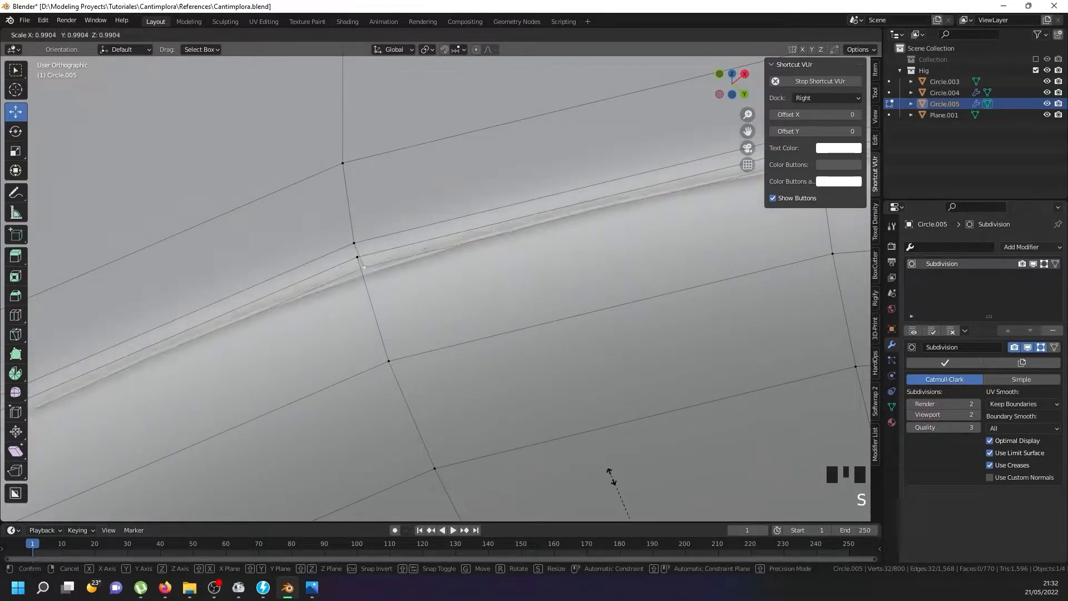
{"action": "key", "text": "Tab"}
Examine the base groove and the overall bottle from several angles, with and without the sleeve's mesh edges shown
{"action": "scroll", "coordinate": [528, 356], "scroll_direction": "down", "scroll_amount": 9}
{"action": "middle_click_drag", "start_coordinate": [522, 355], "coordinate": [537, 401]}
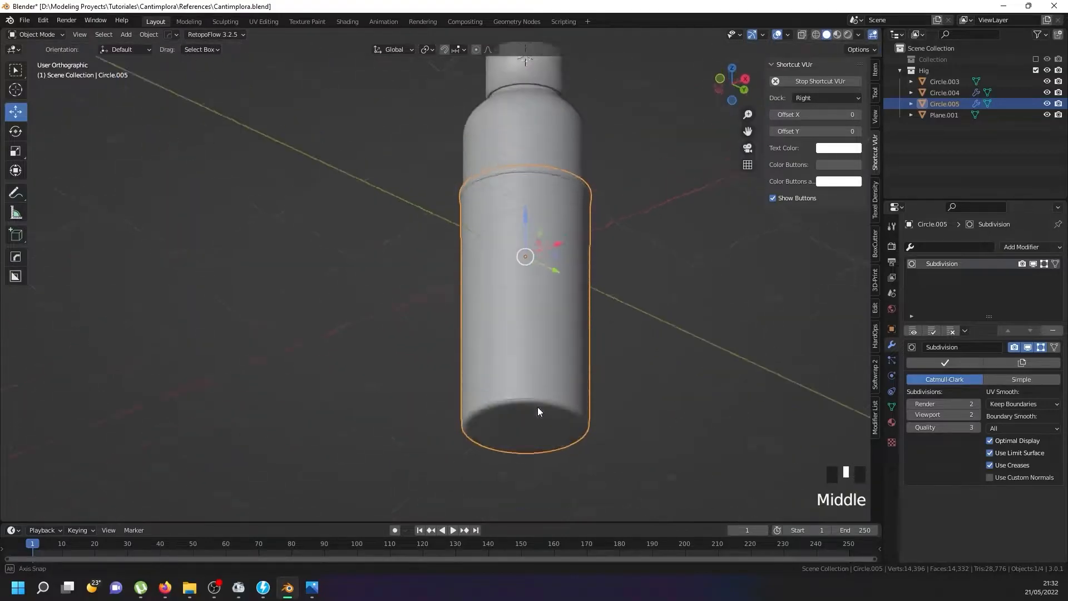
{"action": "scroll", "coordinate": [531, 422], "scroll_direction": "up", "scroll_amount": 2}
{"action": "scroll", "coordinate": [522, 400], "scroll_direction": "up", "scroll_amount": 9}
{"action": "scroll", "coordinate": [473, 370], "scroll_direction": "down", "scroll_amount": 4}
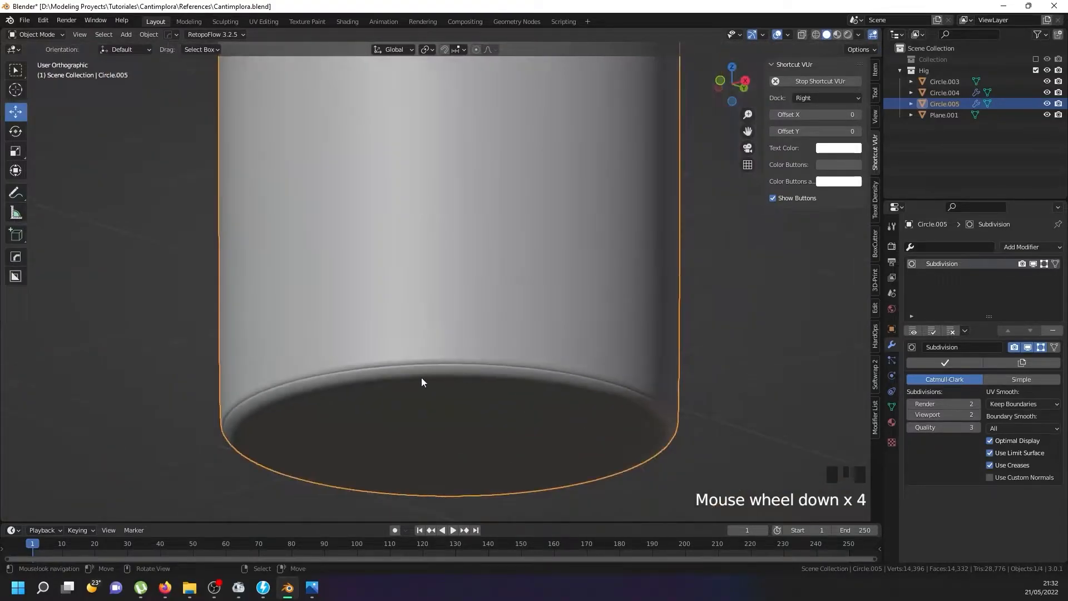
{"action": "scroll", "coordinate": [389, 369], "scroll_direction": "up", "scroll_amount": 1}
{"action": "scroll", "coordinate": [391, 367], "scroll_direction": "up", "scroll_amount": 5}
{"action": "key", "text": "Tab"}
{"action": "scroll", "coordinate": [359, 346], "scroll_direction": "up", "scroll_amount": 6}
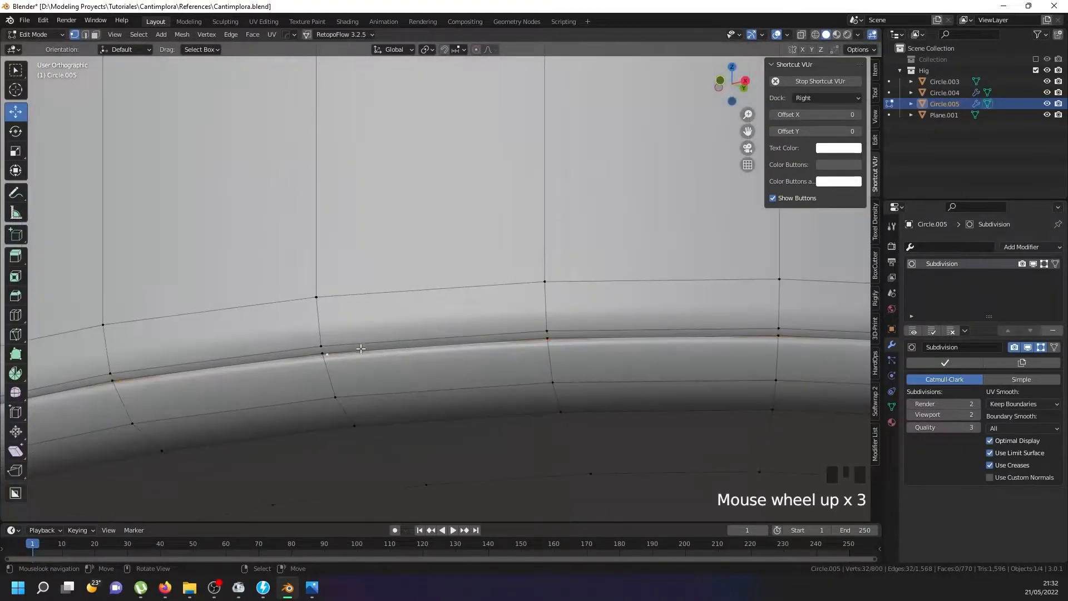
{"action": "scroll", "coordinate": [358, 346], "scroll_direction": "down", "scroll_amount": 10}
{"action": "key", "text": "Tab"}
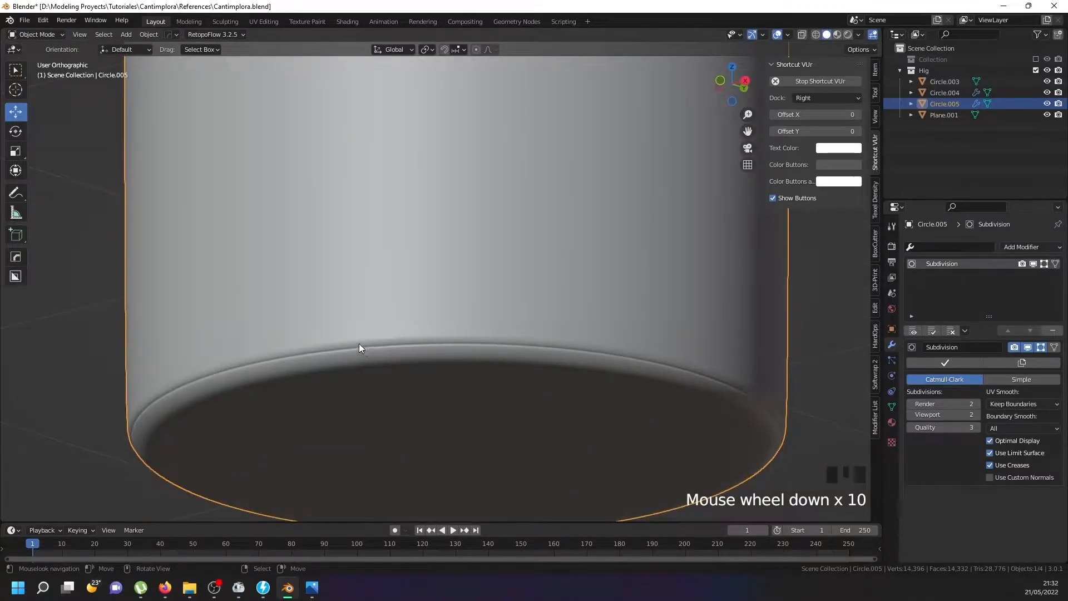
{"action": "scroll", "coordinate": [359, 342], "scroll_direction": "down", "scroll_amount": 7}
{"action": "middle_click_drag", "start_coordinate": [359, 343], "coordinate": [334, 336]}
{"action": "scroll", "coordinate": [333, 336], "scroll_direction": "down", "scroll_amount": 5}
{"action": "scroll", "coordinate": [347, 278], "scroll_direction": "up", "scroll_amount": 3}
{"action": "middle_click_drag", "start_coordinate": [341, 266], "coordinate": [360, 264]}
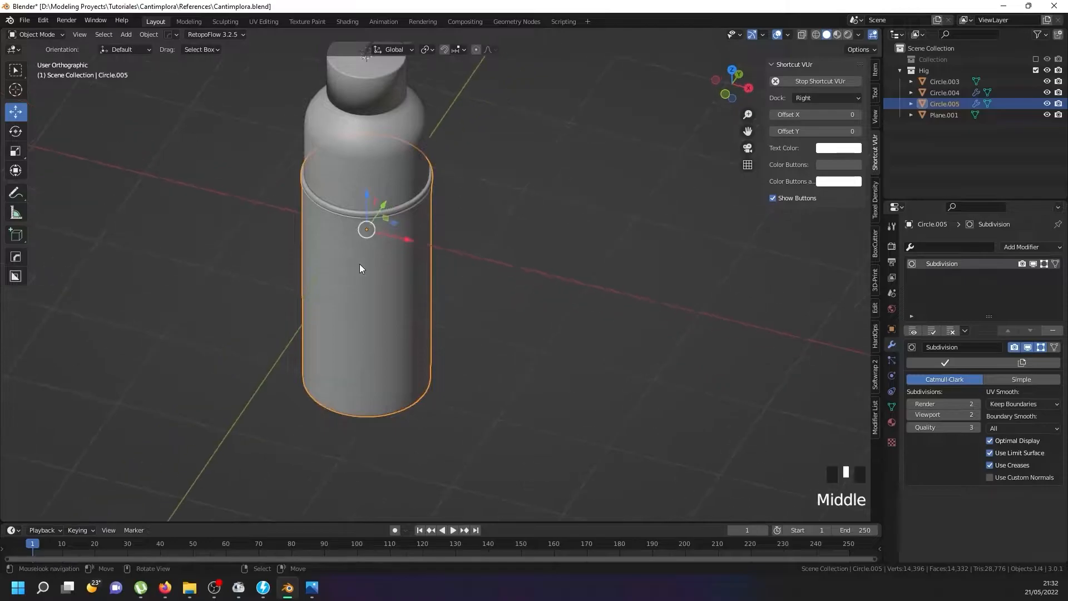
{"action": "key", "text": "KP_1"}
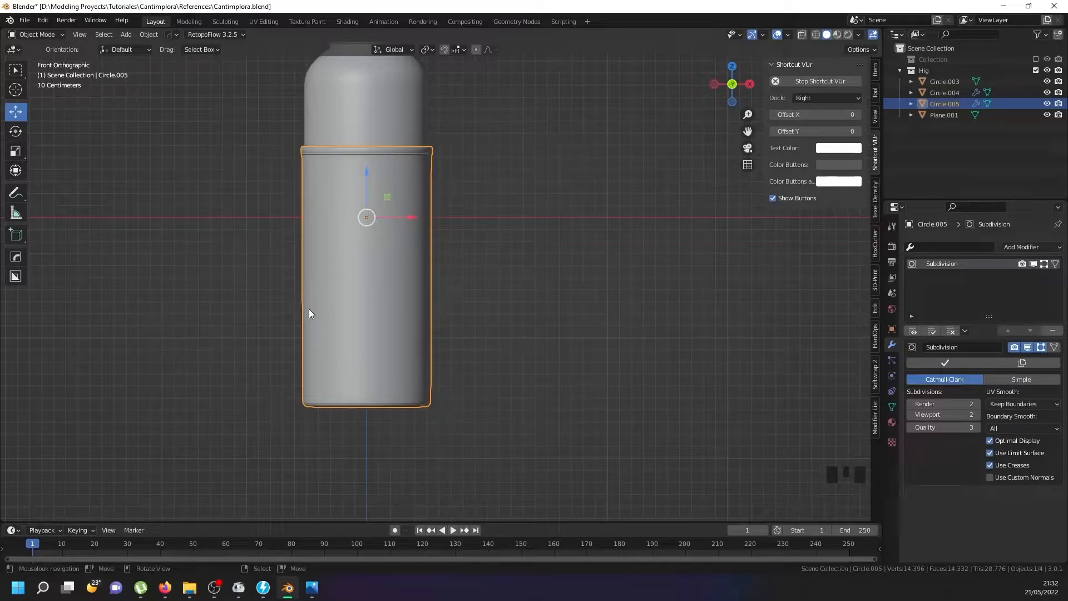
Enter mesh editing on the lower sleeve and select the vertex directly beneath the rim groove, at the top of a vertical edge
{"action": "middle_click_drag", "start_coordinate": [345, 286], "coordinate": [450, 310]}
{"action": "key", "text": "Tab"}
{"action": "scroll", "coordinate": [347, 189], "scroll_direction": "up", "scroll_amount": 9}
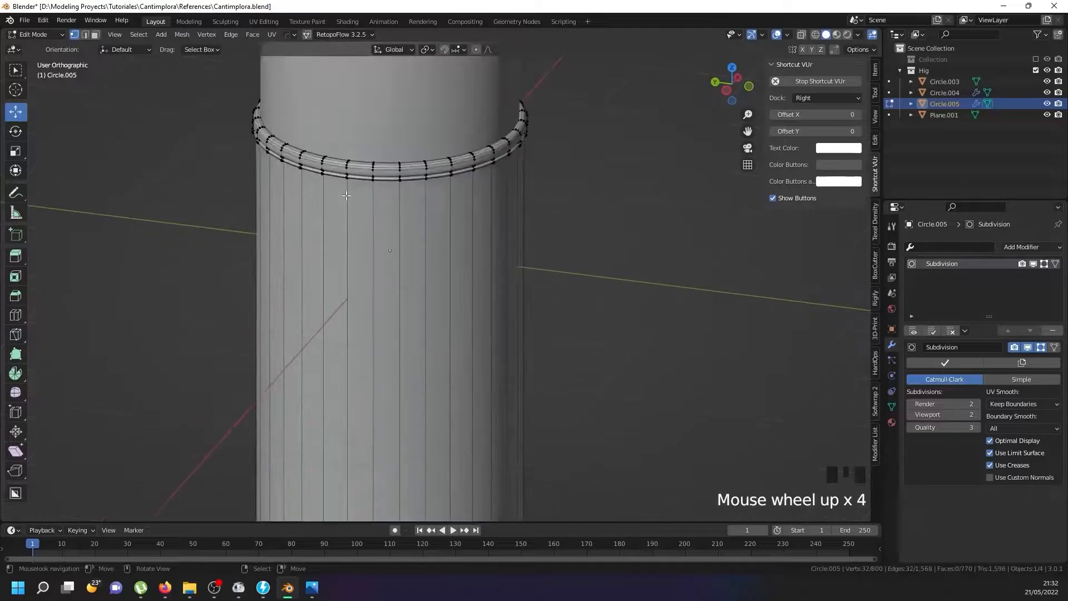
{"action": "middle_click_drag", "start_coordinate": [355, 169], "coordinate": [355, 165]}
{"action": "left_click", "coordinate": [355, 165]}
{"action": "scroll", "coordinate": [357, 166], "scroll_direction": "up", "scroll_amount": 7}
{"action": "right_click", "coordinate": [359, 179]}
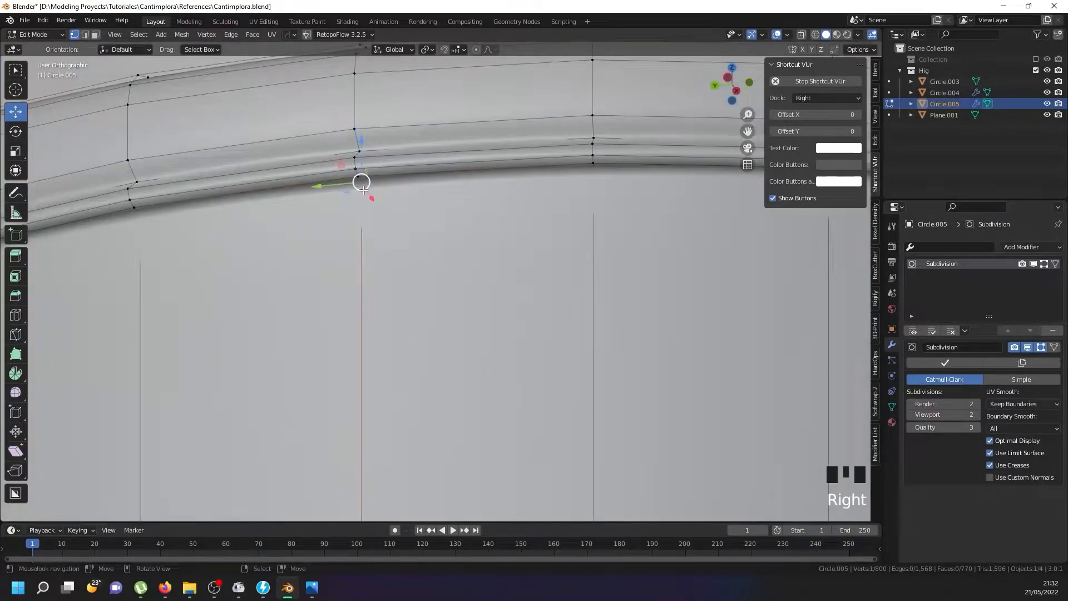
Add the vertex at the sleeve's base groove on the same vertical line to the selection
{"action": "scroll", "coordinate": [362, 217], "scroll_direction": "down", "scroll_amount": 20}
{"action": "scroll", "coordinate": [393, 332], "scroll_direction": "up", "scroll_amount": 11}
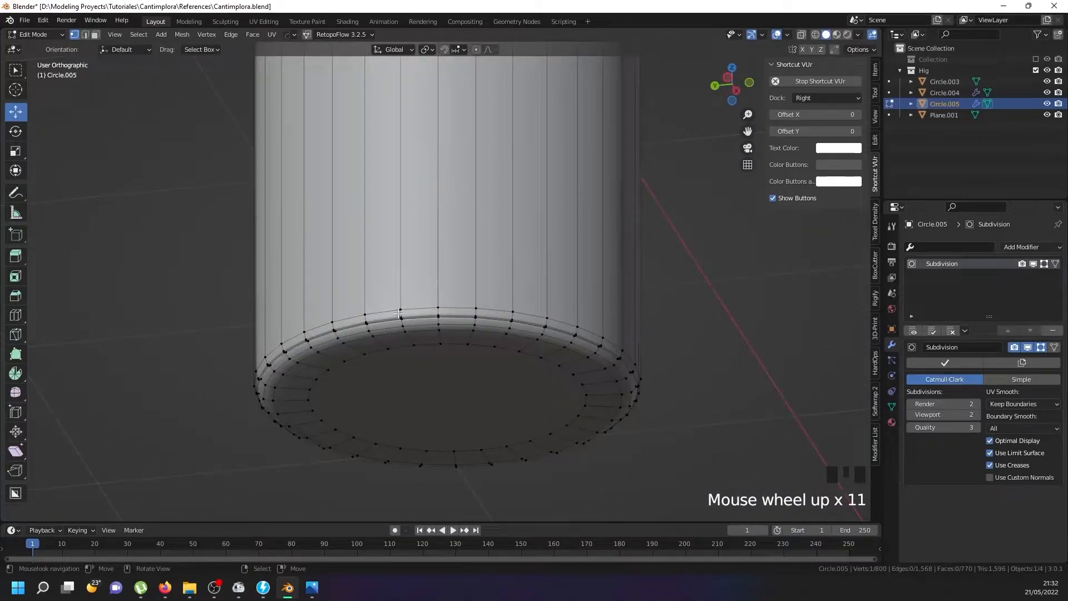
{"action": "scroll", "coordinate": [398, 314], "scroll_direction": "up", "scroll_amount": 11}
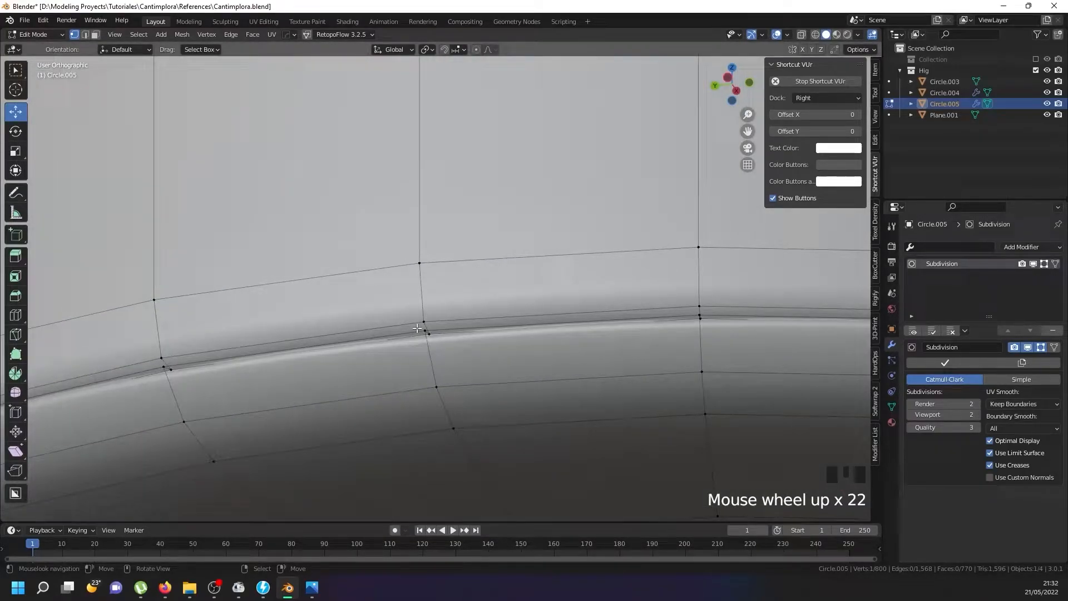
{"action": "scroll", "coordinate": [424, 325], "scroll_direction": "up", "scroll_amount": 2}
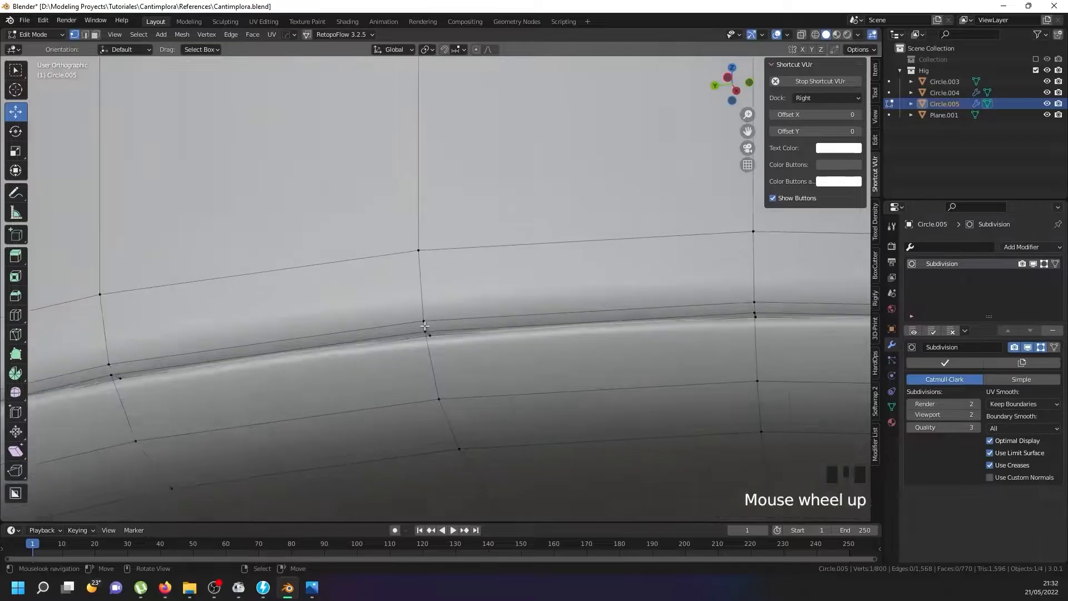
{"action": "middle_click_drag", "start_coordinate": [428, 334], "coordinate": [432, 343]}
{"action": "scroll", "coordinate": [428, 346], "scroll_direction": "down", "scroll_amount": 7}
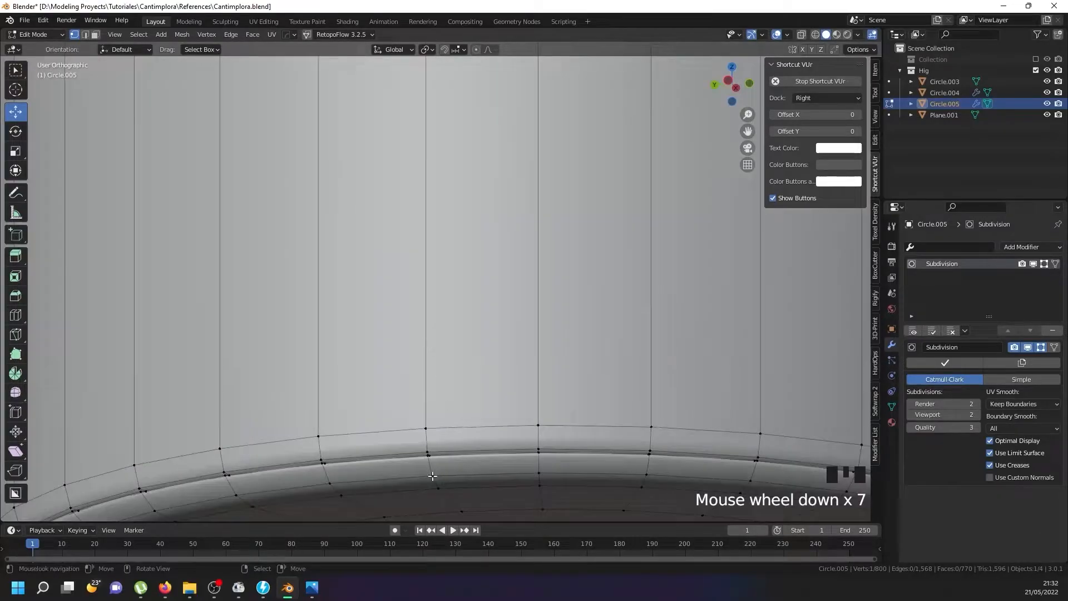
{"action": "scroll", "coordinate": [432, 467], "scroll_direction": "up", "scroll_amount": 4}
{"action": "right_click", "coordinate": [429, 434], "text": "shift"}
{"action": "scroll", "coordinate": [429, 433], "scroll_direction": "up", "scroll_amount": 1}
{"action": "scroll", "coordinate": [417, 406], "scroll_direction": "down", "scroll_amount": 17}
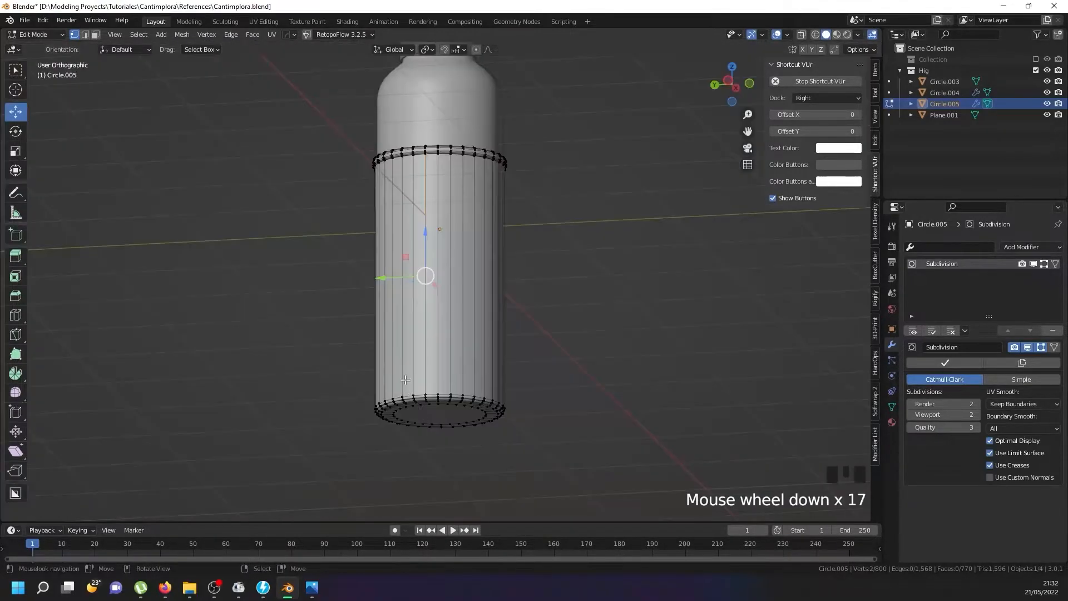
Select the shortest path along the vertical line from the base groove up to the vertex beneath the rim
{"action": "scroll", "coordinate": [429, 333], "scroll_direction": "up", "scroll_amount": 6}
{"action": "scroll", "coordinate": [429, 267], "scroll_direction": "down", "scroll_amount": 1, "text": "shift"}
{"action": "scroll", "coordinate": [428, 219], "scroll_direction": "up", "scroll_amount": 6}
{"action": "scroll", "coordinate": [428, 219], "scroll_direction": "up", "scroll_amount": 6}
{"action": "right_click", "coordinate": [437, 236], "text": "ctrl"}
Bevel the selected vertical edges of the sleeve with 2 segments, about 0.0032 m wide
{"action": "scroll", "coordinate": [441, 242], "scroll_direction": "down", "scroll_amount": 7}
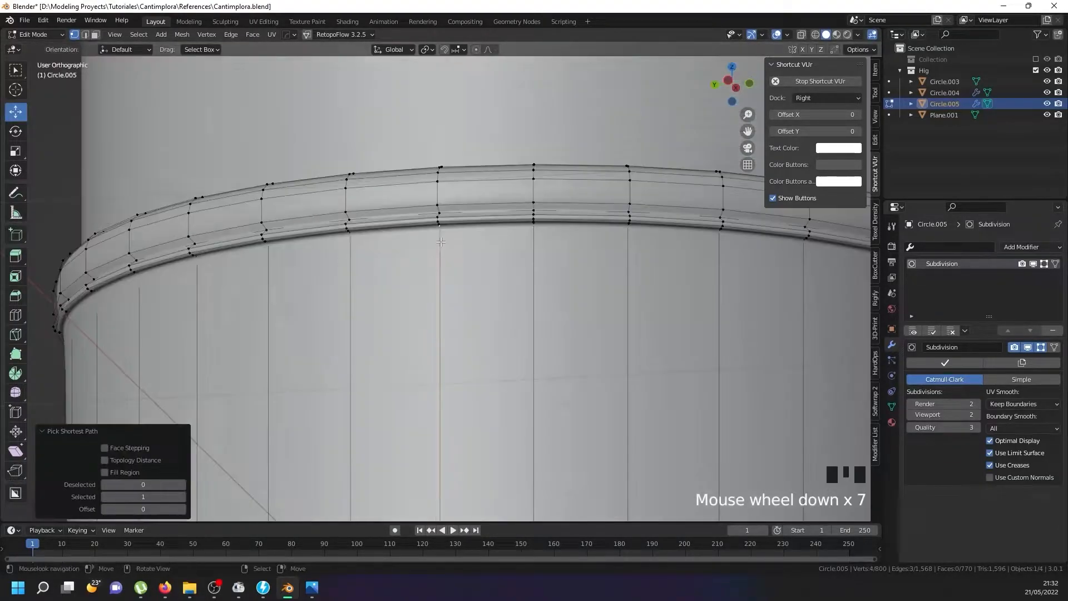
{"action": "scroll", "coordinate": [441, 241], "scroll_direction": "down", "scroll_amount": 8}
{"action": "middle_click_drag", "start_coordinate": [441, 242], "coordinate": [437, 174], "text": "shift"}
{"action": "scroll", "coordinate": [426, 409], "scroll_direction": "up", "scroll_amount": 4}
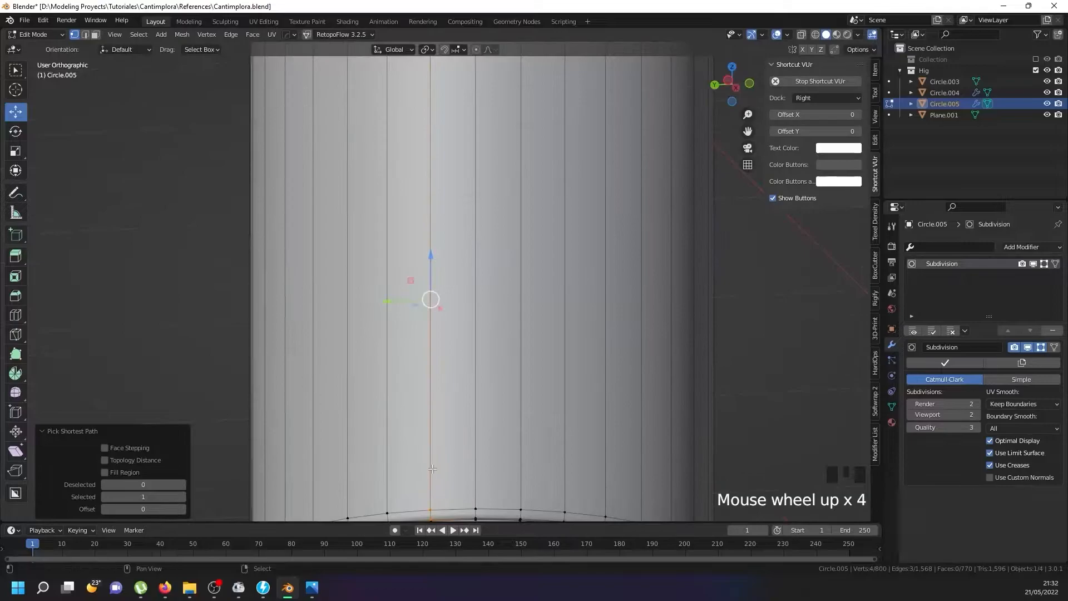
{"action": "middle_click_drag", "start_coordinate": [426, 409], "coordinate": [428, 328], "text": "shift"}
{"action": "scroll", "coordinate": [453, 406], "scroll_direction": "up", "scroll_amount": 8}
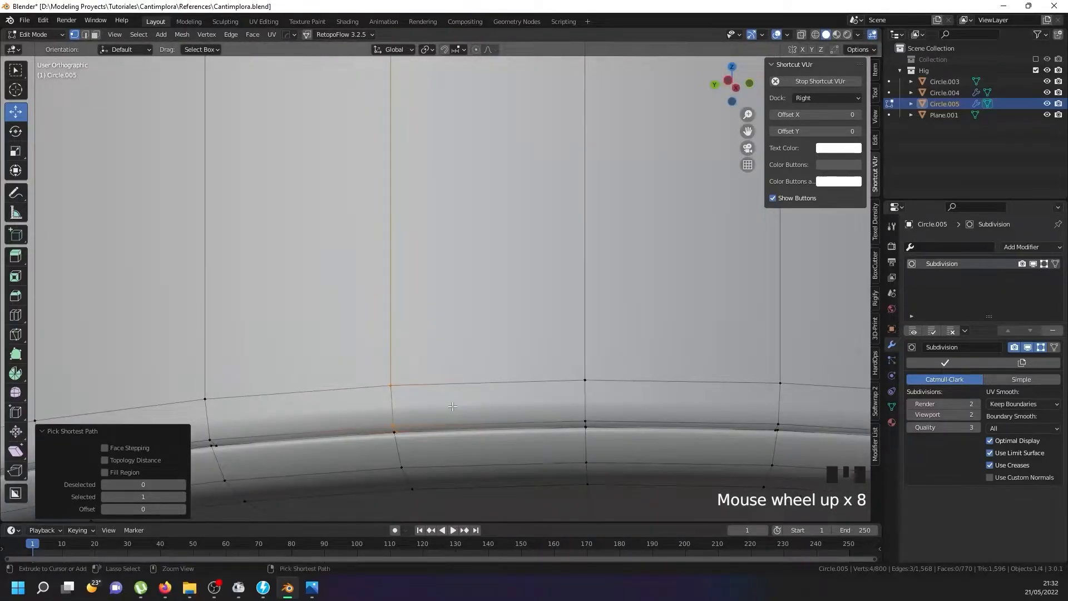
{"action": "key", "text": "ctrl+b"}
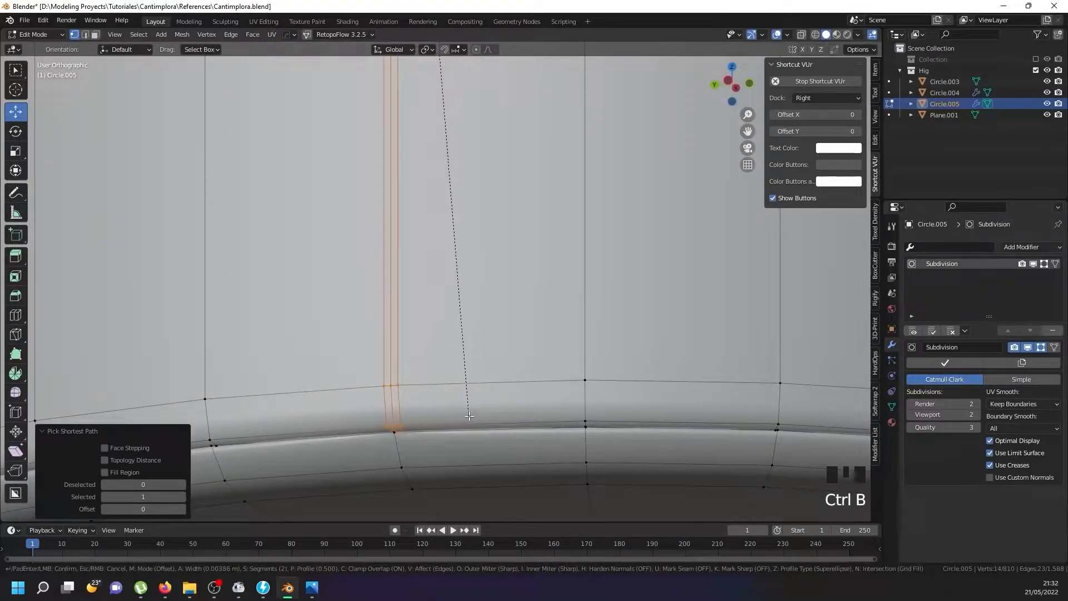
{"action": "left_click", "coordinate": [467, 415]}
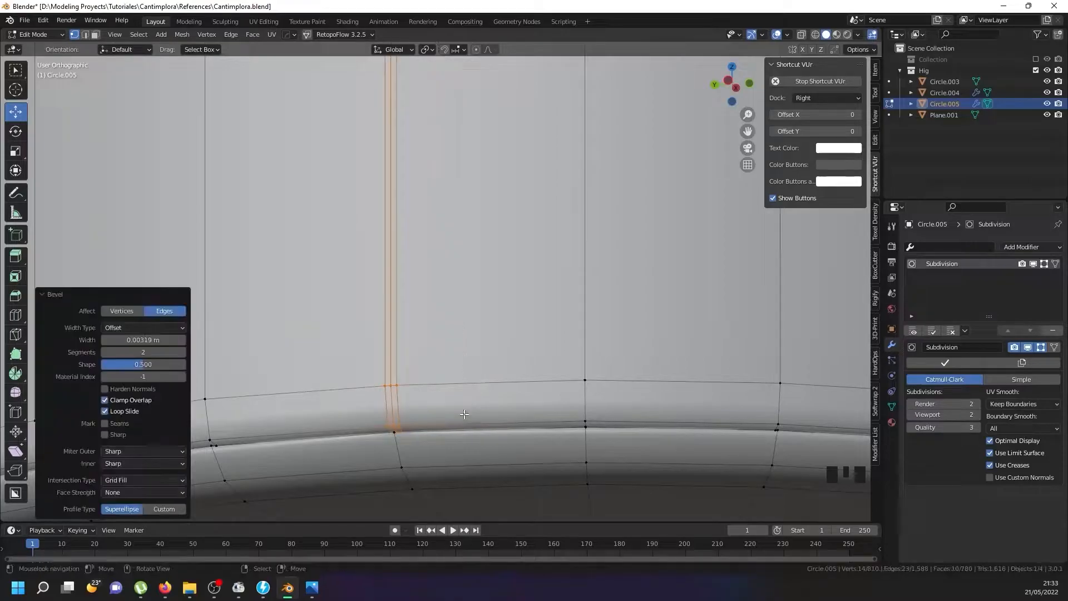
Select only the middle edge line of the vertical bevel
{"action": "middle_click_drag", "start_coordinate": [468, 415], "coordinate": [387, 449]}
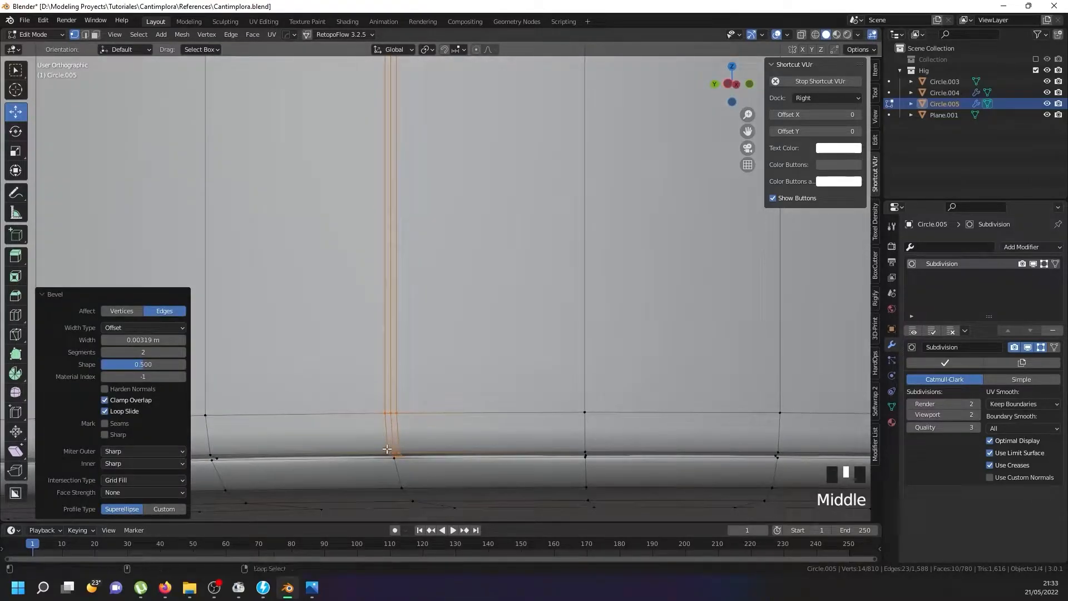
{"action": "right_click", "coordinate": [387, 449], "text": "alt+shift"}
{"action": "scroll", "coordinate": [393, 448], "scroll_direction": "up", "scroll_amount": 9}
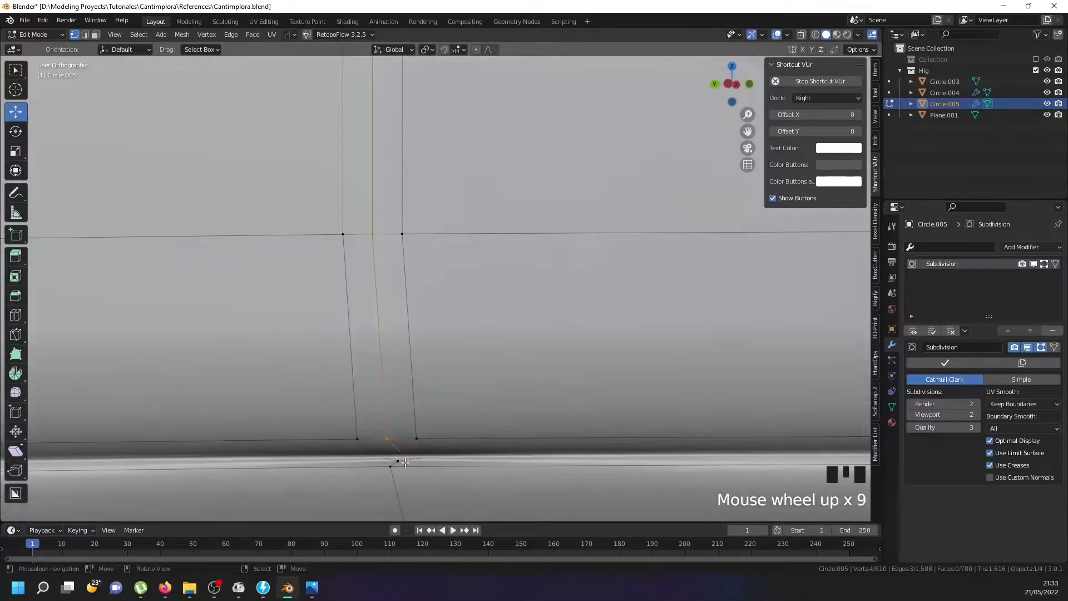
Try to push the middle edge line slightly into the sleeve along X and check the smooth surface
{"action": "scroll", "coordinate": [405, 462], "scroll_direction": "down", "scroll_amount": 14}
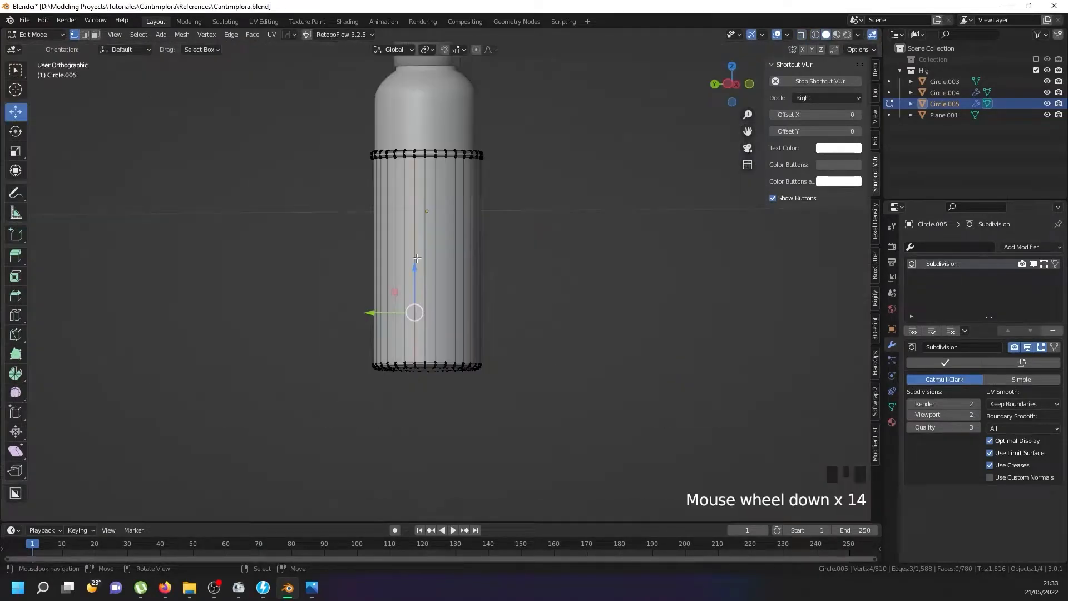
{"action": "middle_click_drag", "start_coordinate": [416, 258], "coordinate": [403, 322]}
{"action": "scroll", "coordinate": [409, 253], "scroll_direction": "up", "scroll_amount": 5}
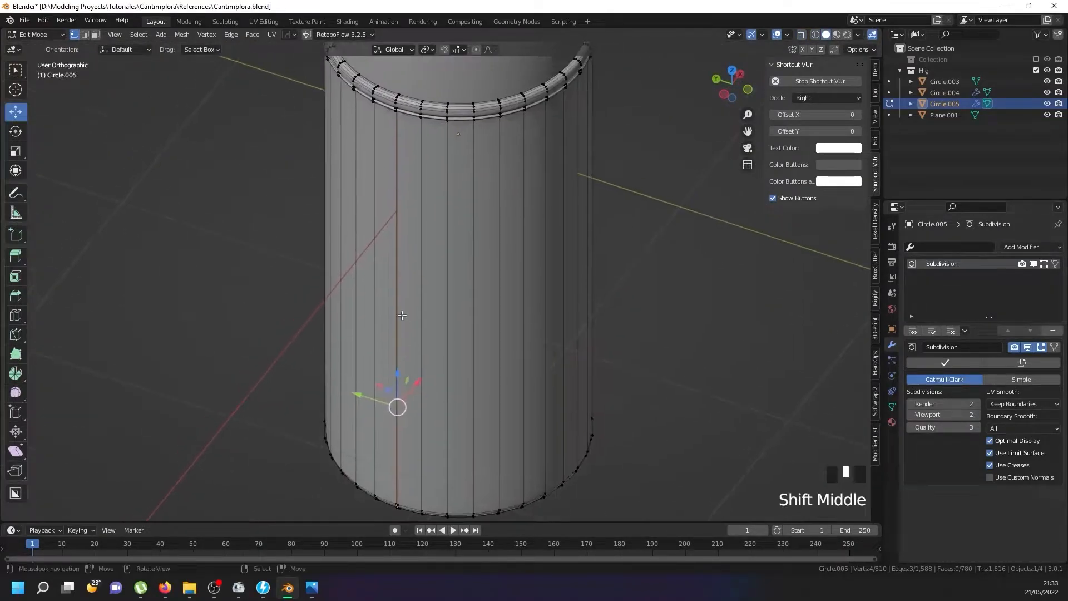
{"action": "left_click_drag", "start_coordinate": [422, 379], "coordinate": [426, 375]}
{"action": "key", "text": "Tab"}
{"action": "middle_click_drag", "start_coordinate": [427, 374], "coordinate": [435, 302]}
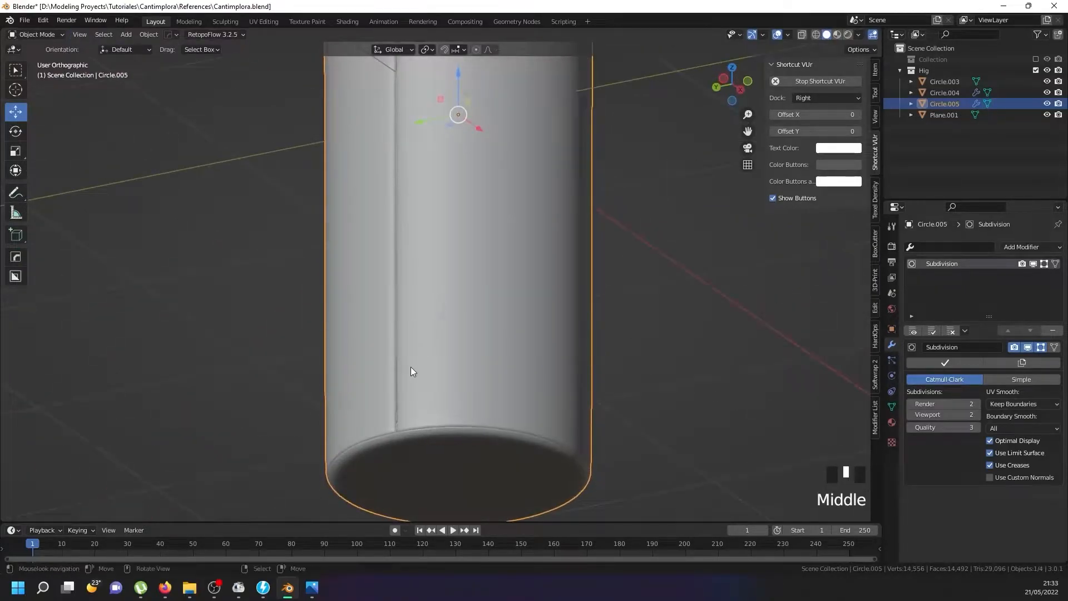
Inspect where the vertical groove meets the base, and undo the last move of its middle edge line
{"action": "scroll", "coordinate": [412, 352], "scroll_direction": "up", "scroll_amount": 11}
{"action": "key", "text": "Tab"}
{"action": "middle_click_drag", "start_coordinate": [394, 466], "coordinate": [359, 359], "text": "shift"}
{"action": "right_click", "coordinate": [363, 394]}
{"action": "scroll", "coordinate": [357, 354], "scroll_direction": "down", "scroll_amount": 3}
{"action": "key", "text": "ctrl+z"}
{"action": "key", "text": "ctrl+z"}
{"action": "key", "text": "ctrl+z"}
{"action": "key", "text": "ctrl+z"}
{"action": "key", "text": "ctrl+z"}
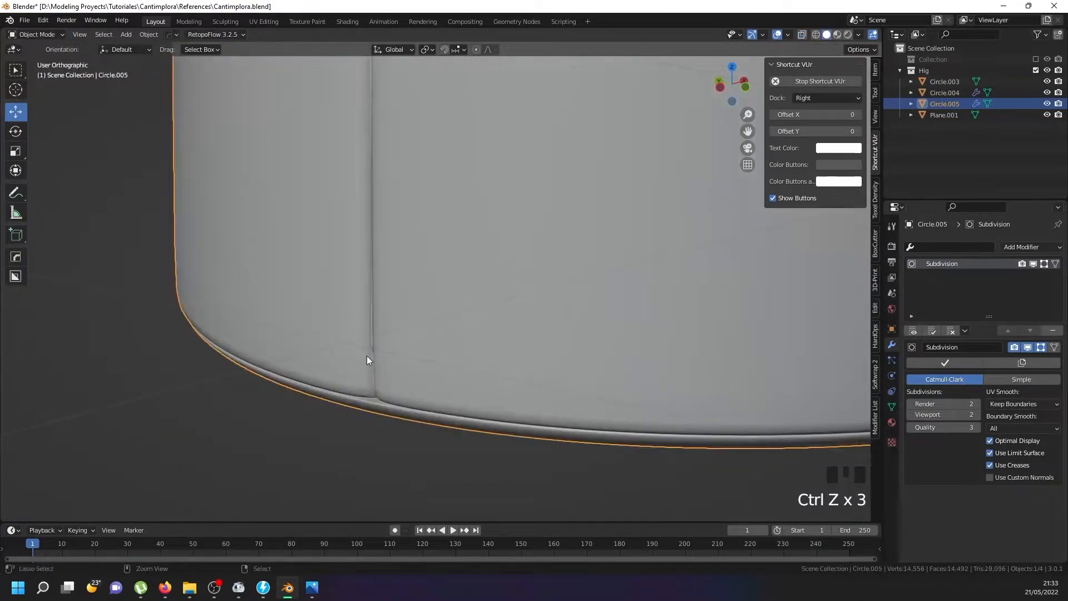
Move the middle edge line of the vertical bevel about 0.011 m into the sleeve along X to form a groove
{"action": "scroll", "coordinate": [369, 357], "scroll_direction": "down", "scroll_amount": 6}
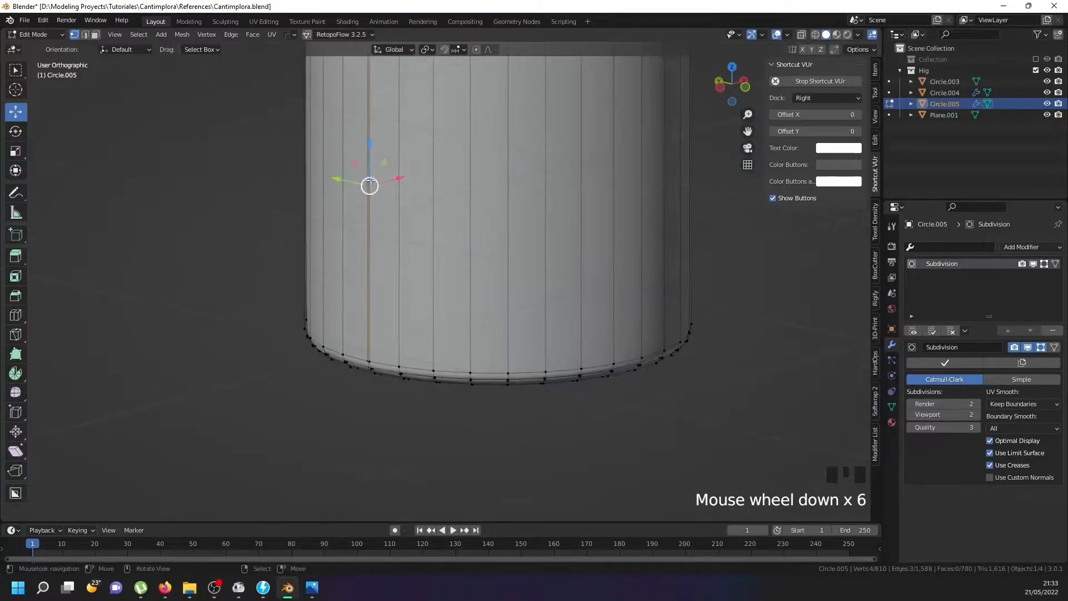
{"action": "scroll", "coordinate": [399, 191], "scroll_direction": "up", "scroll_amount": 4}
{"action": "left_click_drag", "start_coordinate": [400, 193], "coordinate": [405, 191]}
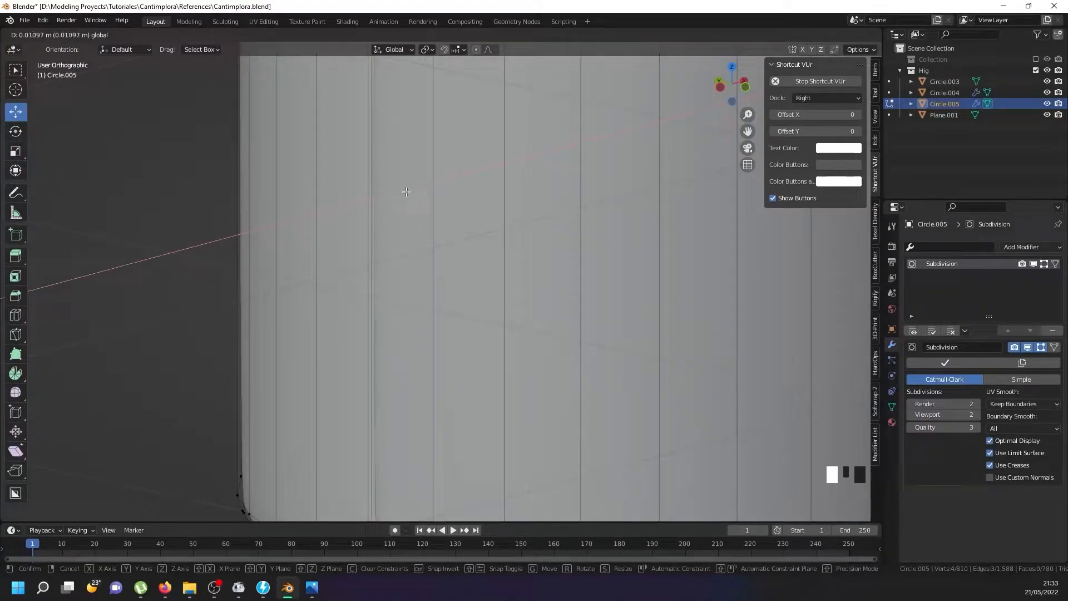
Examine the vertical groove along its length and at its ends near the base and rim, without mesh edges
{"action": "scroll", "coordinate": [389, 191], "scroll_direction": "down", "scroll_amount": 3}
{"action": "middle_click_drag", "start_coordinate": [389, 191], "coordinate": [381, 158], "text": "shift"}
{"action": "scroll", "coordinate": [381, 401], "scroll_direction": "up", "scroll_amount": 8}
{"action": "key", "text": "Tab"}
{"action": "scroll", "coordinate": [382, 402], "scroll_direction": "down", "scroll_amount": 15}
{"action": "middle_click_drag", "start_coordinate": [402, 210], "coordinate": [368, 392]}
{"action": "scroll", "coordinate": [451, 178], "scroll_direction": "up", "scroll_amount": 3}
{"action": "scroll", "coordinate": [393, 194], "scroll_direction": "up", "scroll_amount": 5}
{"action": "right_click", "coordinate": [394, 194]}
{"action": "key", "text": "Tab"}
{"action": "right_click", "coordinate": [389, 307]}
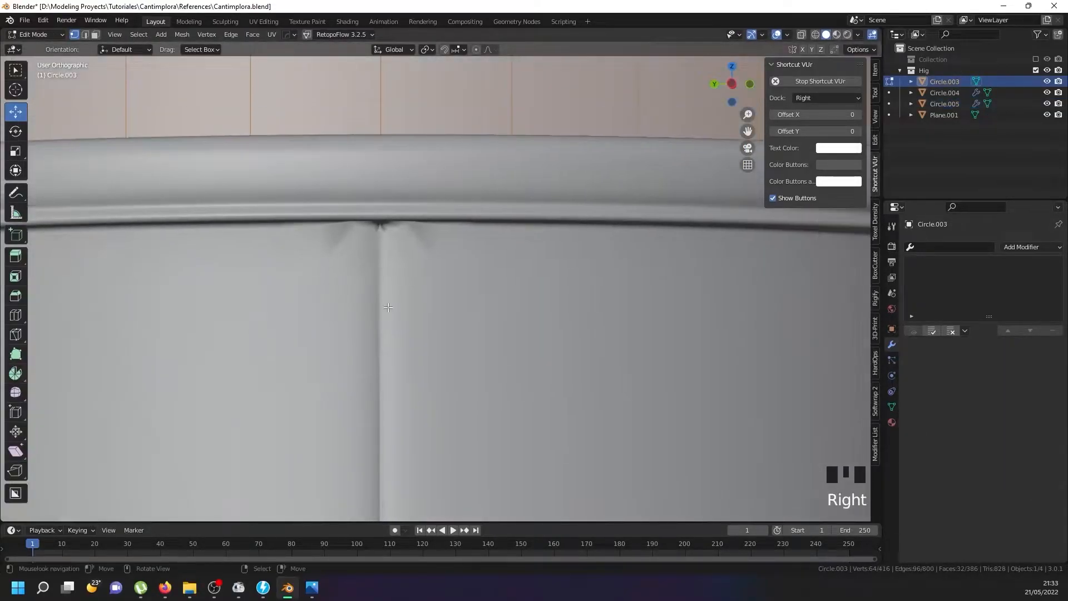
{"action": "key", "text": "Tab"}
Edit the sleeve mesh again and move the groove's top middle vertex slightly down from the rim
{"action": "right_click", "coordinate": [389, 307]}
{"action": "key", "text": "Tab"}
{"action": "scroll", "coordinate": [388, 234], "scroll_direction": "up", "scroll_amount": 4}
{"action": "right_click", "coordinate": [388, 219]}
{"action": "middle_click_drag", "start_coordinate": [389, 219], "coordinate": [386, 207]}
{"action": "key", "text": "z"}
{"action": "left_click_drag", "start_coordinate": [387, 175], "coordinate": [387, 194]}
{"action": "key", "text": "z"}
{"action": "middle_click_drag", "start_coordinate": [387, 194], "coordinate": [359, 197]}
{"action": "key", "text": "z"}
Select the two vertices flanking the groove's top end and move them down along Z by about 0.0037 m
{"action": "right_click", "coordinate": [364, 191]}
{"action": "right_click", "coordinate": [394, 190], "text": "shift"}
{"action": "left_click_drag", "start_coordinate": [378, 154], "coordinate": [379, 173]}
{"action": "key", "text": "z"}
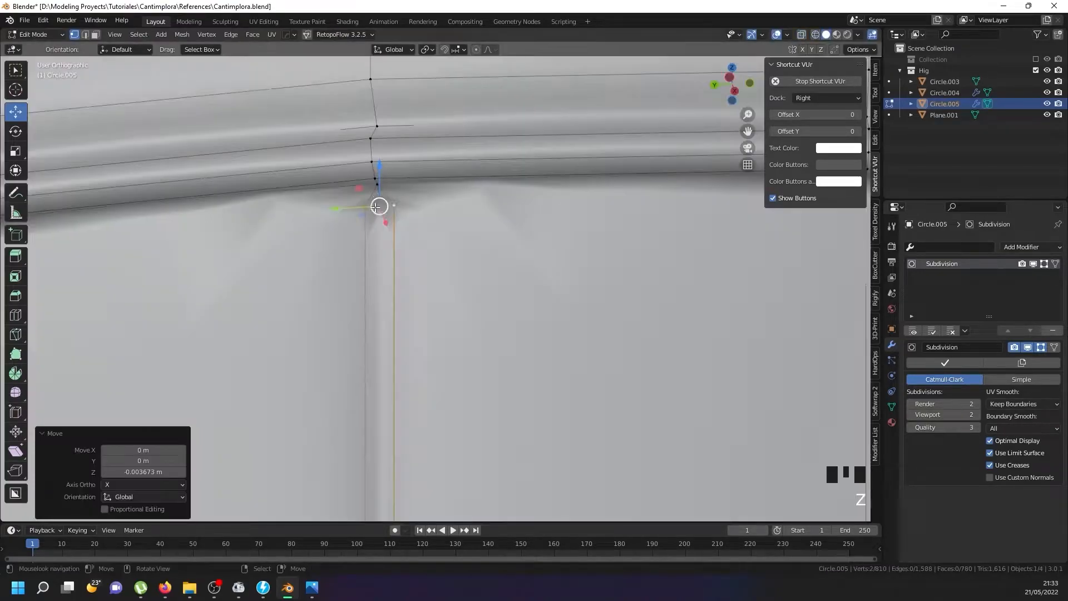
Check the smoothed groove end and undo the downward move of the two flanking vertices
{"action": "key", "text": "Tab"}
{"action": "key", "text": "ctrl+z"}
{"action": "key", "text": "ctrl+z"}
{"action": "key", "text": "ctrl+z"}
{"action": "key", "text": "ctrl+z"}
Inspect the groove's top end in wireframe and solid shading, and review the whole bottle in object mode
{"action": "key", "text": "z"}
{"action": "middle_click_drag", "start_coordinate": [389, 200], "coordinate": [393, 198]}
{"action": "scroll", "coordinate": [395, 196], "scroll_direction": "up", "scroll_amount": 4}
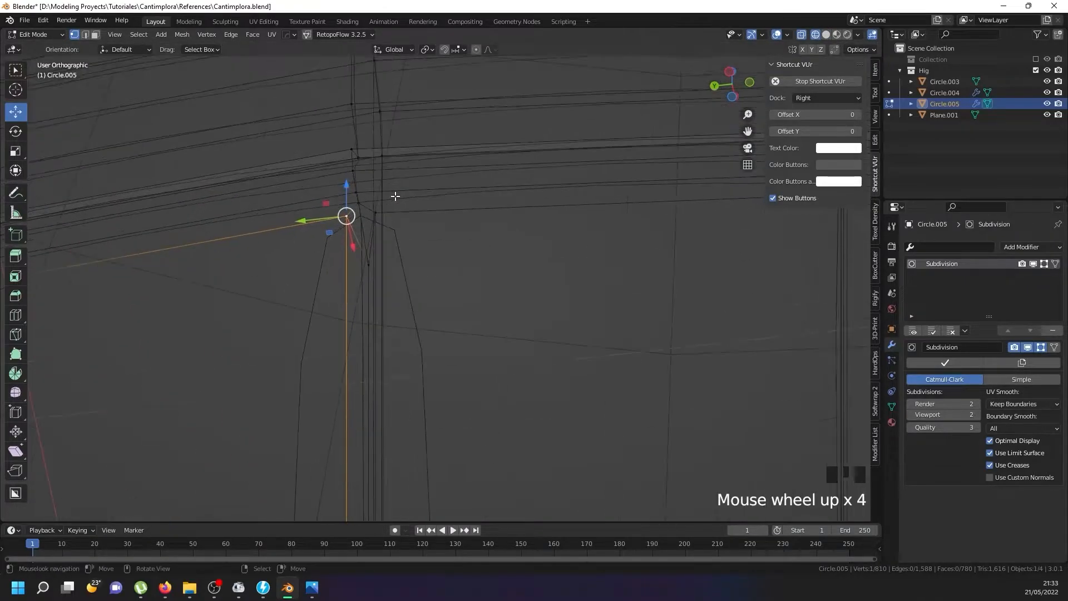
{"action": "right_click", "coordinate": [376, 212]}
{"action": "scroll", "coordinate": [375, 214], "scroll_direction": "down", "scroll_amount": 3}
{"action": "key", "text": "z"}
{"action": "scroll", "coordinate": [372, 224], "scroll_direction": "down", "scroll_amount": 5}
{"action": "key", "text": "Tab"}
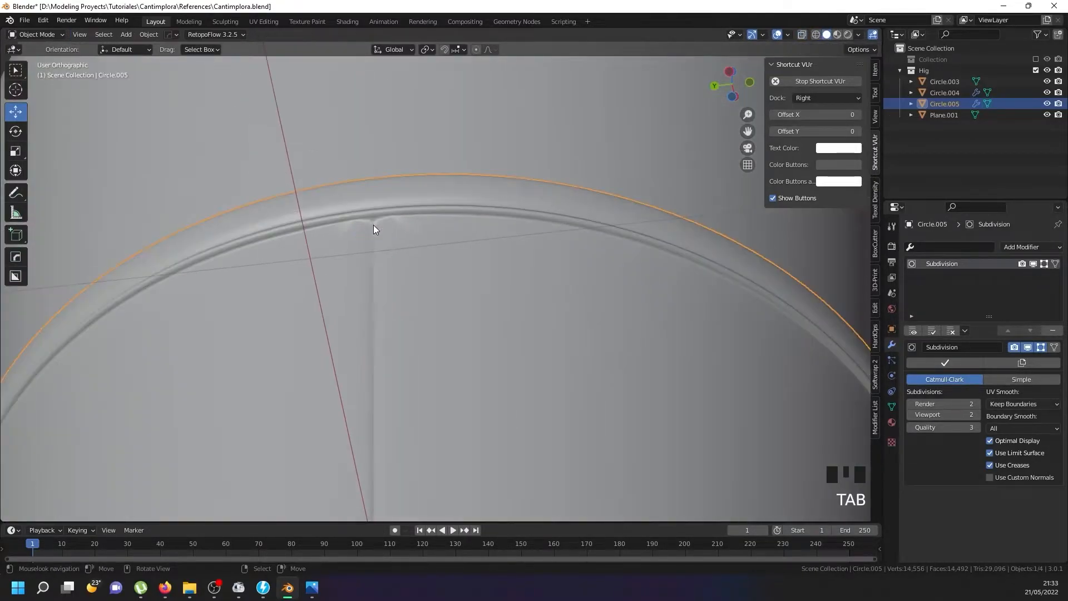
{"action": "scroll", "coordinate": [372, 224], "scroll_direction": "down", "scroll_amount": 8}
{"action": "middle_click_drag", "start_coordinate": [372, 227], "coordinate": [381, 332]}
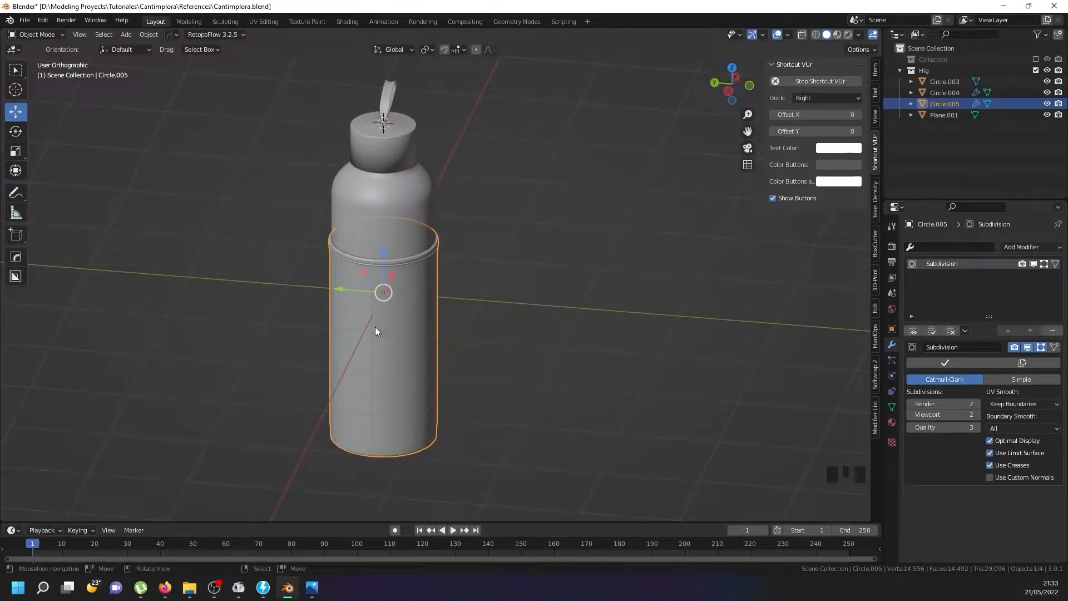
Select the bottle cap and examine it together with its strap from a closer and a wider view
{"action": "right_click", "coordinate": [382, 141]}
{"action": "middle_click_drag", "start_coordinate": [445, 171], "coordinate": [388, 199]}
{"action": "scroll", "coordinate": [390, 219], "scroll_direction": "up", "scroll_amount": 4}
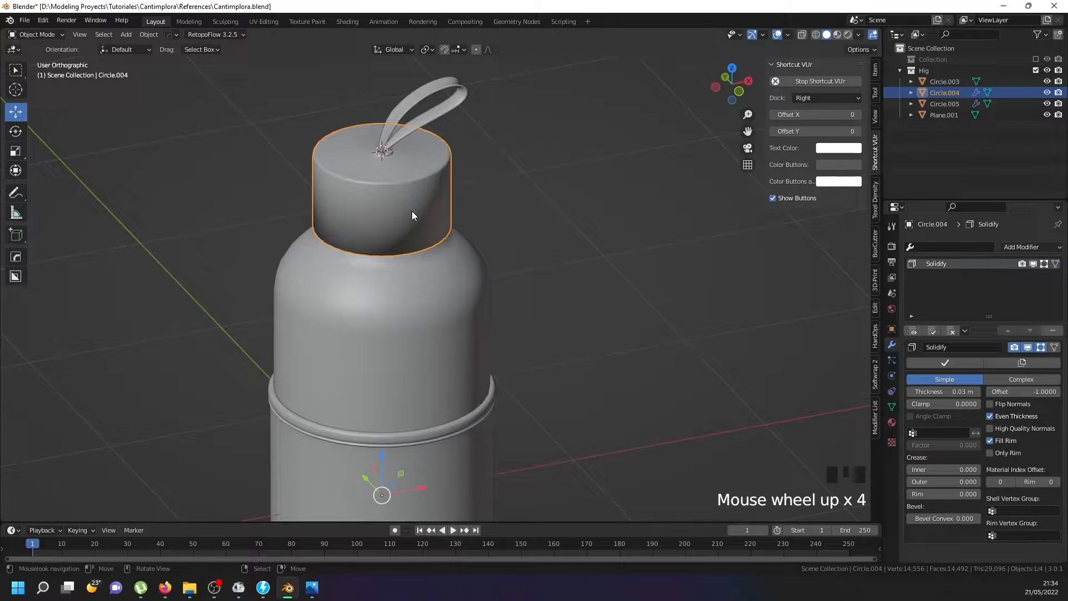
{"action": "scroll", "coordinate": [412, 215], "scroll_direction": "down", "scroll_amount": 6}
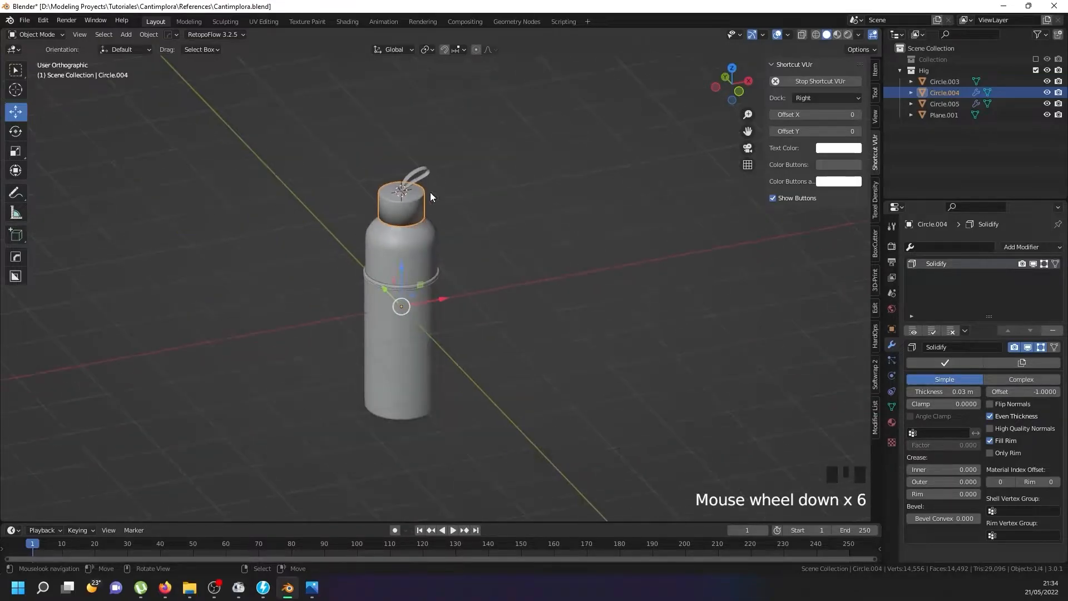
Add a Subdivision Surface modifier to the bottle's inner body and set its viewport level to 2
{"action": "right_click", "coordinate": [413, 266]}
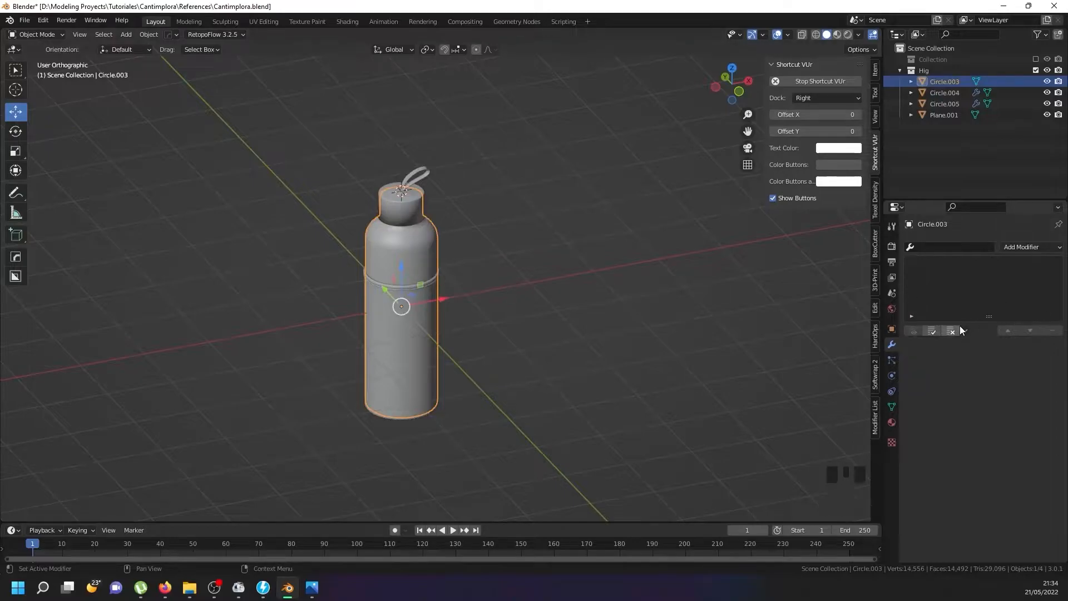
{"action": "left_click", "coordinate": [1050, 253]}
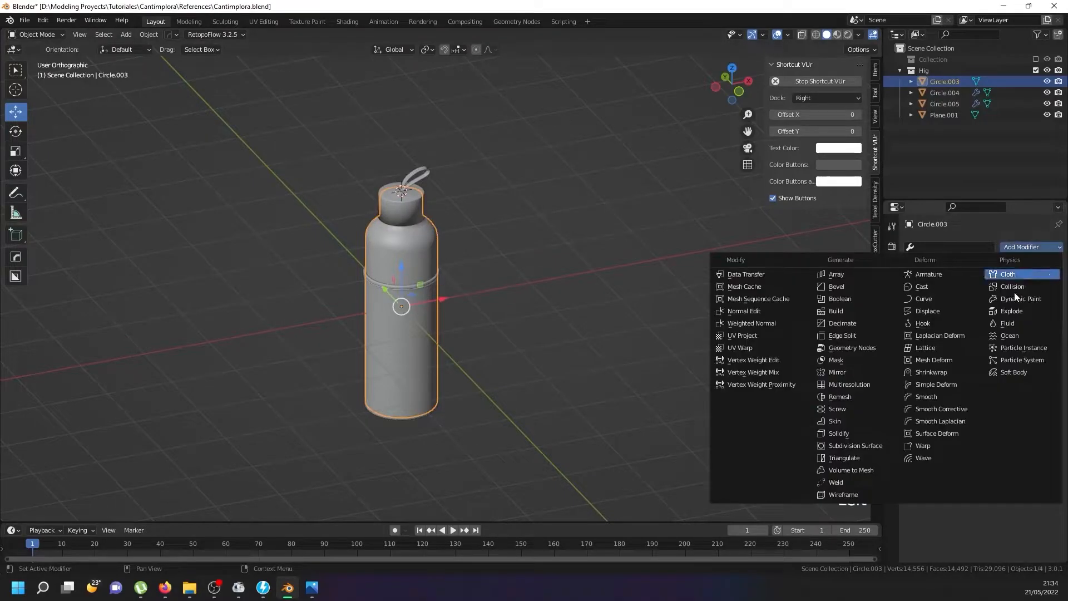
{"action": "left_click", "coordinate": [881, 446]}
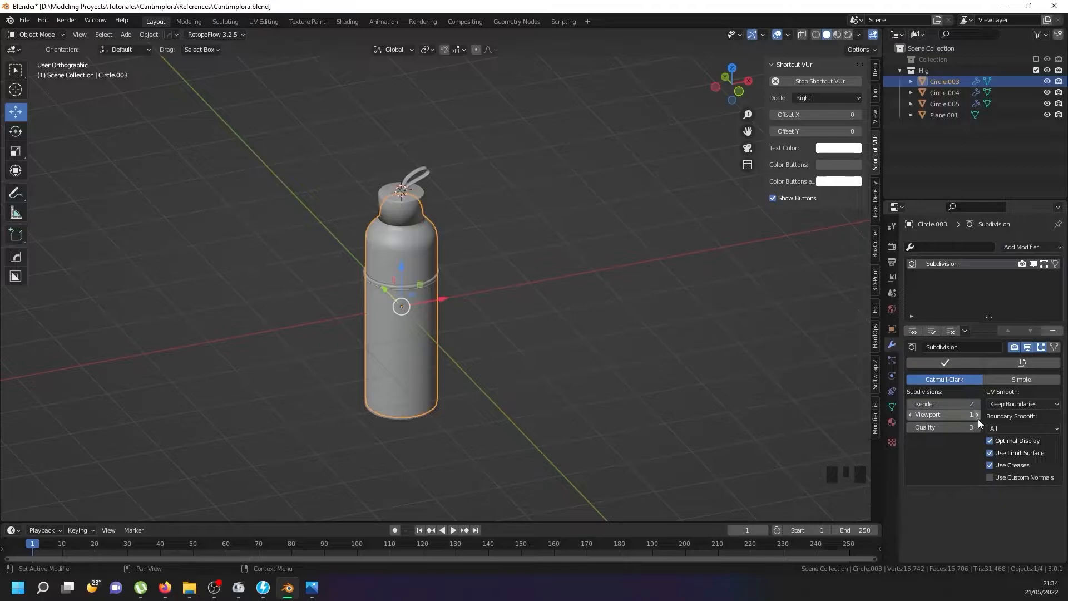
{"action": "left_click", "coordinate": [977, 416]}
Isolate the bottle body in local view and inspect its smoothed neck
{"action": "scroll", "coordinate": [398, 266], "scroll_direction": "up", "scroll_amount": 2}
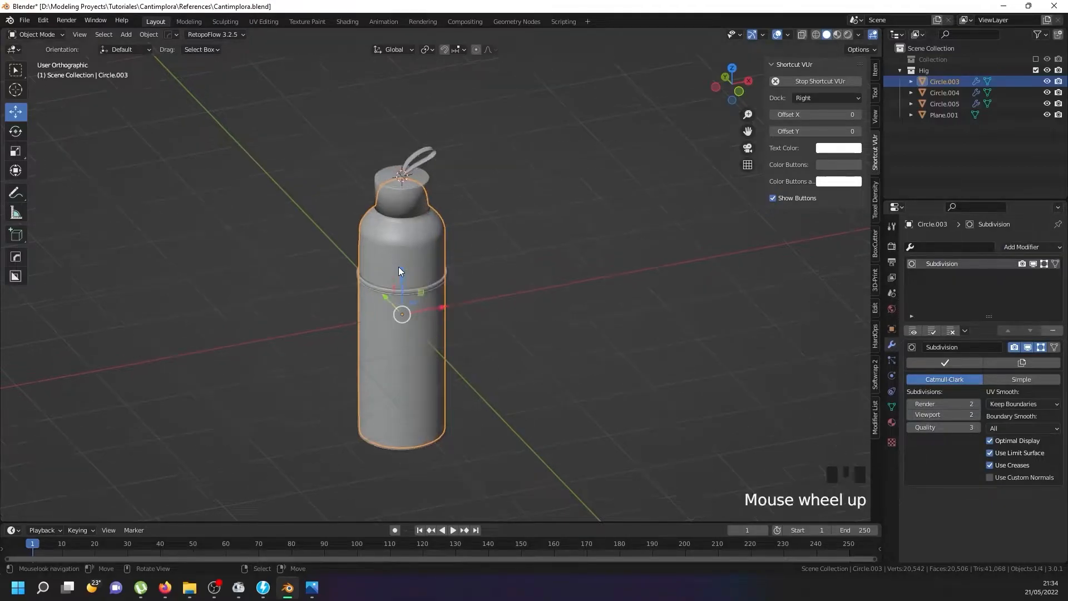
{"action": "key", "text": "KP_Divide"}
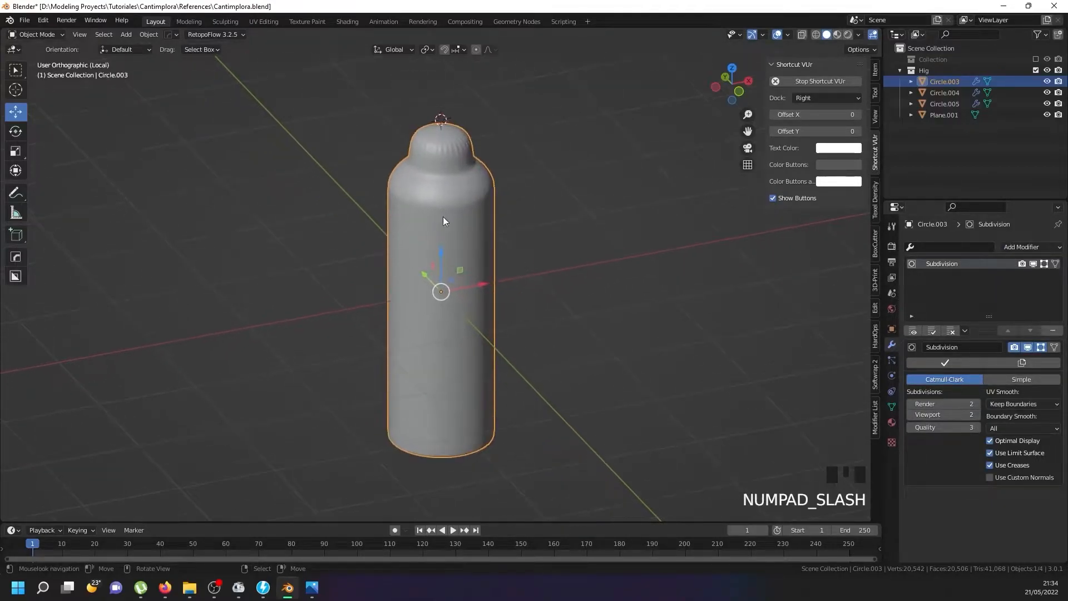
{"action": "scroll", "coordinate": [445, 141], "scroll_direction": "up", "scroll_amount": 4}
{"action": "scroll", "coordinate": [445, 145], "scroll_direction": "down", "scroll_amount": 4}
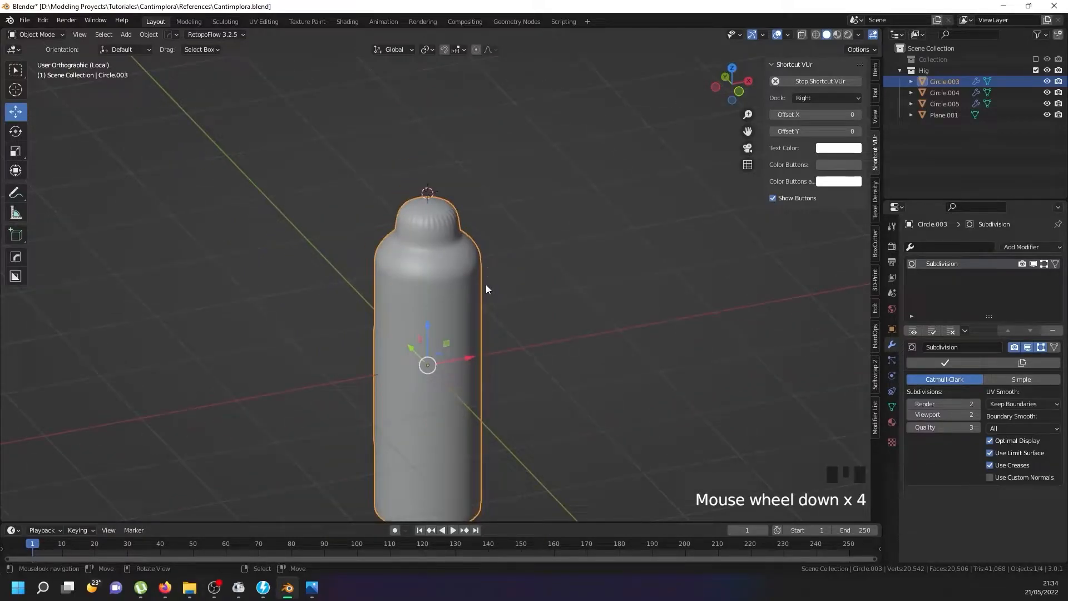
Select the edge loop around the top of the body's neck and set its mean crease to 1.00
{"action": "key", "text": "Tab"}
{"action": "scroll", "coordinate": [424, 248], "scroll_direction": "up", "scroll_amount": 10}
{"action": "right_click", "coordinate": [424, 249]}
{"action": "right_click", "coordinate": [423, 248], "text": "alt+shift"}
{"action": "scroll", "coordinate": [442, 362], "scroll_direction": "down", "scroll_amount": 4}
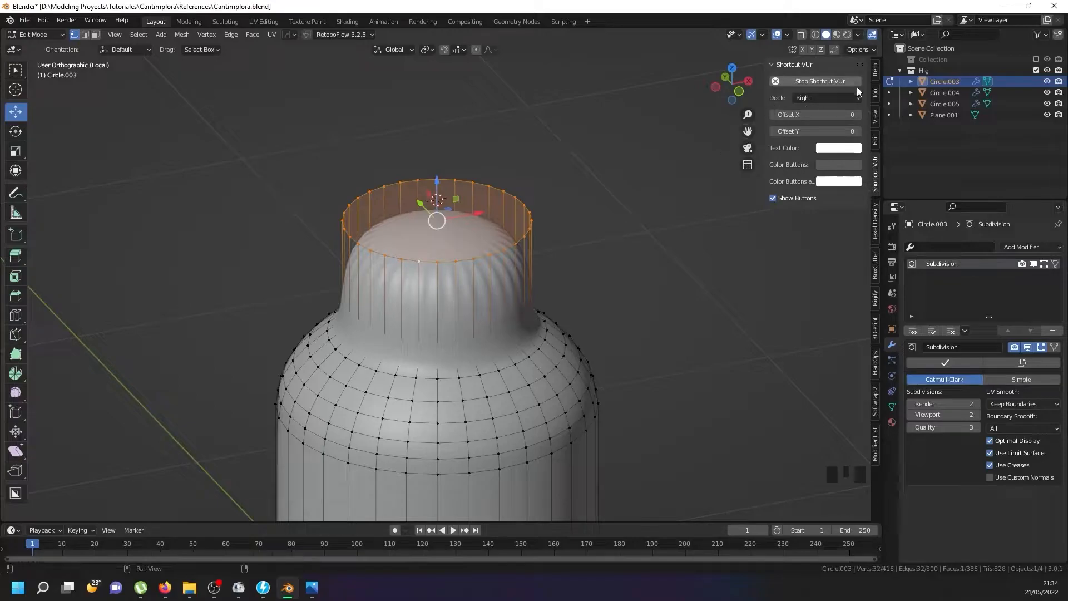
{"action": "left_click", "coordinate": [870, 72]}
{"action": "left_click", "coordinate": [876, 80]}
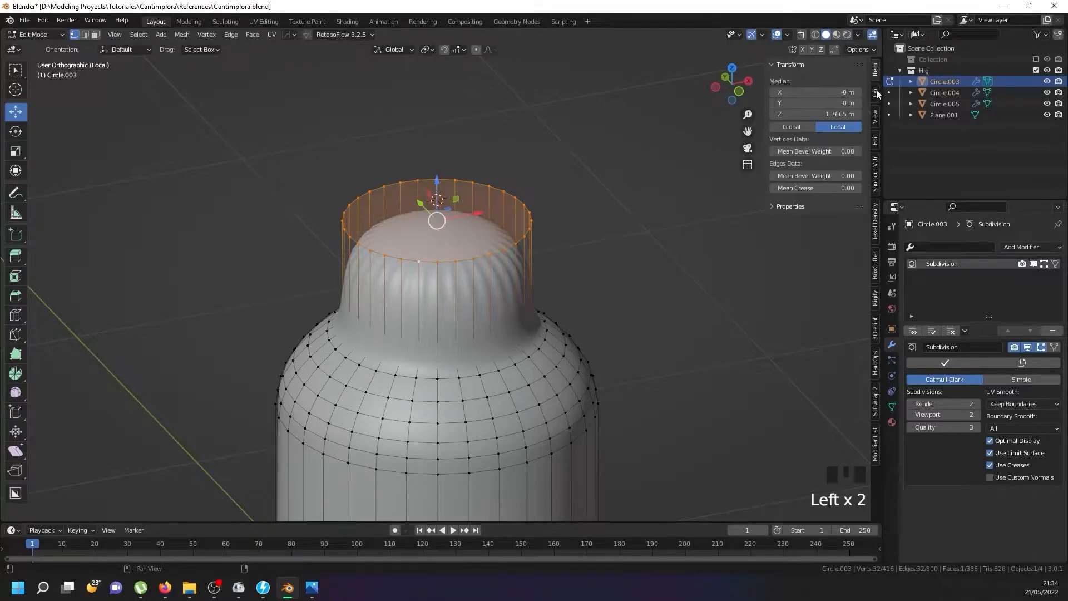
{"action": "left_click_drag", "start_coordinate": [802, 189], "coordinate": [851, 189]}
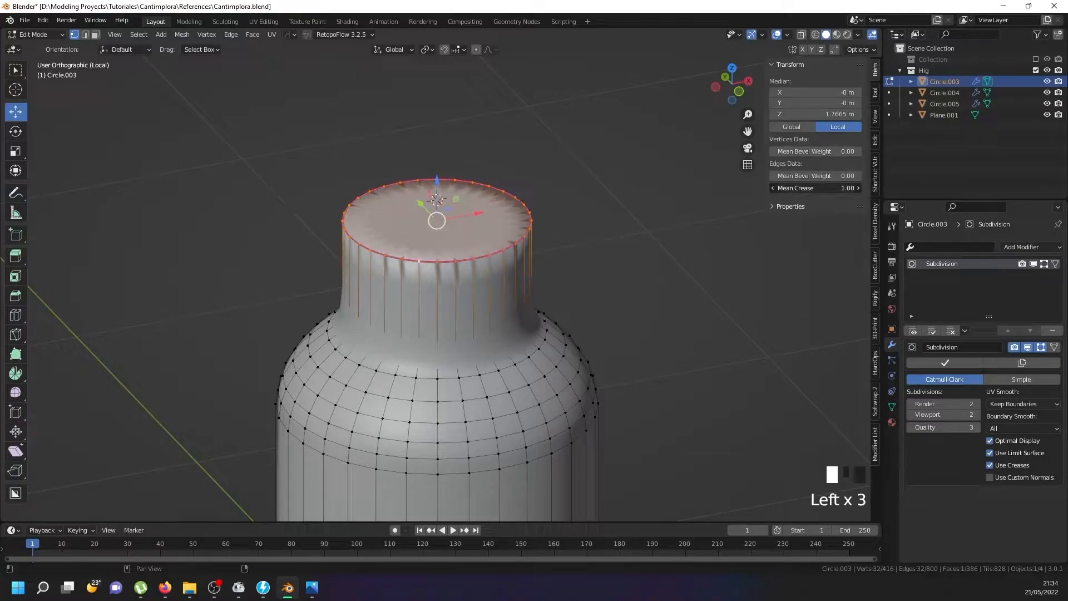
Merge all of the body's vertices by distance, using a 0.0001 m merge distance
{"action": "key", "text": "a"}
{"action": "key", "text": "a"}
{"action": "key", "text": "a"}
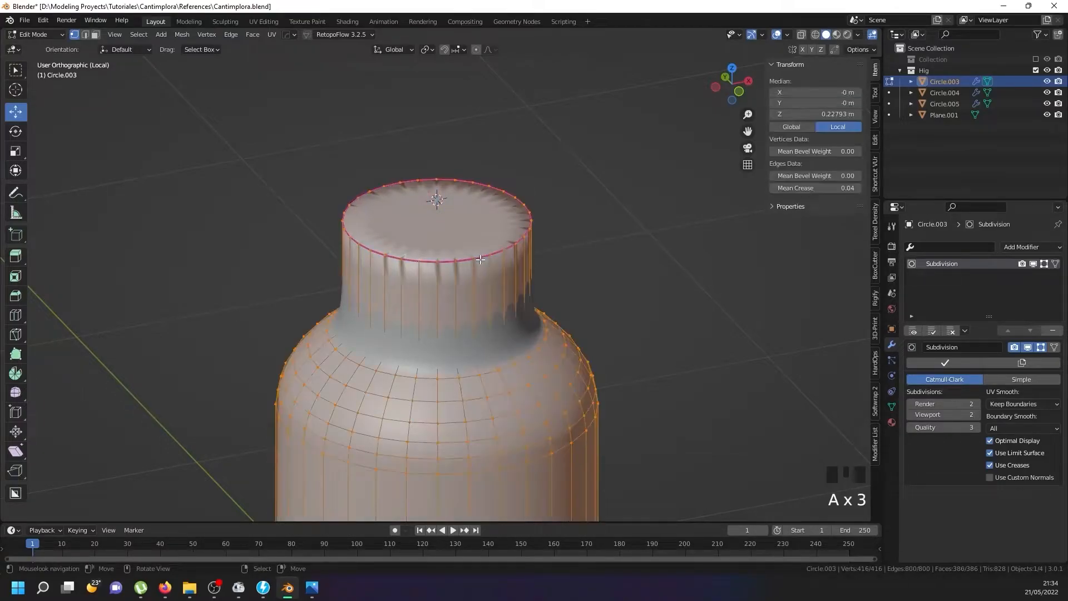
{"action": "key", "text": "w"}
{"action": "mouse_move", "coordinate": [479, 260]}
{"action": "left_click", "coordinate": [551, 300]}
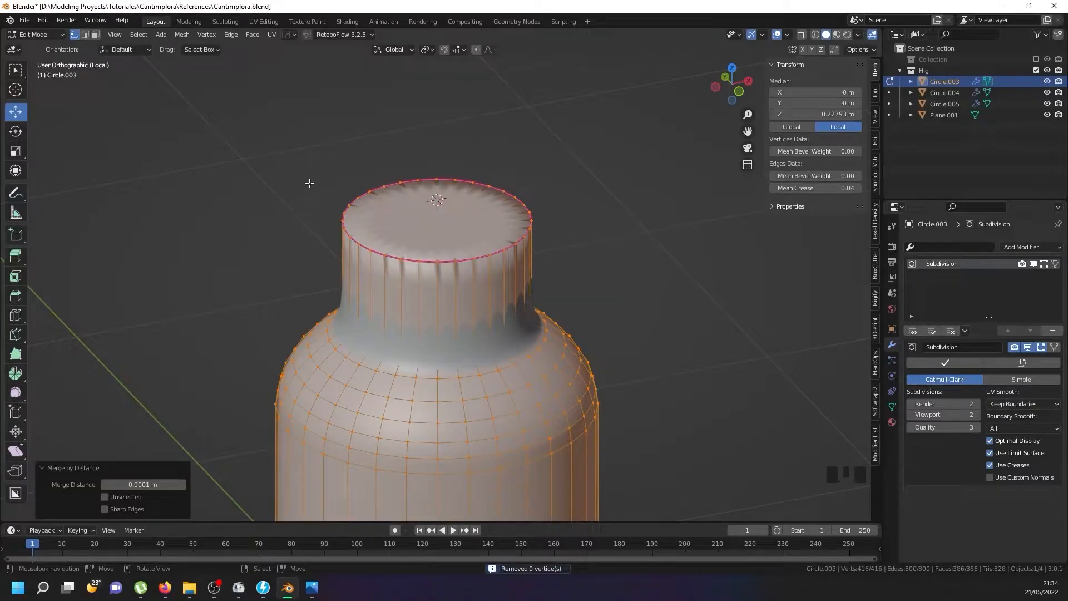
Inset the neck's top face by about 0.038 m and set the inset face's edge crease to 0
{"action": "left_click", "coordinate": [96, 34]}
{"action": "right_click", "coordinate": [443, 237]}
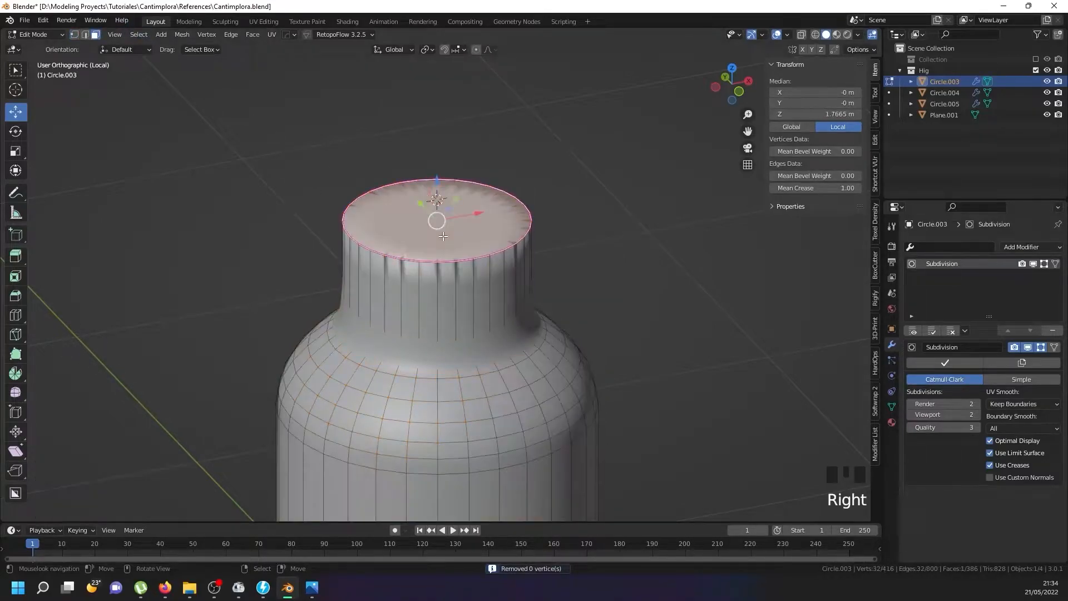
{"action": "key", "text": "i"}
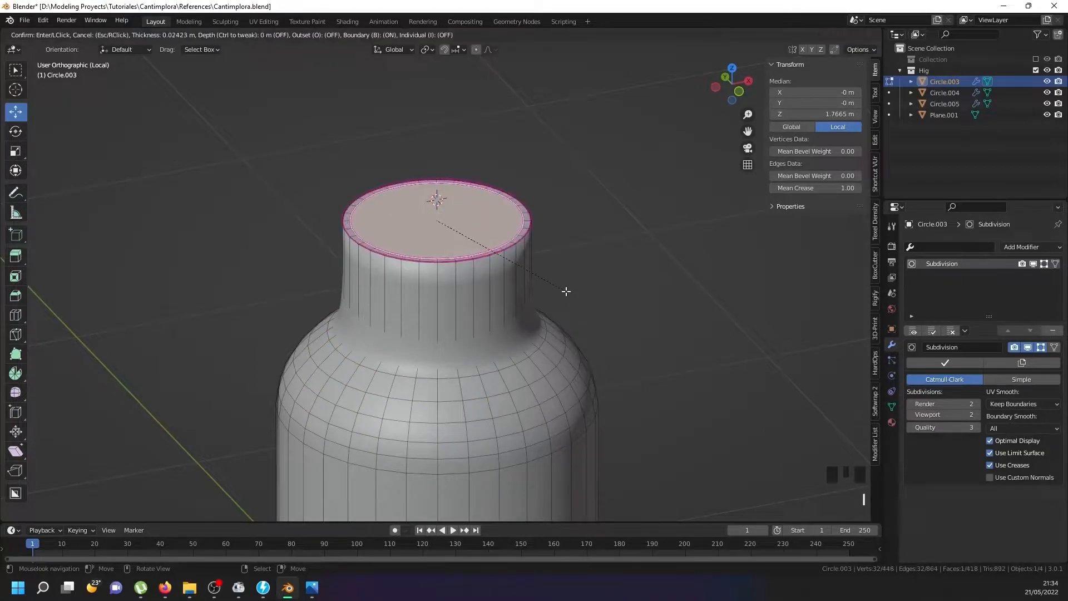
{"action": "left_click", "coordinate": [562, 291]}
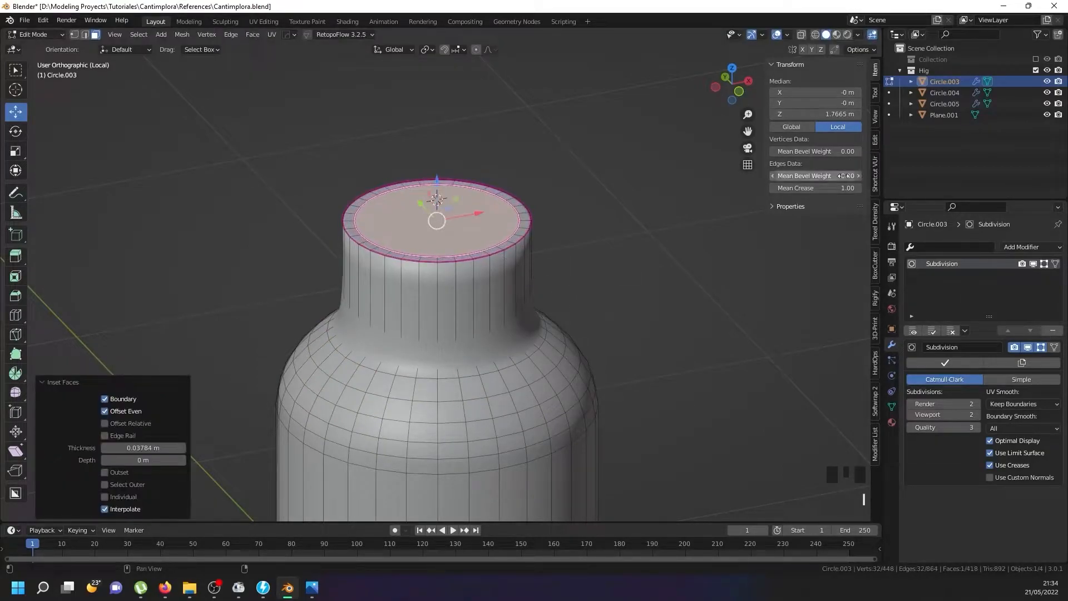
{"action": "left_click_drag", "start_coordinate": [829, 188], "coordinate": [769, 188]}
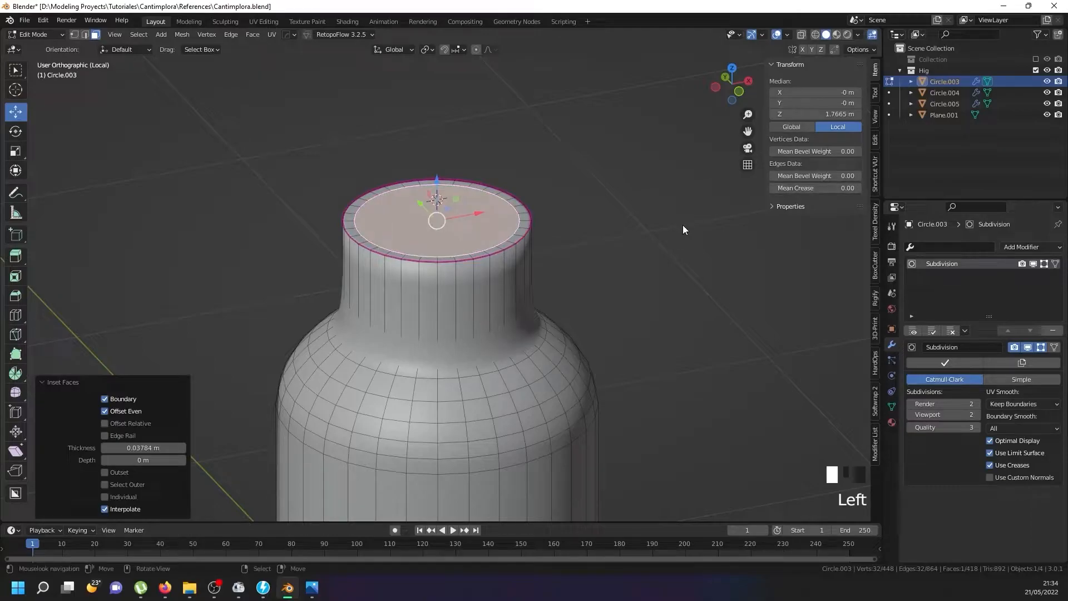
{"action": "key", "text": "Tab"}
{"action": "mouse_move", "coordinate": [425, 245]}
{"action": "middle_mouse_down"}
{"action": "mouse_move", "coordinate": [415, 278]}
{"action": "mouse_move", "coordinate": [409, 259]}
{"action": "middle_mouse_up"}
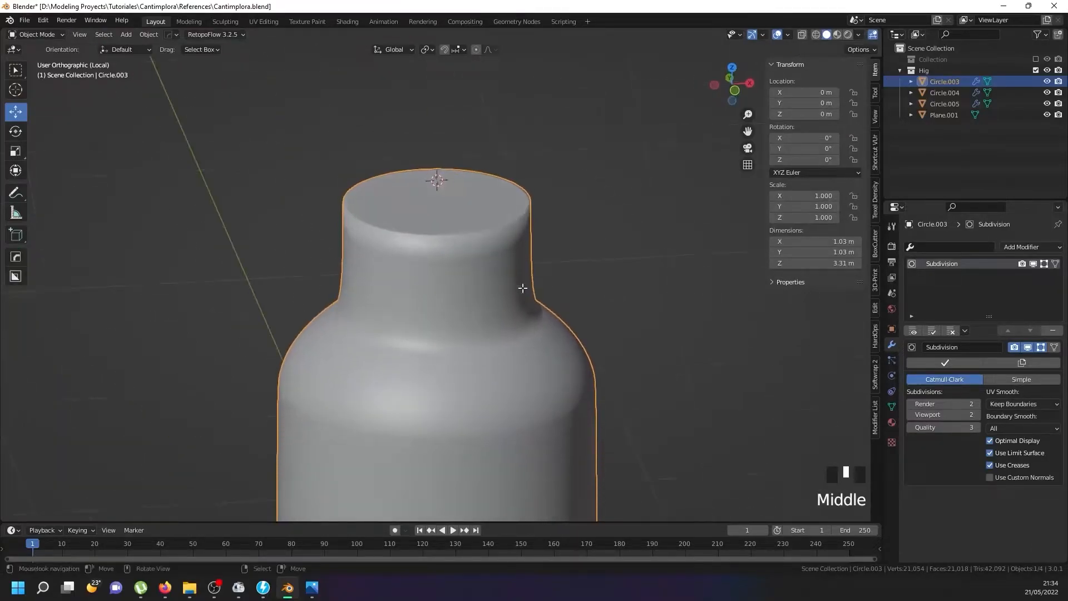
Select the edge loop where the neck meets the shoulder and give it an edge crease of about 0.42
{"action": "key", "text": "Tab"}
{"action": "scroll", "coordinate": [432, 339], "scroll_direction": "up", "scroll_amount": 3}
{"action": "right_click", "coordinate": [421, 336]}
{"action": "key", "text": "z"}
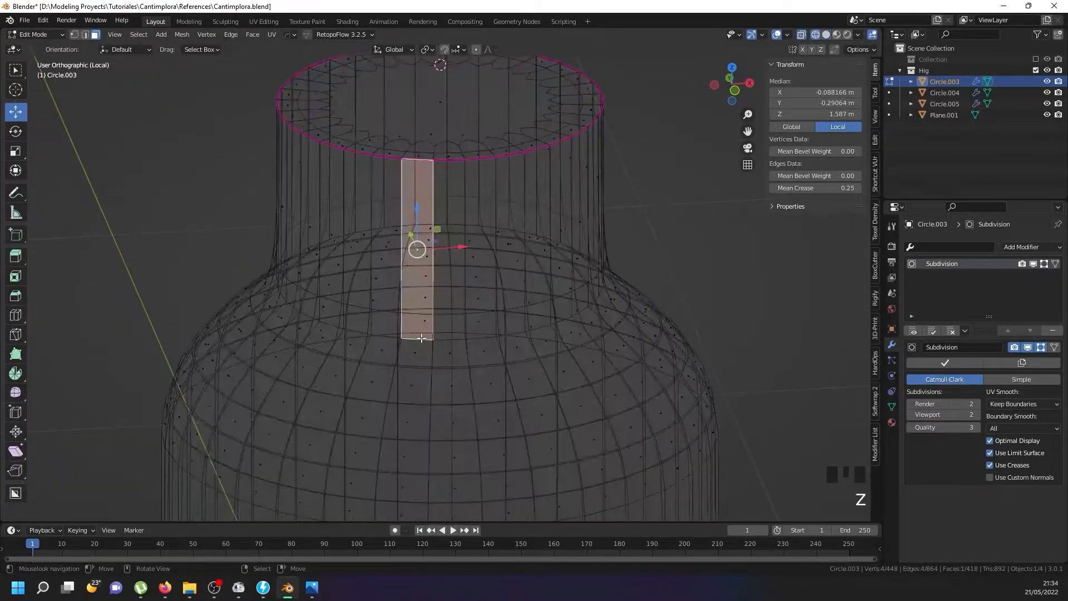
{"action": "left_click", "coordinate": [85, 34]}
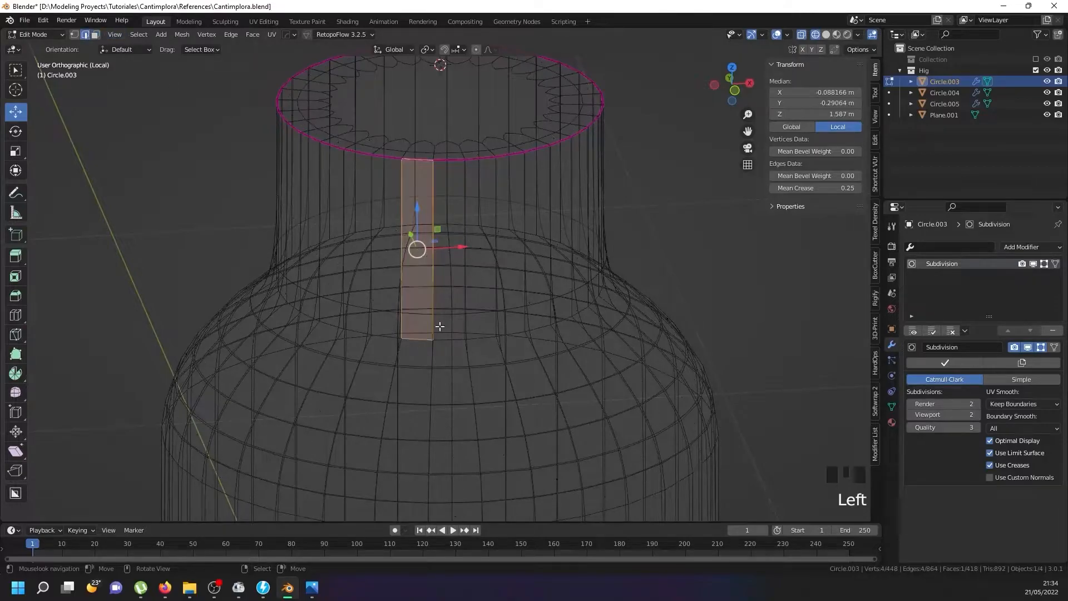
{"action": "right_click", "coordinate": [413, 339], "text": "alt+shift"}
{"action": "key", "text": "z"}
{"action": "scroll", "coordinate": [434, 329], "scroll_direction": "down", "scroll_amount": 4}
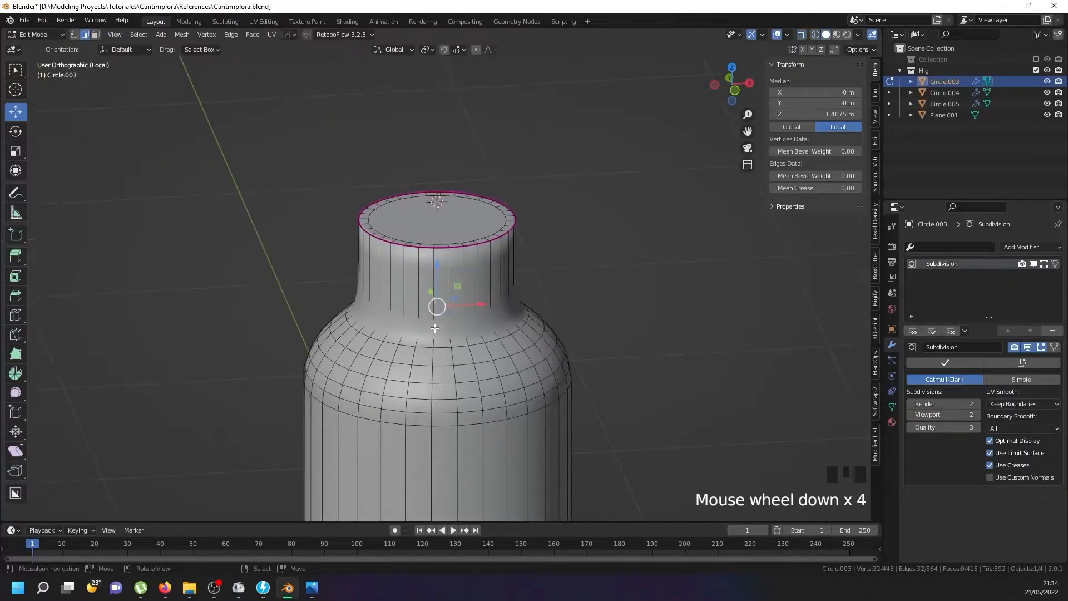
{"action": "key", "text": "ctrl+e"}
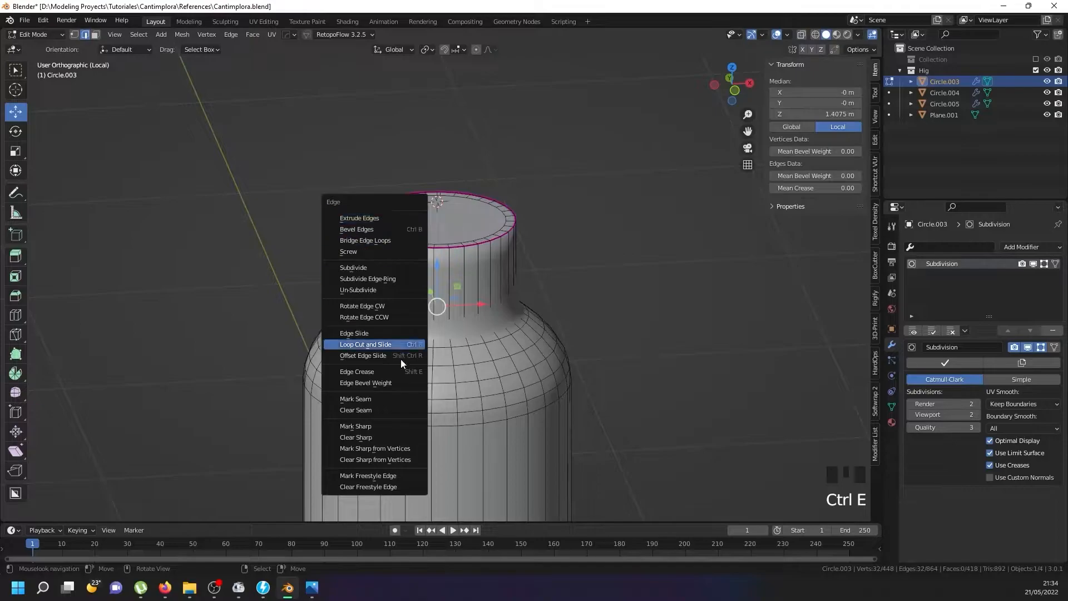
{"action": "left_click", "coordinate": [391, 370]}
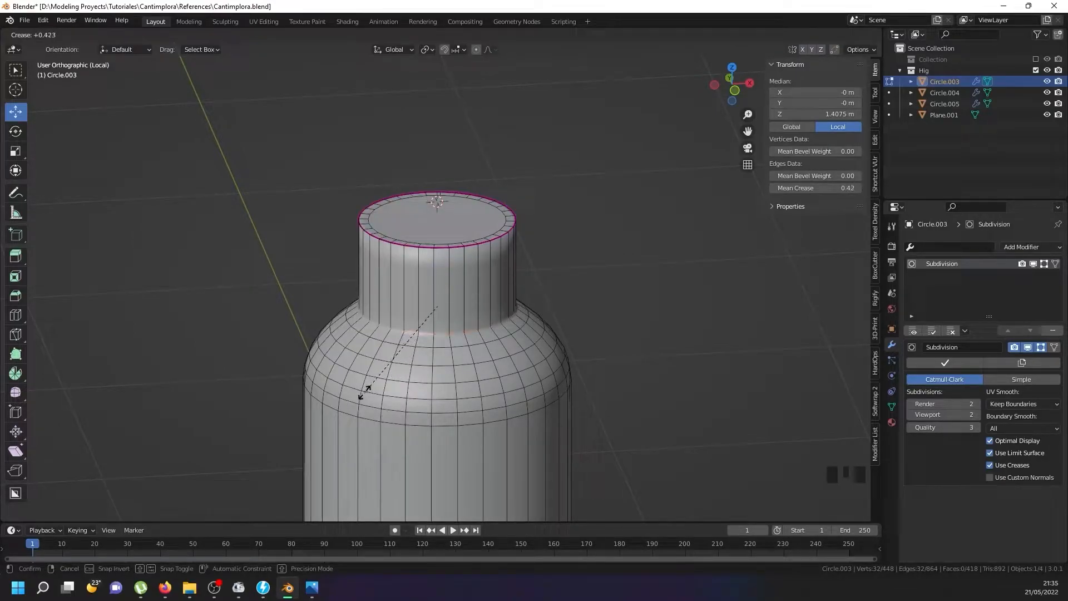
{"action": "left_click", "coordinate": [362, 392]}
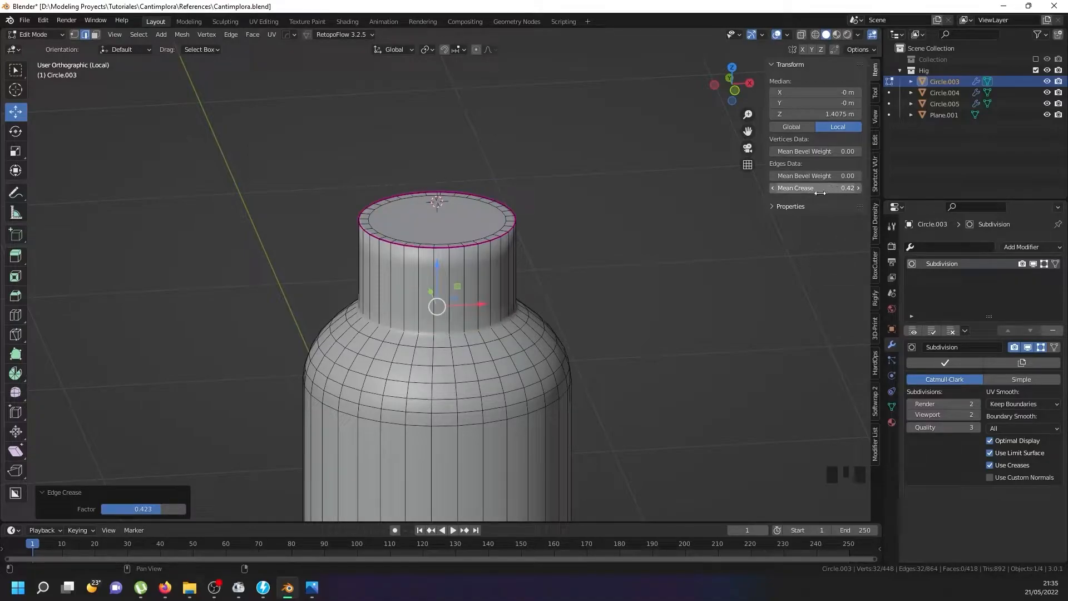
{"action": "key", "text": "Tab"}
{"action": "mouse_move", "coordinate": [474, 300]}
{"action": "middle_mouse_down"}
{"action": "mouse_move", "coordinate": [449, 259]}
{"action": "mouse_move", "coordinate": [461, 287]}
{"action": "middle_mouse_up"}
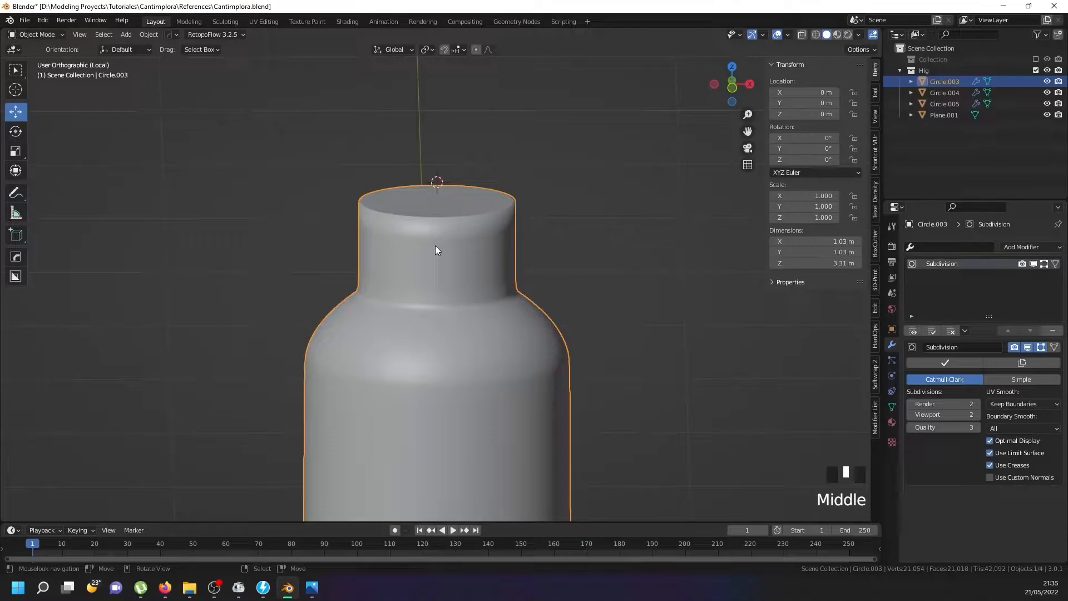
Inspect the body's neck, shoulder and base, leave local view and toggle the Hig collection to review the whole bottle
{"action": "key", "text": "Tab"}
{"action": "scroll", "coordinate": [389, 389], "scroll_direction": "up", "scroll_amount": 3}
{"action": "middle_click_drag", "start_coordinate": [389, 388], "coordinate": [375, 341]}
{"action": "key", "text": "Tab"}
{"action": "scroll", "coordinate": [418, 396], "scroll_direction": "down", "scroll_amount": 6}
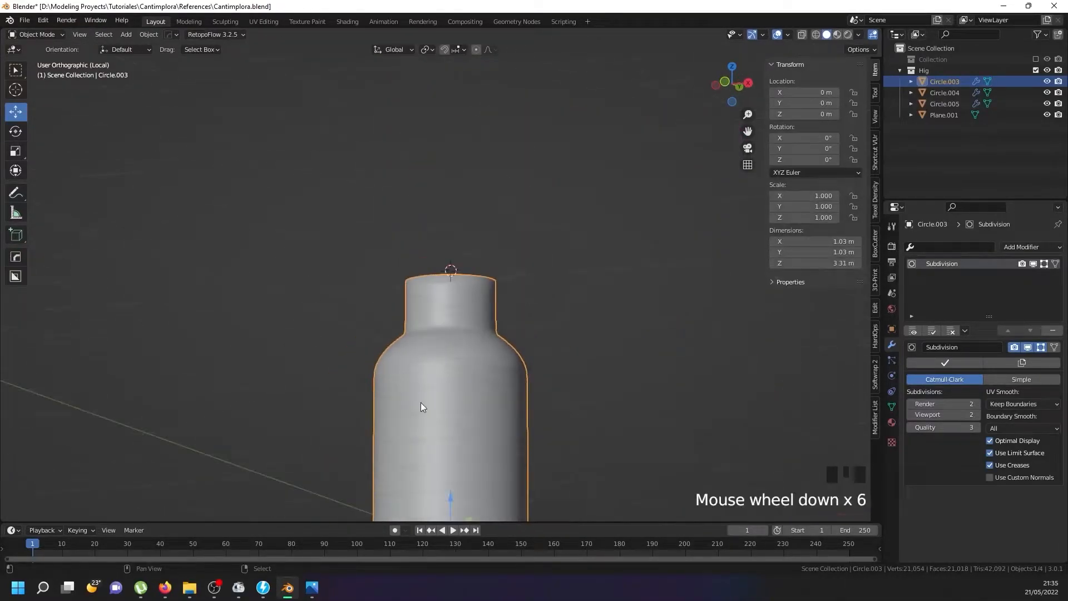
{"action": "scroll", "coordinate": [429, 248], "scroll_direction": "down", "scroll_amount": 2}
{"action": "scroll", "coordinate": [423, 349], "scroll_direction": "up", "scroll_amount": 1}
{"action": "scroll", "coordinate": [423, 350], "scroll_direction": "up", "scroll_amount": 12}
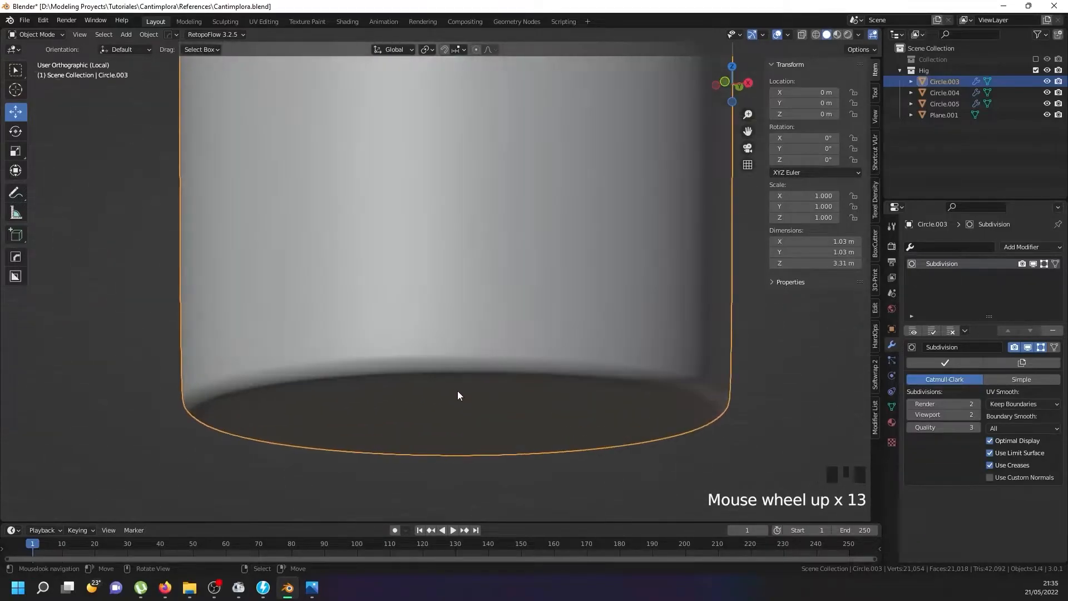
{"action": "scroll", "coordinate": [482, 372], "scroll_direction": "down", "scroll_amount": 1}
{"action": "scroll", "coordinate": [482, 372], "scroll_direction": "down", "scroll_amount": 7}
{"action": "middle_click_drag", "start_coordinate": [468, 152], "coordinate": [427, 302]}
{"action": "scroll", "coordinate": [432, 167], "scroll_direction": "up", "scroll_amount": 2}
{"action": "key", "text": "Tab"}
{"action": "key", "text": "Tab"}
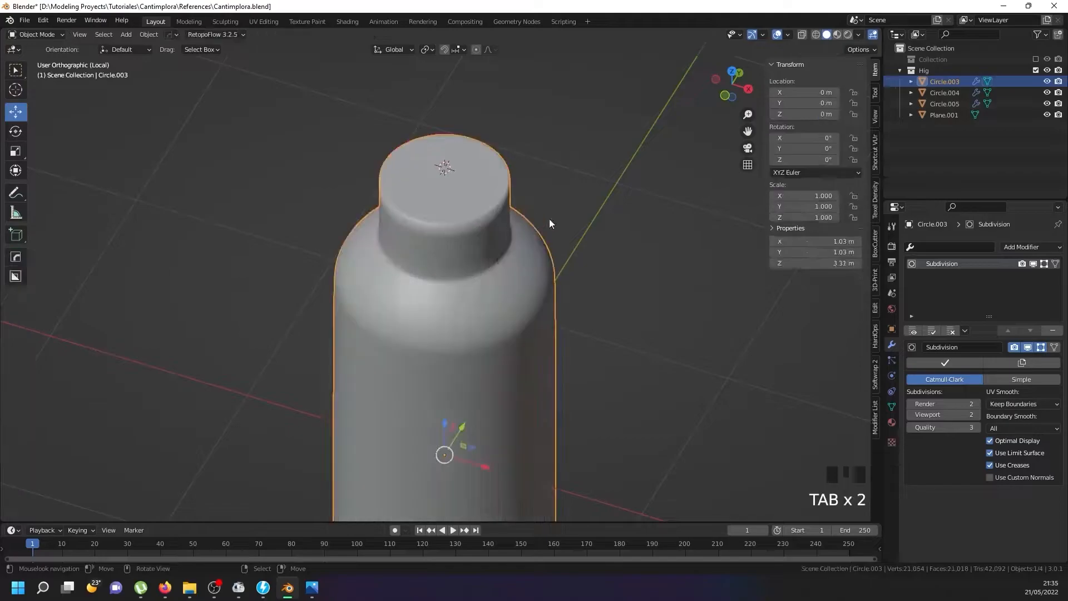
{"action": "key", "text": "KP_Divide"}
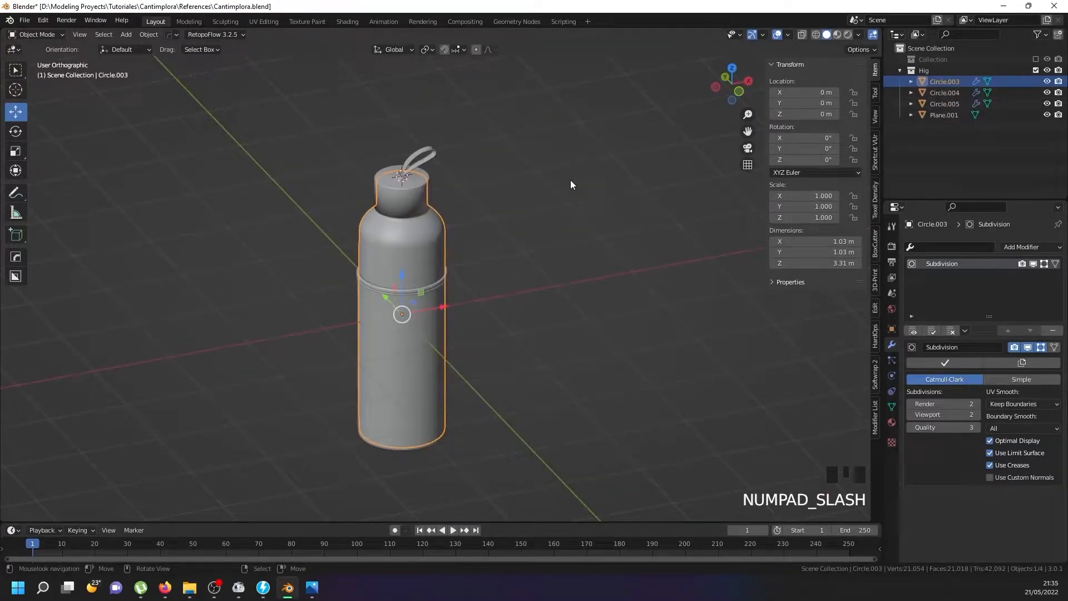
{"action": "left_click", "coordinate": [1037, 71]}
{"action": "left_click", "coordinate": [1037, 70]}
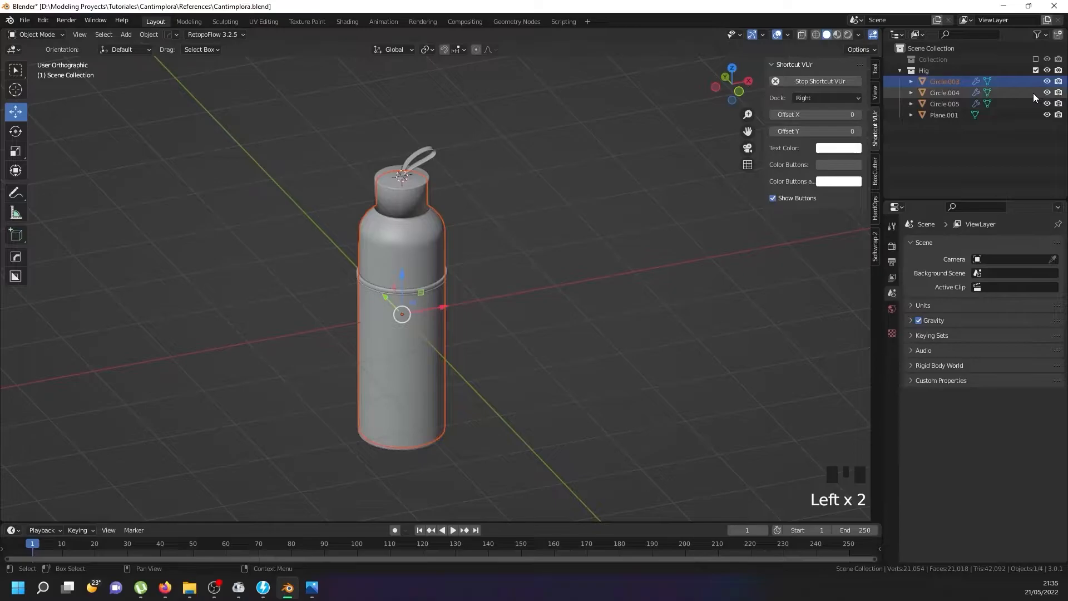
Add a Subdivision Surface modifier to the bottle cap after its Solidify modifier
{"action": "right_click", "coordinate": [400, 179]}
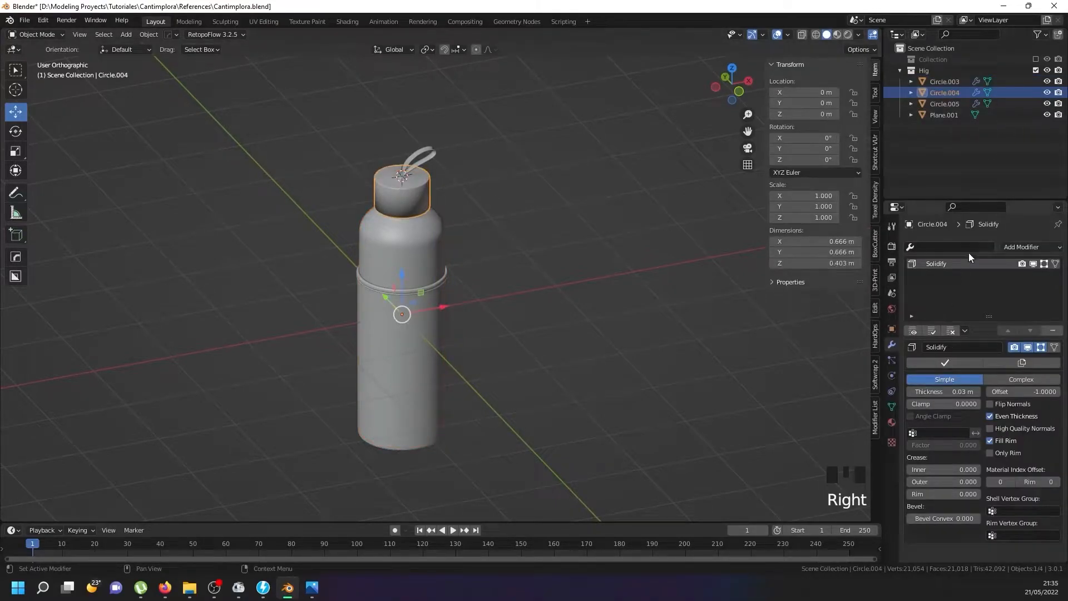
{"action": "left_click", "coordinate": [1020, 247]}
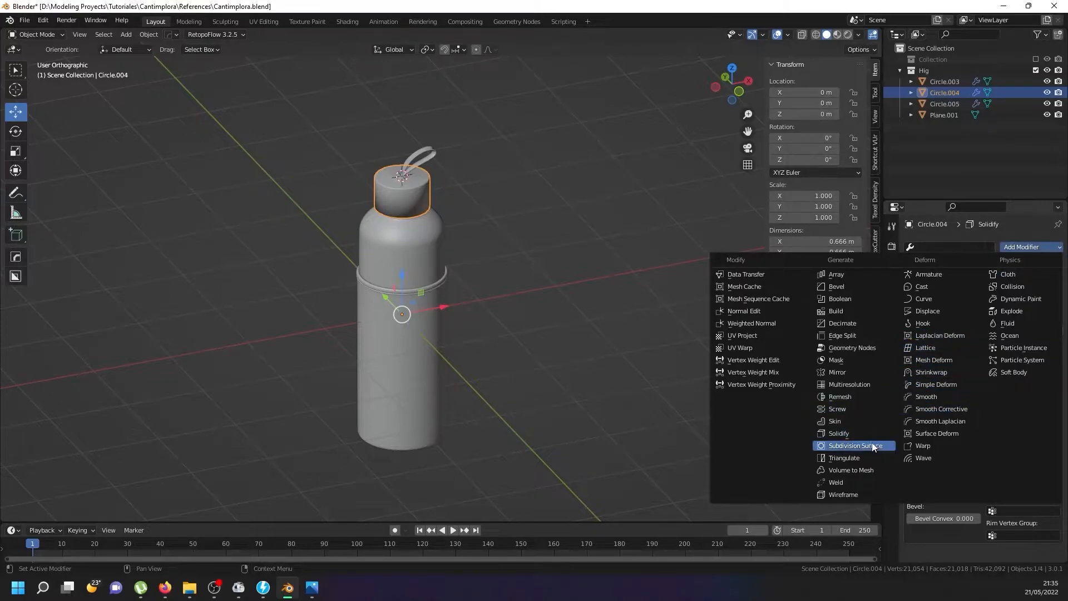
{"action": "left_click", "coordinate": [855, 446]}
{"action": "scroll", "coordinate": [483, 215], "scroll_direction": "up", "scroll_amount": 9}
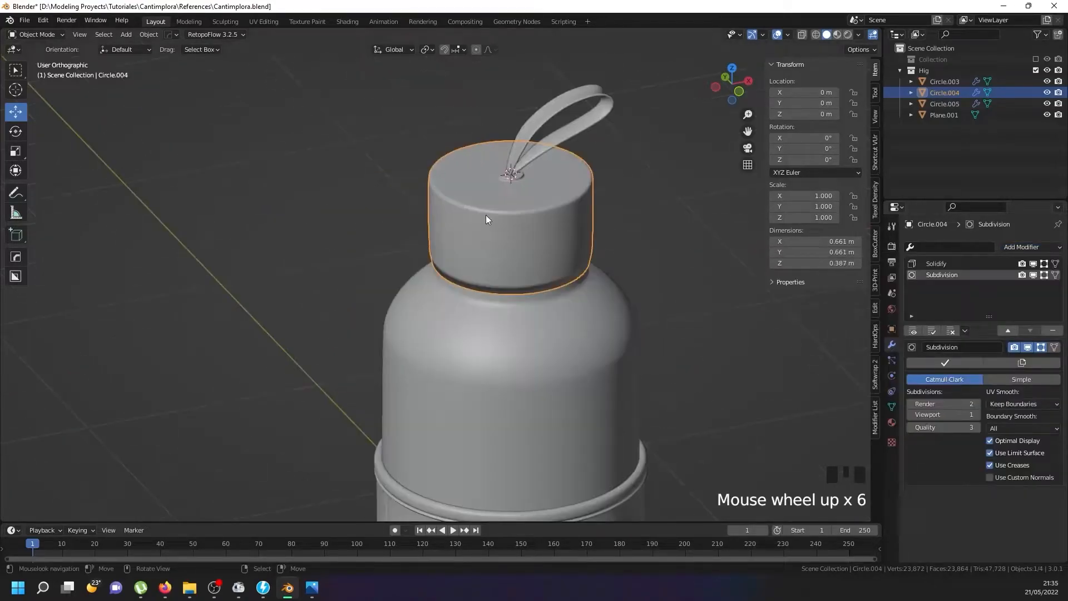
Select the edge loop around the cap's lower rim and set its mean crease to 1.00
{"action": "key", "text": "Tab"}
{"action": "right_click", "coordinate": [482, 353]}
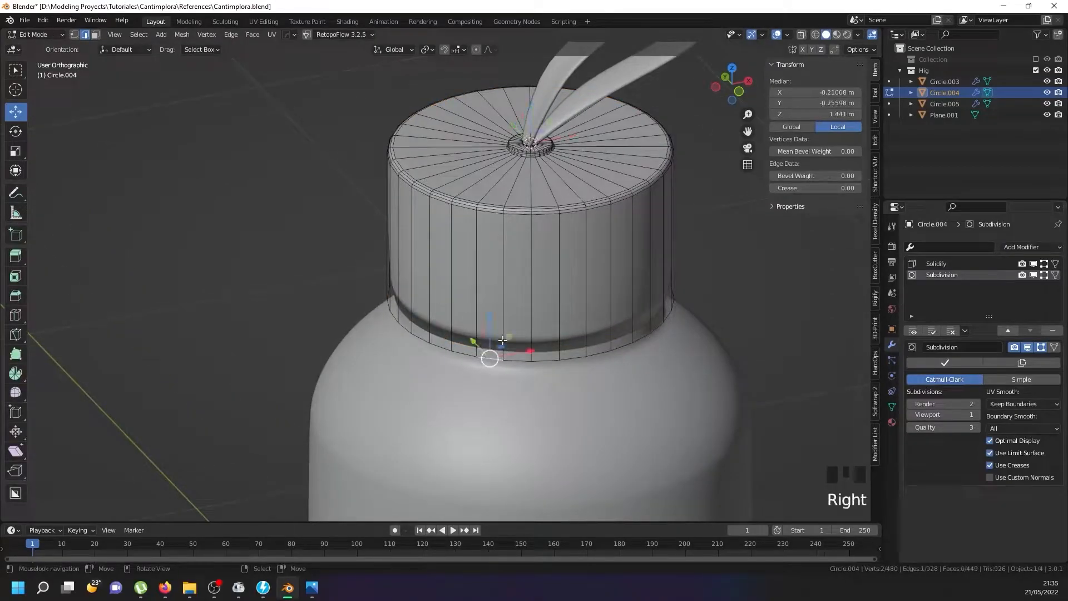
{"action": "middle_click_drag", "start_coordinate": [483, 353], "coordinate": [489, 353]}
{"action": "scroll", "coordinate": [485, 357], "scroll_direction": "up", "scroll_amount": 3}
{"action": "right_click", "coordinate": [487, 358], "text": "alt+shift"}
{"action": "right_click", "coordinate": [489, 359], "text": "alt+shift"}
{"action": "right_click", "coordinate": [497, 358], "text": "alt+shift"}
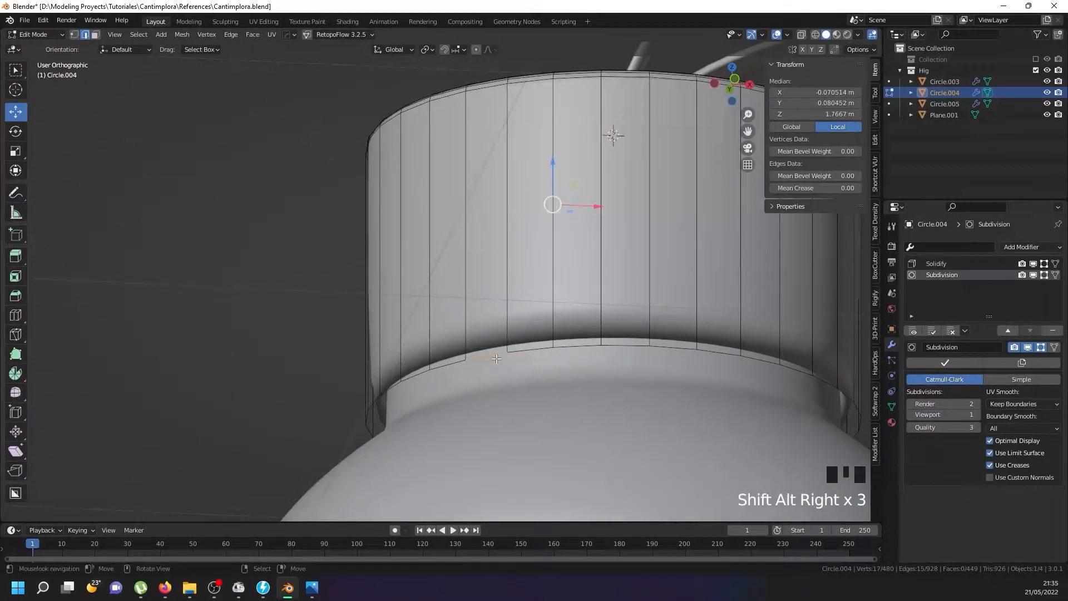
{"action": "right_click", "coordinate": [554, 346]}
{"action": "right_click", "coordinate": [553, 346], "text": "alt+shift"}
{"action": "right_click", "coordinate": [529, 349]}
{"action": "right_click", "coordinate": [529, 348], "text": "alt+shift"}
{"action": "right_click", "coordinate": [529, 348], "text": "alt+shift"}
{"action": "right_click", "coordinate": [528, 348], "text": "alt+shift"}
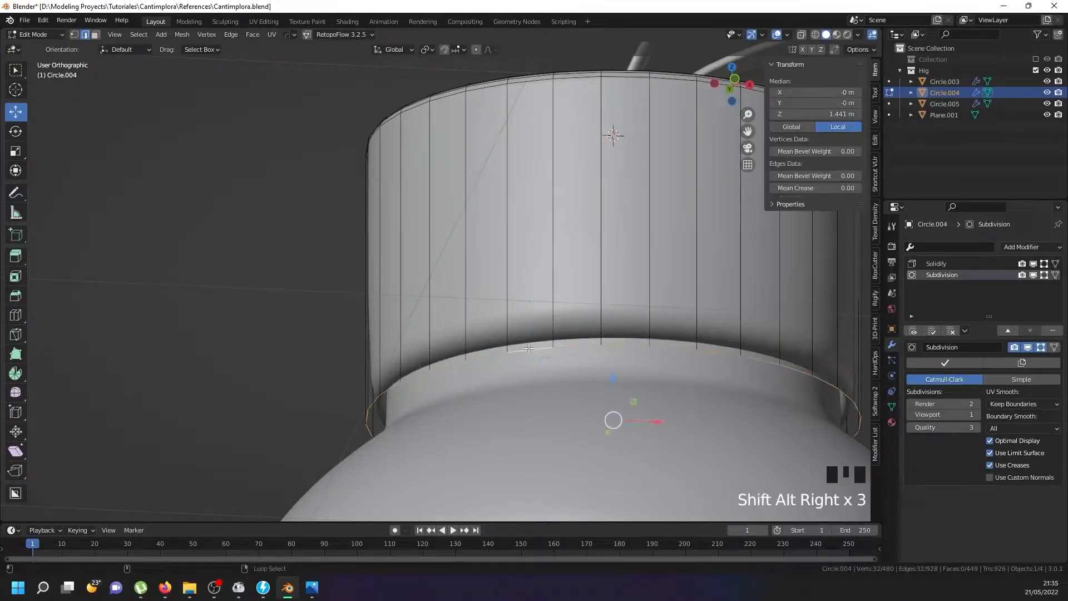
{"action": "left_click_drag", "start_coordinate": [810, 187], "coordinate": [859, 187]}
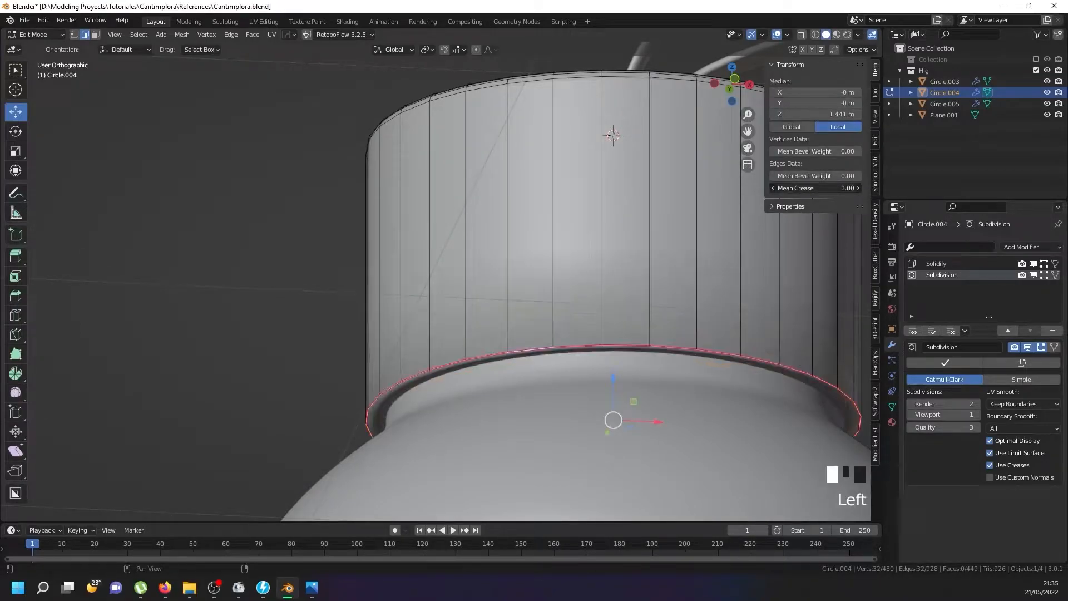
Review the creased cap on the bottle, isolate it in local view and inspect its hollow underside
{"action": "scroll", "coordinate": [449, 218], "scroll_direction": "down", "scroll_amount": 3}
{"action": "key", "text": "Tab"}
{"action": "middle_click_drag", "start_coordinate": [449, 218], "coordinate": [423, 304]}
{"action": "scroll", "coordinate": [501, 272], "scroll_direction": "down", "scroll_amount": 6}
{"action": "scroll", "coordinate": [495, 276], "scroll_direction": "up", "scroll_amount": 3}
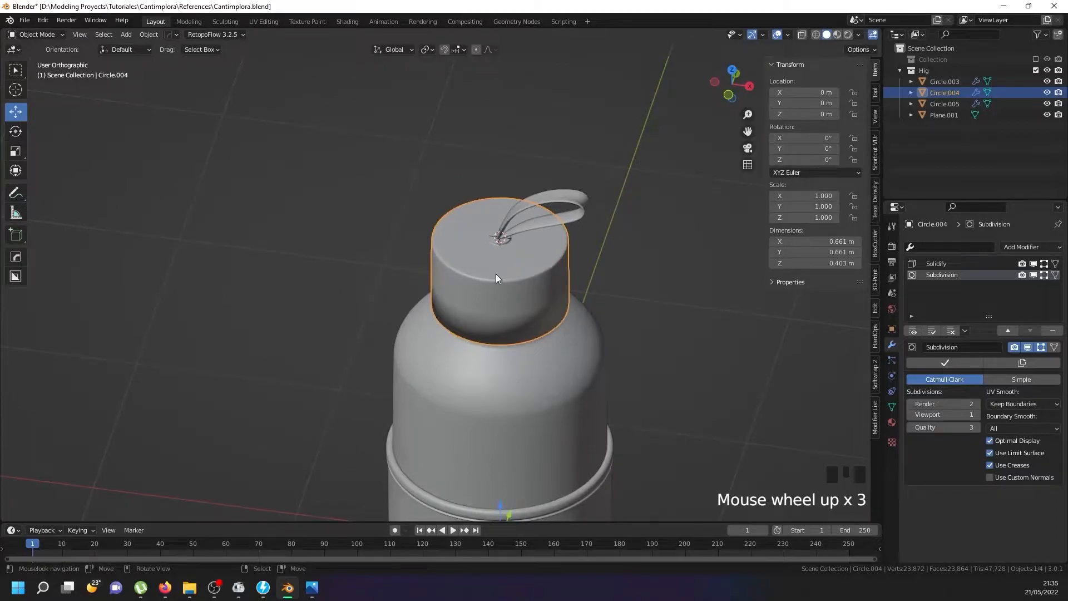
{"action": "key", "text": "KP_Divide"}
{"action": "middle_click_drag", "start_coordinate": [495, 274], "coordinate": [499, 176]}
{"action": "scroll", "coordinate": [495, 179], "scroll_direction": "down", "scroll_amount": 3}
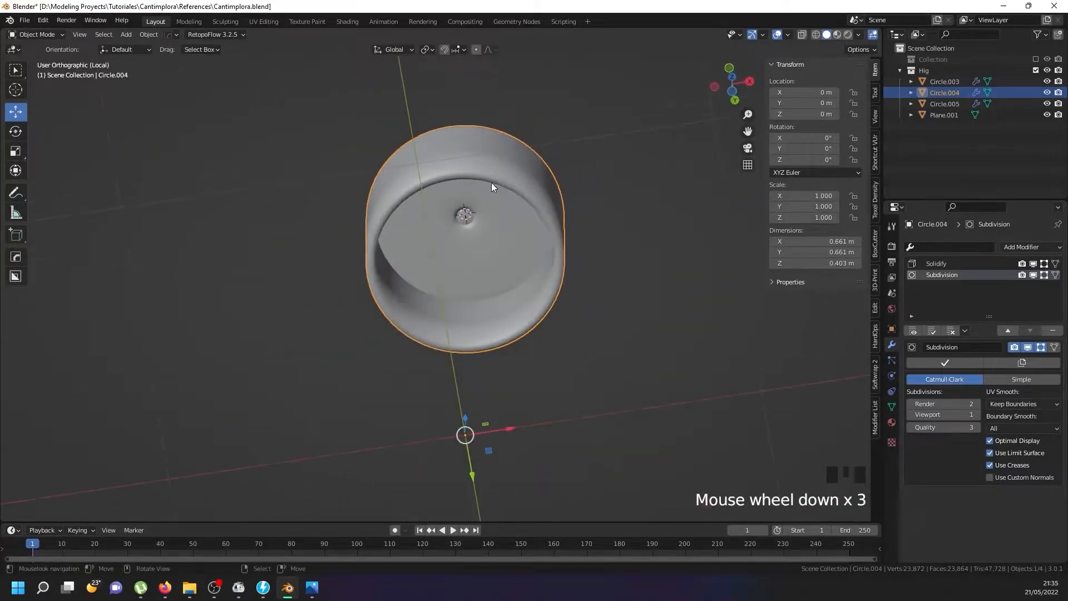
{"action": "scroll", "coordinate": [496, 184], "scroll_direction": "up", "scroll_amount": 4}
{"action": "scroll", "coordinate": [464, 241], "scroll_direction": "up", "scroll_amount": 3}
{"action": "right_click", "coordinate": [462, 245]}
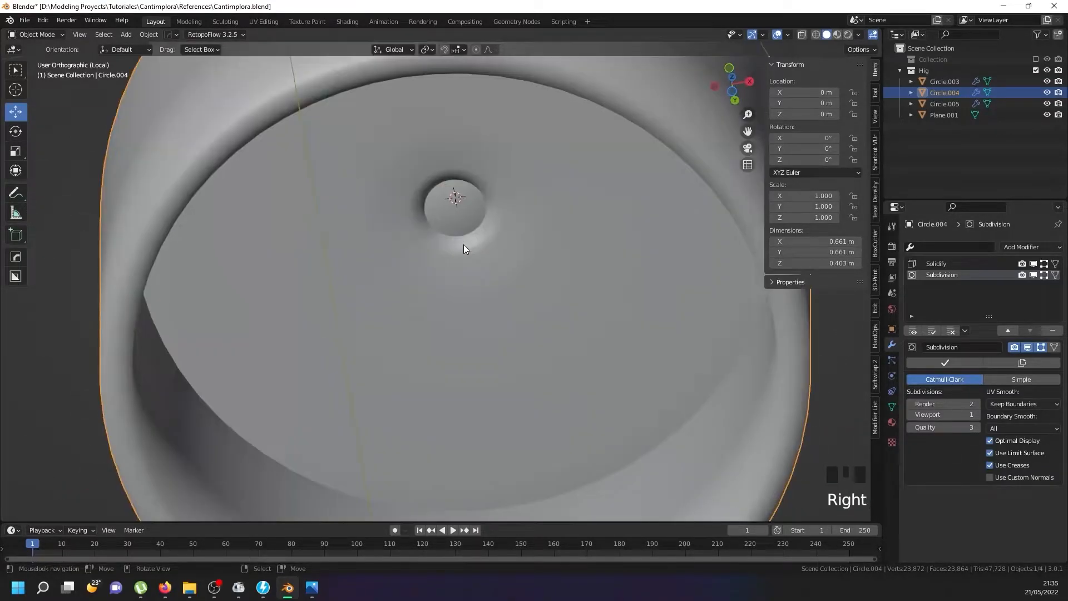
Apply the cap's Solidify modifier so its inner wall becomes editable geometry
{"action": "key", "text": "Tab"}
{"action": "right_click", "coordinate": [469, 252]}
{"action": "scroll", "coordinate": [469, 252], "scroll_direction": "down", "scroll_amount": 2}
{"action": "scroll", "coordinate": [470, 250], "scroll_direction": "up", "scroll_amount": 2}
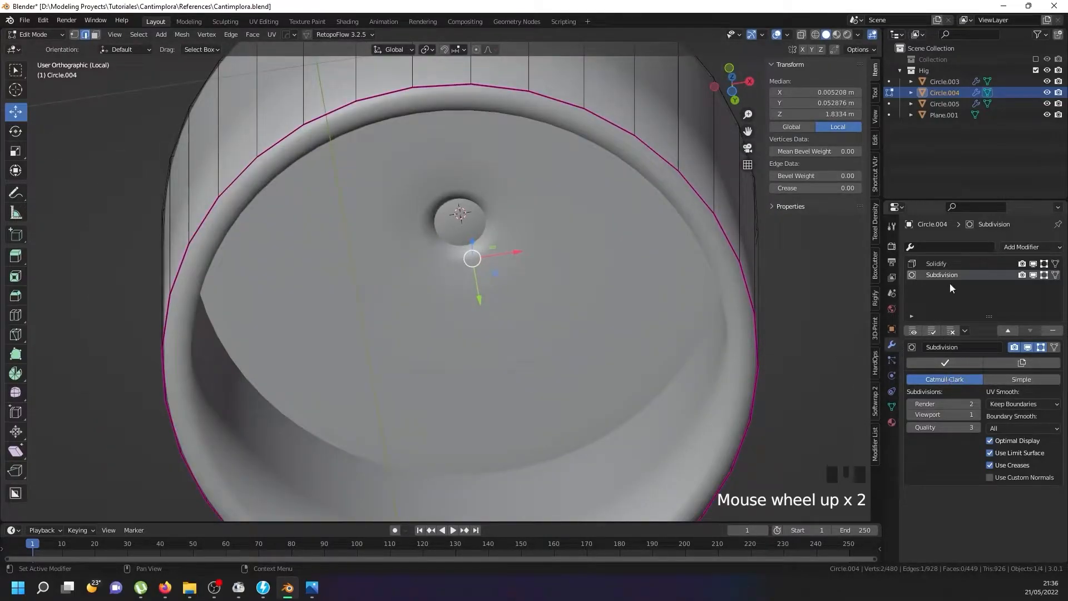
{"action": "left_click", "coordinate": [950, 265]}
{"action": "left_click", "coordinate": [953, 362]}
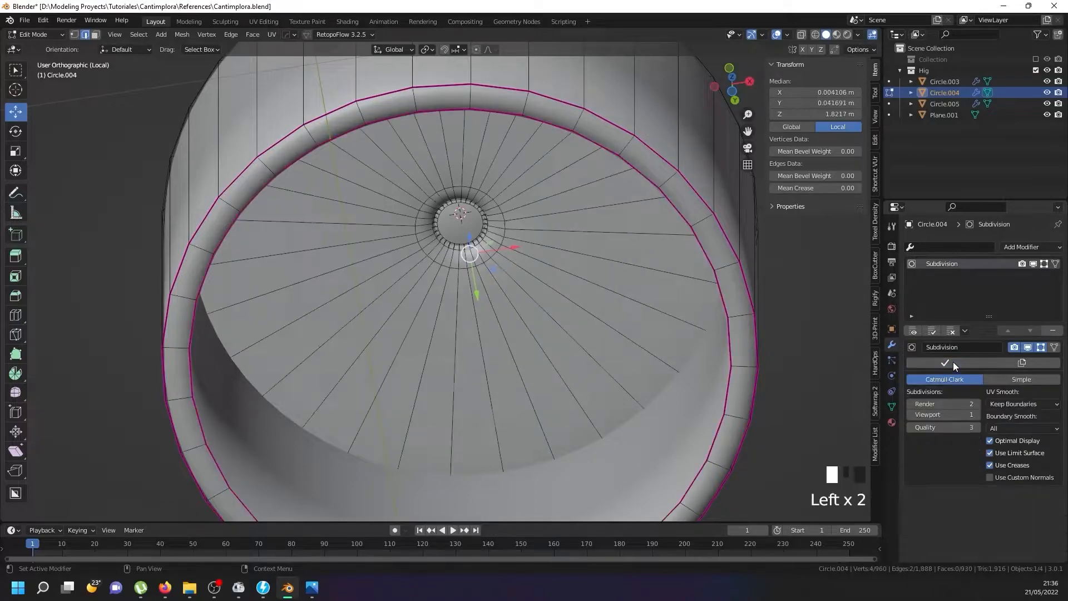
Split the knob geometry off the centre of the cap's inner ceiling along its surrounding edge loop, then delete its vertices
{"action": "scroll", "coordinate": [448, 277], "scroll_direction": "up", "scroll_amount": 4}
{"action": "right_click", "coordinate": [448, 278]}
{"action": "right_click", "coordinate": [445, 281]}
{"action": "right_click", "coordinate": [443, 283], "text": "alt+shift"}
{"action": "right_click", "coordinate": [444, 284], "text": "alt+shift"}
{"action": "right_click", "coordinate": [444, 284], "text": "alt+shift"}
{"action": "middle_click_drag", "start_coordinate": [444, 284], "coordinate": [431, 314], "text": "shift"}
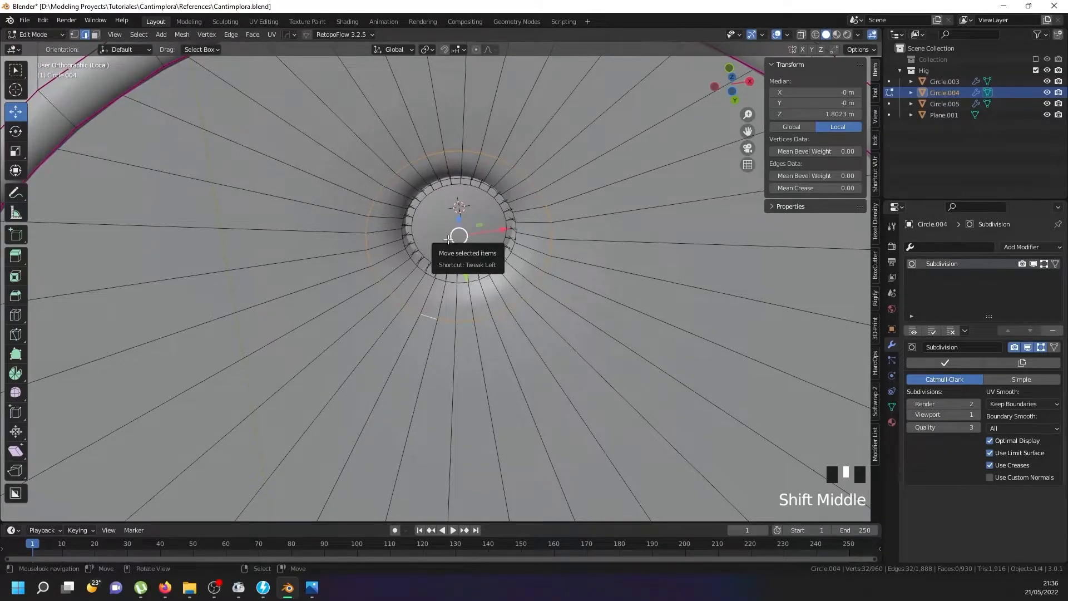
{"action": "key", "text": "v"}
{"action": "right_click", "coordinate": [432, 283]}
{"action": "key", "text": "l"}
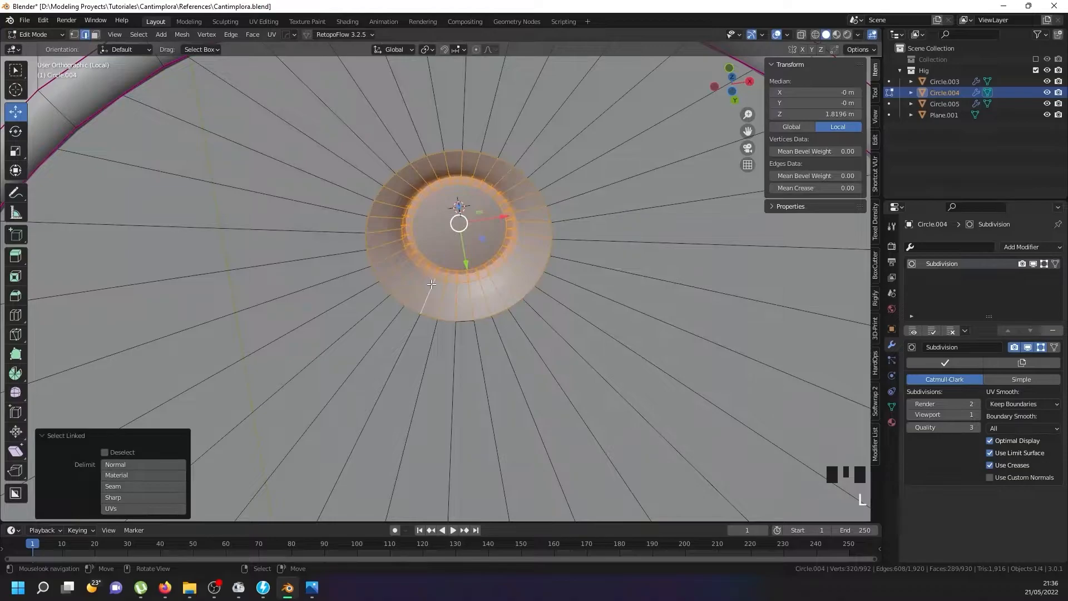
{"action": "key", "text": "x"}
{"action": "left_click", "coordinate": [415, 152]}
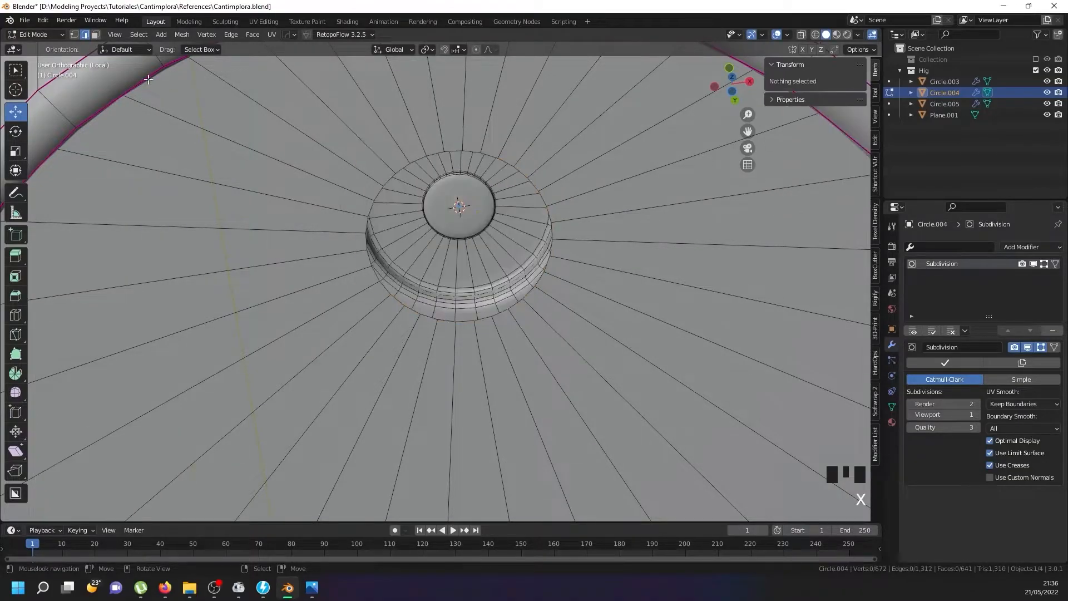
Fill the circular hole at the centre of the cap's inner ceiling with a face and check the smoothed result
{"action": "left_click", "coordinate": [76, 35]}
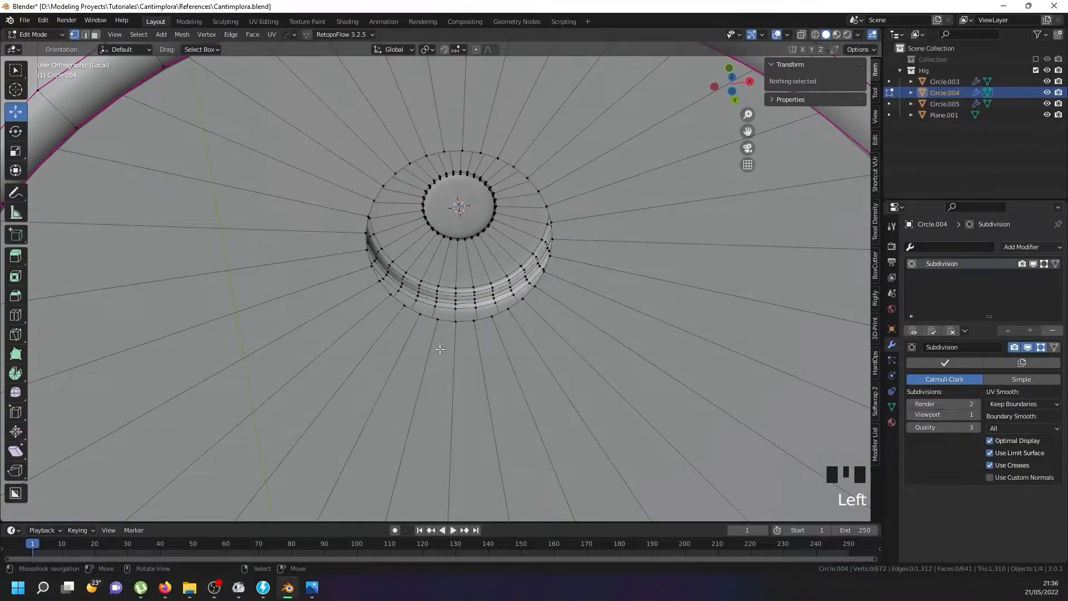
{"action": "right_click", "coordinate": [436, 322]}
{"action": "right_click", "coordinate": [436, 313], "text": "alt+shift"}
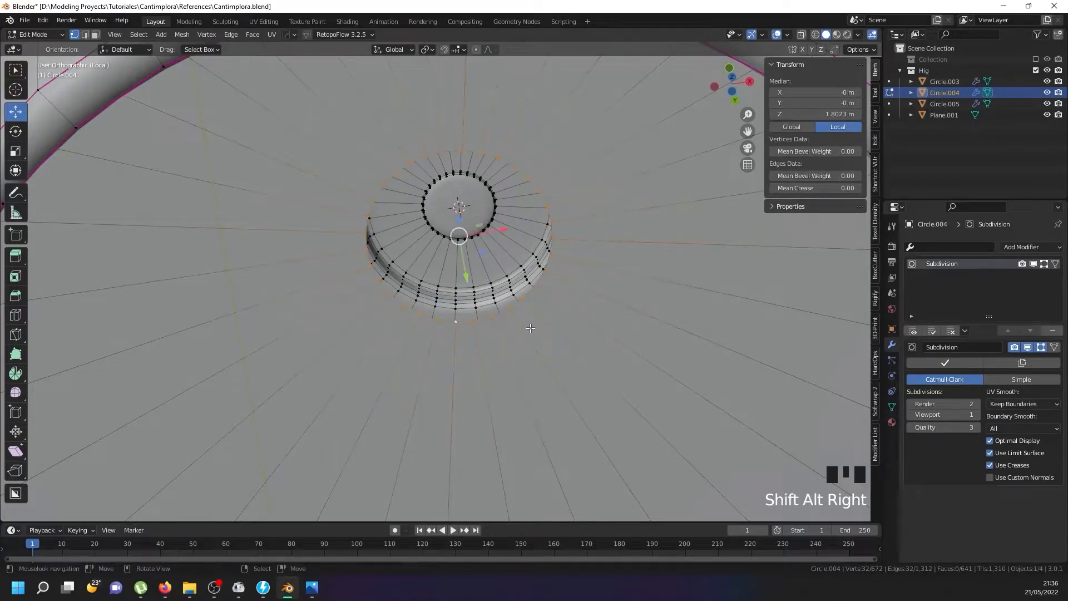
{"action": "key", "text": "f"}
{"action": "scroll", "coordinate": [518, 327], "scroll_direction": "down", "scroll_amount": 8}
{"action": "middle_click_drag", "start_coordinate": [506, 326], "coordinate": [485, 215]}
{"action": "key", "text": "Tab"}
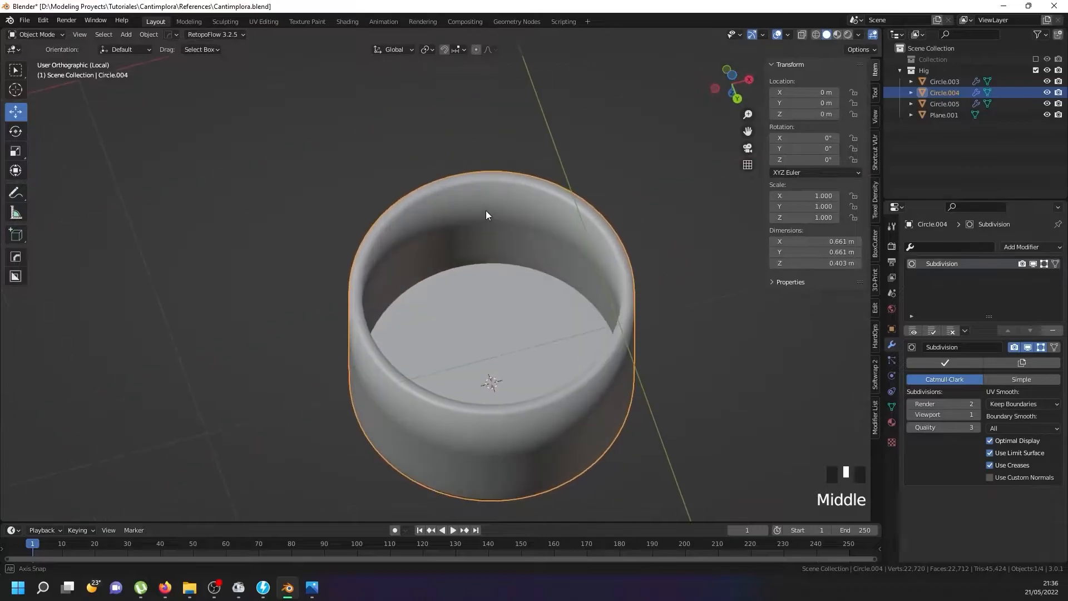
Turn off the viewport display of the cap's Subdivision modifier to show its base mesh
{"action": "key", "text": "Tab"}
{"action": "scroll", "coordinate": [489, 244], "scroll_direction": "up", "scroll_amount": 5}
{"action": "key", "text": "z"}
{"action": "key", "text": "z"}
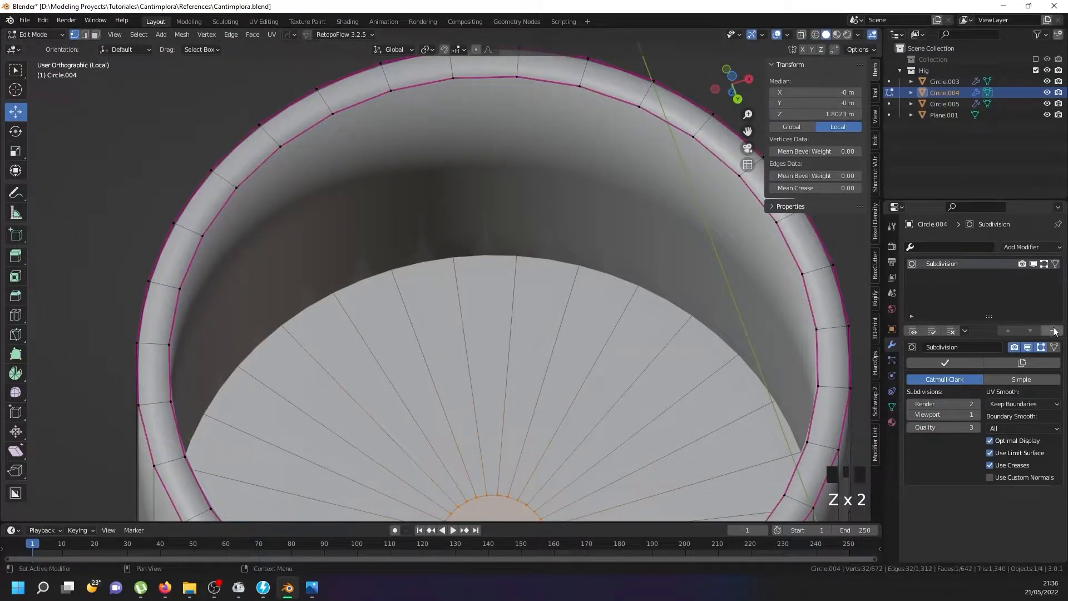
{"action": "left_click", "coordinate": [1033, 263]}
{"action": "key", "text": "Tab"}
{"action": "key", "text": "Tab"}
{"action": "right_click", "coordinate": [445, 257]}
{"action": "middle_click_drag", "start_coordinate": [445, 257], "coordinate": [458, 275]}
Examine the neighbouring edge loops where the cap's inner wall meets its ceiling in see-through view
{"action": "key", "text": "alt+z"}
{"action": "scroll", "coordinate": [452, 236], "scroll_direction": "up", "scroll_amount": 3}
{"action": "right_click", "coordinate": [477, 238]}
{"action": "middle_click_drag", "start_coordinate": [477, 239], "coordinate": [495, 293]}
{"action": "scroll", "coordinate": [477, 263], "scroll_direction": "up", "scroll_amount": 4}
{"action": "right_click", "coordinate": [476, 294], "text": "alt+shift"}
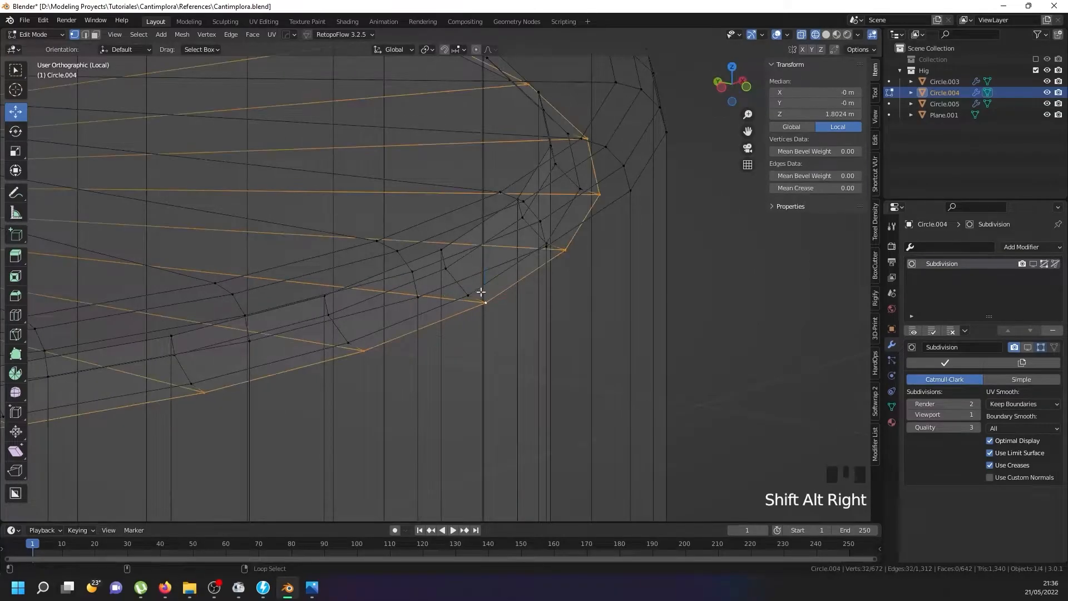
{"action": "scroll", "coordinate": [471, 289], "scroll_direction": "down", "scroll_amount": 7}
{"action": "scroll", "coordinate": [467, 285], "scroll_direction": "up", "scroll_amount": 6}
{"action": "right_click", "coordinate": [465, 285]}
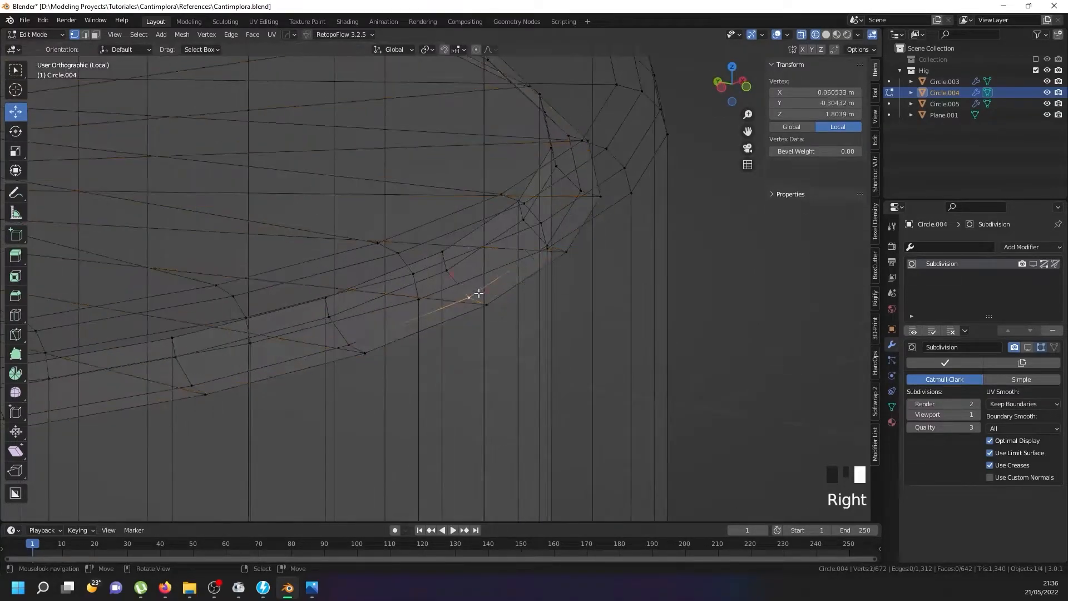
{"action": "right_click", "coordinate": [459, 285], "text": "alt+shift"}
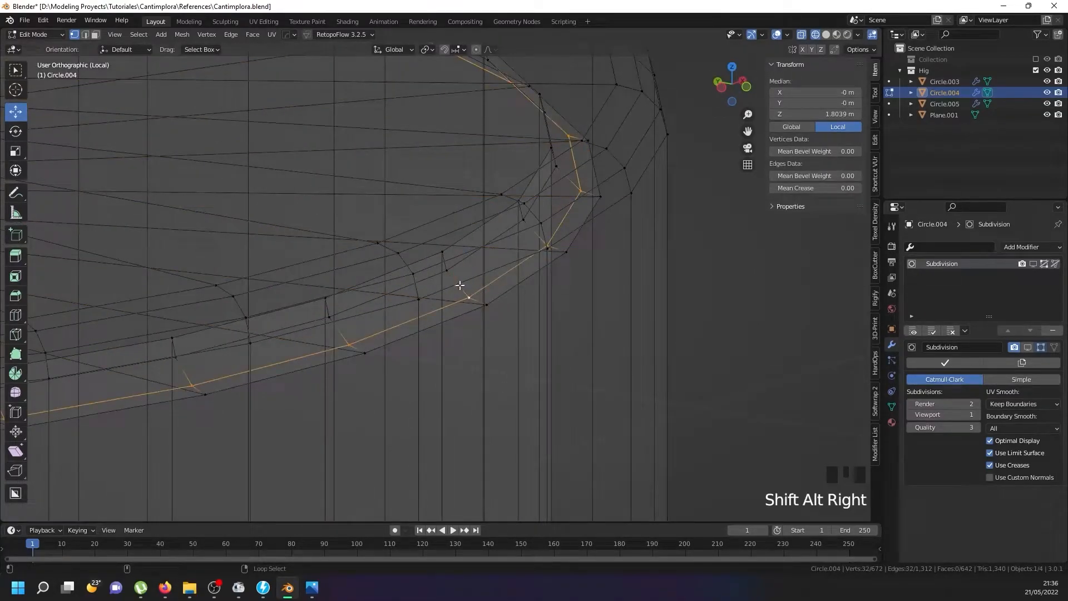
{"action": "right_click", "coordinate": [431, 255], "text": "alt+shift"}
{"action": "middle_click_drag", "start_coordinate": [431, 255], "coordinate": [476, 228]}
Delete the vertices of the cap's inner ceiling, covering its full ring of radial faces and the central face
{"action": "left_click", "coordinate": [95, 32]}
{"action": "right_click", "coordinate": [407, 201]}
{"action": "scroll", "coordinate": [401, 210], "scroll_direction": "down", "scroll_amount": 8}
{"action": "middle_click_drag", "start_coordinate": [401, 210], "coordinate": [348, 254]}
{"action": "key", "text": "z"}
{"action": "right_click", "coordinate": [322, 314]}
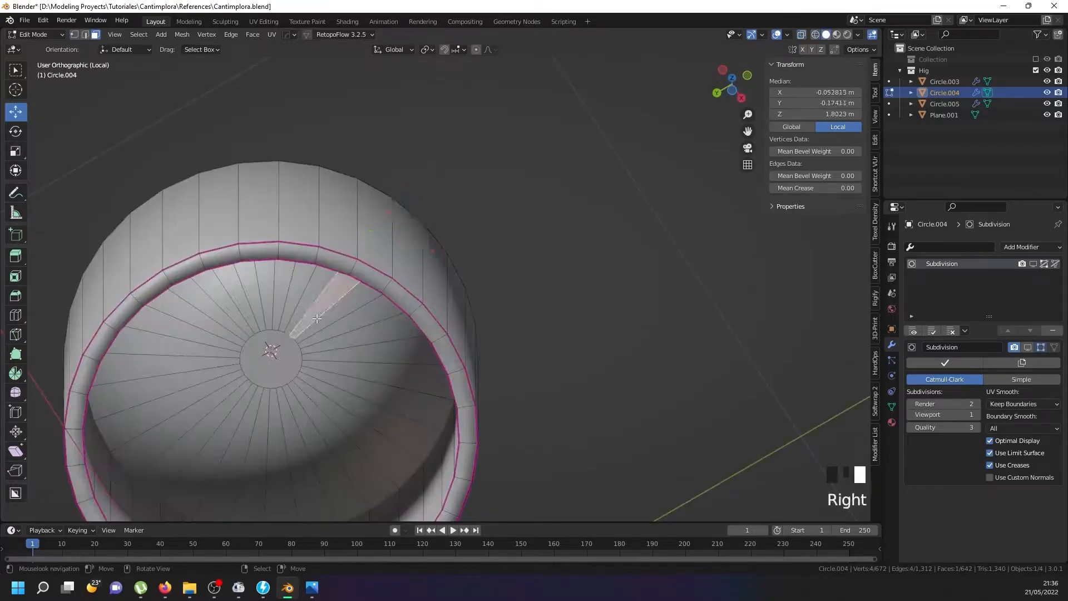
{"action": "right_click", "coordinate": [311, 309], "text": "ctrl+alt"}
{"action": "right_click", "coordinate": [310, 309], "text": "ctrl+alt"}
{"action": "right_click", "coordinate": [310, 309], "text": "ctrl+alt"}
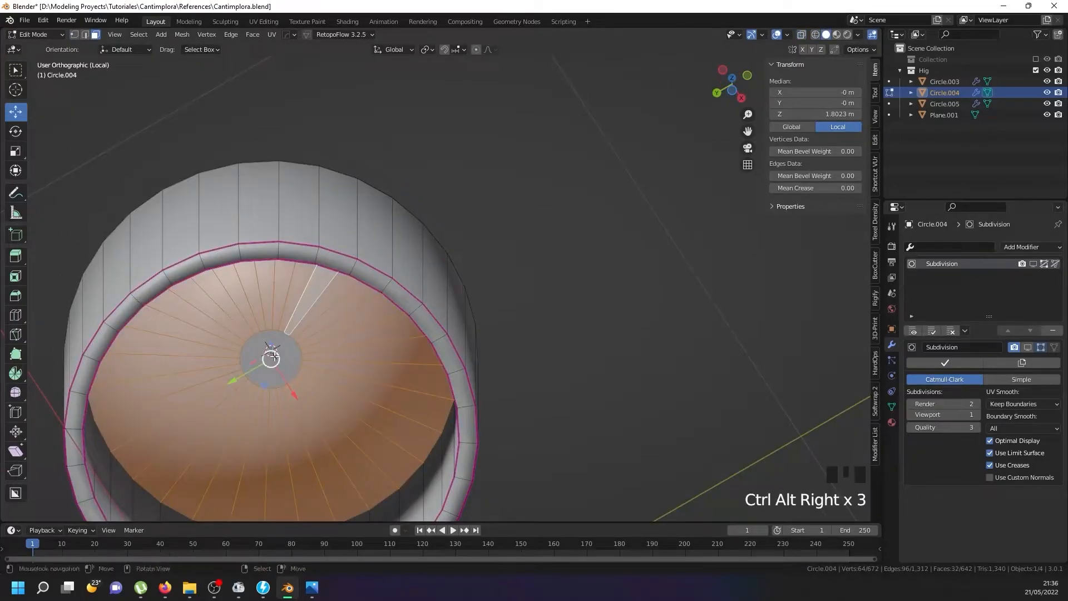
{"action": "right_click", "coordinate": [271, 359], "text": "shift"}
{"action": "middle_click_drag", "start_coordinate": [271, 361], "coordinate": [307, 331], "text": "shift"}
{"action": "key", "text": "shift+z"}
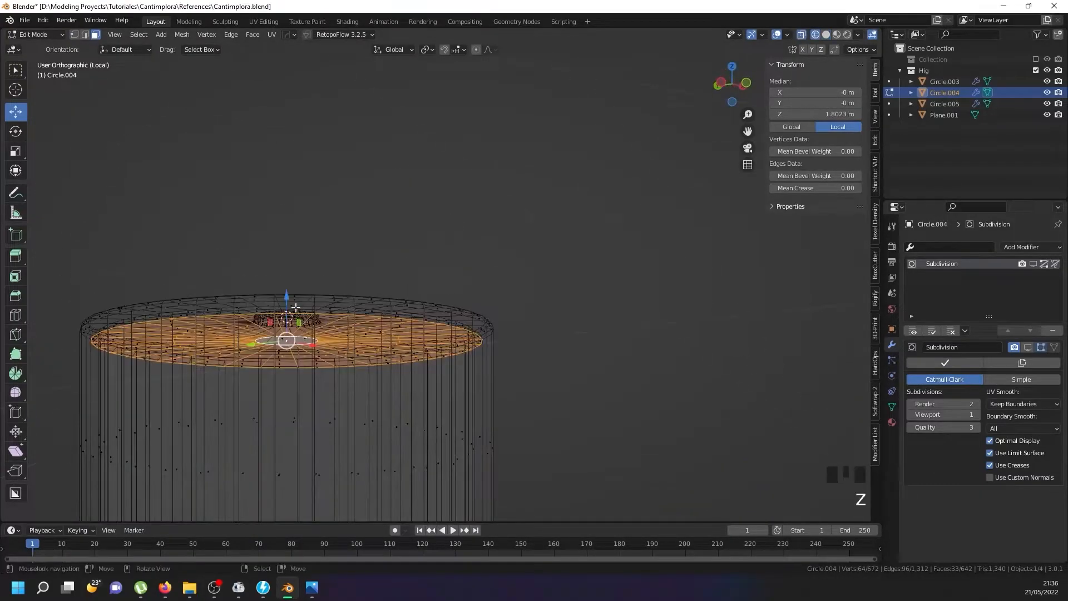
{"action": "scroll", "coordinate": [289, 306], "scroll_direction": "up", "scroll_amount": 3}
{"action": "key", "text": "x"}
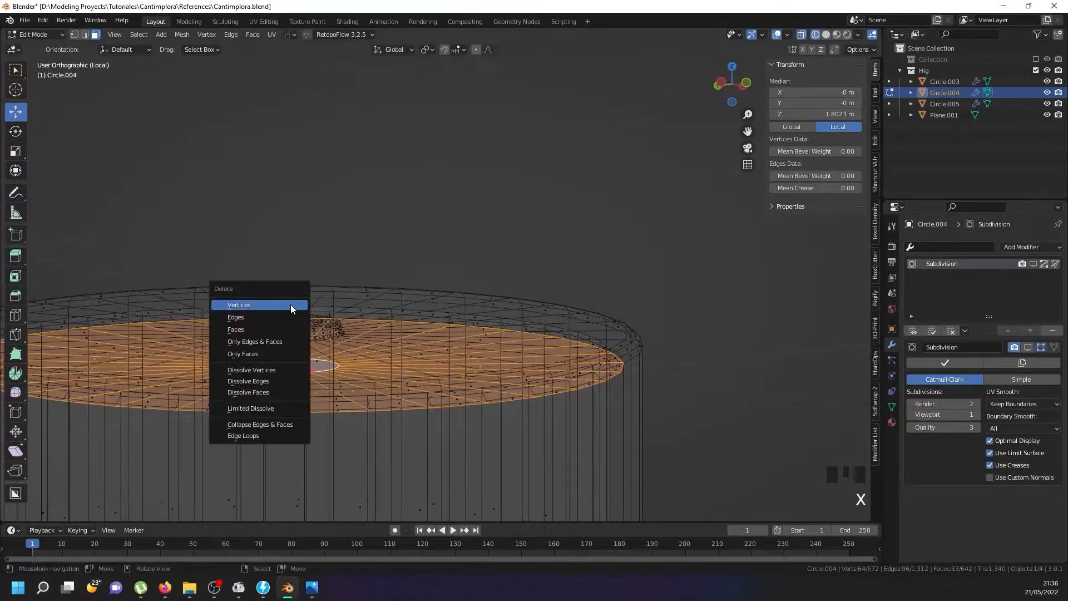
{"action": "left_click", "coordinate": [290, 305]}
{"action": "middle_click_drag", "start_coordinate": [290, 305], "coordinate": [282, 181]}
{"action": "key", "text": "shift+z"}
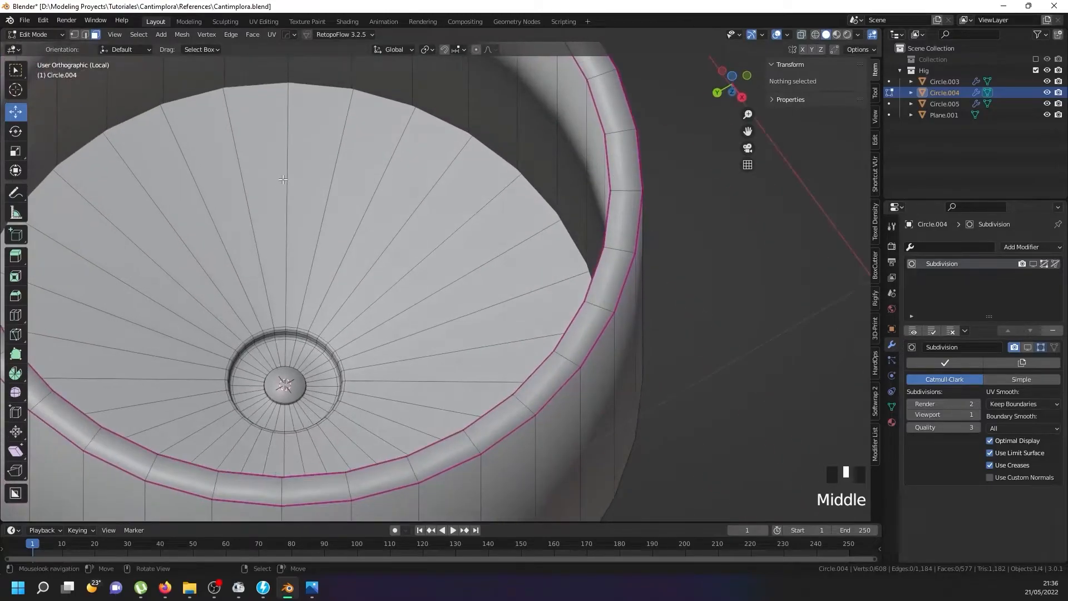
Select the open edge loop at the upper end of the cap's inner wall
{"action": "scroll", "coordinate": [282, 181], "scroll_direction": "down", "scroll_amount": 2}
{"action": "scroll", "coordinate": [283, 99], "scroll_direction": "up", "scroll_amount": 3}
{"action": "right_click", "coordinate": [254, 112]}
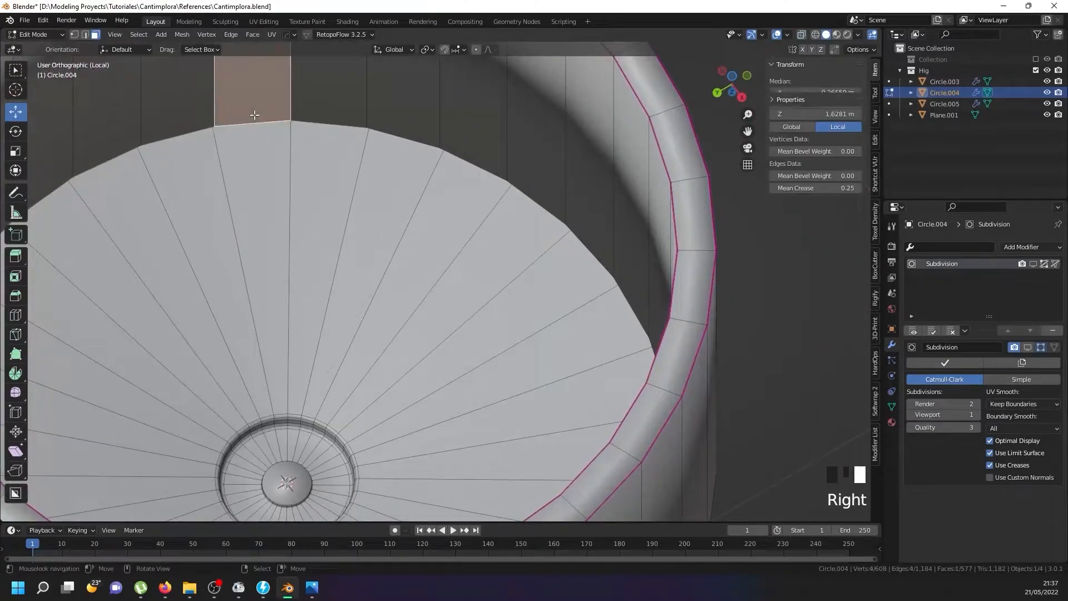
{"action": "left_click", "coordinate": [75, 34]}
{"action": "right_click", "coordinate": [215, 124]}
{"action": "right_click", "coordinate": [237, 126], "text": "alt+shift"}
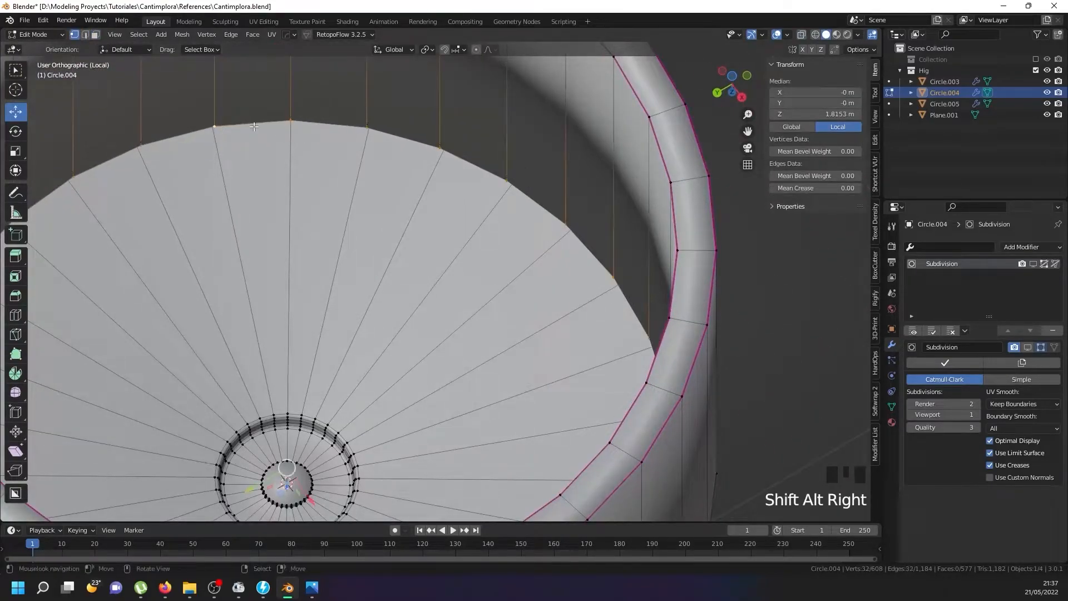
Delete the edge loop just below the open upper end of the cap's inner wall in wireframe view
{"action": "scroll", "coordinate": [237, 126], "scroll_direction": "down", "scroll_amount": 7}
{"action": "mouse_move", "coordinate": [239, 131]}
{"action": "middle_mouse_down"}
{"action": "mouse_move", "coordinate": [258, 261]}
{"action": "mouse_move", "coordinate": [239, 289]}
{"action": "middle_mouse_up"}
{"action": "key", "text": "shift+z"}
{"action": "scroll", "coordinate": [259, 261], "scroll_direction": "up", "scroll_amount": 6}
{"action": "scroll", "coordinate": [234, 295], "scroll_direction": "up", "scroll_amount": 5}
{"action": "scroll", "coordinate": [234, 295], "scroll_direction": "up", "scroll_amount": 3}
{"action": "right_click", "coordinate": [232, 287]}
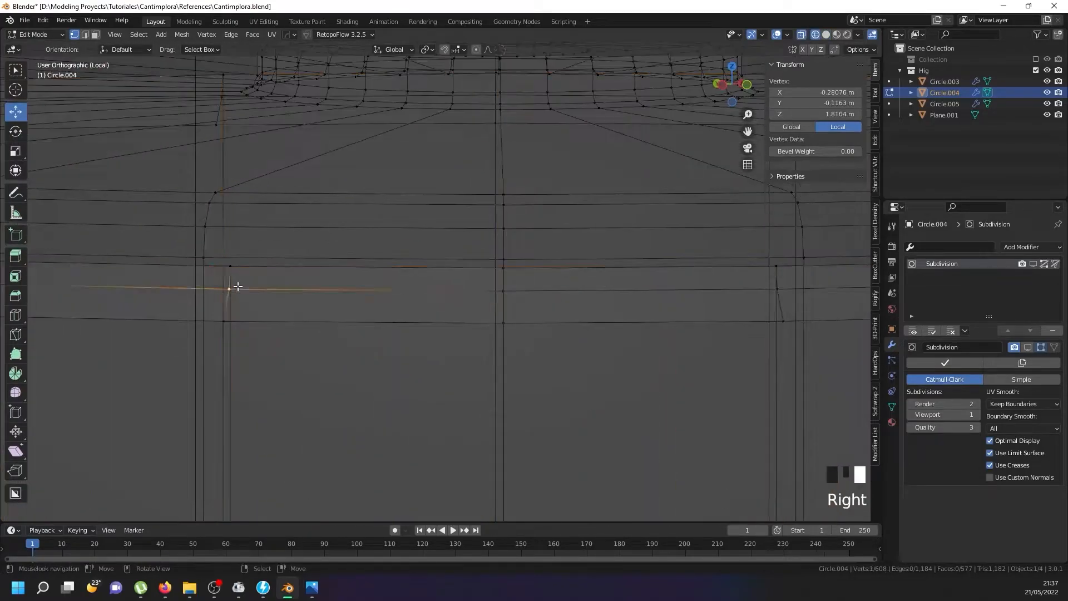
{"action": "right_click", "coordinate": [230, 291], "text": "alt+shift"}
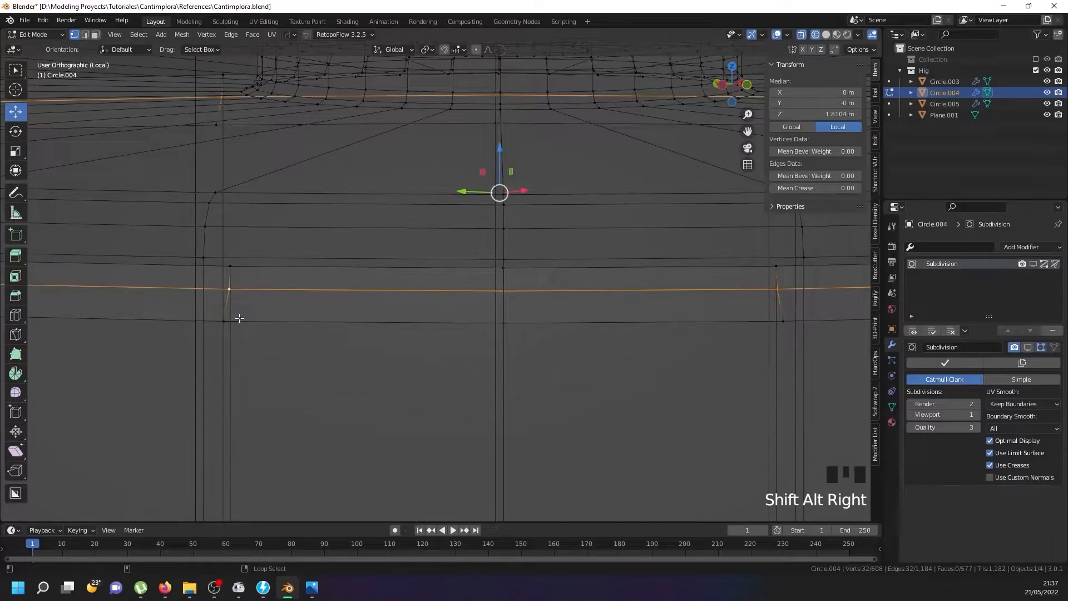
{"action": "key", "text": "x"}
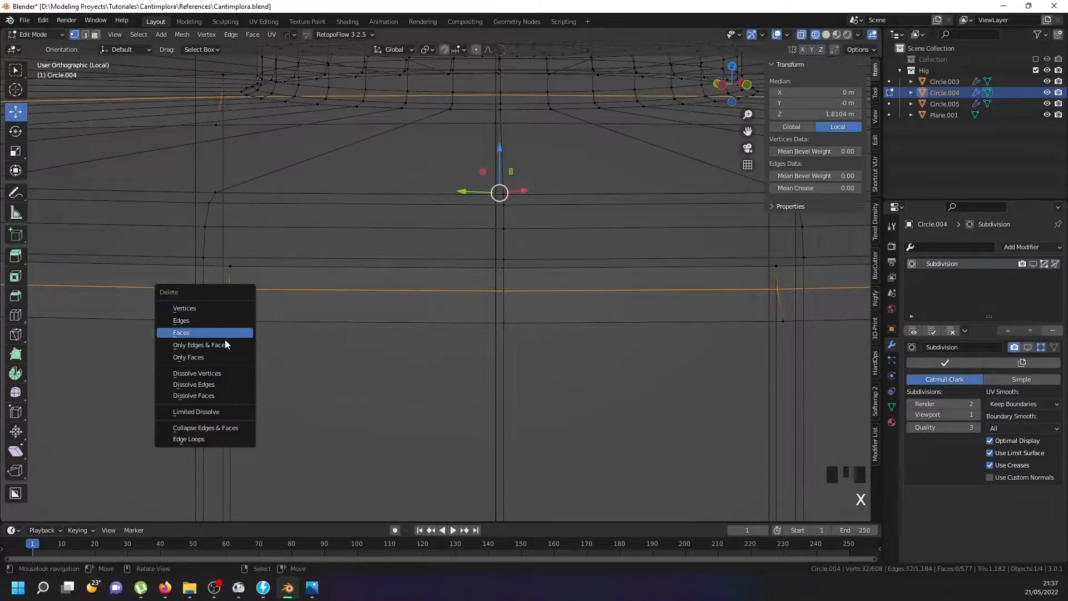
{"action": "left_click", "coordinate": [212, 440]}
Select the boundary loop at the upper end of the cap's inner wall and fill it with a single face
{"action": "right_click", "coordinate": [230, 266]}
{"action": "right_click", "coordinate": [243, 269], "text": "alt+shift"}
{"action": "right_click", "coordinate": [243, 269], "text": "alt+shift"}
{"action": "right_click", "coordinate": [242, 269], "text": "alt+shift"}
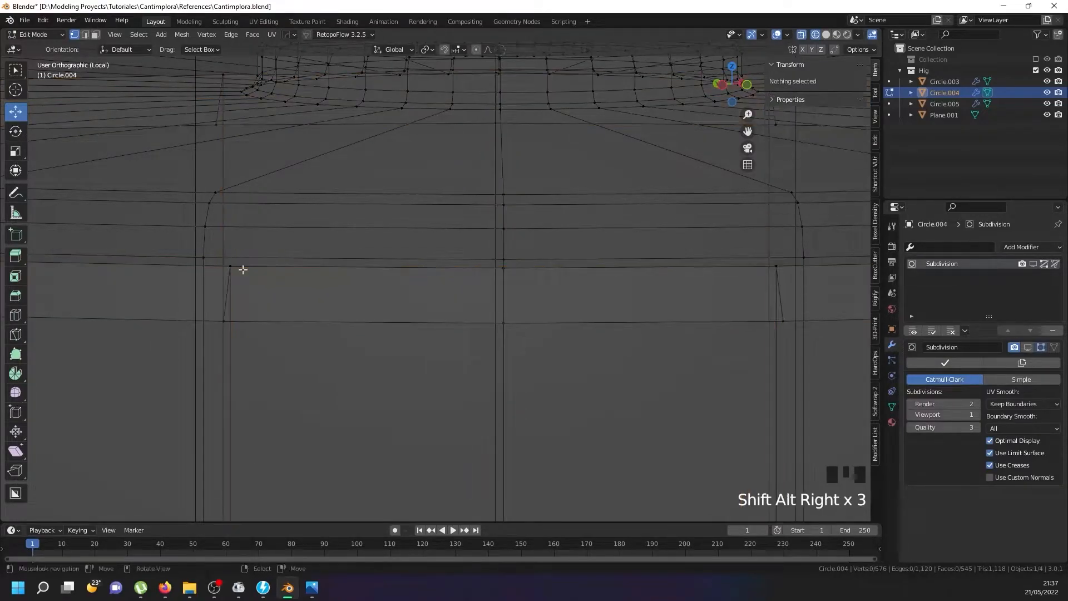
{"action": "right_click", "coordinate": [228, 265]}
{"action": "right_click", "coordinate": [262, 267], "text": "alt+shift"}
{"action": "mouse_move", "coordinate": [262, 267]}
{"action": "middle_mouse_down"}
{"action": "mouse_move", "coordinate": [236, 284]}
{"action": "mouse_move", "coordinate": [233, 161]}
{"action": "middle_mouse_up"}
{"action": "key", "text": "z"}
{"action": "scroll", "coordinate": [240, 179], "scroll_direction": "down", "scroll_amount": 5}
{"action": "scroll", "coordinate": [240, 179], "scroll_direction": "up", "scroll_amount": 2}
{"action": "key", "text": "f"}
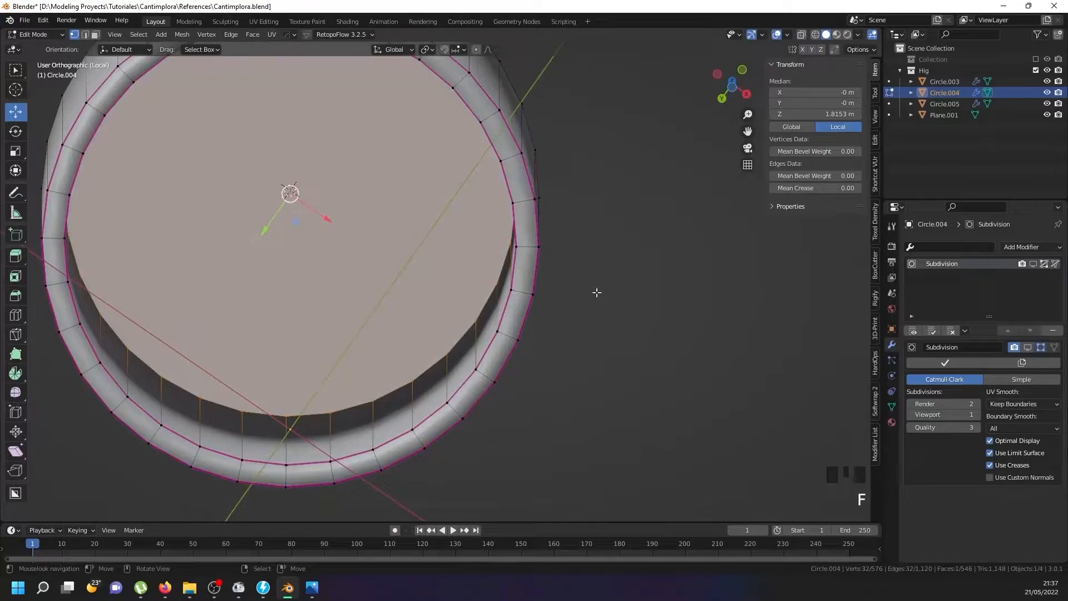
Inset the cap's new inner ceiling face by about 0.026 m
{"action": "key", "text": "i"}
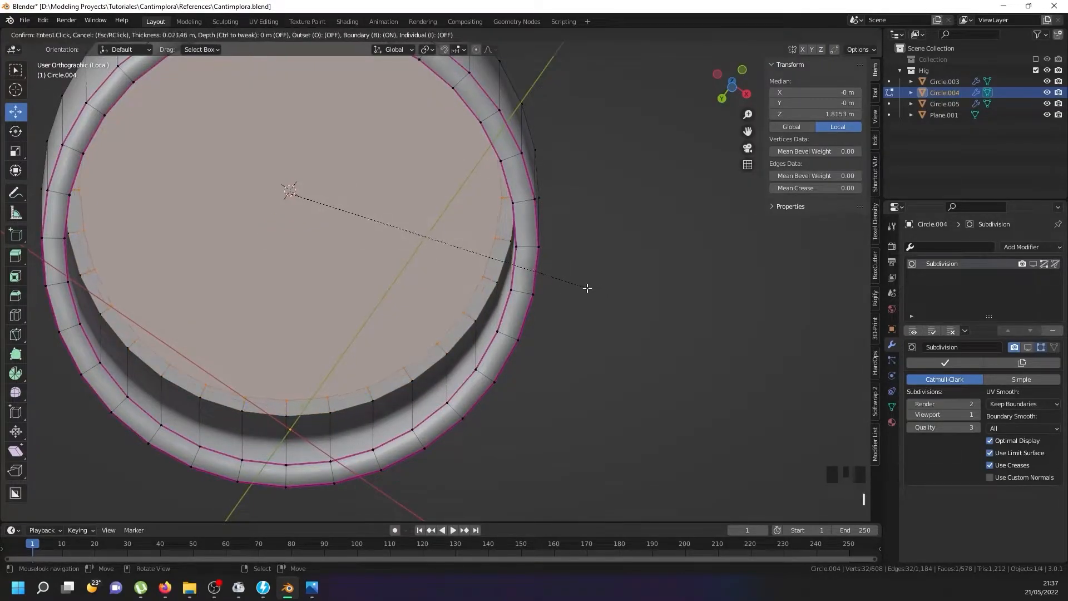
{"action": "left_click", "coordinate": [585, 287]}
{"action": "middle_click_drag", "start_coordinate": [585, 287], "coordinate": [292, 398]}
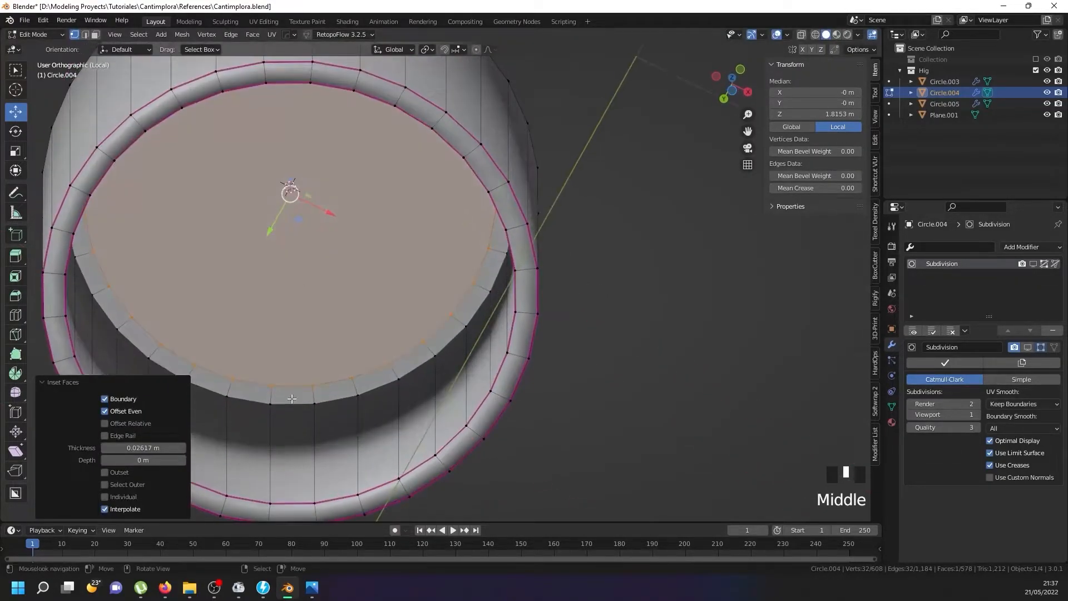
Crease the outer edge loop of the cap's inner ceiling and check the cap in Object Mode
{"action": "right_click", "coordinate": [311, 405]}
{"action": "right_click", "coordinate": [313, 406], "text": "alt+shift"}
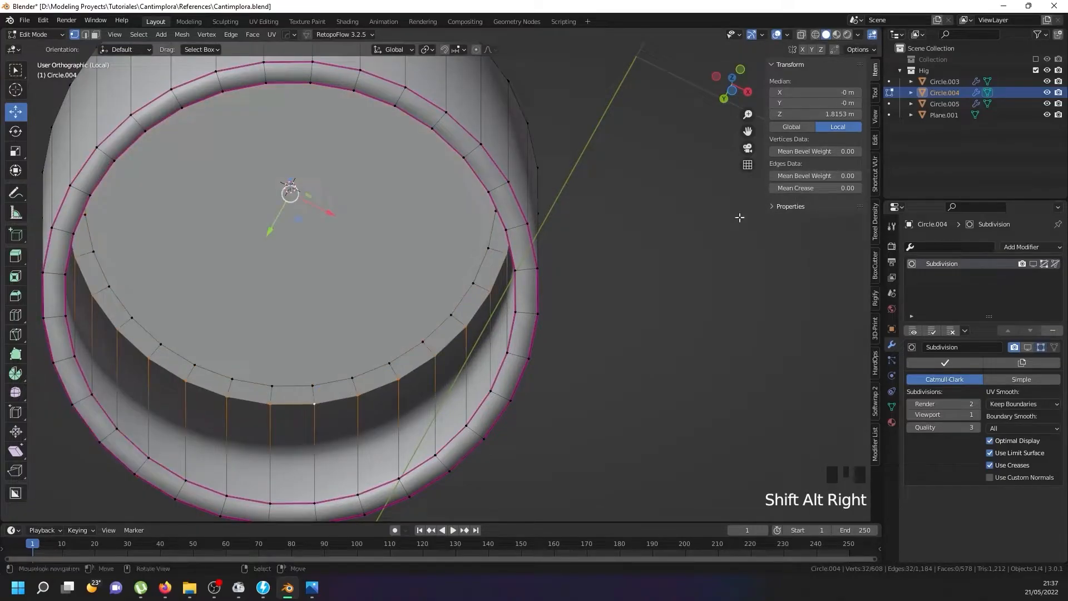
{"action": "left_click_drag", "start_coordinate": [823, 188], "coordinate": [823, 188]}
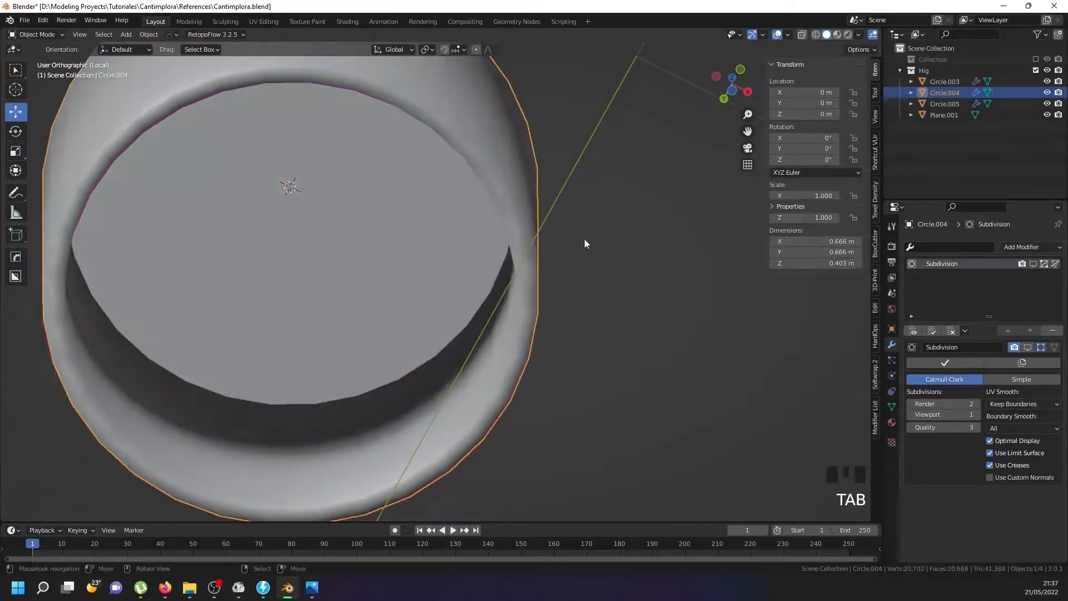
{"action": "key", "text": "Tab"}
{"action": "scroll", "coordinate": [583, 245], "scroll_direction": "down", "scroll_amount": 4}
{"action": "middle_click_drag", "start_coordinate": [582, 245], "coordinate": [500, 221]}
Recalculate the normals of the whole cap mesh and merge its vertices by distance at 0.0001 m
{"action": "key", "text": "Tab"}
{"action": "key", "text": "a"}
{"action": "key", "text": "a"}
{"action": "key", "text": "a"}
{"action": "key", "text": "ctrl+n"}
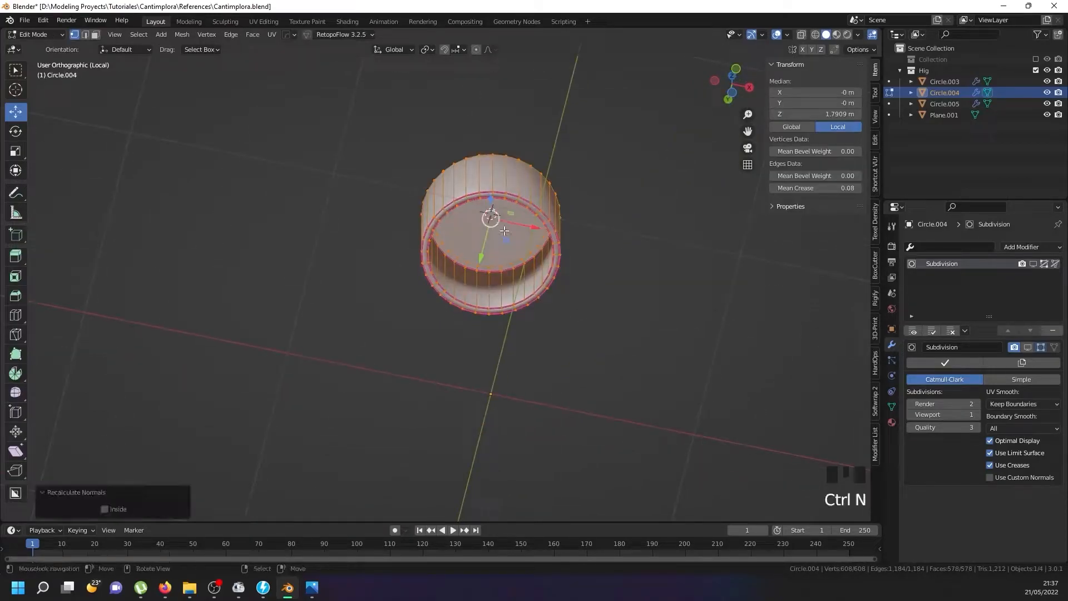
{"action": "scroll", "coordinate": [511, 277], "scroll_direction": "up", "scroll_amount": 5}
{"action": "key", "text": "w"}
{"action": "mouse_move", "coordinate": [510, 277]}
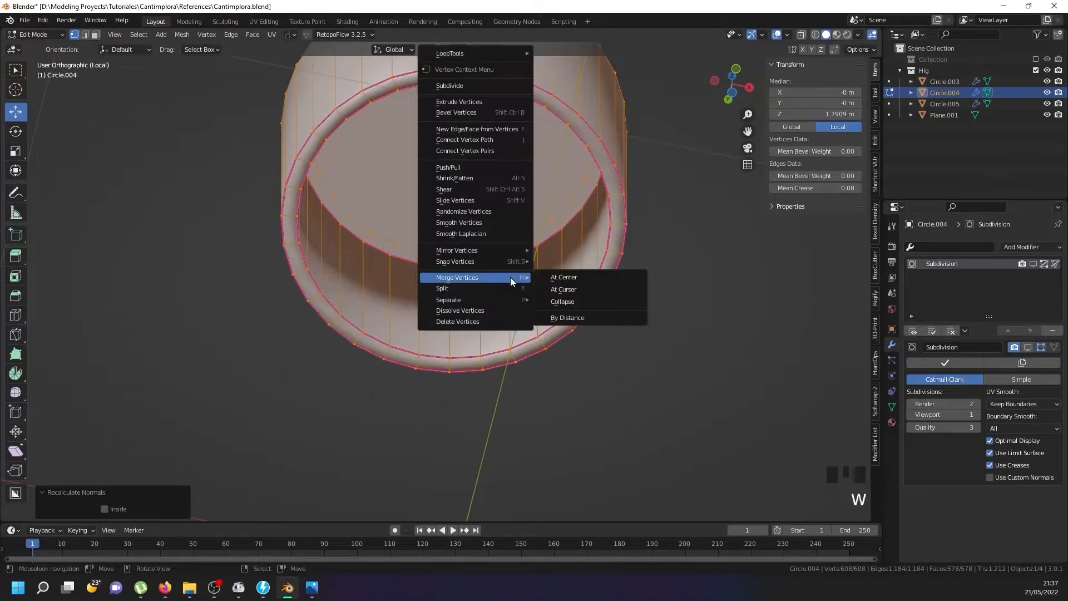
{"action": "left_click", "coordinate": [546, 319]}
{"action": "middle_click_drag", "start_coordinate": [513, 302], "coordinate": [697, 127]}
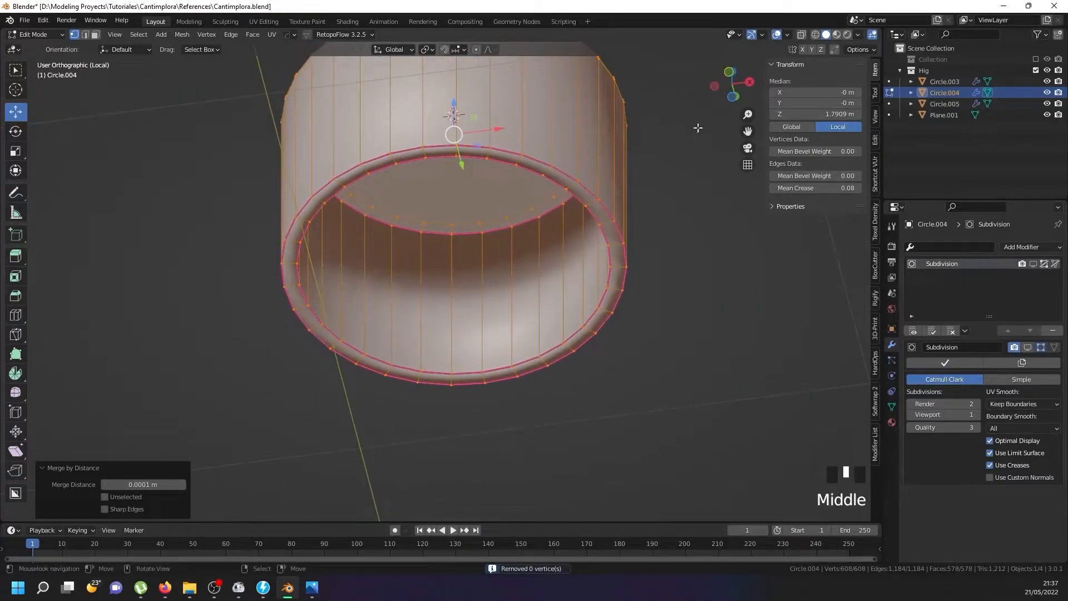
Enable the Face Orientation overlay and view the underside of the cap
{"action": "left_click", "coordinate": [789, 35]}
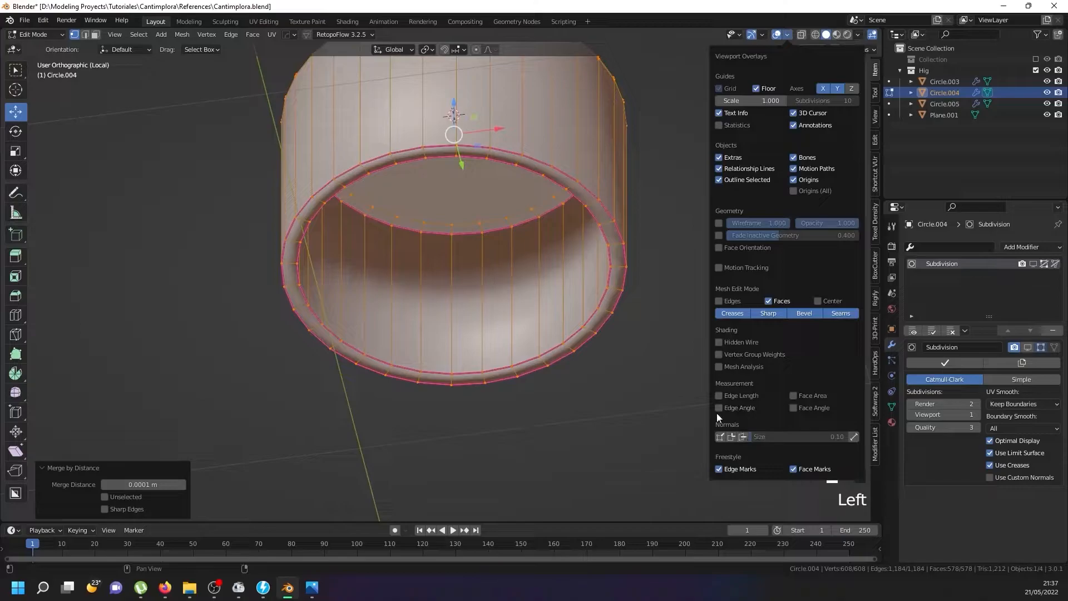
{"action": "left_click", "coordinate": [719, 248]}
{"action": "middle_click_drag", "start_coordinate": [459, 245], "coordinate": [375, 308]}
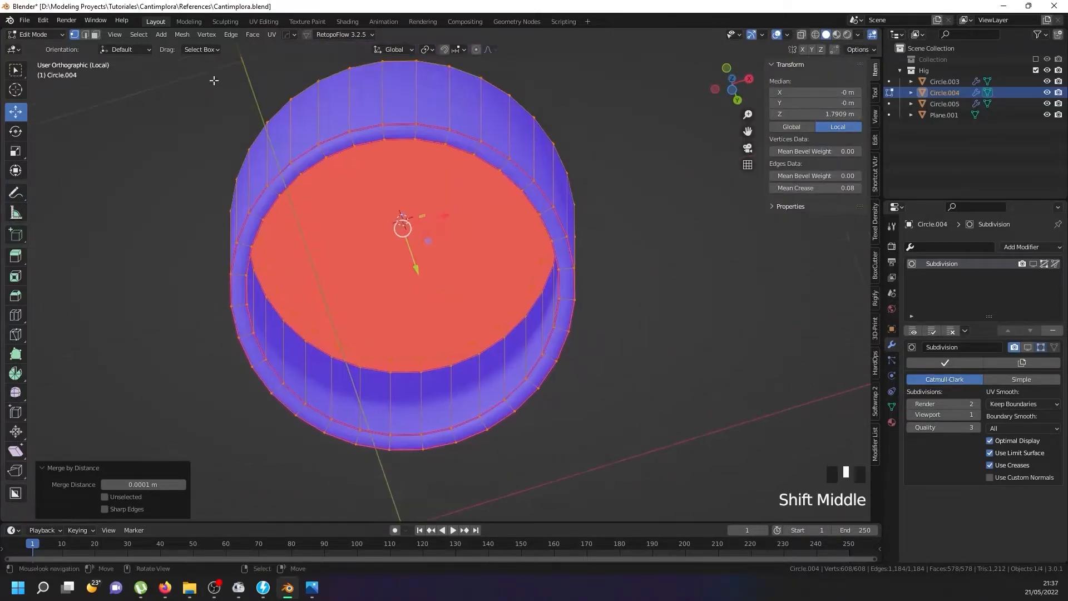
Select the inner ceiling face and its surrounding inset ring, recalculate their normals with Inside enabled, and return to Object Mode
{"action": "left_click", "coordinate": [96, 35]}
{"action": "right_click", "coordinate": [336, 243]}
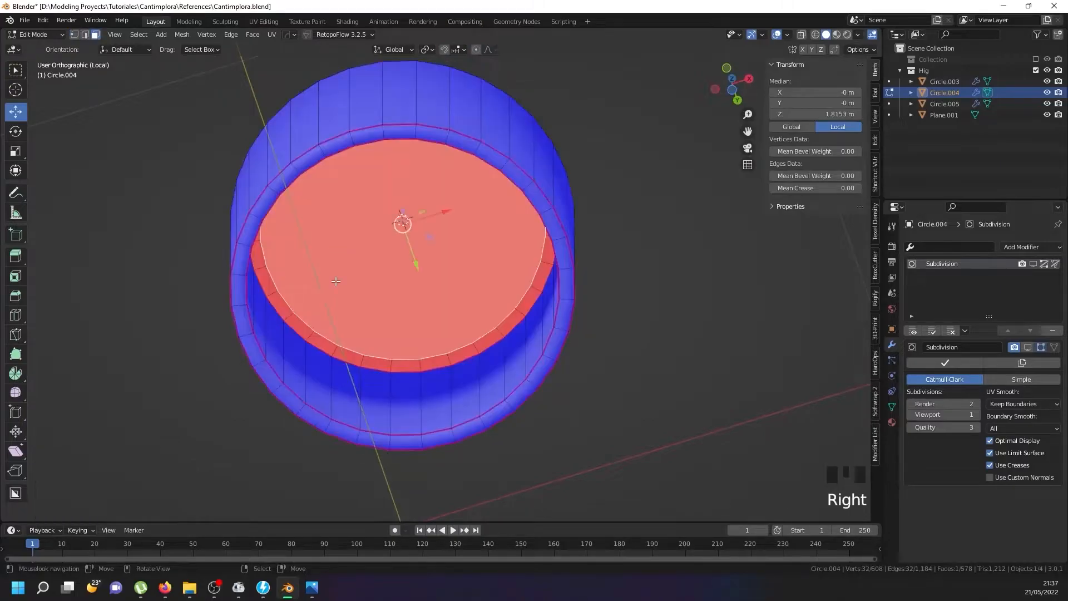
{"action": "right_click", "coordinate": [333, 352], "text": "alt+shift"}
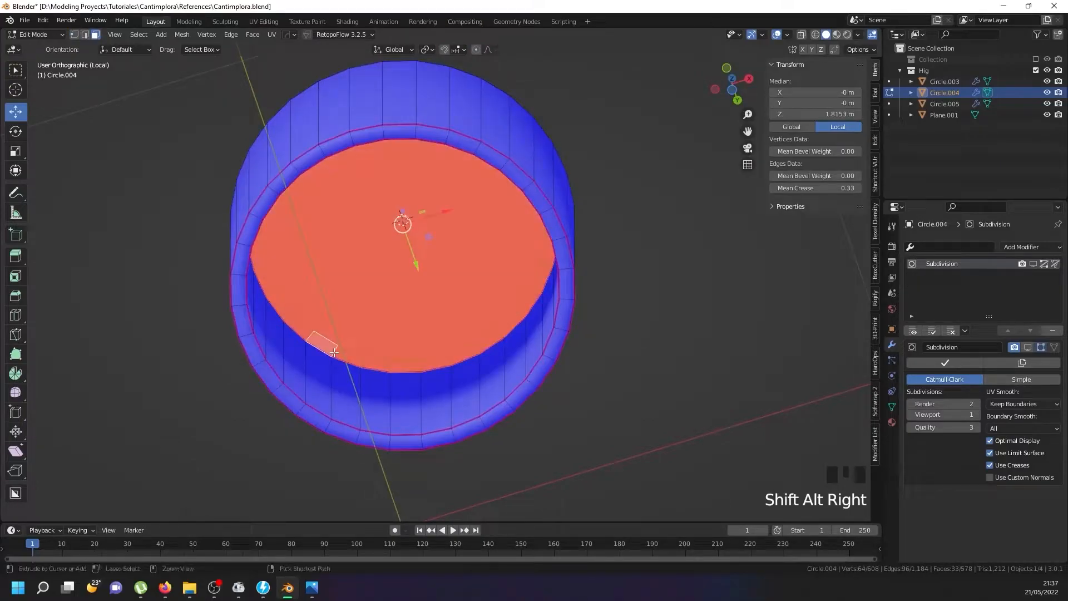
{"action": "key", "text": "ctrl+n"}
{"action": "left_click", "coordinate": [103, 510]}
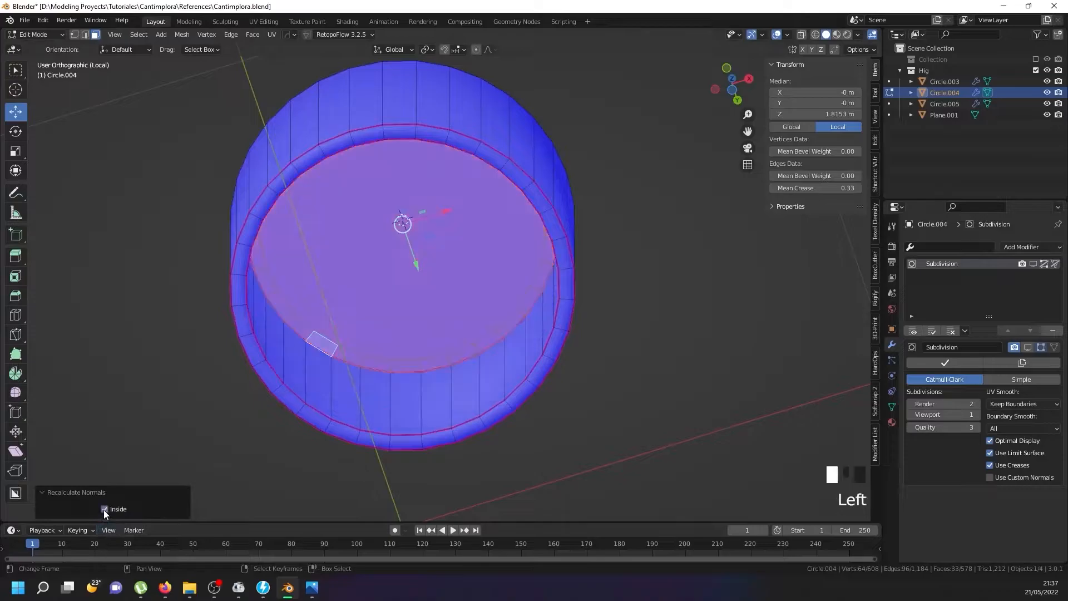
{"action": "middle_click_drag", "start_coordinate": [367, 312], "coordinate": [321, 325]}
{"action": "key", "text": "Tab"}
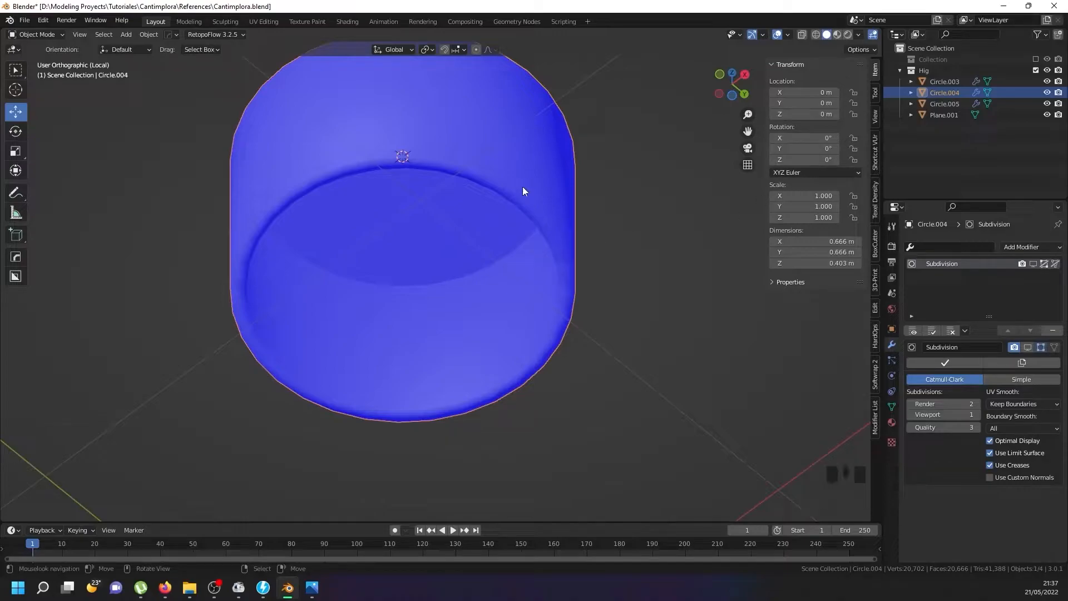
Disable the Face Orientation overlay and view the whole underside of the cap
{"action": "left_click", "coordinate": [787, 35]}
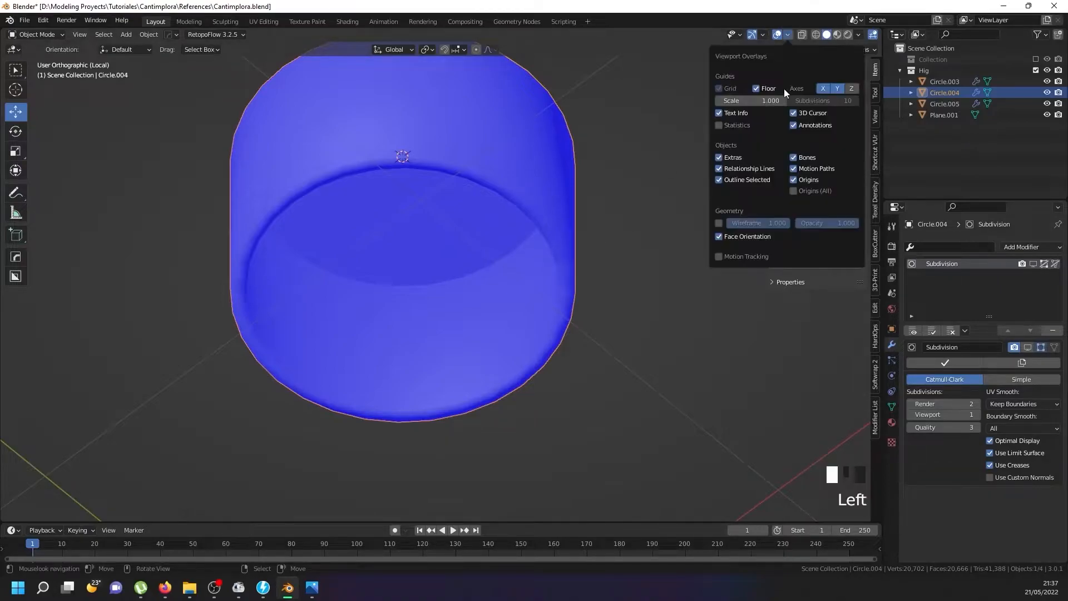
{"action": "left_click", "coordinate": [724, 236]}
{"action": "scroll", "coordinate": [542, 218], "scroll_direction": "down", "scroll_amount": 6}
{"action": "scroll", "coordinate": [542, 216], "scroll_direction": "up", "scroll_amount": 3}
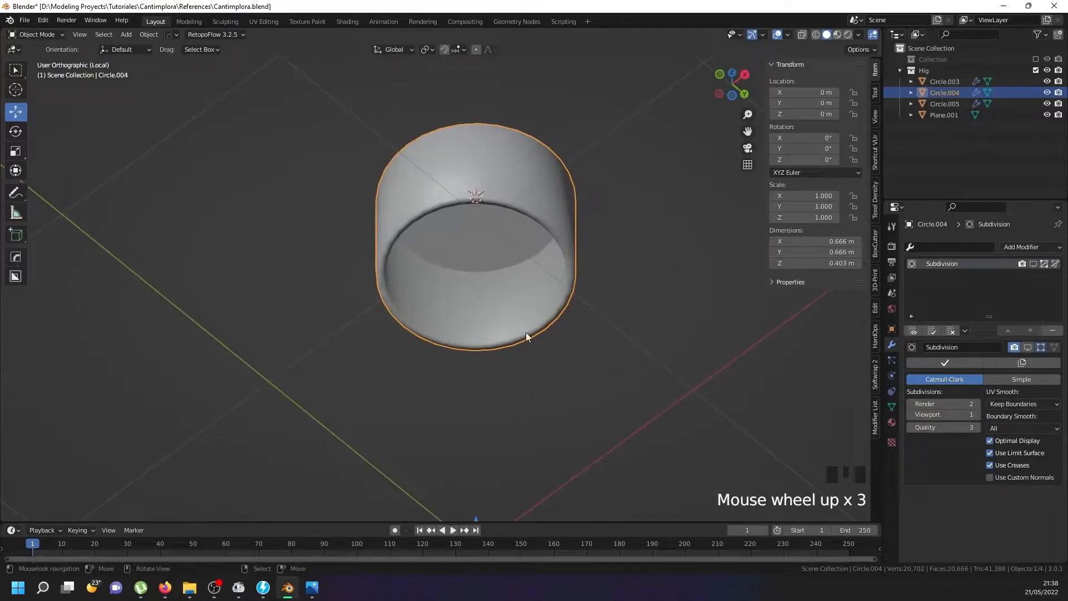
In Edit Mode, select the ring of faces on the cap's inner wall and try Shrink/Fatten on it
{"action": "key", "text": "Tab"}
{"action": "right_click", "coordinate": [502, 302]}
{"action": "right_click", "coordinate": [507, 301], "text": "ctrl+alt+shift"}
{"action": "right_click", "coordinate": [509, 299], "text": "ctrl+alt+shift"}
{"action": "right_click", "coordinate": [509, 299], "text": "ctrl+alt+shift"}
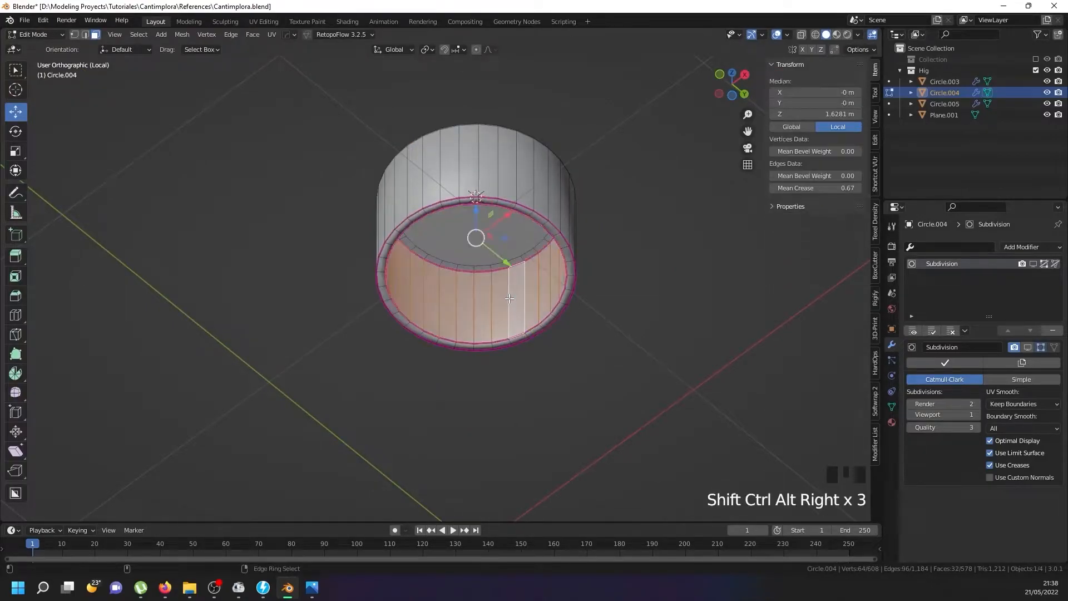
{"action": "scroll", "coordinate": [509, 298], "scroll_direction": "up", "scroll_amount": 8}
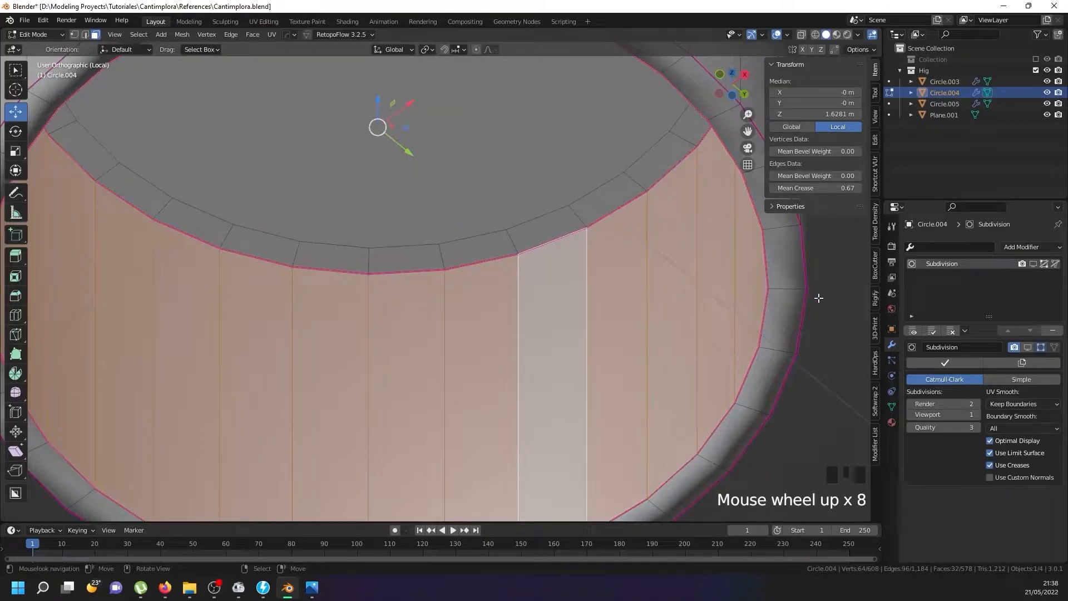
{"action": "key", "text": "alt+s"}
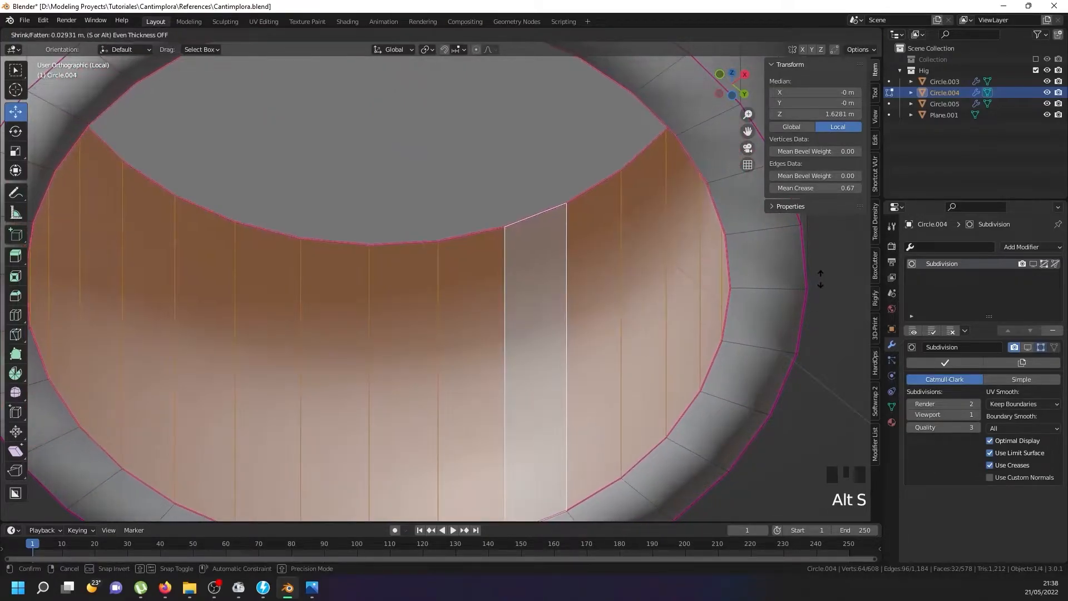
{"action": "left_click", "coordinate": [544, 207]}
Delete the edge loop bounding the inset on the cap's inner ceiling, removing the narrow face ring around it
{"action": "left_click", "coordinate": [75, 34]}
{"action": "right_click", "coordinate": [175, 200]}
{"action": "right_click", "coordinate": [184, 206], "text": "alt+shift"}
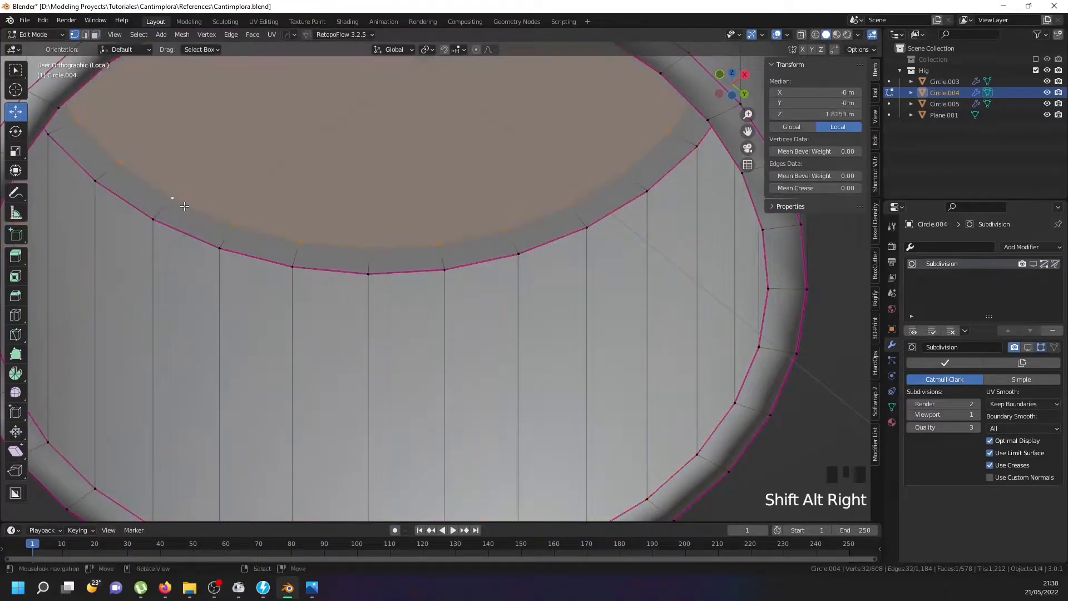
{"action": "key", "text": "x"}
{"action": "left_click", "coordinate": [182, 207]}
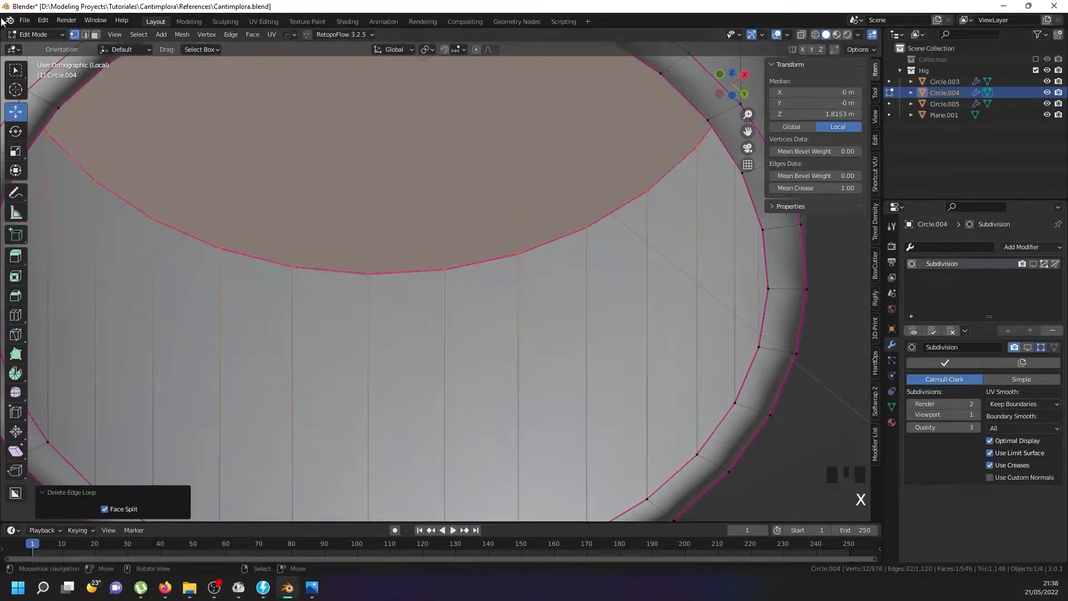
Select the face ring of the cap's inner wall, scale it slightly inward with Z locked, and check the cap in Object Mode
{"action": "left_click", "coordinate": [92, 35]}
{"action": "right_click", "coordinate": [149, 292]}
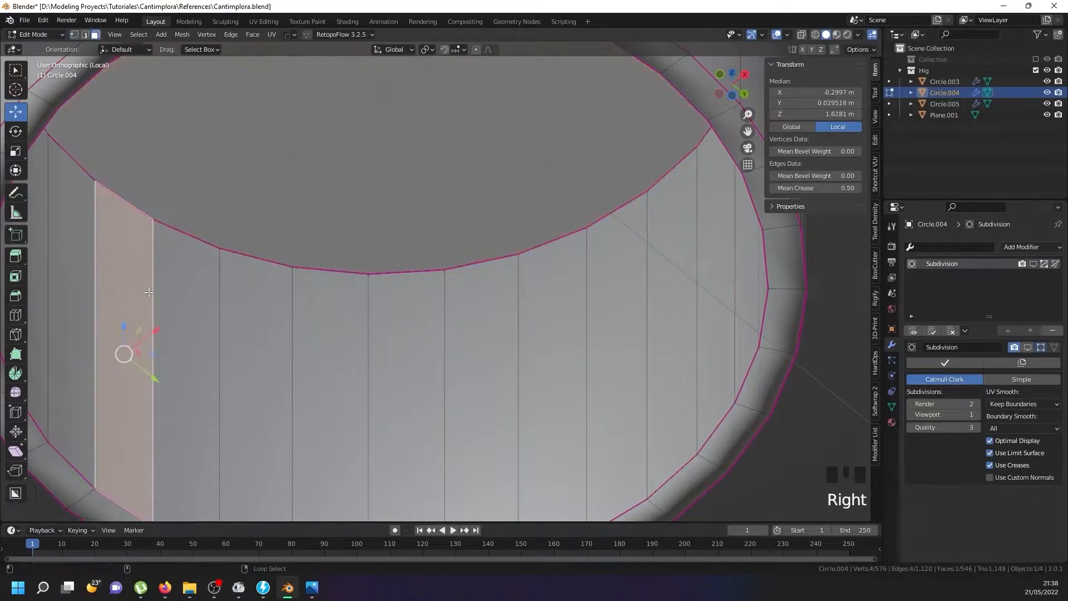
{"action": "right_click", "coordinate": [149, 292], "text": "alt+shift"}
{"action": "key", "text": "s"}
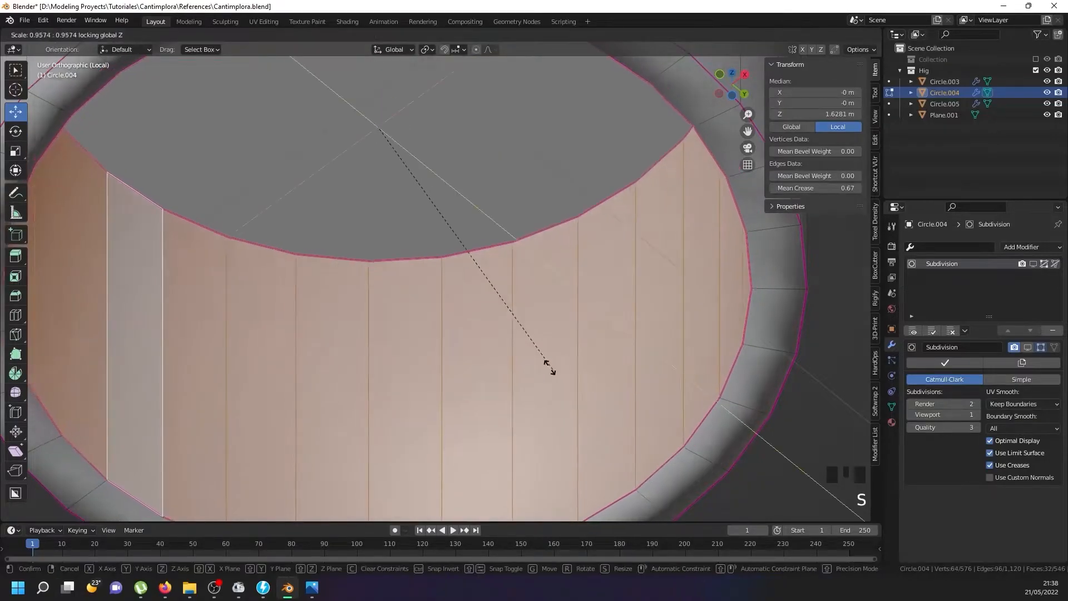
{"action": "left_click", "coordinate": [534, 360]}
{"action": "scroll", "coordinate": [534, 360], "scroll_direction": "down", "scroll_amount": 7}
{"action": "key", "text": "Tab"}
{"action": "middle_click_drag", "start_coordinate": [453, 322], "coordinate": [436, 317]}
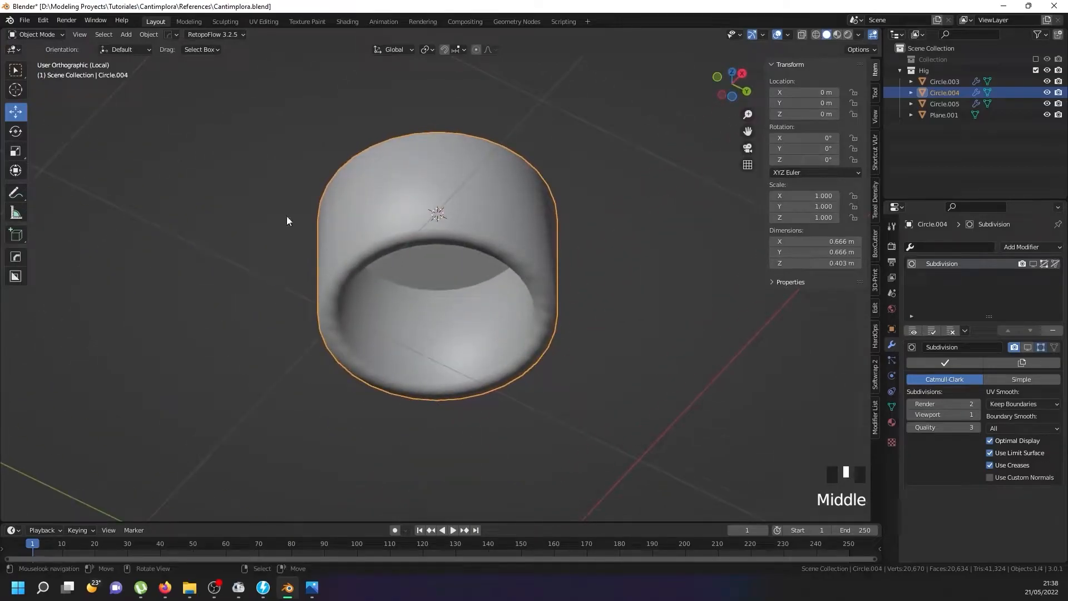
Search the add-ons in Preferences for "mes" and examine whether Add Mesh: Extra Objects is enabled
{"action": "scroll", "coordinate": [287, 221], "scroll_direction": "down", "scroll_amount": 6}
{"action": "key", "text": "KP_1"}
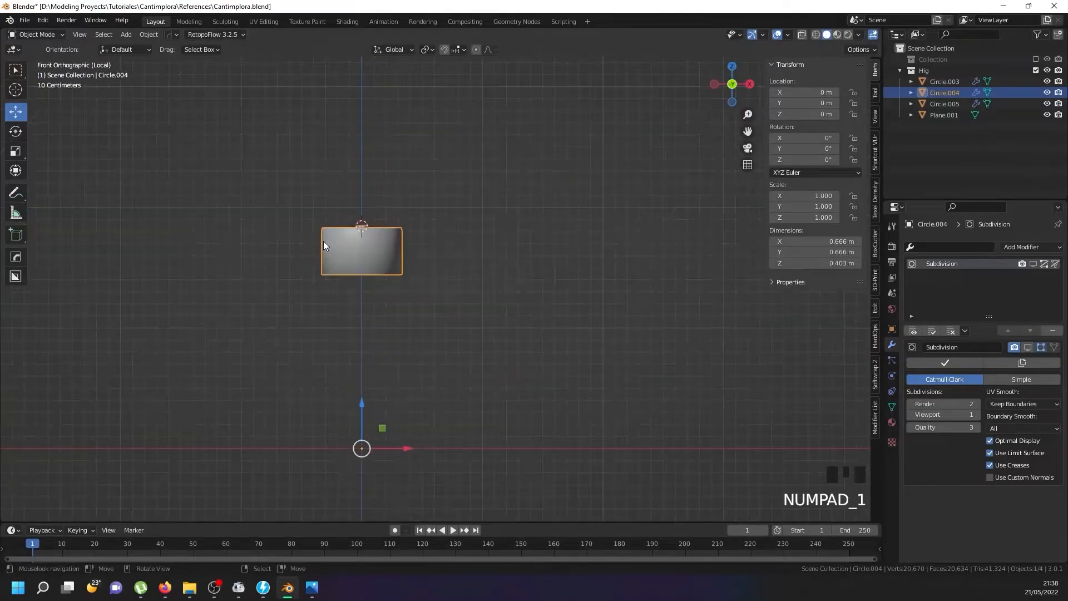
{"action": "key", "text": "shift+a"}
{"action": "mouse_move", "coordinate": [231, 219]}
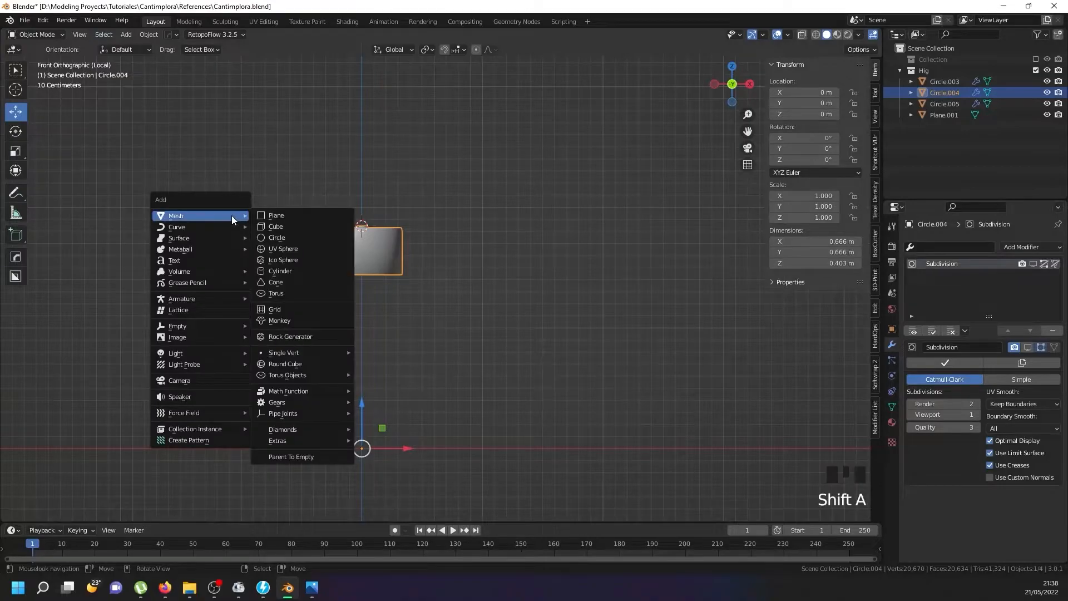
{"action": "left_click", "coordinate": [42, 20]}
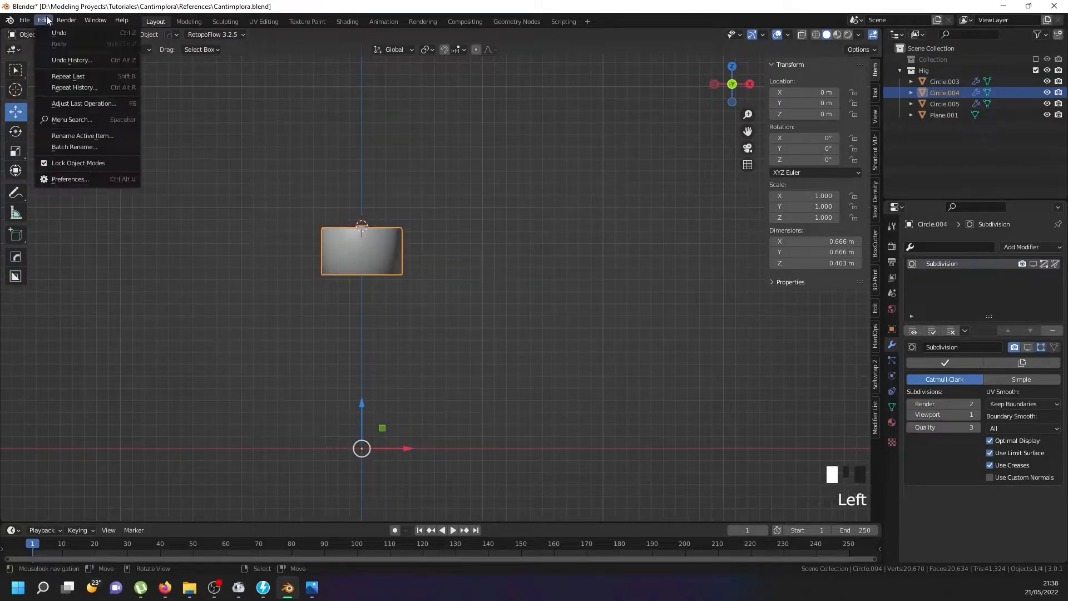
{"action": "left_click", "coordinate": [79, 180]}
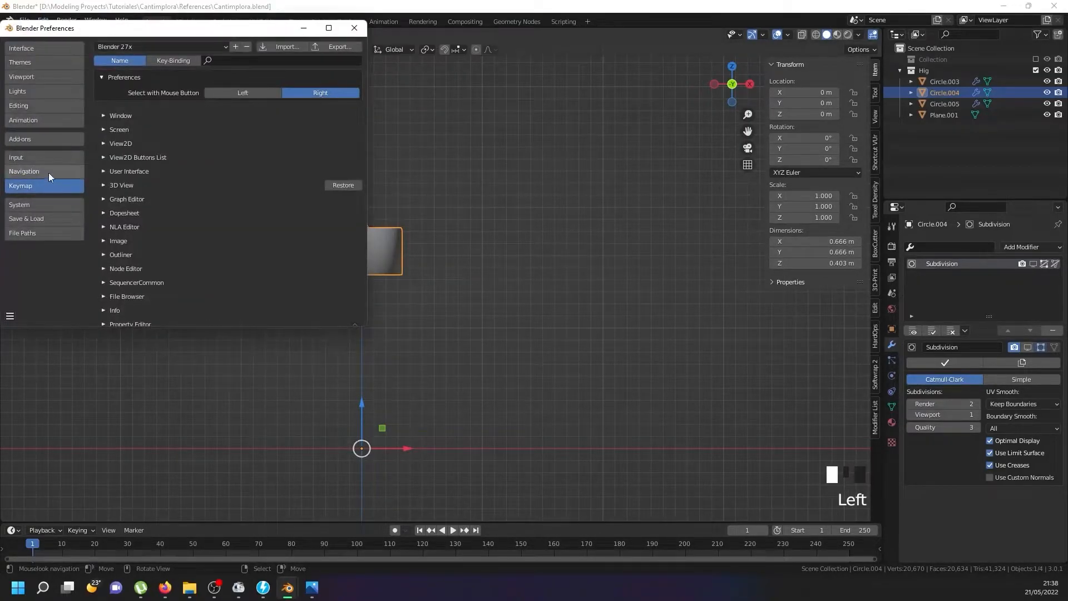
{"action": "left_click", "coordinate": [44, 140]}
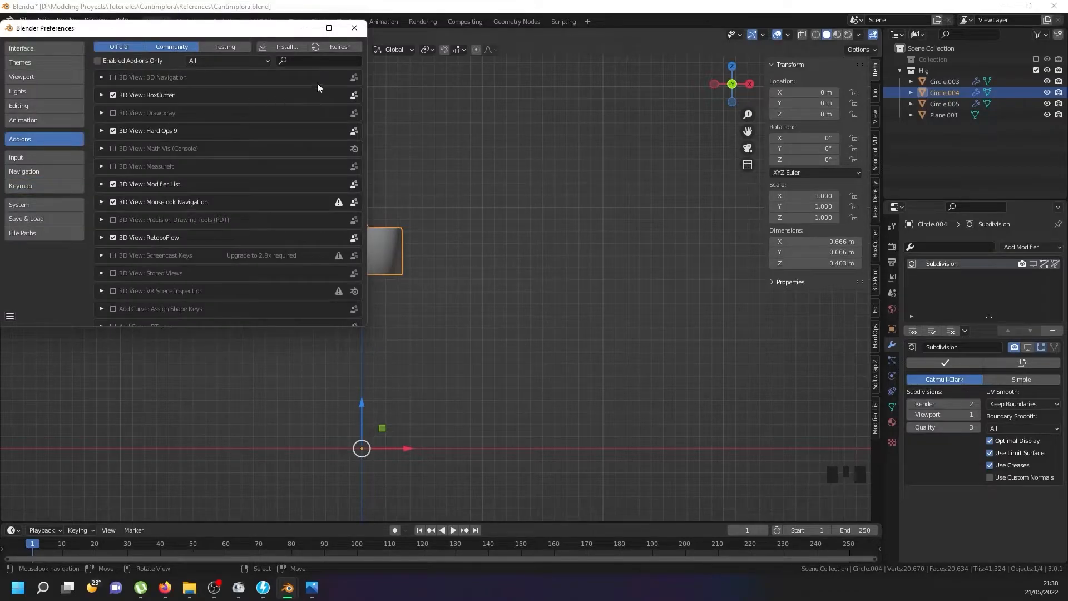
{"action": "type", "text": "mes"}
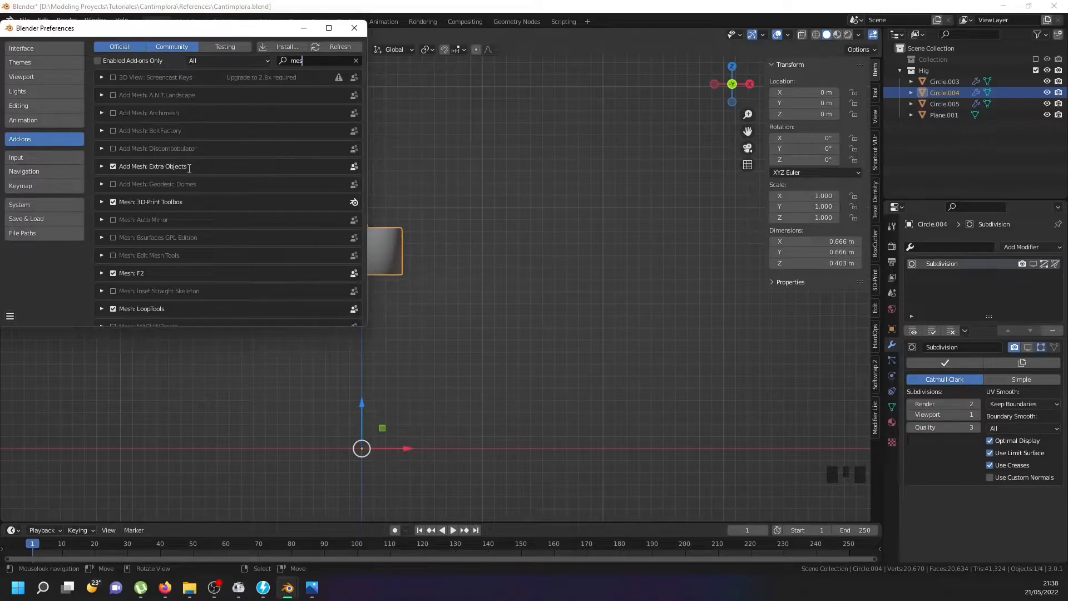
{"action": "left_click", "coordinate": [345, 29]}
Try adding a Gear mesh at the 3D cursor, then undo its creation
{"action": "key", "text": "shift+a"}
{"action": "mouse_move", "coordinate": [390, 305]}
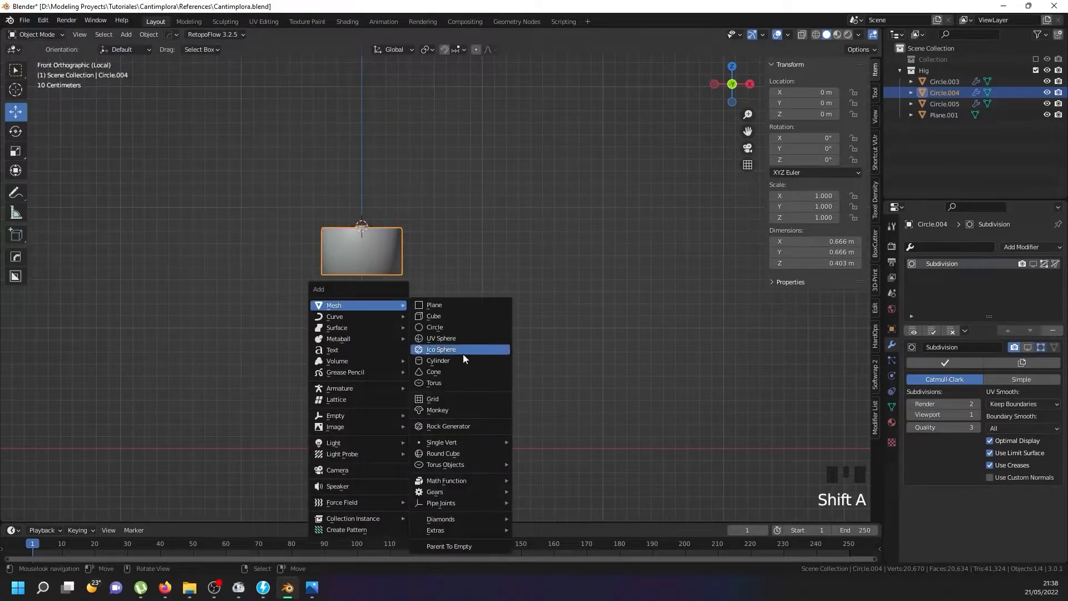
{"action": "mouse_move", "coordinate": [484, 481]}
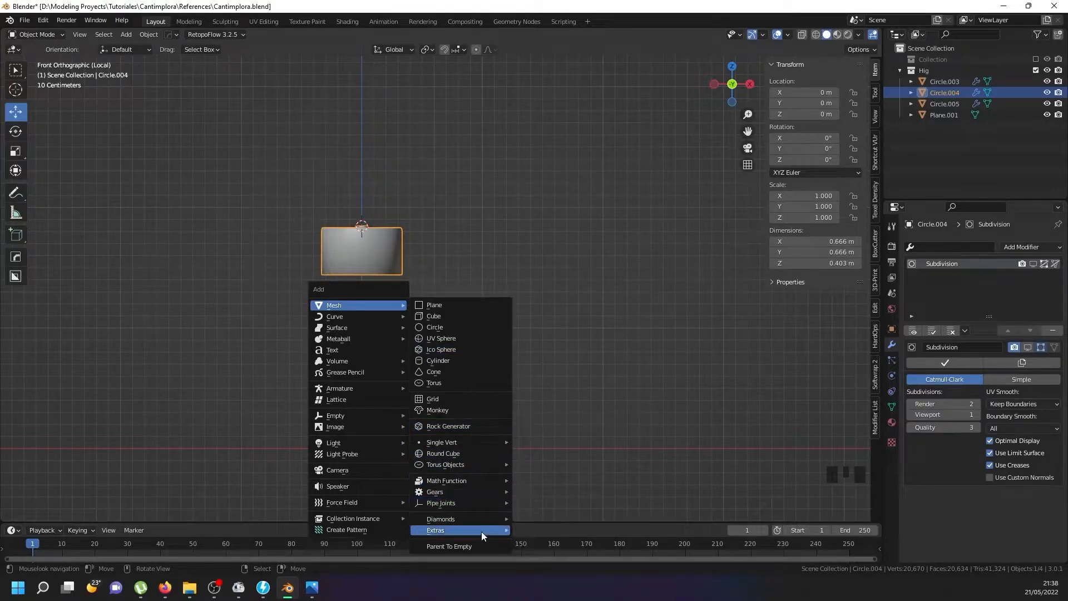
{"action": "mouse_move", "coordinate": [482, 531]}
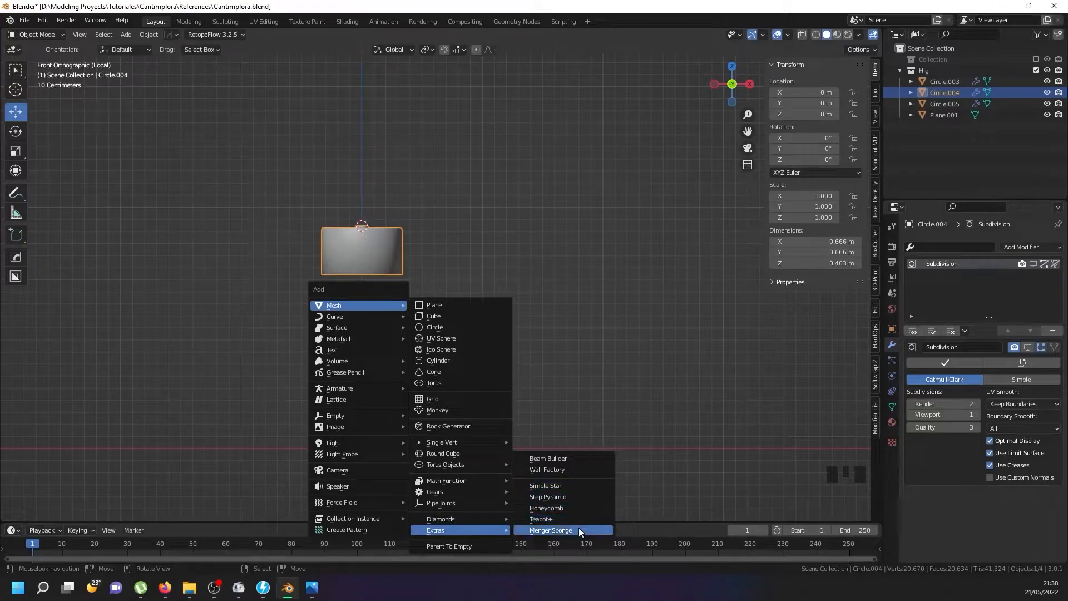
{"action": "mouse_move", "coordinate": [485, 504]}
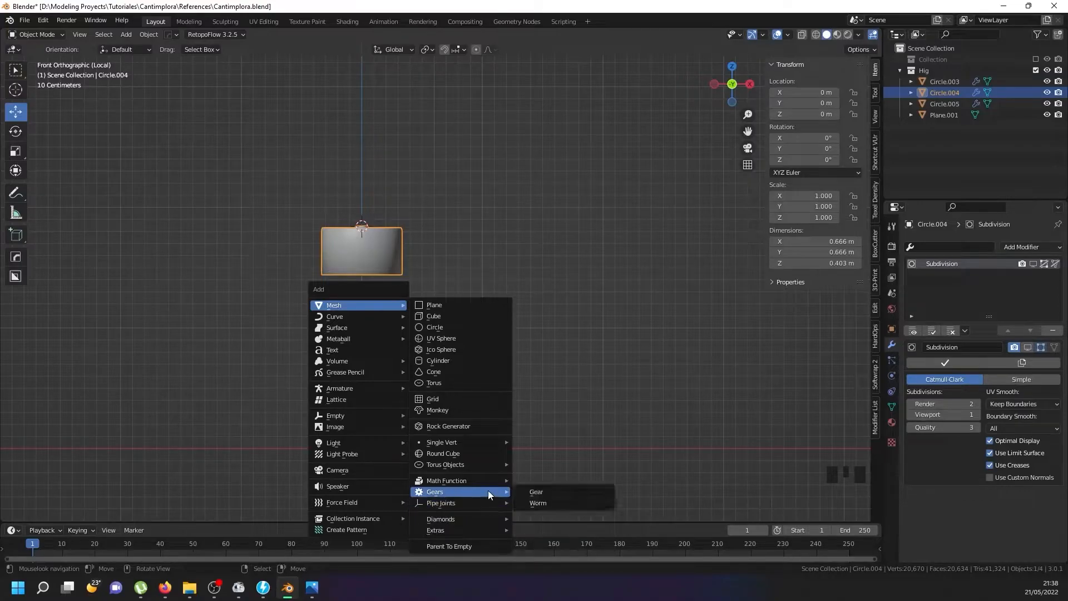
{"action": "left_click", "coordinate": [531, 491]}
{"action": "middle_click_drag", "start_coordinate": [395, 290], "coordinate": [390, 327]}
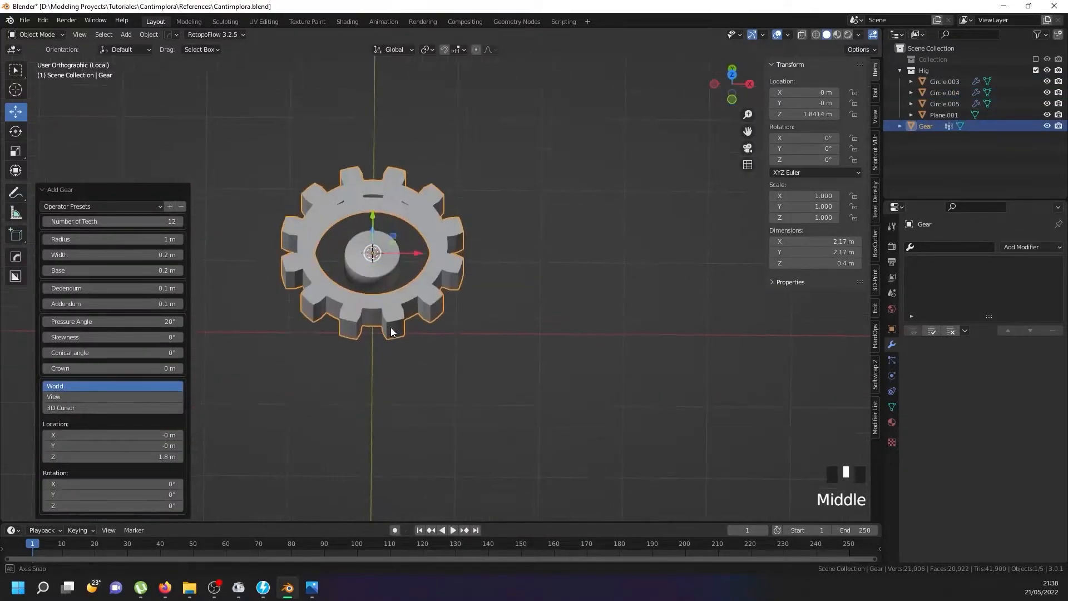
{"action": "key", "text": "ctrl+z"}
Add a Worm Gear mesh at the 3D cursor above the cap with its default settings
{"action": "key", "text": "shift+a"}
{"action": "mouse_move", "coordinate": [391, 323]}
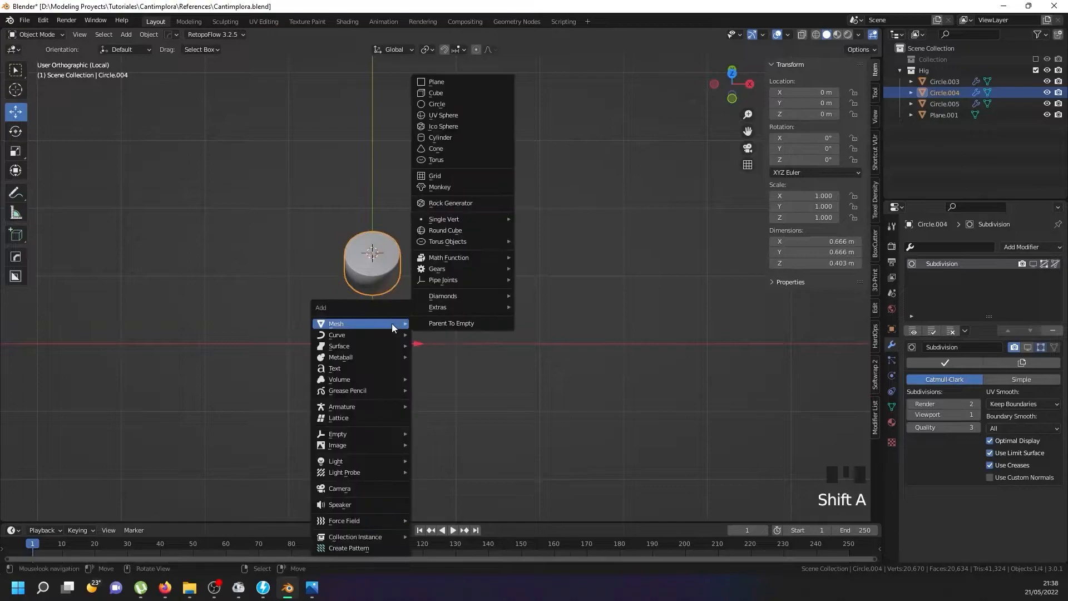
{"action": "mouse_move", "coordinate": [476, 267]}
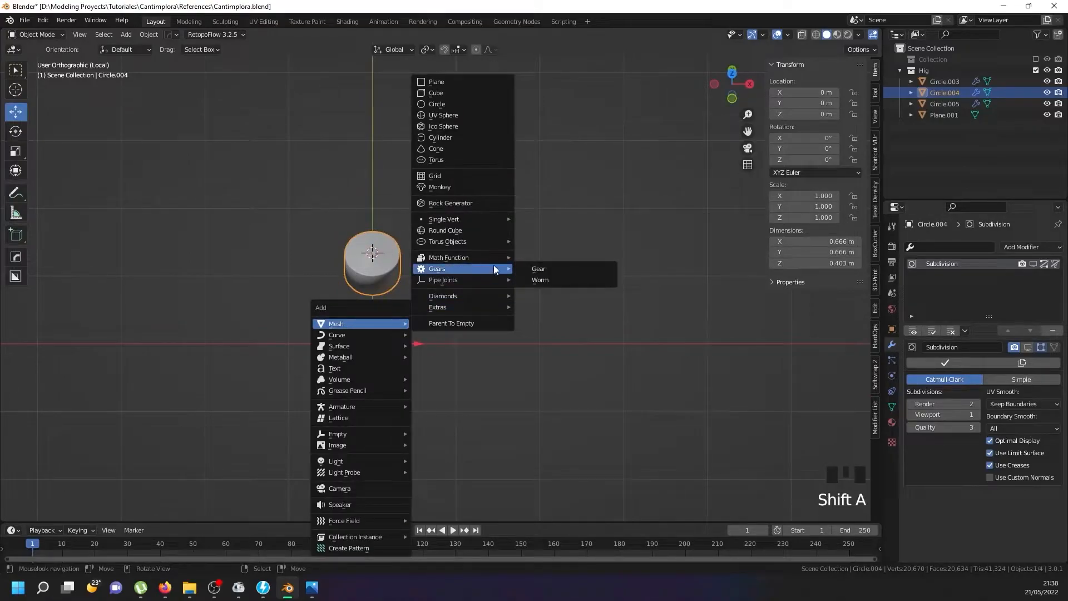
{"action": "left_click", "coordinate": [545, 282]}
{"action": "scroll", "coordinate": [473, 299], "scroll_direction": "down", "scroll_amount": 4}
{"action": "middle_click_drag", "start_coordinate": [445, 299], "coordinate": [432, 125]}
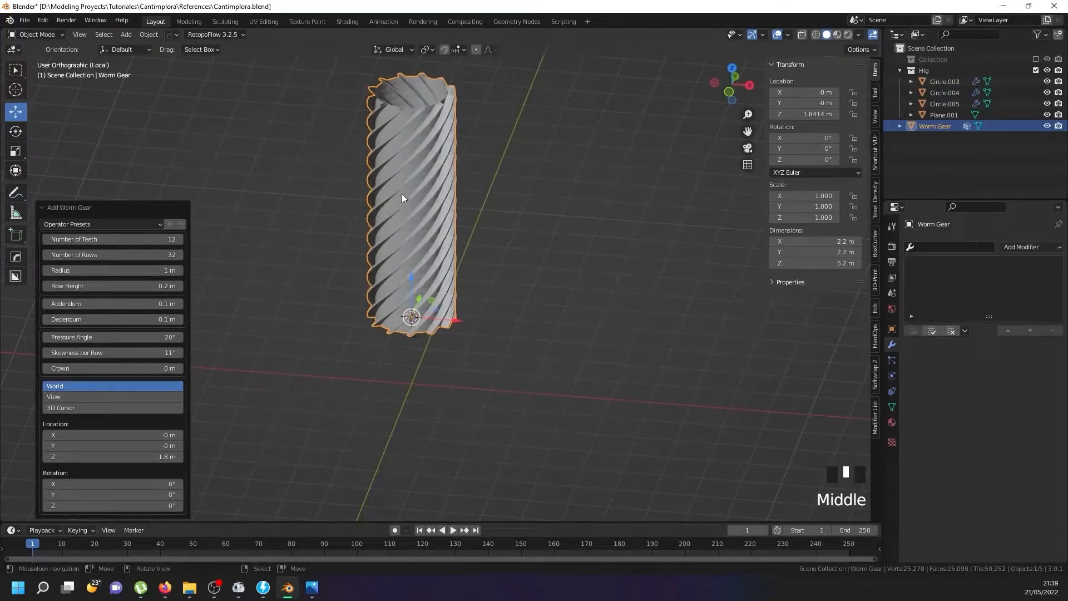
{"action": "scroll", "coordinate": [402, 201], "scroll_direction": "up", "scroll_amount": 2}
In Edit Mode, flatten the whole worm gear by scaling it along Z to about 0.327
{"action": "key", "text": "Tab"}
{"action": "middle_click_drag", "start_coordinate": [433, 301], "coordinate": [453, 373]}
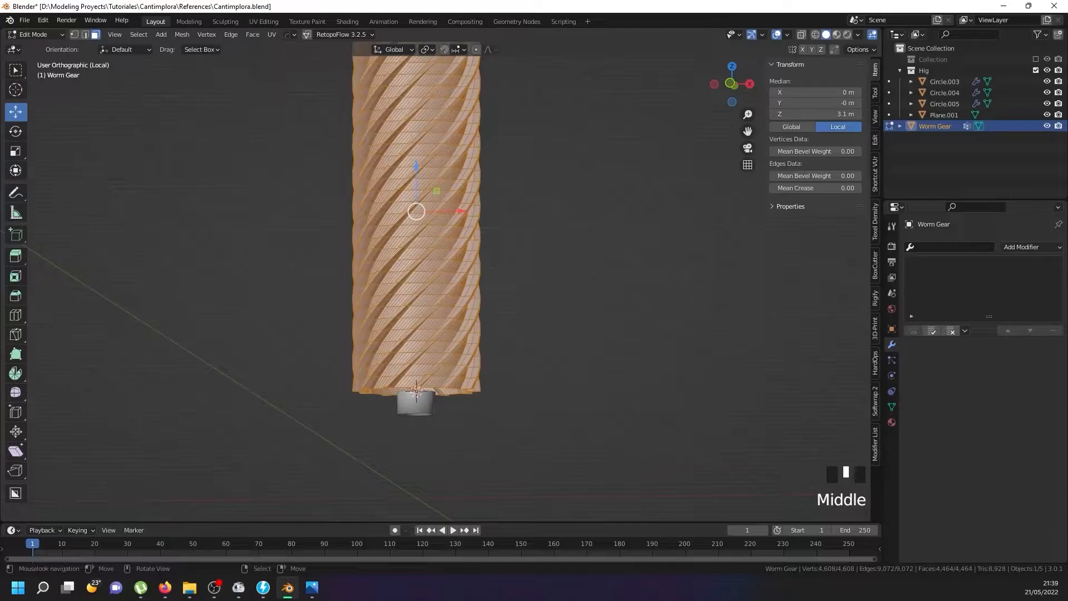
{"action": "key", "text": "s"}
{"action": "key", "text": "z"}
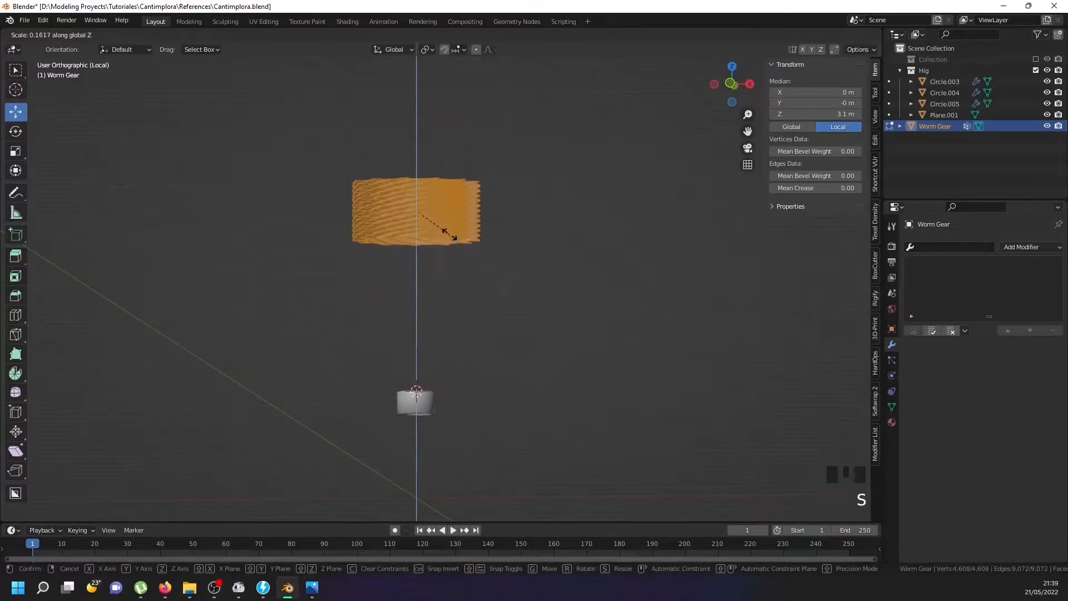
{"action": "left_click", "coordinate": [460, 282]}
{"action": "scroll", "coordinate": [409, 162], "scroll_direction": "up", "scroll_amount": 3}
{"action": "middle_click_drag", "start_coordinate": [409, 161], "coordinate": [429, 184]}
{"action": "scroll", "coordinate": [414, 220], "scroll_direction": "down", "scroll_amount": 3}
{"action": "scroll", "coordinate": [430, 185], "scroll_direction": "up", "scroll_amount": 5}
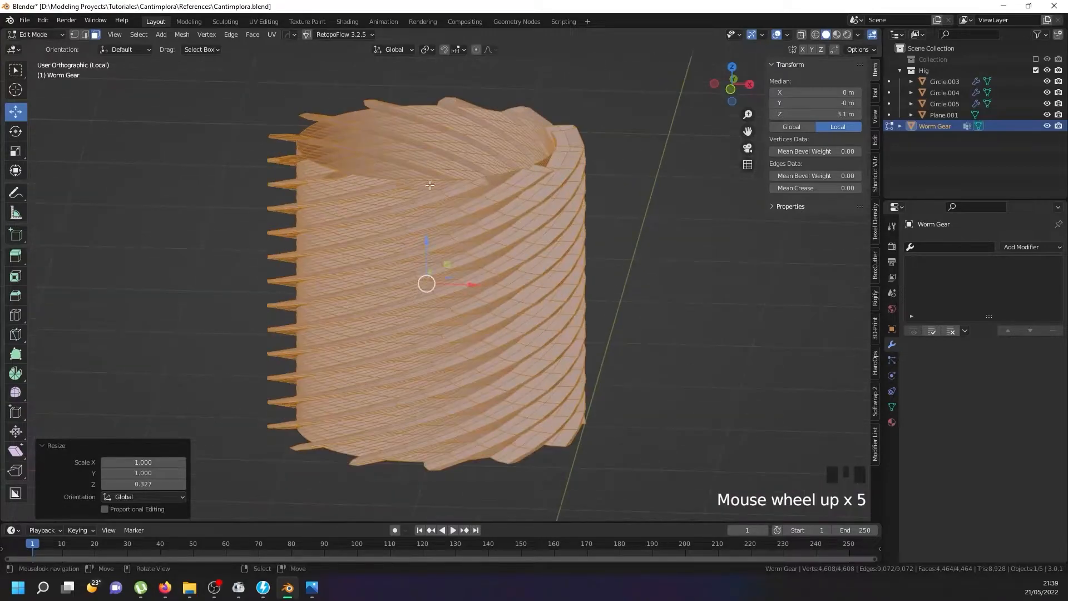
Move the worm gear's mesh down about 3.097 m along Z and scale it uniformly to about 0.265 to fit the cap's diameter
{"action": "scroll", "coordinate": [427, 243], "scroll_direction": "down", "scroll_amount": 3}
{"action": "middle_click_drag", "start_coordinate": [427, 243], "coordinate": [434, 158], "text": "shift"}
{"action": "left_click_drag", "start_coordinate": [435, 157], "coordinate": [427, 330]}
{"action": "key", "text": "KP_7"}
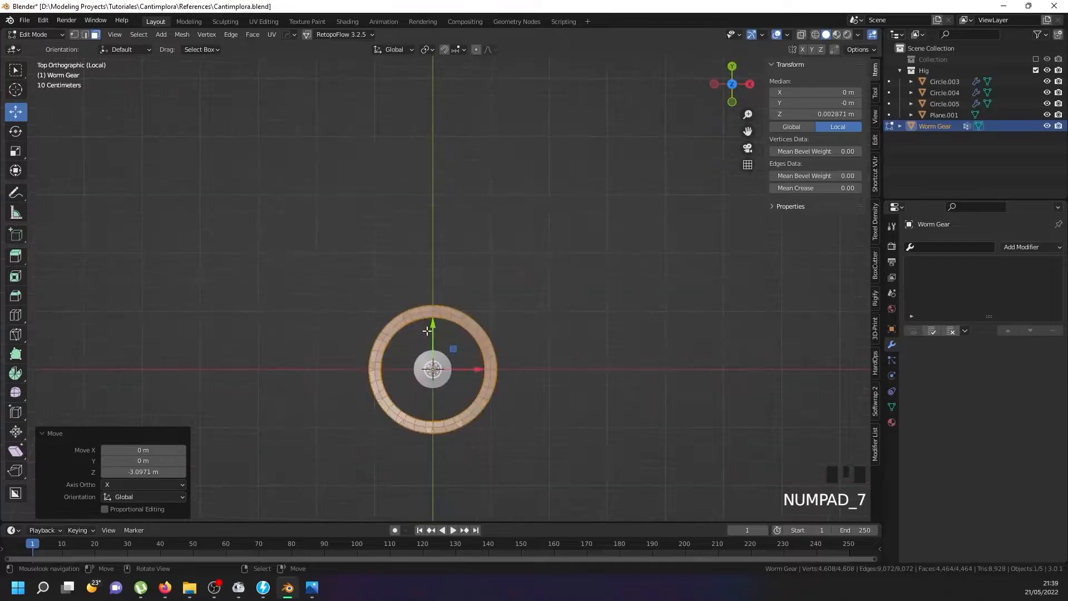
{"action": "key", "text": "s"}
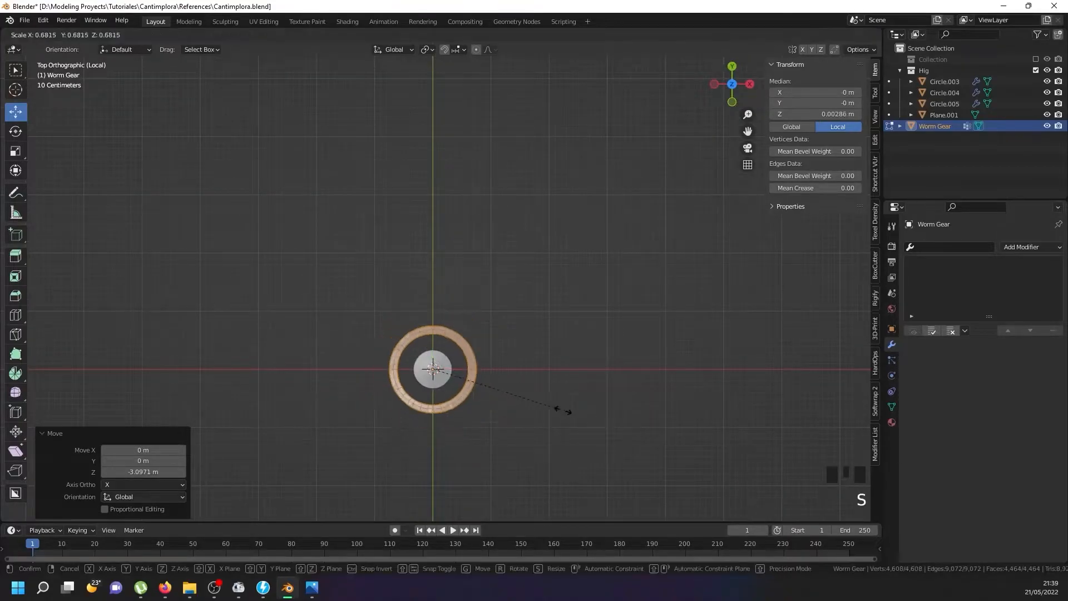
{"action": "left_click", "coordinate": [485, 389]}
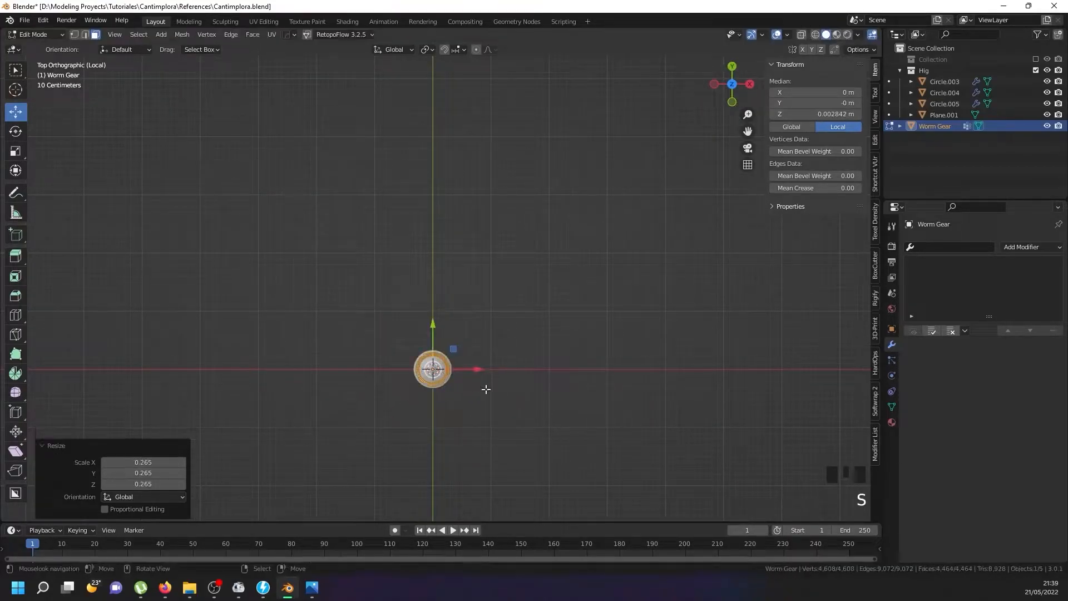
Lower the worm gear's mesh about 0.364 m along Z into the cap's opening, working from the front view
{"action": "key", "text": "KP_1"}
{"action": "scroll", "coordinate": [480, 234], "scroll_direction": "up", "scroll_amount": 11}
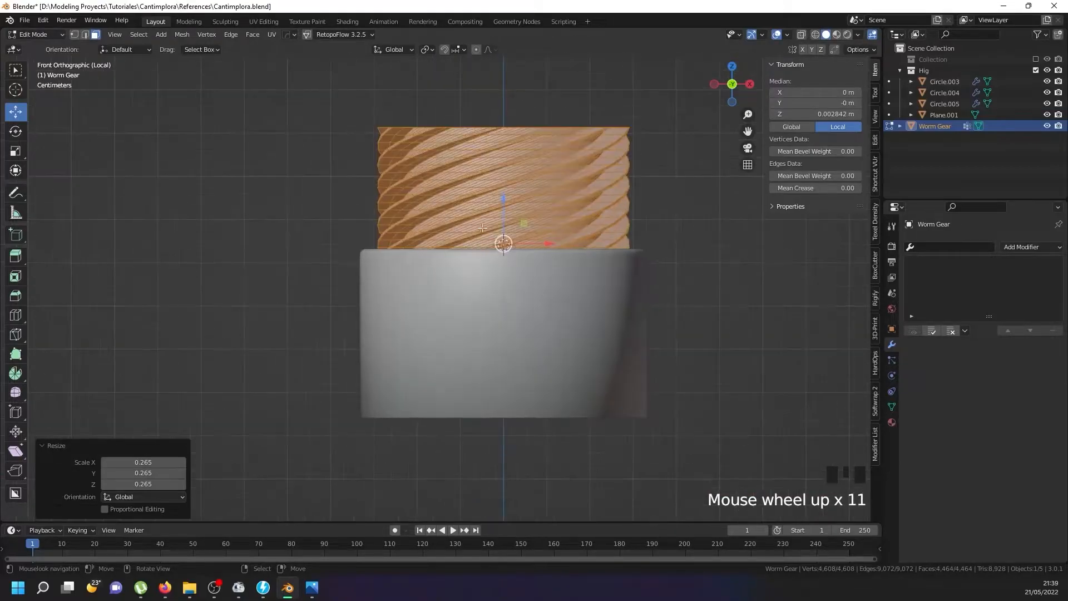
{"action": "left_click_drag", "start_coordinate": [506, 199], "coordinate": [507, 477]}
{"action": "middle_click_drag", "start_coordinate": [506, 477], "coordinate": [512, 290]}
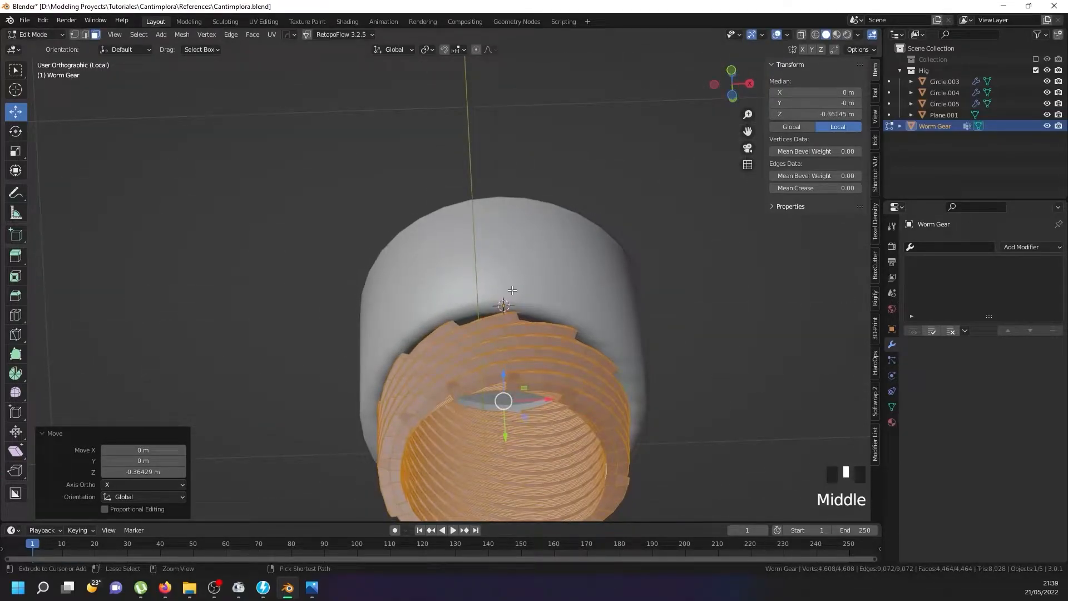
Examine the worm gear's fit against the cap's inner wall from below and from the front, in solid and wireframe shading
{"action": "key", "text": "ctrl+KP_7"}
{"action": "key", "text": "alt+z"}
{"action": "scroll", "coordinate": [502, 309], "scroll_direction": "up", "scroll_amount": 2}
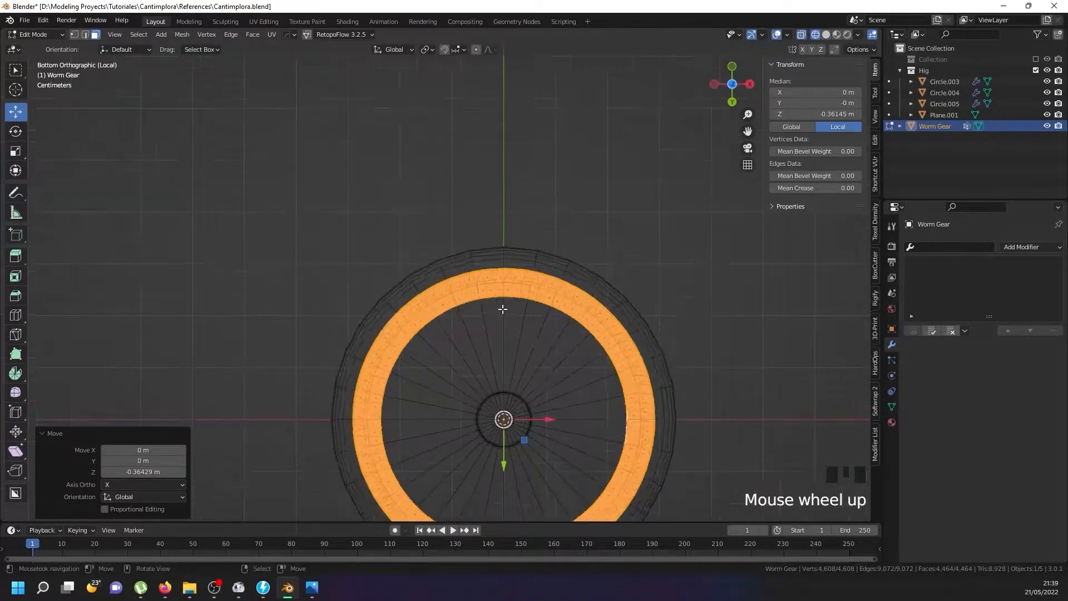
{"action": "scroll", "coordinate": [569, 345], "scroll_direction": "up", "scroll_amount": 1}
{"action": "scroll", "coordinate": [569, 345], "scroll_direction": "up", "scroll_amount": 1}
{"action": "key", "text": "alt+z"}
{"action": "middle_click_drag", "start_coordinate": [648, 387], "coordinate": [613, 356], "text": "shift"}
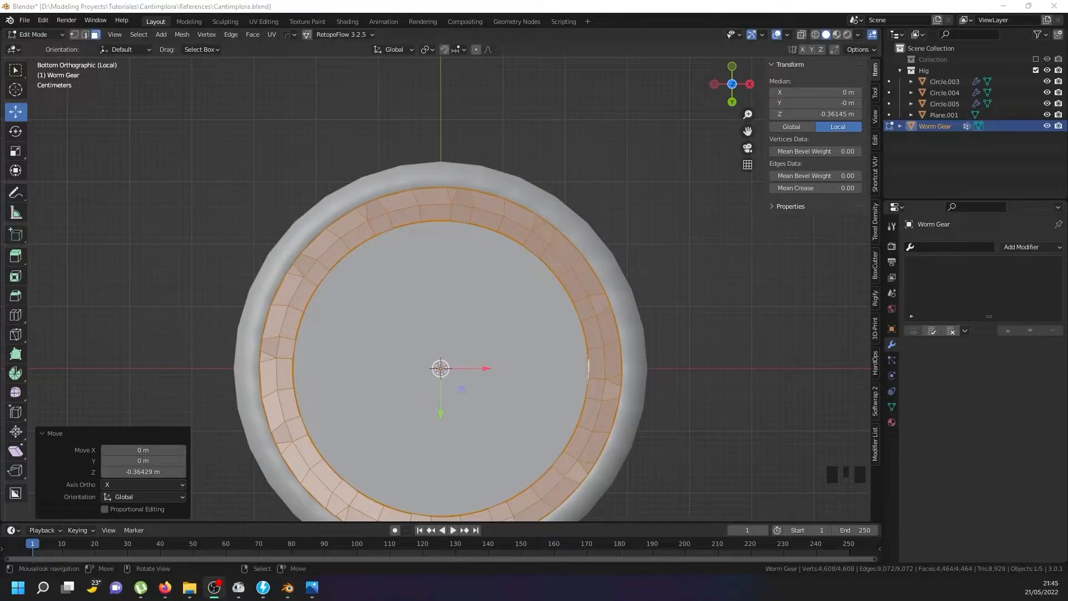
{"action": "scroll", "coordinate": [451, 309], "scroll_direction": "down", "scroll_amount": 1}
{"action": "scroll", "coordinate": [440, 321], "scroll_direction": "up", "scroll_amount": 3}
{"action": "middle_click_drag", "start_coordinate": [406, 285], "coordinate": [401, 427]}
{"action": "key", "text": "KP_1"}
{"action": "key", "text": "z"}
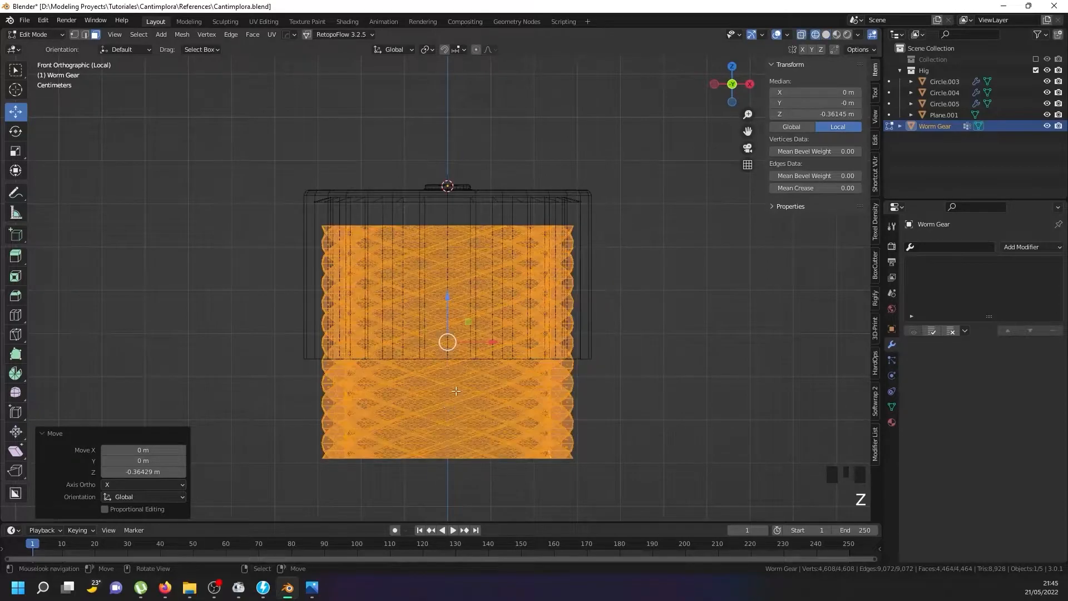
Raise the worm gear's mesh about 0.04 m along Z inside the cap and return to solid shading
{"action": "left_click_drag", "start_coordinate": [447, 309], "coordinate": [459, 284]}
{"action": "key", "text": "z"}
{"action": "mouse_move", "coordinate": [496, 412]}
{"action": "middle_mouse_down"}
{"action": "mouse_move", "coordinate": [477, 339]}
{"action": "mouse_move", "coordinate": [405, 302]}
{"action": "mouse_move", "coordinate": [440, 288]}
{"action": "mouse_move", "coordinate": [444, 258]}
{"action": "middle_mouse_up"}
{"action": "key", "text": "Tab"}
{"action": "key", "text": "Tab"}
Fill the worm gear's open ends with faces to make it a closed solid
{"action": "scroll", "coordinate": [443, 258], "scroll_direction": "up", "scroll_amount": 6}
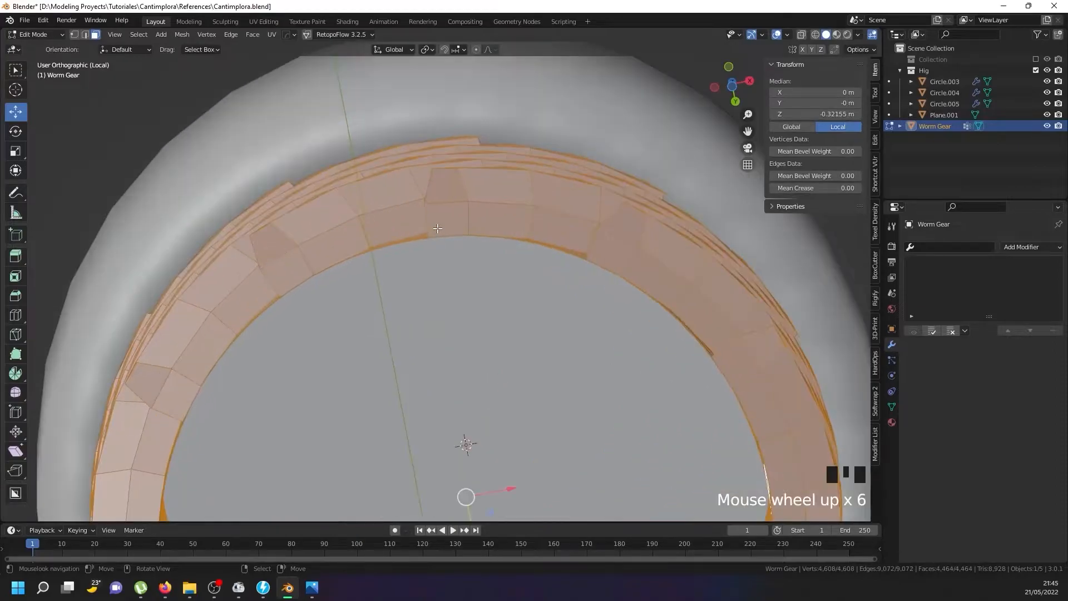
{"action": "scroll", "coordinate": [436, 229], "scroll_direction": "down", "scroll_amount": 2}
{"action": "key", "text": "f"}
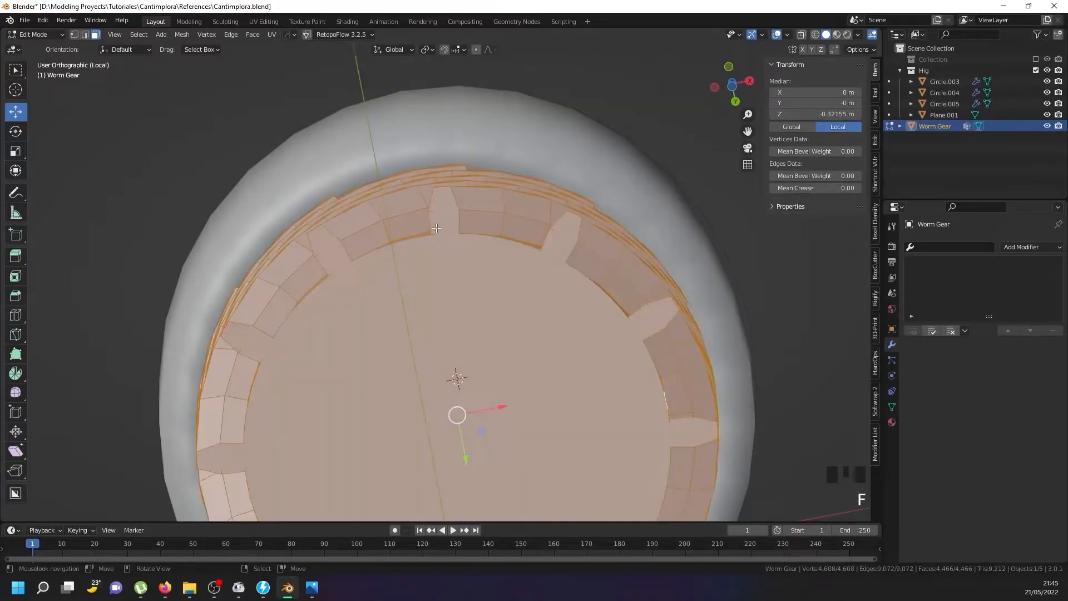
{"action": "middle_click_drag", "start_coordinate": [436, 227], "coordinate": [453, 215]}
{"action": "scroll", "coordinate": [439, 245], "scroll_direction": "down", "scroll_amount": 5}
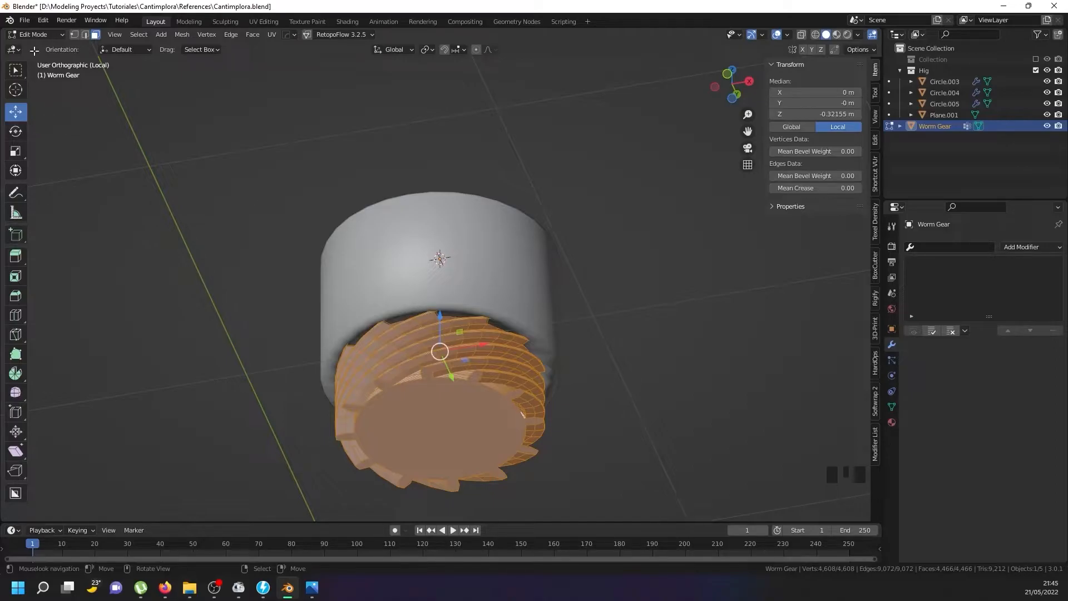
Search the add-ons in the preferences for "ABOL" and for "BOO", and close the preferences
{"action": "left_click", "coordinate": [40, 21]}
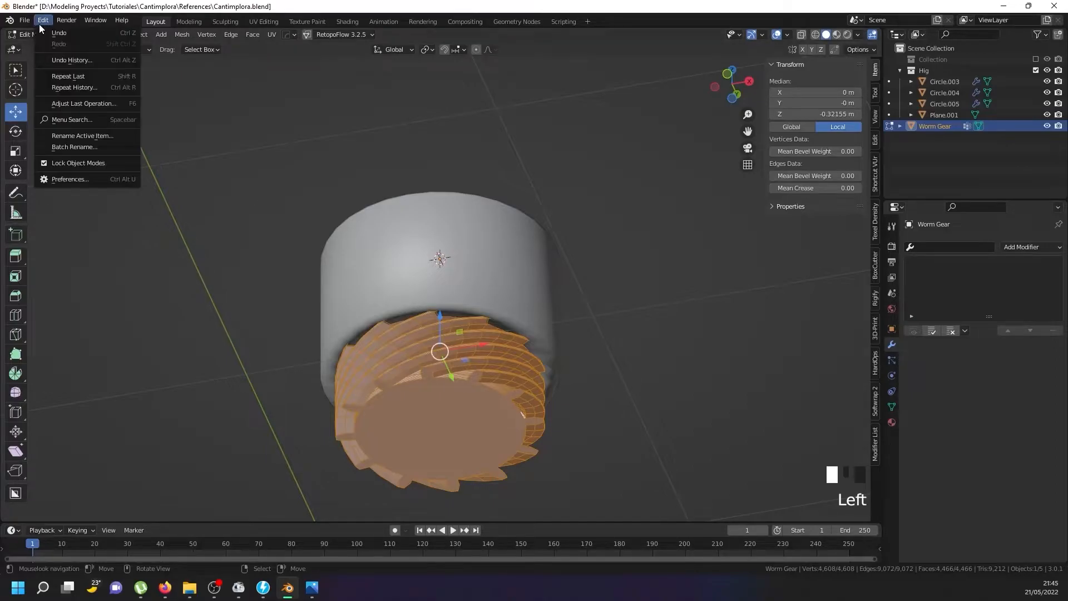
{"action": "left_click", "coordinate": [65, 180]}
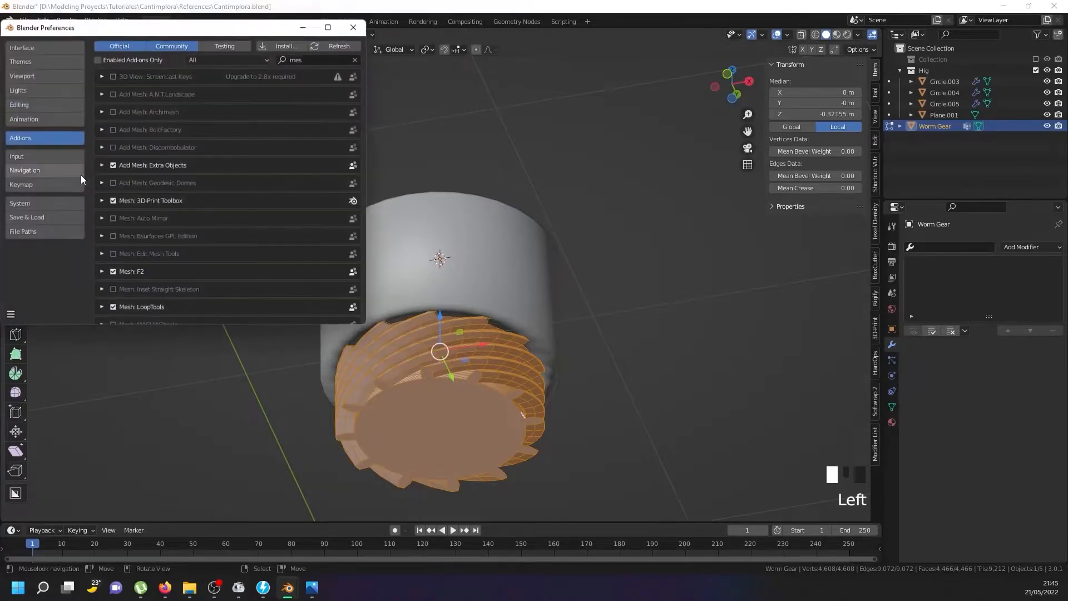
{"action": "left_click", "coordinate": [356, 59]}
{"action": "left_click", "coordinate": [338, 62]}
{"action": "type", "text": "ABOL"}
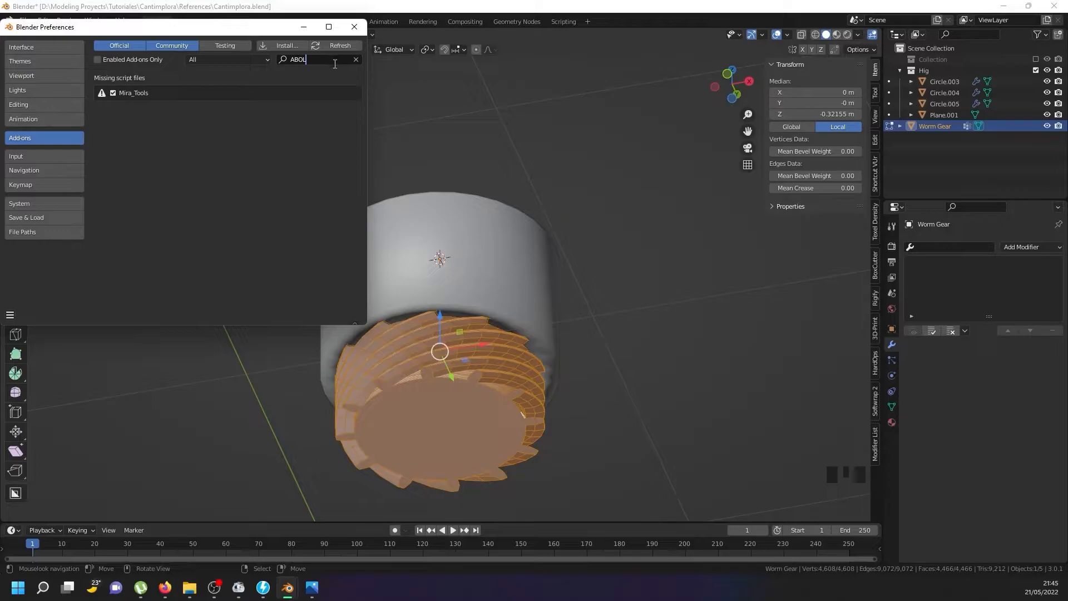
{"action": "left_click_drag", "start_coordinate": [315, 61], "coordinate": [279, 59]}
{"action": "type", "text": "BOO"}
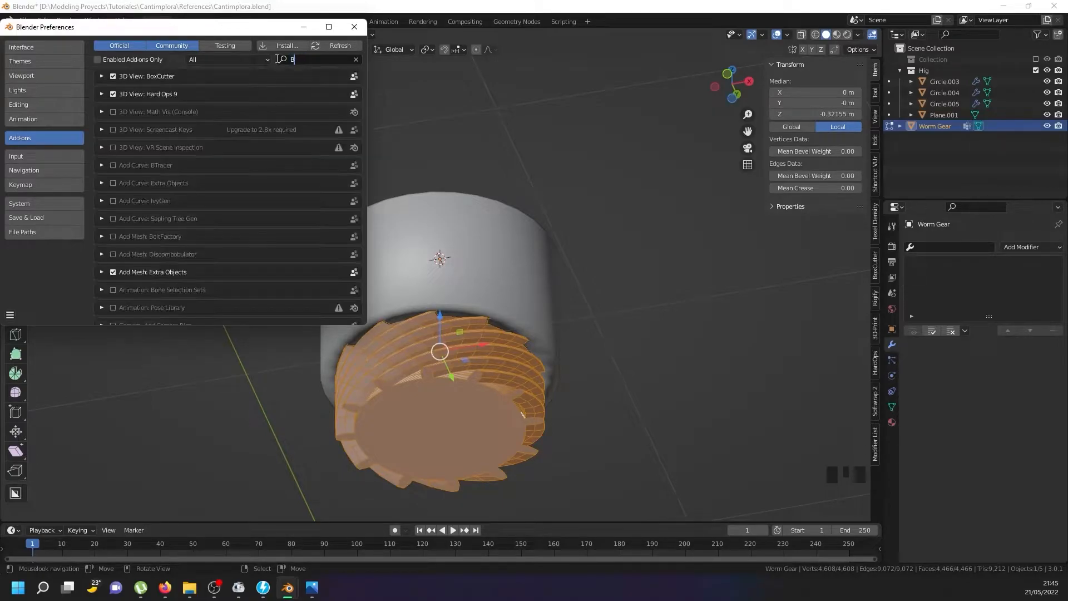
{"action": "left_click", "coordinate": [355, 27]}
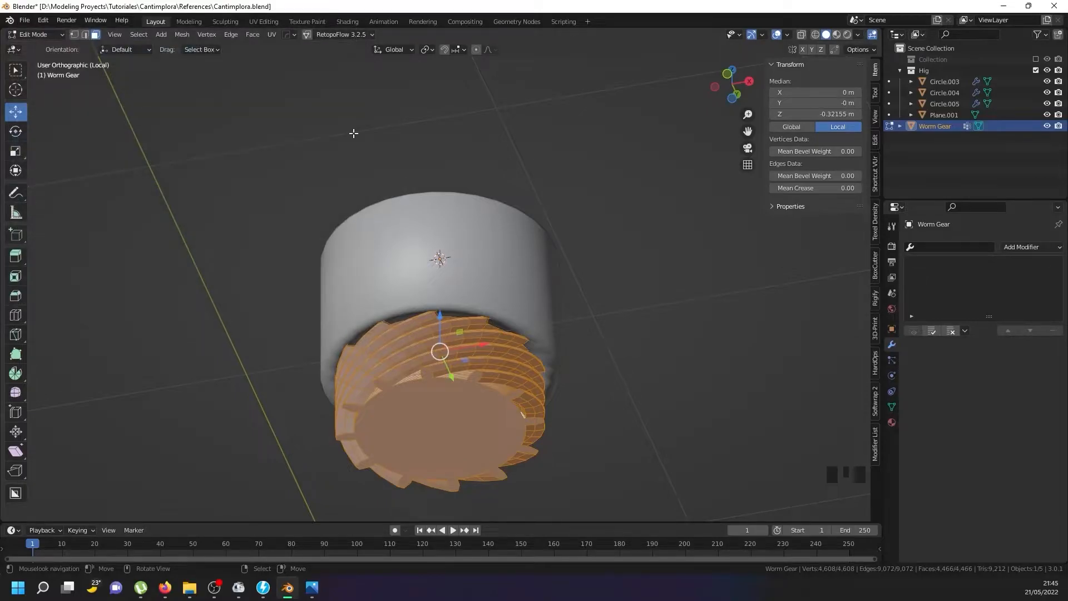
{"action": "middle_click_drag", "start_coordinate": [422, 361], "coordinate": [450, 359]}
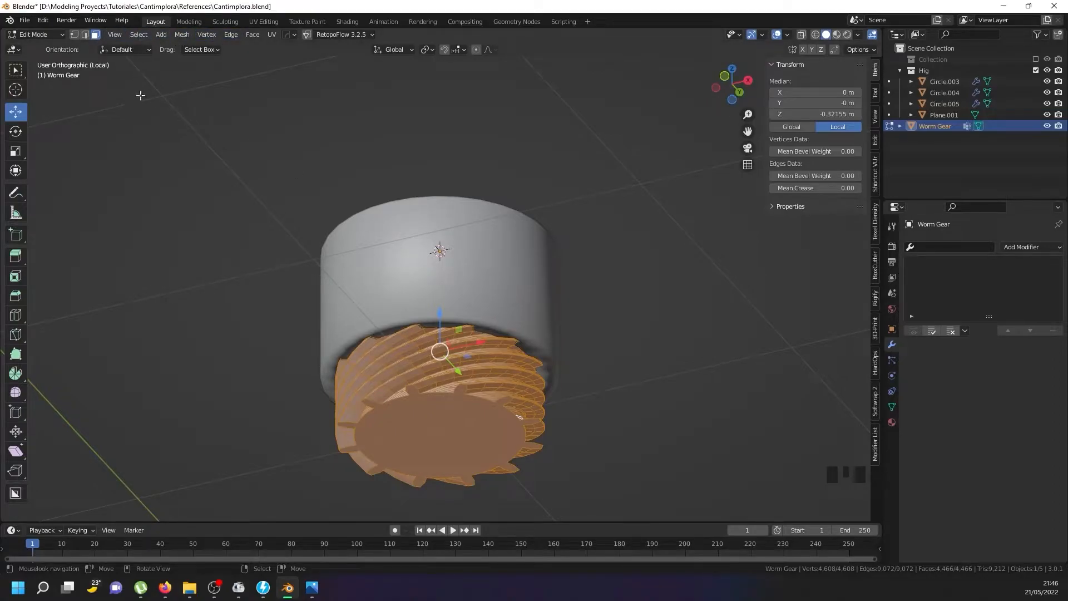
Shade the worm gear smooth in Object Mode
{"action": "key", "text": "Tab"}
{"action": "left_click", "coordinate": [148, 35]}
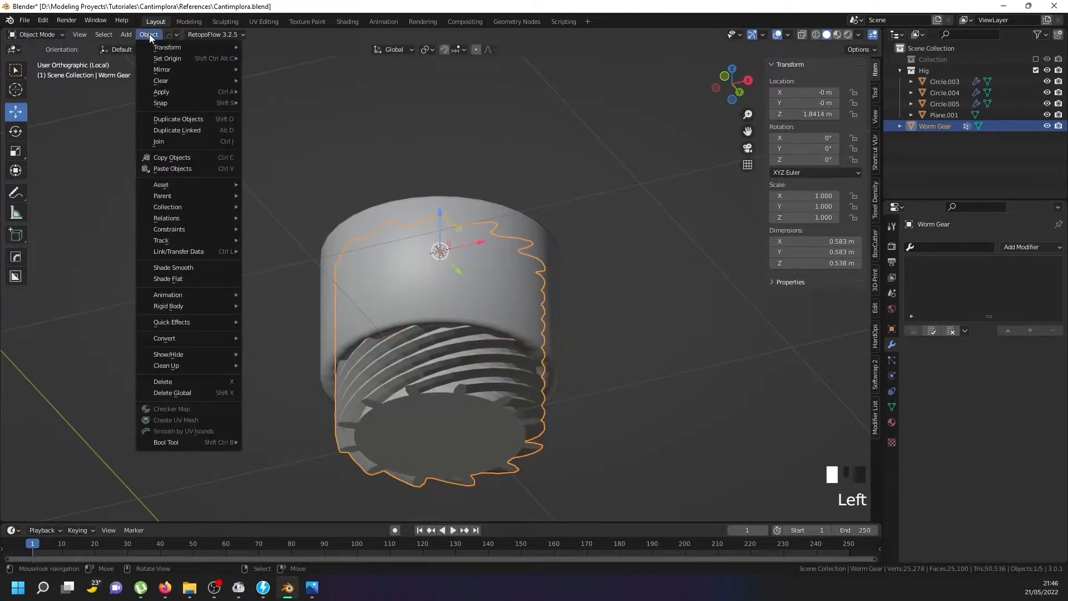
{"action": "left_click", "coordinate": [204, 267]}
{"action": "middle_click_drag", "start_coordinate": [285, 321], "coordinate": [317, 352]}
Triangulate all the worm gear's faces in Edit Mode, convert the triangles to quads, and return to Object Mode
{"action": "key", "text": "Tab"}
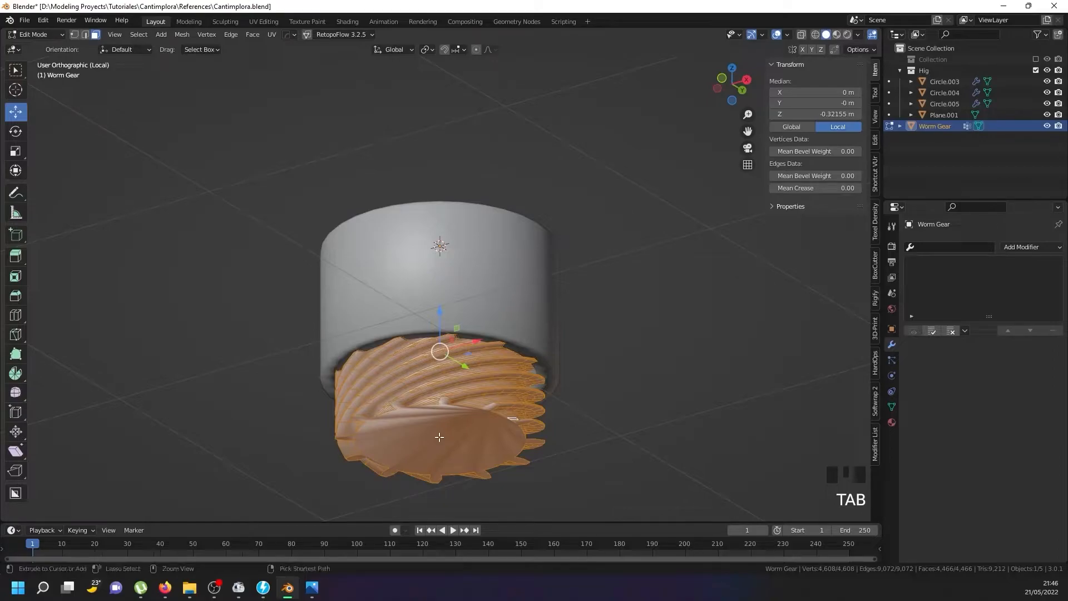
{"action": "key", "text": "ctrl+t"}
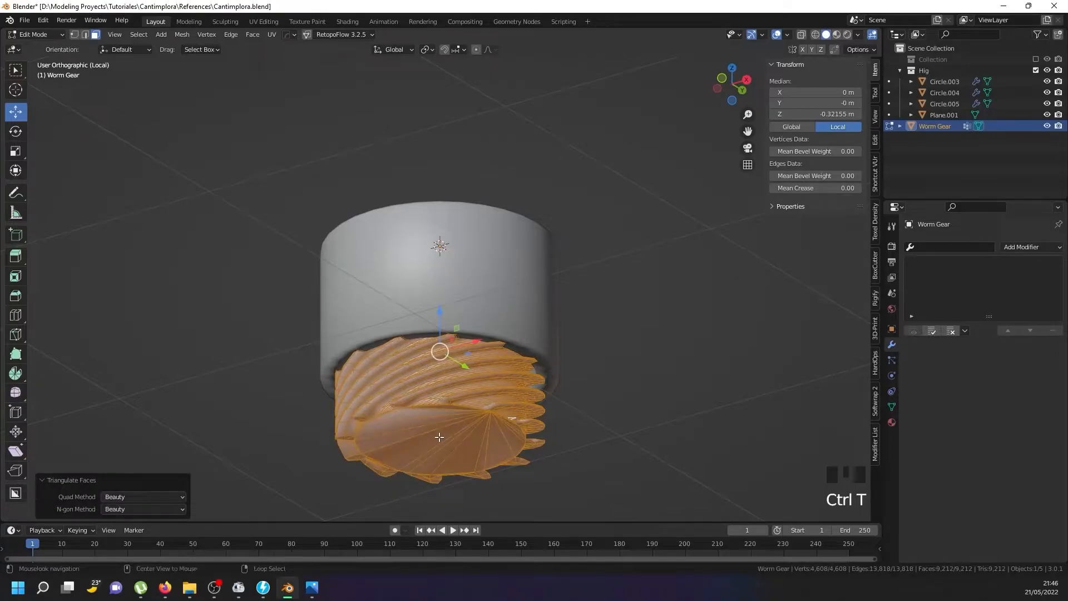
{"action": "key", "text": "alt+j"}
{"action": "key", "text": "Tab"}
{"action": "middle_click_drag", "start_coordinate": [445, 397], "coordinate": [424, 302]}
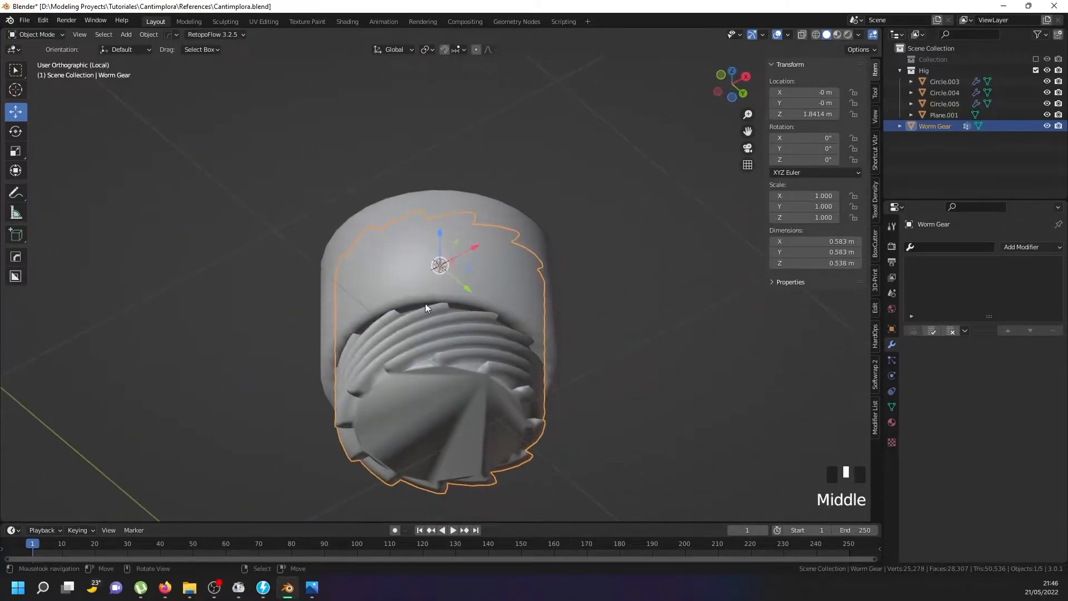
Subtract the worm gear from the cap with a HardOps Difference boolean
{"action": "right_click", "coordinate": [424, 278], "text": "shift"}
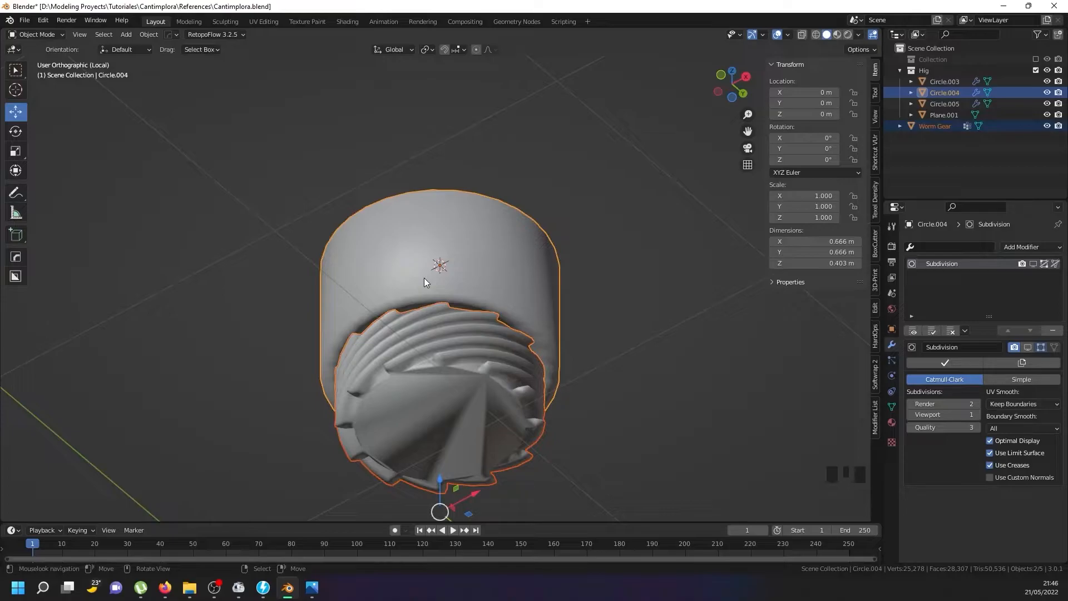
{"action": "key", "text": "ctrl"}
{"action": "key", "text": "ctrl+KP_Subtract"}
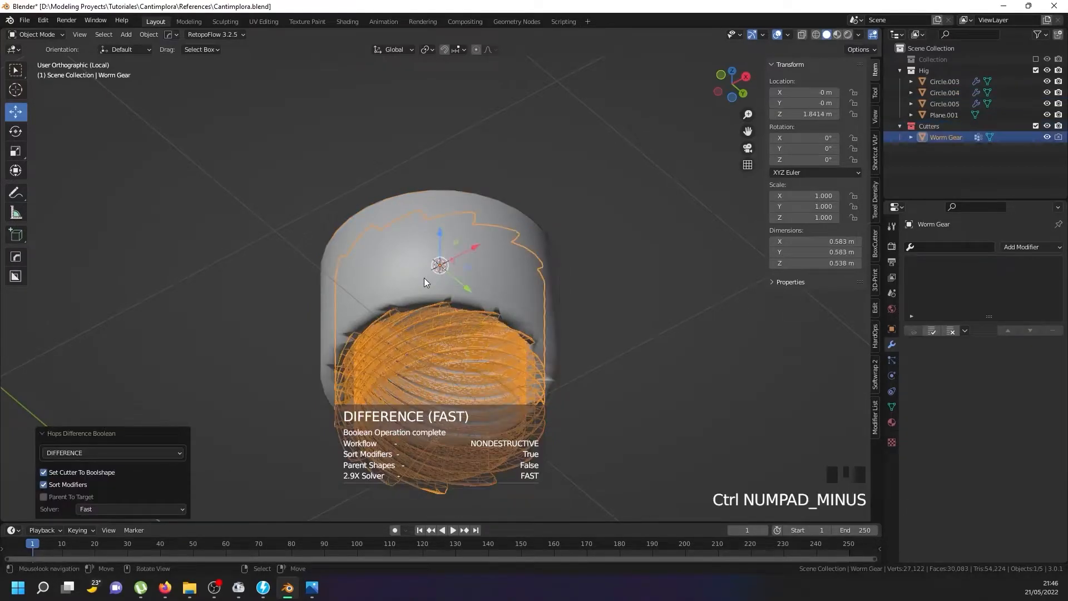
Hide the worm gear cutter and inspect the thread cut into the cap's inner wall
{"action": "right_click", "coordinate": [409, 373]}
{"action": "right_click", "coordinate": [412, 361]}
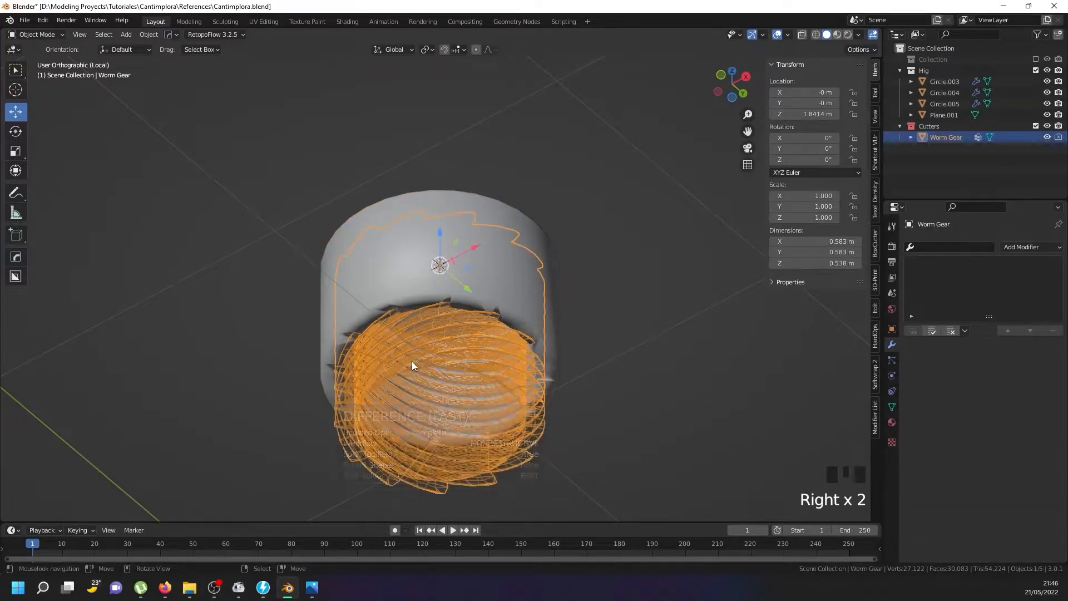
{"action": "key", "text": "h"}
{"action": "middle_click_drag", "start_coordinate": [412, 361], "coordinate": [432, 338]}
{"action": "scroll", "coordinate": [434, 239], "scroll_direction": "up", "scroll_amount": 4}
{"action": "middle_click_drag", "start_coordinate": [433, 240], "coordinate": [372, 315]}
{"action": "scroll", "coordinate": [373, 316], "scroll_direction": "down", "scroll_amount": 2}
{"action": "middle_click_drag", "start_coordinate": [419, 359], "coordinate": [390, 314]}
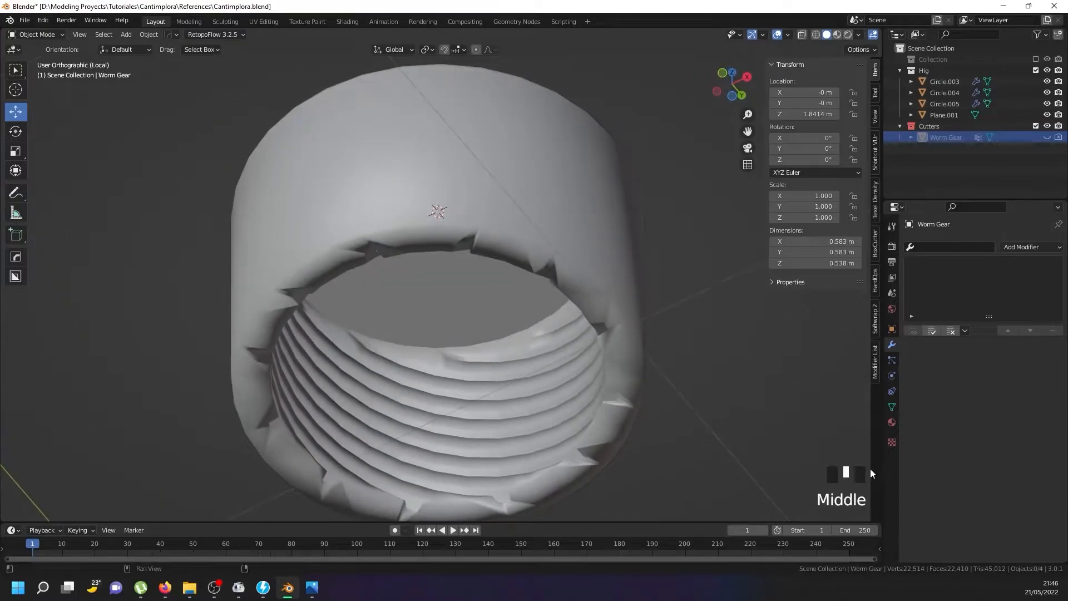
Check the Auto Smooth setting in the worm gear's normals
{"action": "left_click", "coordinate": [892, 407]}
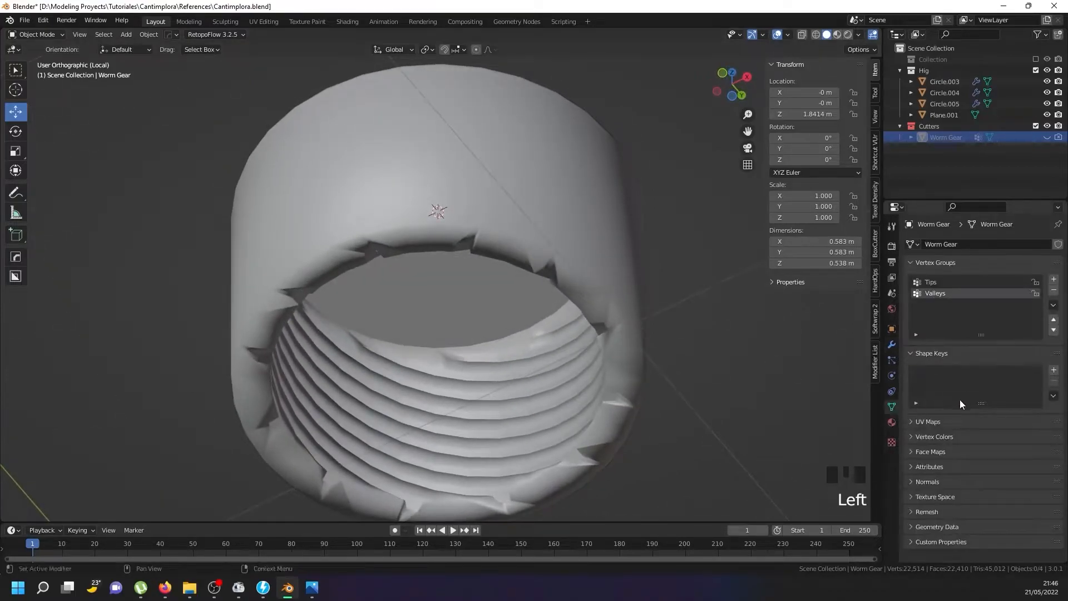
{"action": "left_click", "coordinate": [911, 480]}
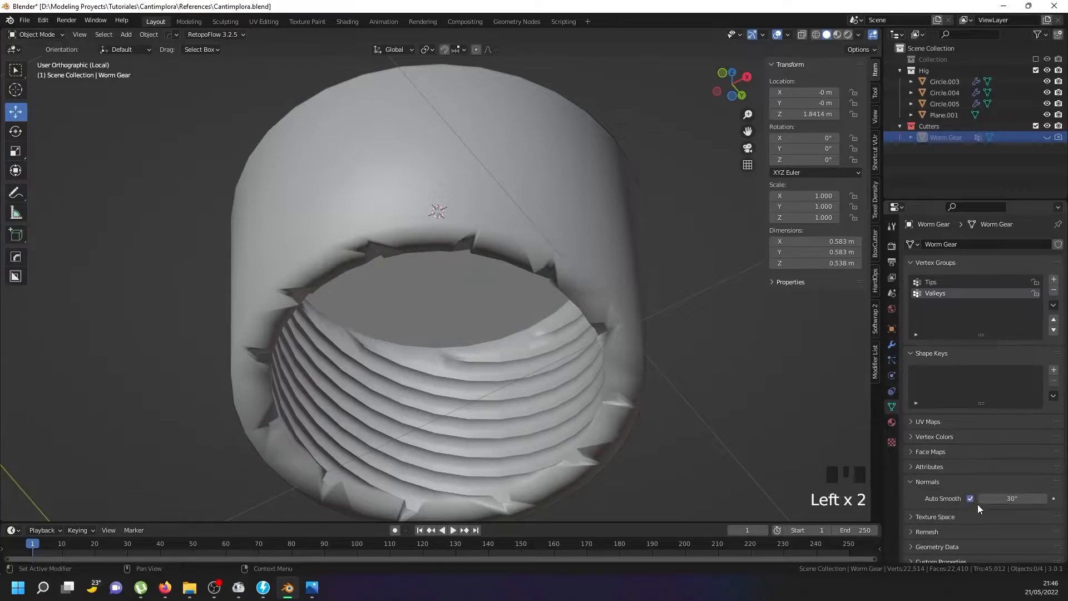
{"action": "middle_click_drag", "start_coordinate": [556, 361], "coordinate": [496, 291]}
{"action": "key", "text": "Tab"}
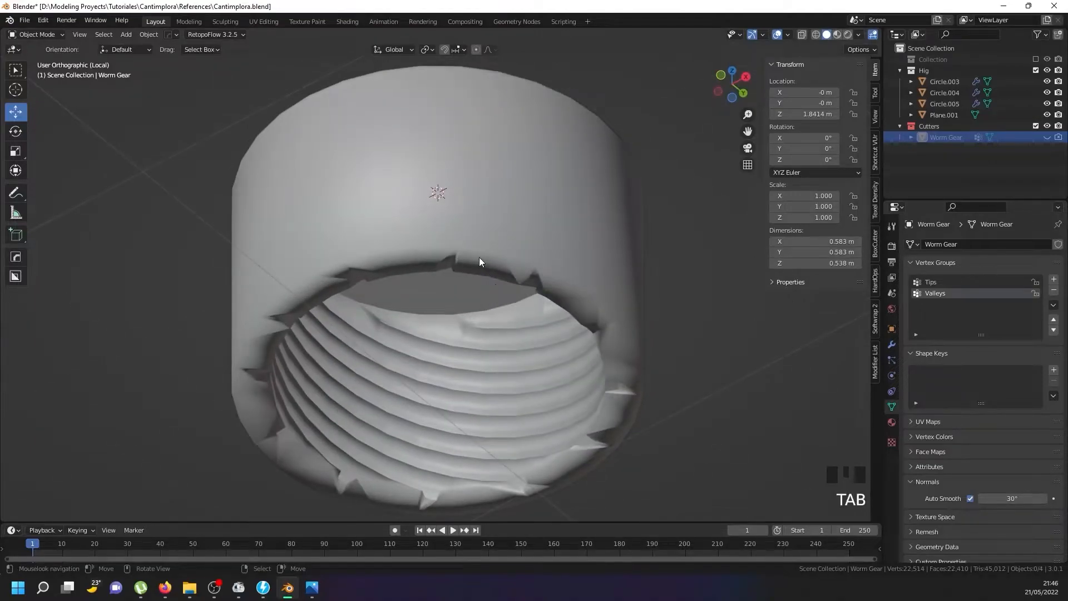
Try converting the cap to a plain mesh, and undo the conversion
{"action": "right_click", "coordinate": [474, 238]}
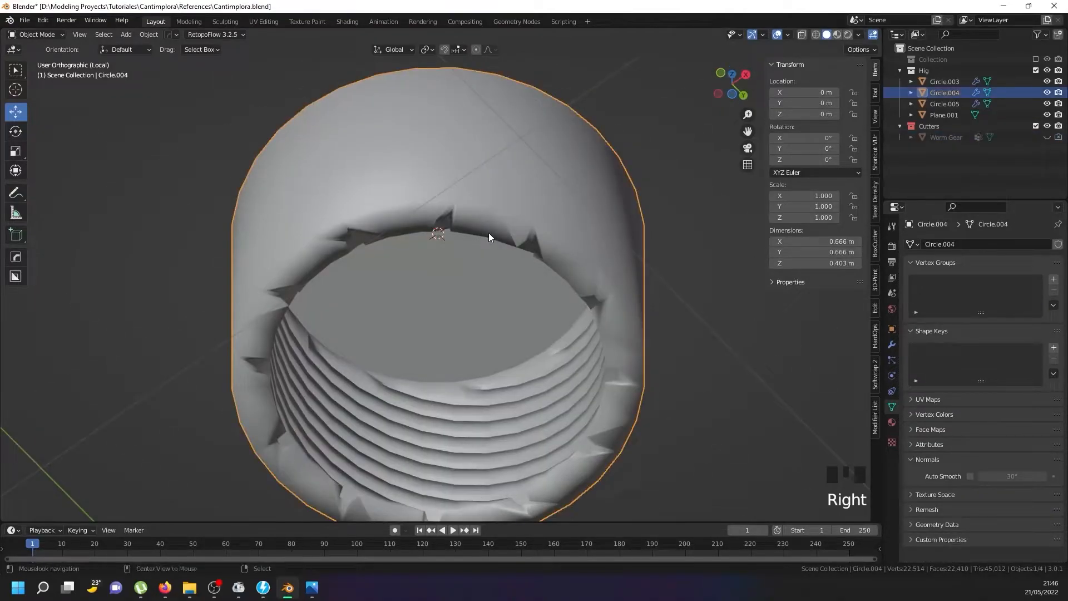
{"action": "key", "text": "alt+c"}
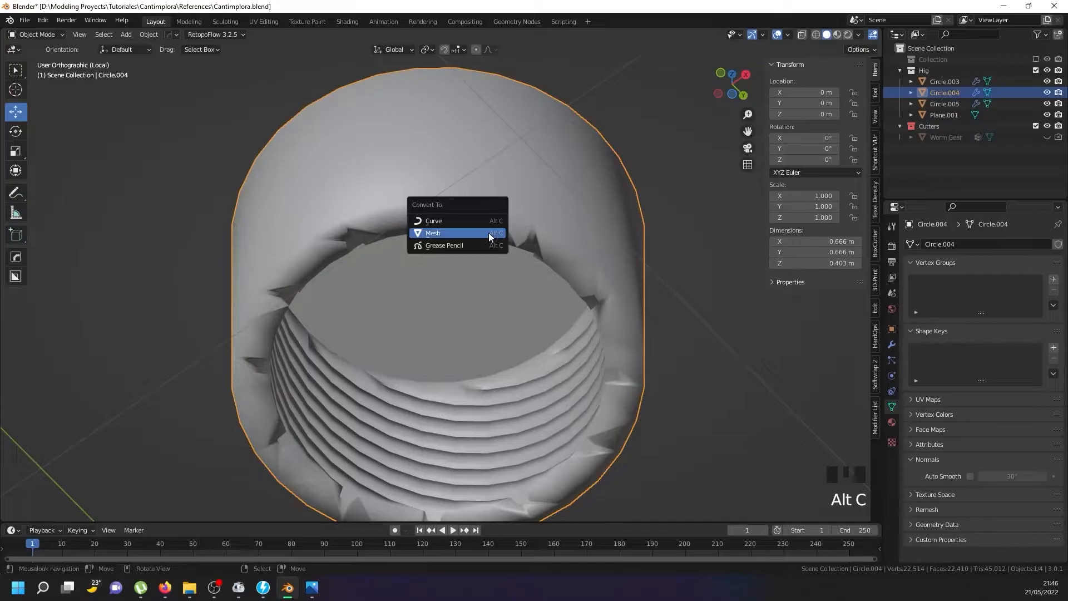
{"action": "left_click", "coordinate": [488, 232]}
{"action": "key", "text": "ctrl+z"}
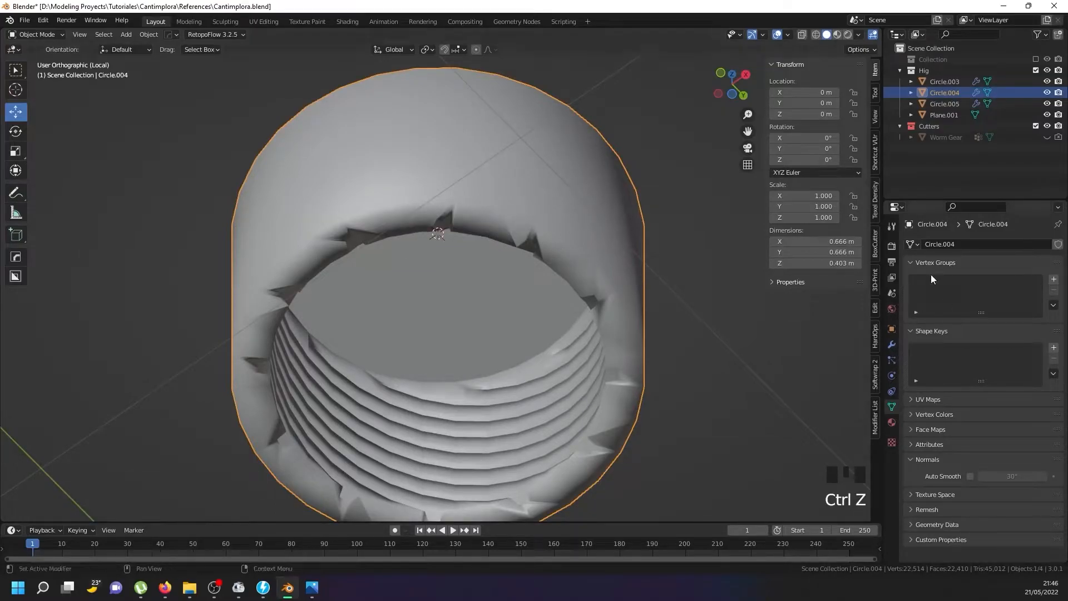
Move the cap's Subdivision modifier below the Boolean and enable its viewport display
{"action": "left_click", "coordinate": [892, 344]}
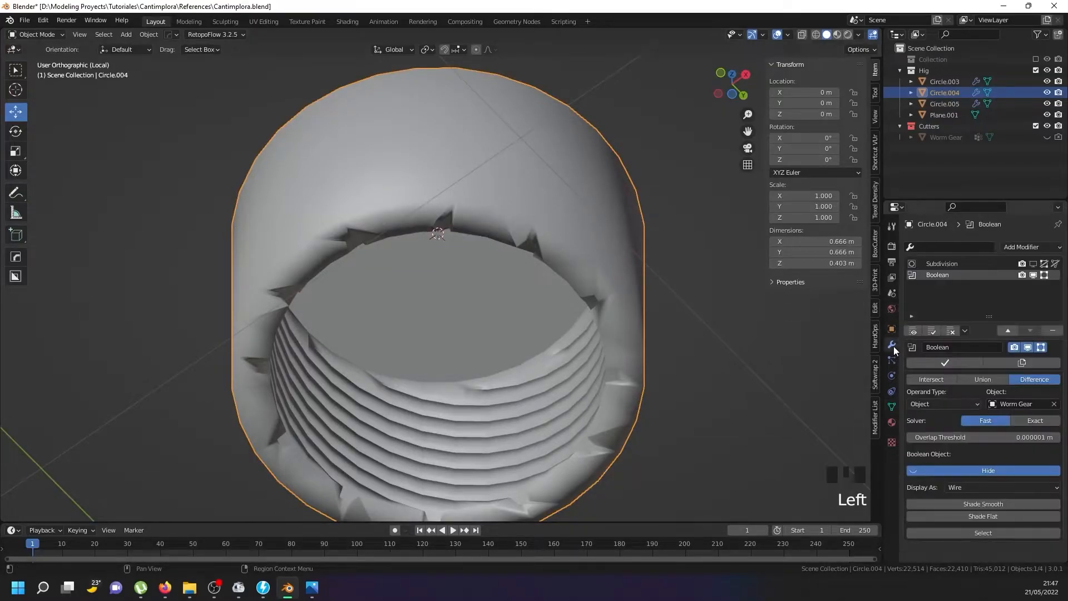
{"action": "left_click", "coordinate": [960, 264]}
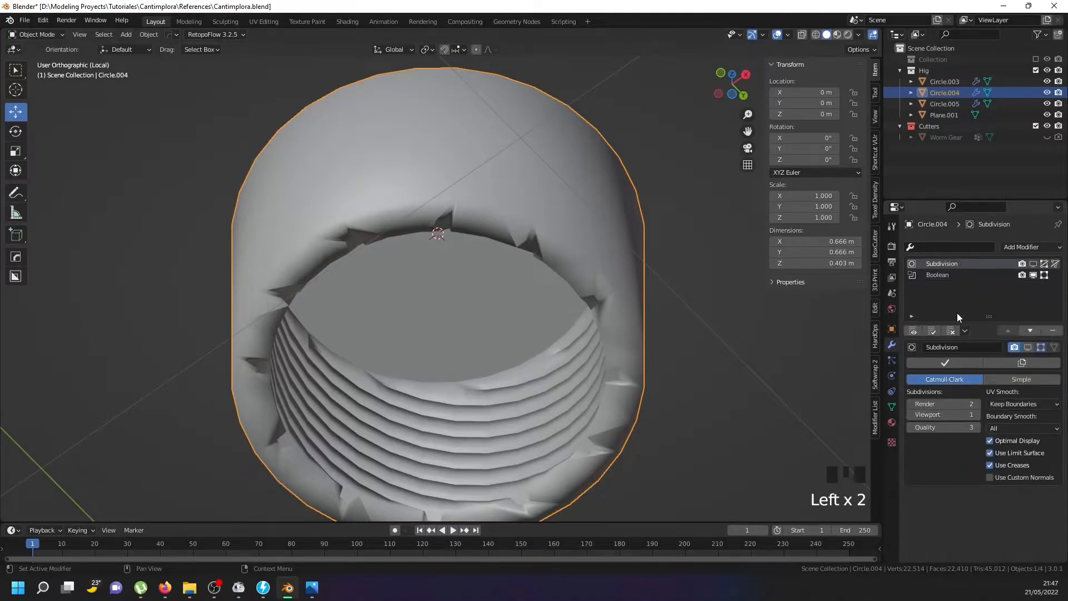
{"action": "left_click", "coordinate": [1030, 331]}
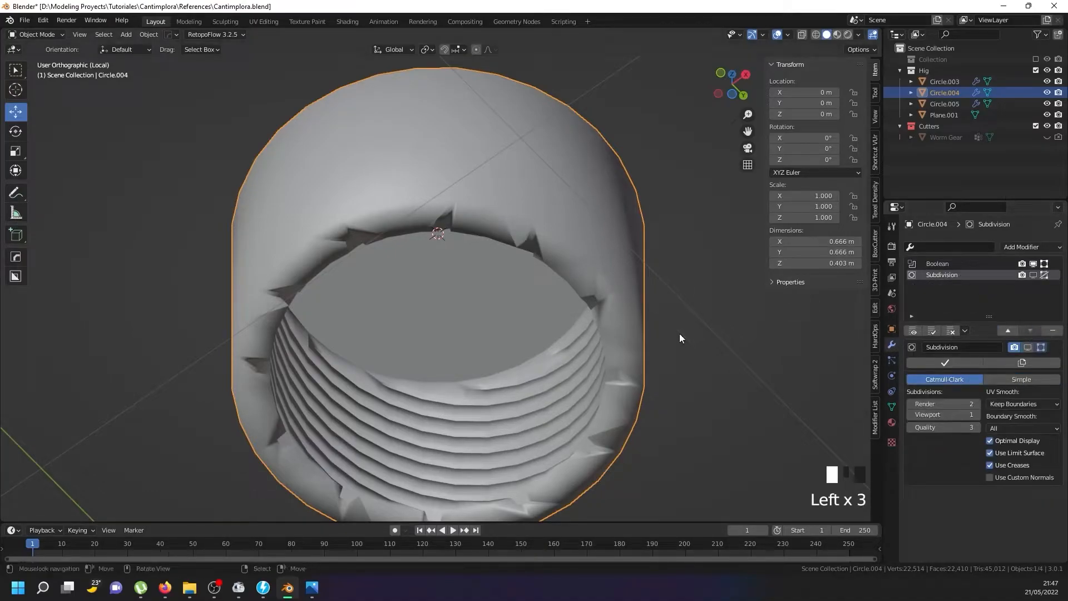
{"action": "left_click", "coordinate": [1032, 275]}
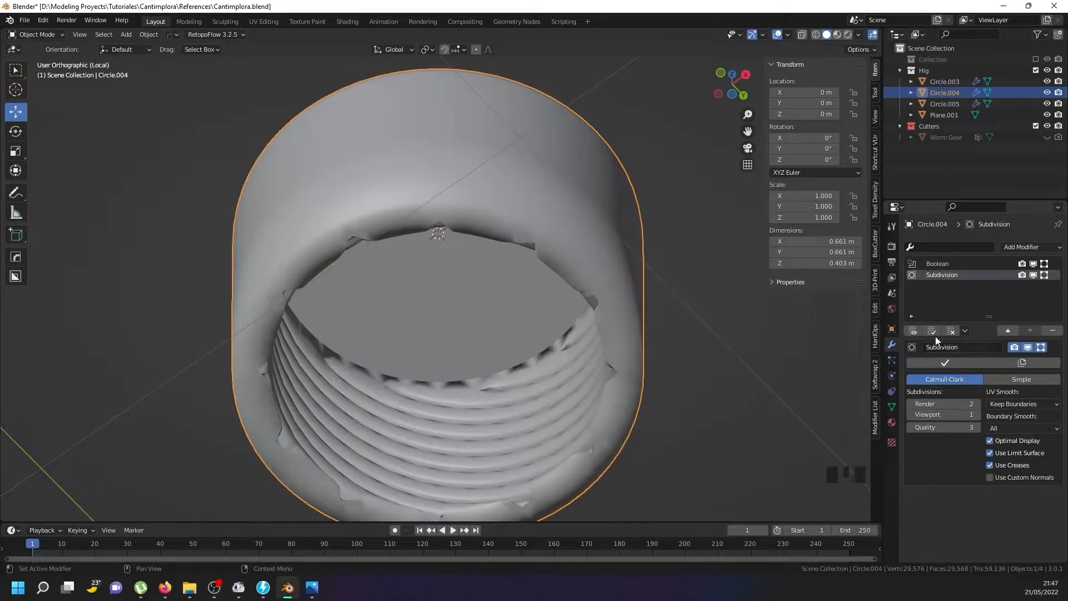
Remove the cap's Subdivision modifier and apply the Boolean modifier
{"action": "left_click", "coordinate": [1052, 330]}
{"action": "middle_click_drag", "start_coordinate": [532, 271], "coordinate": [598, 164]}
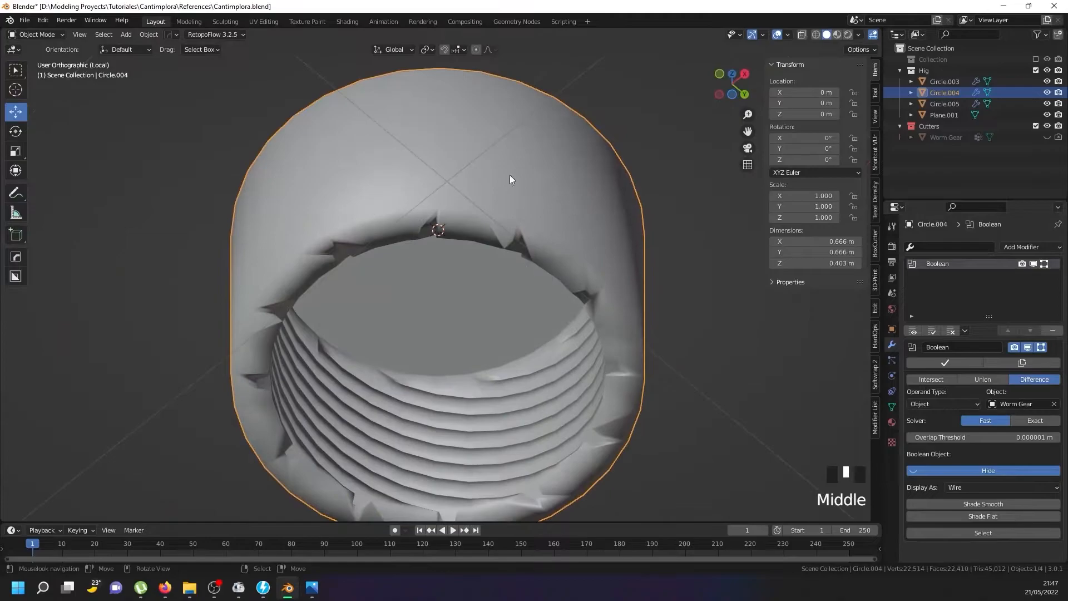
{"action": "left_click", "coordinate": [940, 363]}
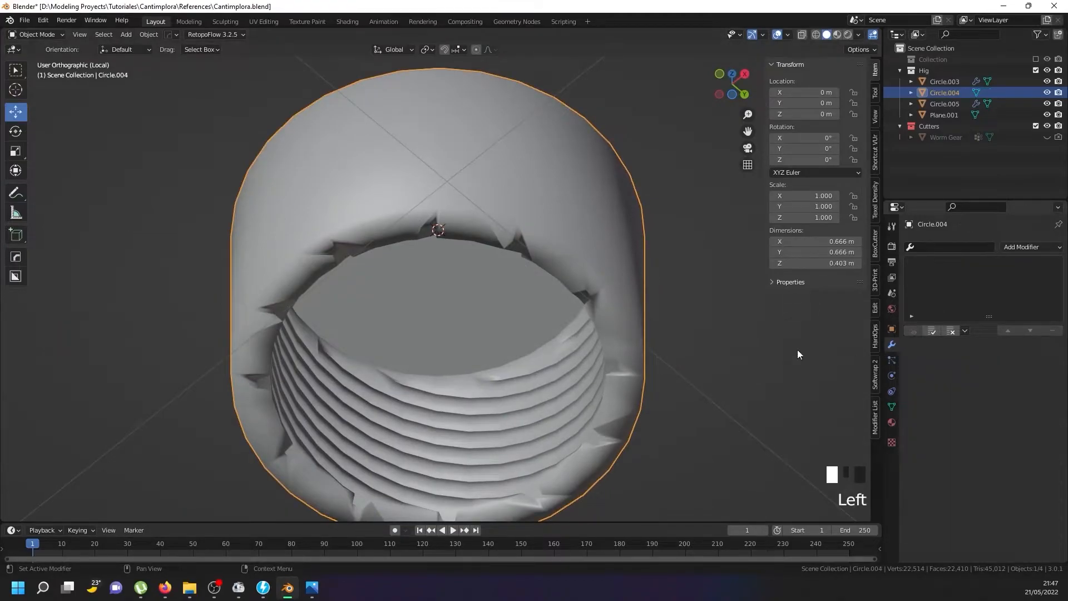
Enter Edit Mode on the cap and select a face on its lower rim beside a thread notch
{"action": "key", "text": "Tab"}
{"action": "right_click", "coordinate": [593, 298]}
{"action": "middle_click_drag", "start_coordinate": [593, 298], "coordinate": [478, 423]}
{"action": "scroll", "coordinate": [468, 430], "scroll_direction": "down", "scroll_amount": 2}
{"action": "scroll", "coordinate": [468, 430], "scroll_direction": "up", "scroll_amount": 4}
{"action": "right_click", "coordinate": [460, 456]}
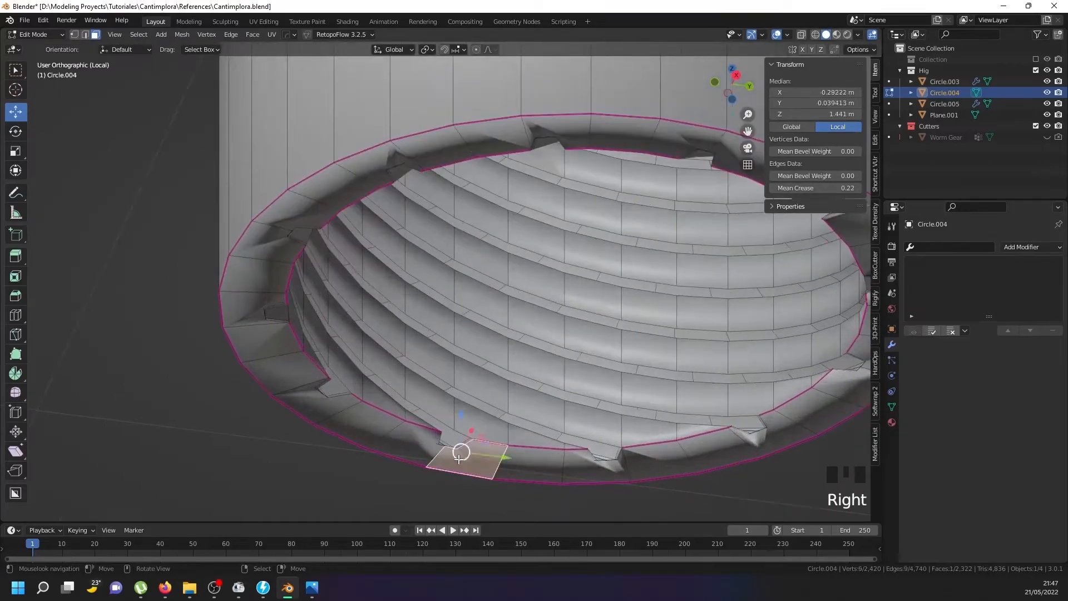
Try to extend the selection to the face loop around the cap's lower rim
{"action": "right_click", "coordinate": [500, 460], "text": "alt+shift"}
{"action": "right_click", "coordinate": [489, 454], "text": "alt+shift"}
{"action": "right_click", "coordinate": [489, 454], "text": "alt+shift"}
{"action": "scroll", "coordinate": [477, 448], "scroll_direction": "down", "scroll_amount": 3}
{"action": "middle_click_drag", "start_coordinate": [477, 448], "coordinate": [367, 230]}
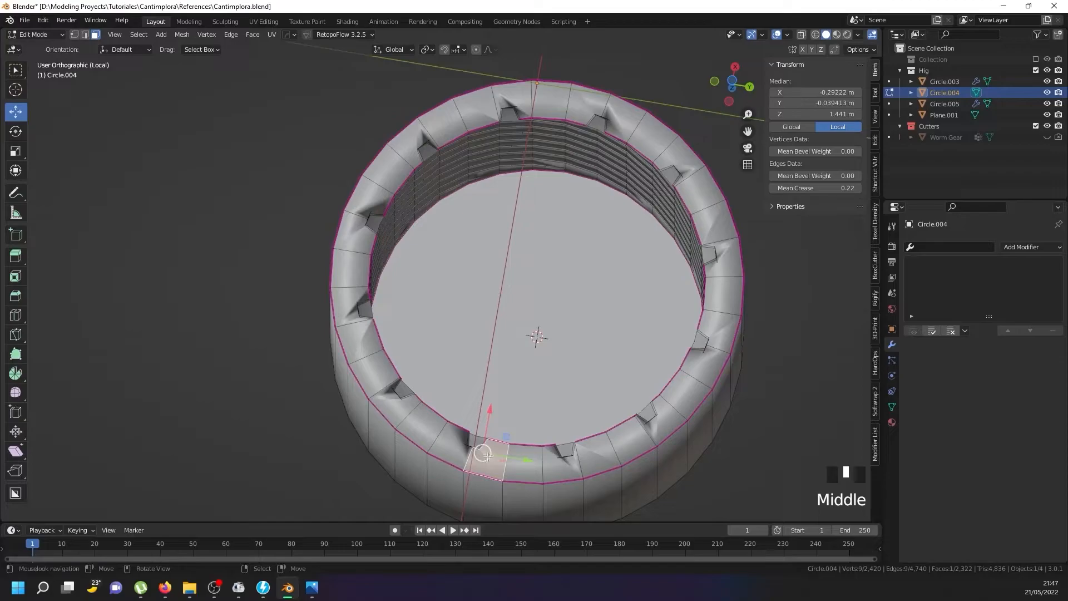
{"action": "scroll", "coordinate": [477, 441], "scroll_direction": "up", "scroll_amount": 4}
{"action": "right_click", "coordinate": [453, 429], "text": "shift"}
{"action": "mouse_move", "coordinate": [453, 430]}
{"action": "middle_mouse_down"}
{"action": "mouse_move", "coordinate": [445, 441]}
{"action": "mouse_move", "coordinate": [439, 423]}
{"action": "middle_mouse_up"}
{"action": "scroll", "coordinate": [432, 413], "scroll_direction": "down", "scroll_amount": 6}
Triangulate the cap's entire mesh and convert the triangles to quads with a Max Face Angle of 174°
{"action": "key", "text": "a"}
{"action": "key", "text": "a"}
{"action": "key", "text": "a"}
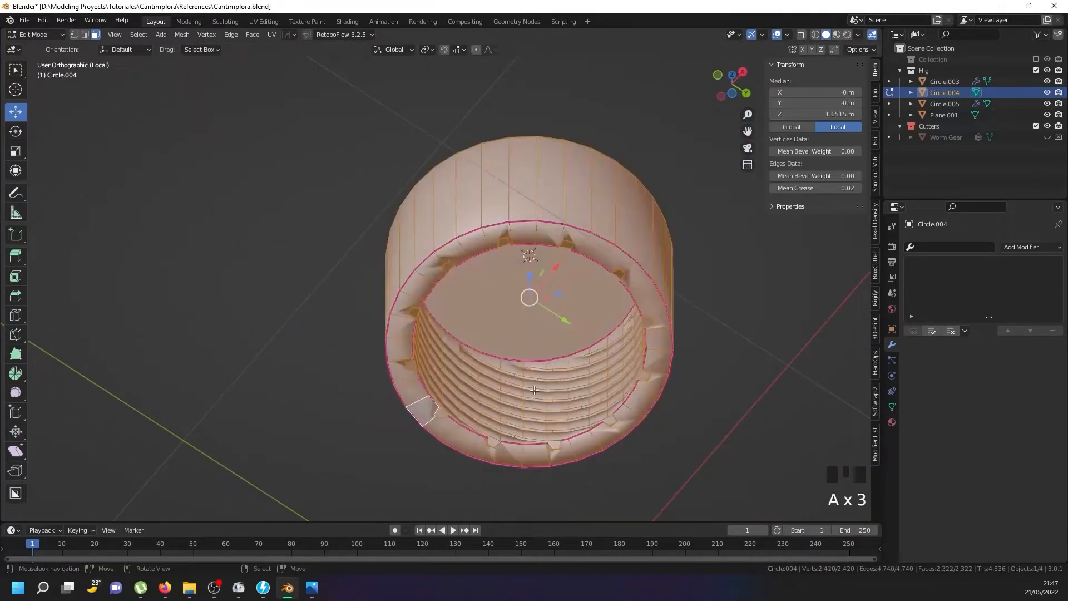
{"action": "key", "text": "ctrl+t"}
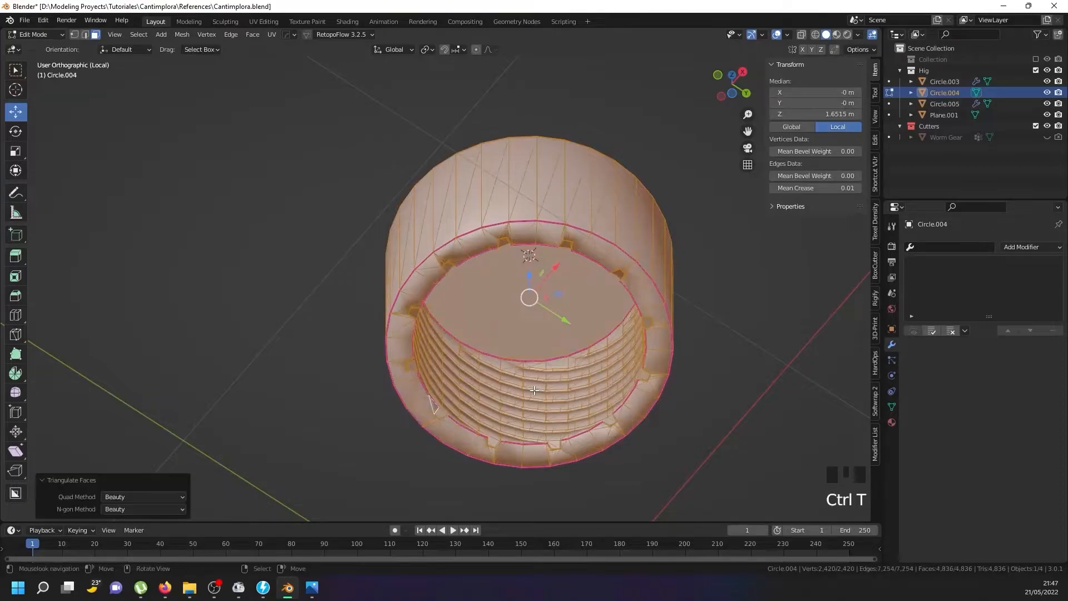
{"action": "key", "text": "alt+j"}
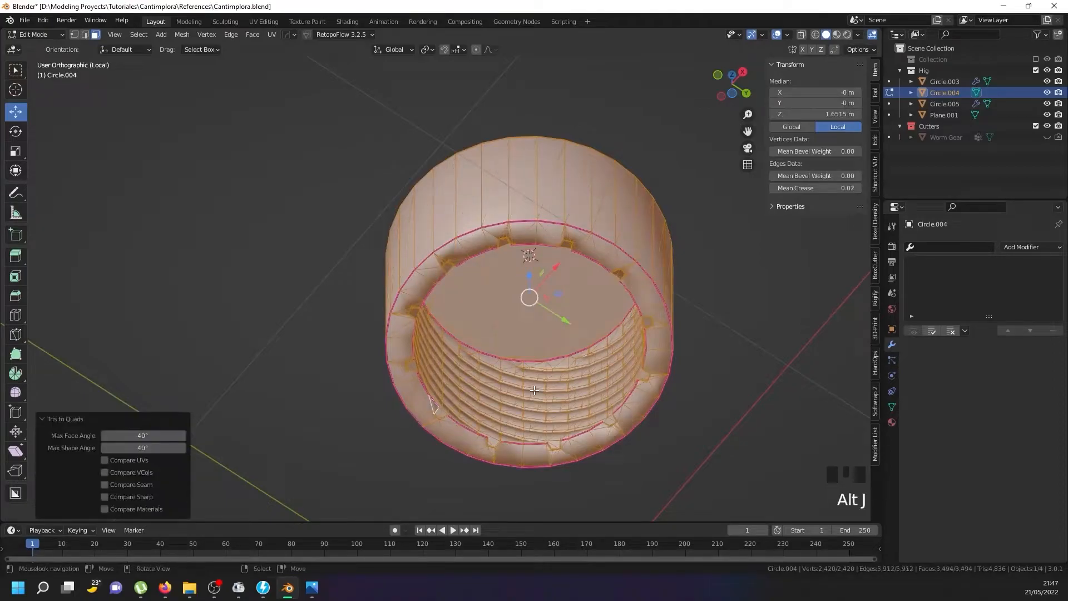
{"action": "left_click_drag", "start_coordinate": [181, 439], "coordinate": [239, 438]}
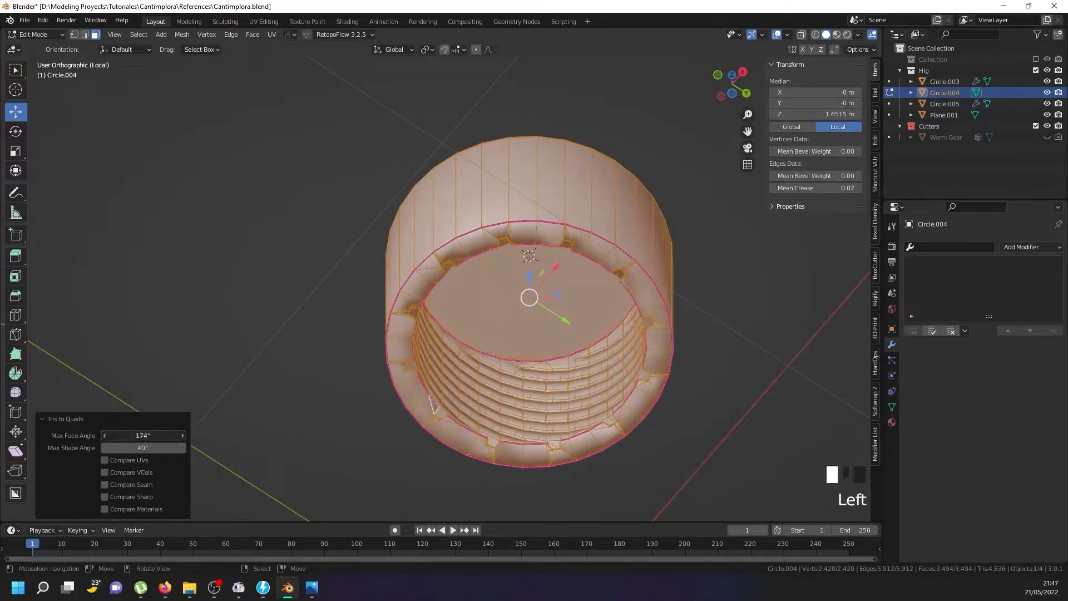
Set both the Max Face Angle and Max Shape Angle of the triangles-to-quads conversion to 180°
{"action": "left_click_drag", "start_coordinate": [147, 448], "coordinate": [186, 448]}
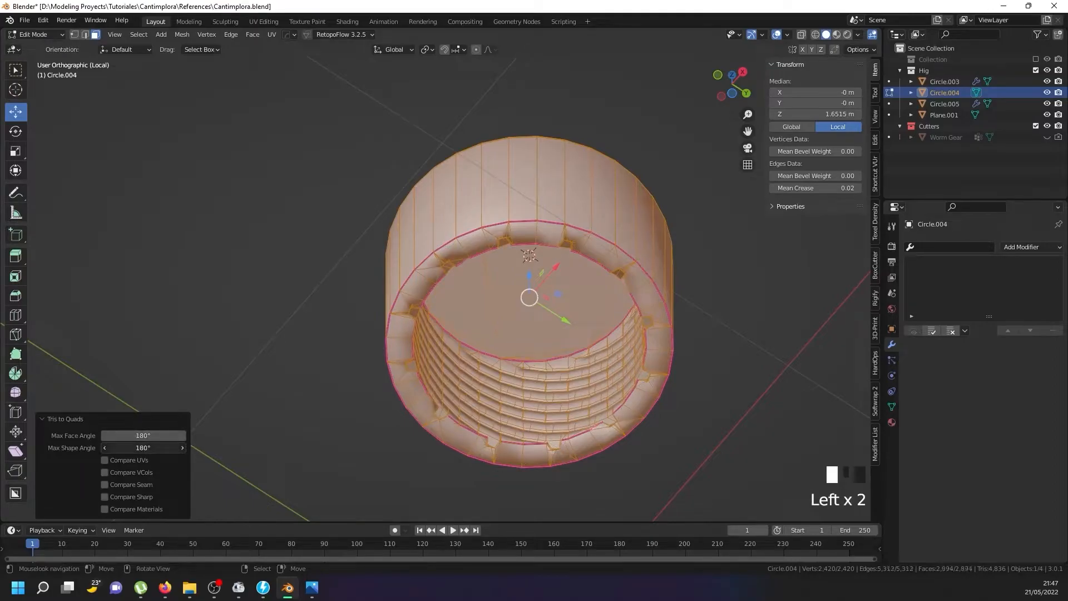
{"action": "key", "text": "Tab"}
{"action": "middle_click_drag", "start_coordinate": [548, 324], "coordinate": [526, 288]}
{"action": "key", "text": "Tab"}
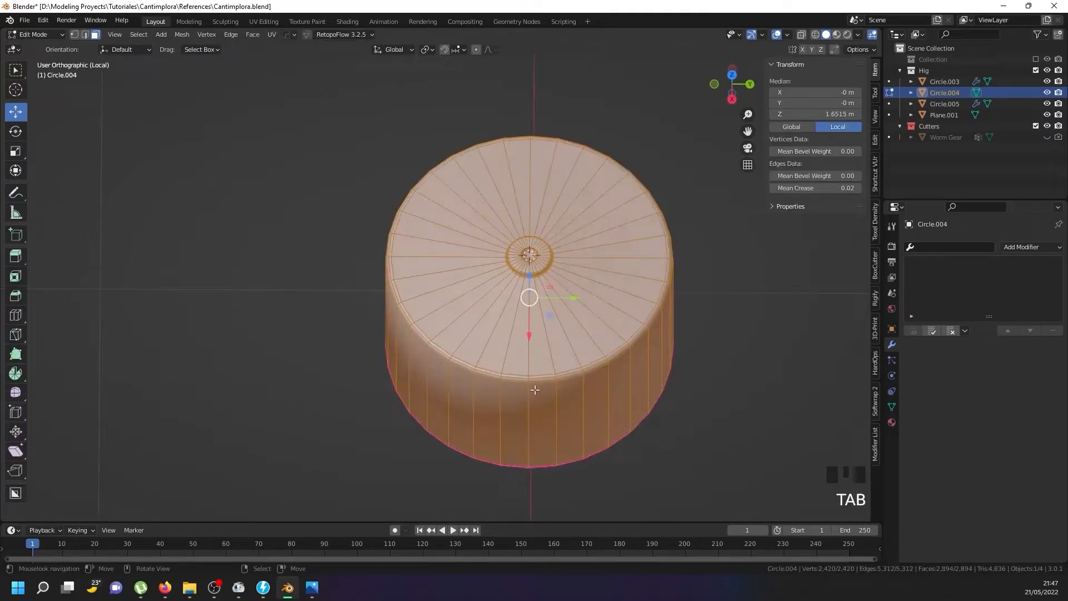
Select the triangulated faces filling the recessed disc at the centre of the cap's top and merge them into one face
{"action": "scroll", "coordinate": [540, 268], "scroll_direction": "up", "scroll_amount": 15}
{"action": "right_click", "coordinate": [473, 212]}
{"action": "scroll", "coordinate": [433, 174], "scroll_direction": "up", "scroll_amount": 2}
{"action": "right_click", "coordinate": [403, 177], "text": "shift"}
{"action": "right_click", "coordinate": [391, 182], "text": "shift"}
{"action": "right_click", "coordinate": [330, 251], "text": "shift"}
{"action": "right_click", "coordinate": [337, 229], "text": "shift"}
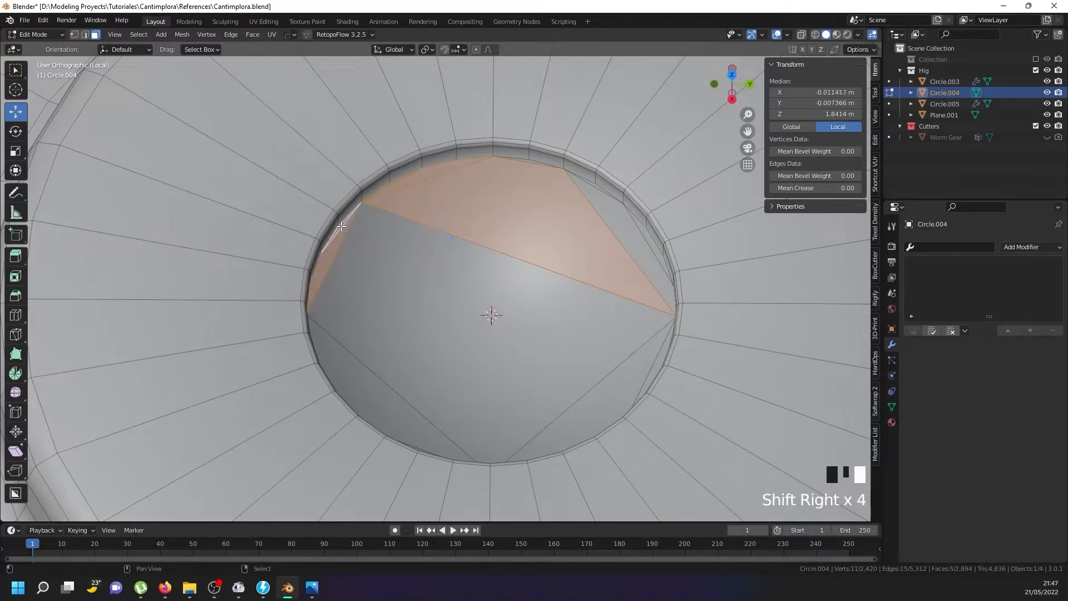
{"action": "right_click", "coordinate": [367, 250], "text": "shift"}
{"action": "right_click", "coordinate": [356, 370], "text": "shift"}
{"action": "right_click", "coordinate": [636, 366], "text": "shift"}
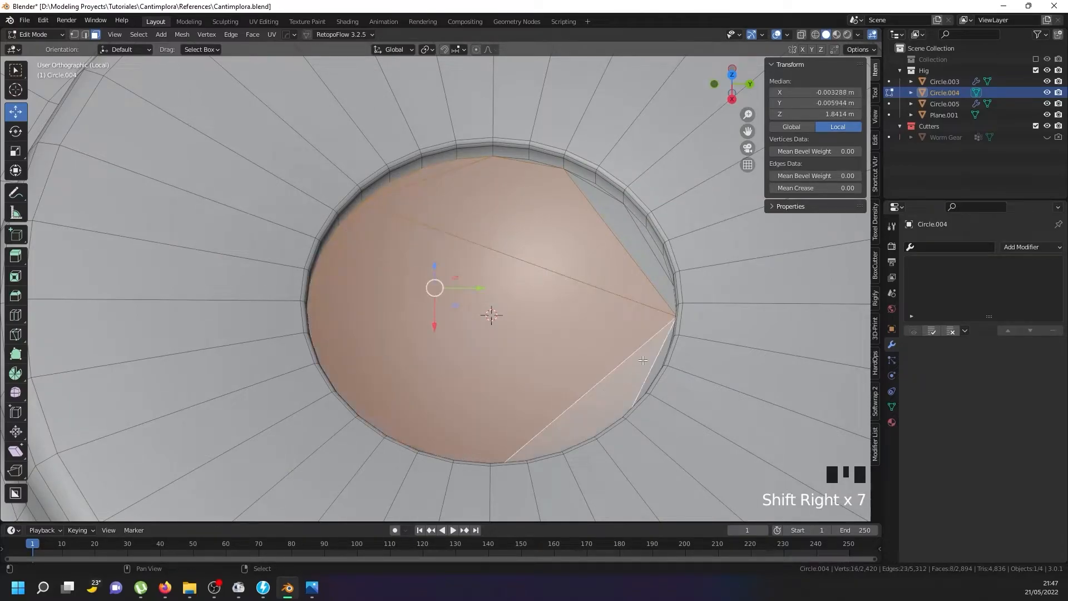
{"action": "right_click", "coordinate": [656, 339], "text": "shift"}
{"action": "right_click", "coordinate": [654, 287], "text": "shift"}
{"action": "right_click", "coordinate": [654, 278], "text": "shift"}
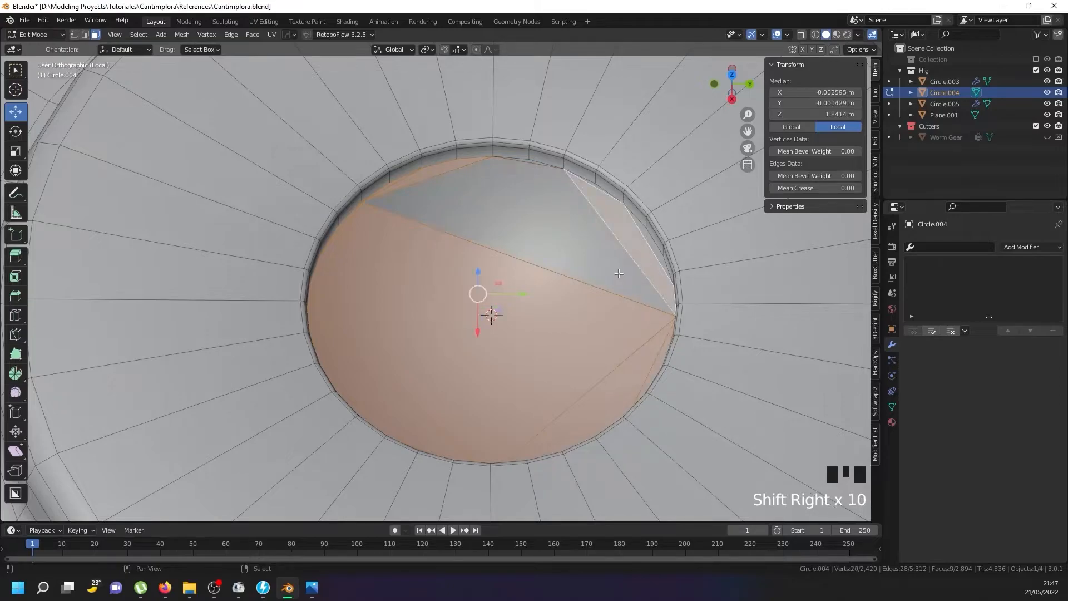
{"action": "right_click", "coordinate": [650, 245], "text": "shift"}
{"action": "right_click", "coordinate": [650, 247], "text": "shift"}
{"action": "right_click", "coordinate": [524, 167], "text": "shift"}
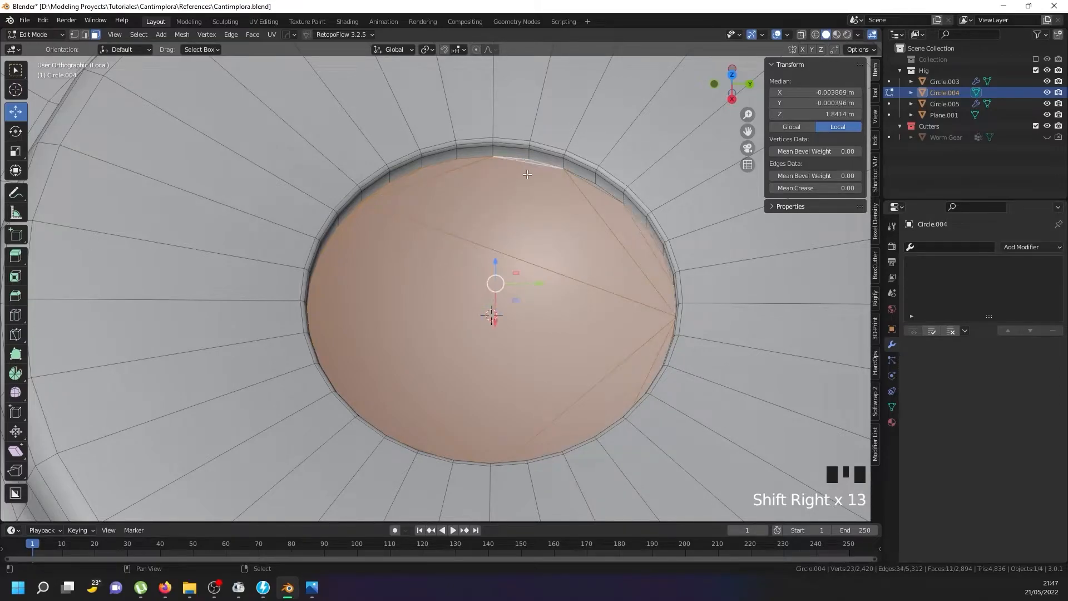
{"action": "key", "text": "f"}
{"action": "scroll", "coordinate": [540, 262], "scroll_direction": "down", "scroll_amount": 7}
{"action": "scroll", "coordinate": [544, 286], "scroll_direction": "up", "scroll_amount": 5}
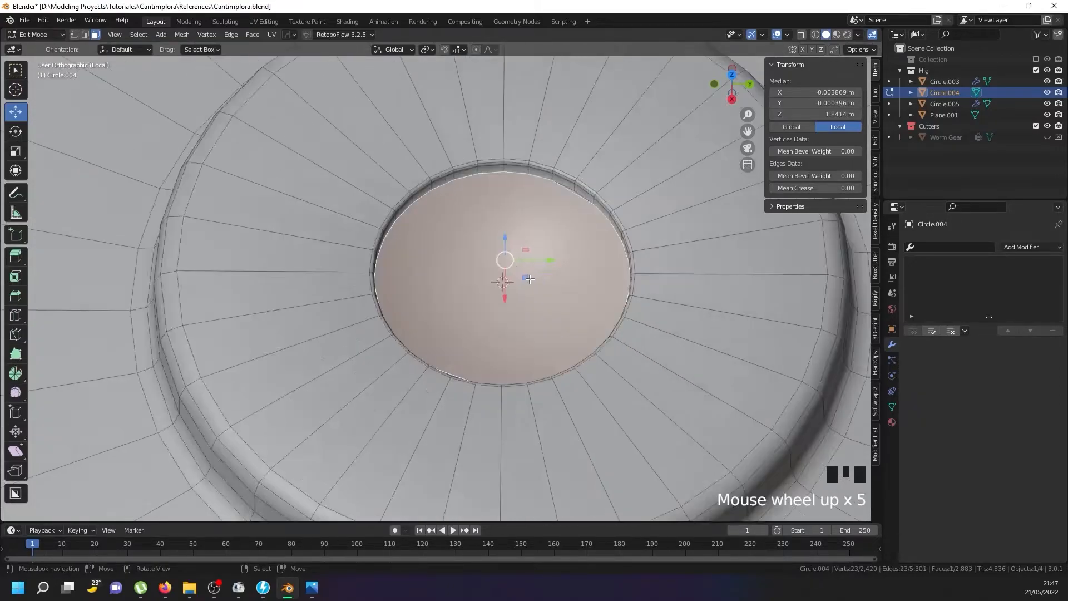
Add the leftover sliver faces along the recessed disc's border to the selection and merge them with the disc into one face
{"action": "middle_click_drag", "start_coordinate": [544, 289], "coordinate": [523, 356]}
{"action": "scroll", "coordinate": [466, 388], "scroll_direction": "up", "scroll_amount": 3}
{"action": "right_click", "coordinate": [423, 380], "text": "shift"}
{"action": "right_click", "coordinate": [319, 287], "text": "shift"}
{"action": "scroll", "coordinate": [303, 212], "scroll_direction": "up", "scroll_amount": 4}
{"action": "right_click", "coordinate": [294, 180], "text": "shift"}
{"action": "scroll", "coordinate": [294, 180], "scroll_direction": "down", "scroll_amount": 1}
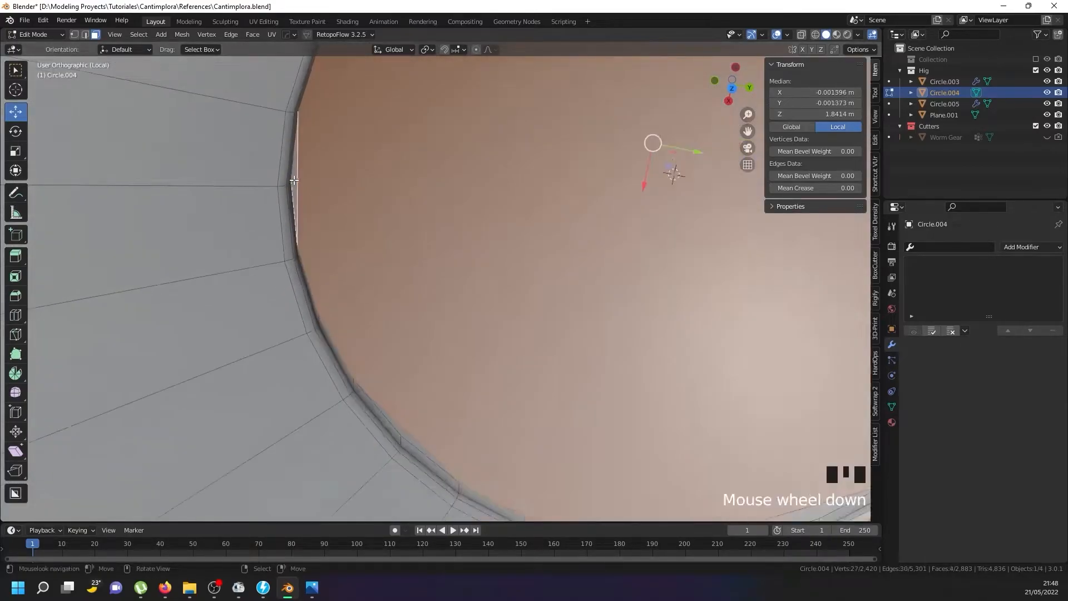
{"action": "scroll", "coordinate": [500, 320], "scroll_direction": "down", "scroll_amount": 5}
{"action": "scroll", "coordinate": [501, 321], "scroll_direction": "up", "scroll_amount": 4}
{"action": "right_click", "coordinate": [500, 320], "text": "shift"}
{"action": "middle_click_drag", "start_coordinate": [500, 321], "coordinate": [473, 228], "text": "shift"}
{"action": "scroll", "coordinate": [462, 386], "scroll_direction": "down", "scroll_amount": 3}
{"action": "scroll", "coordinate": [472, 228], "scroll_direction": "up", "scroll_amount": 3}
{"action": "scroll", "coordinate": [526, 240], "scroll_direction": "up", "scroll_amount": 4}
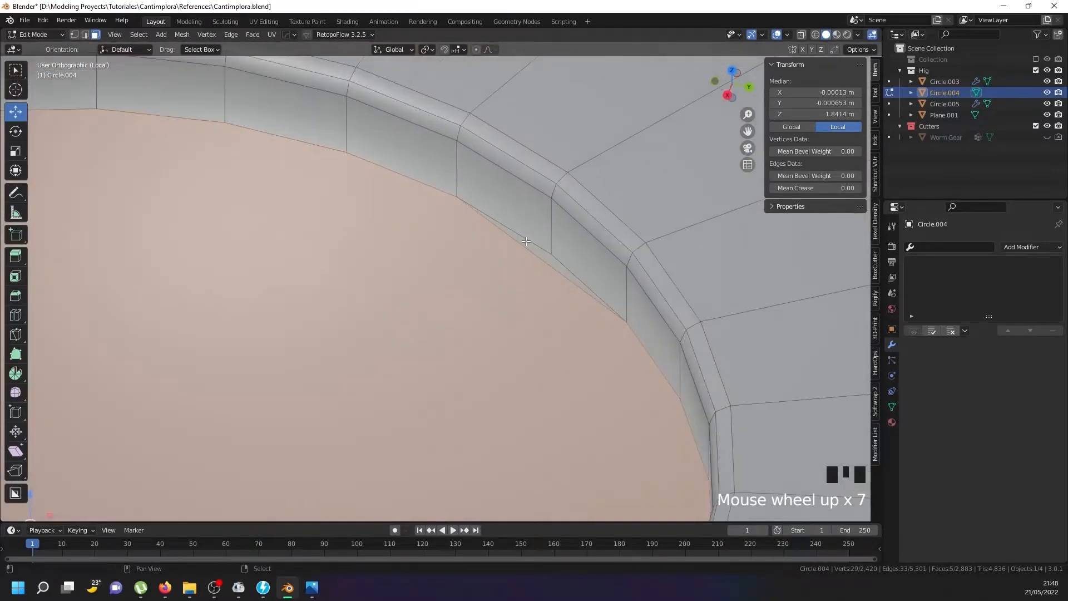
{"action": "right_click", "coordinate": [525, 241], "text": "shift"}
{"action": "key", "text": "f"}
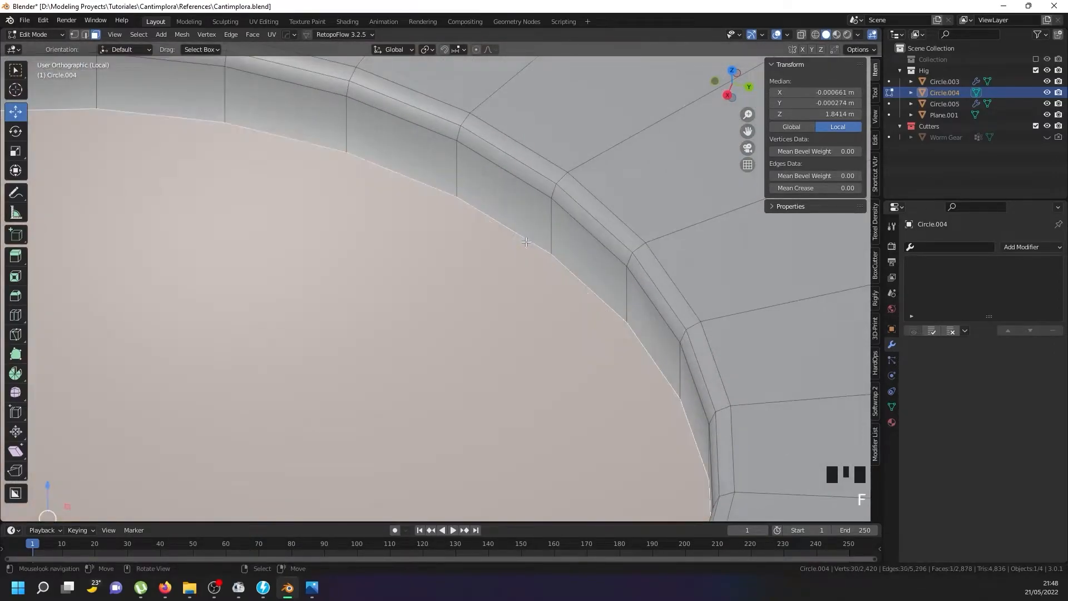
{"action": "scroll", "coordinate": [522, 242], "scroll_direction": "down", "scroll_amount": 15}
{"action": "key", "text": "Tab"}
{"action": "middle_click_drag", "start_coordinate": [516, 419], "coordinate": [501, 348]}
{"action": "scroll", "coordinate": [501, 347], "scroll_direction": "down", "scroll_amount": 6}
{"action": "scroll", "coordinate": [501, 347], "scroll_direction": "down", "scroll_amount": 1}
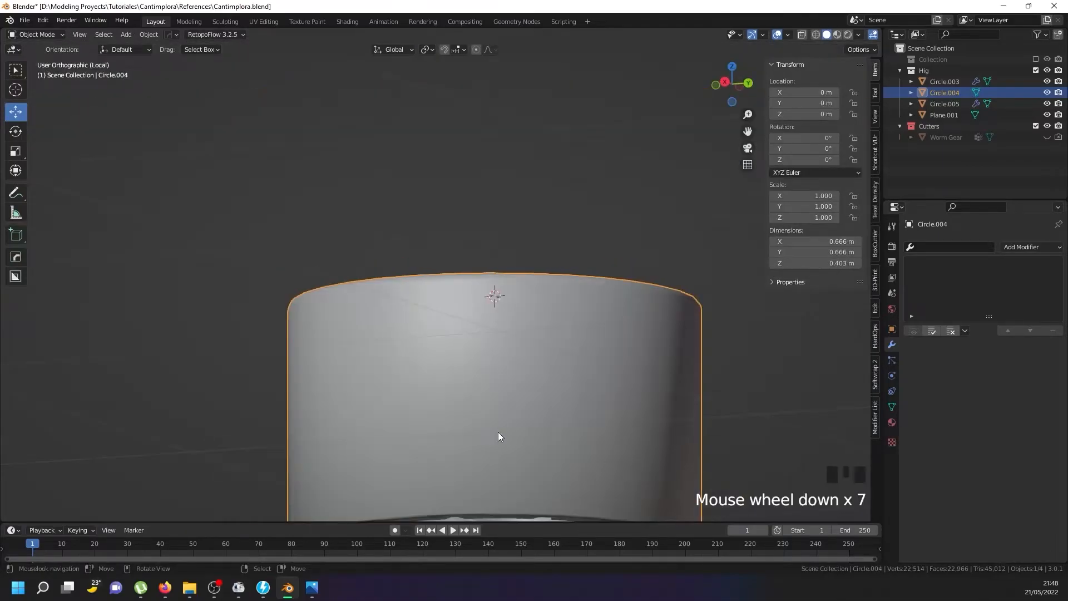
{"action": "middle_click_drag", "start_coordinate": [498, 432], "coordinate": [499, 316]}
{"action": "key", "text": "Tab"}
{"action": "scroll", "coordinate": [382, 326], "scroll_direction": "up", "scroll_amount": 4}
{"action": "right_click", "coordinate": [382, 326]}
{"action": "middle_click_drag", "start_coordinate": [383, 326], "coordinate": [397, 303]}
{"action": "right_click", "coordinate": [343, 343], "text": "shift"}
{"action": "scroll", "coordinate": [356, 337], "scroll_direction": "up", "scroll_amount": 5}
{"action": "right_click", "coordinate": [364, 334], "text": "shift"}
{"action": "scroll", "coordinate": [477, 283], "scroll_direction": "down", "scroll_amount": 4}
{"action": "right_click", "coordinate": [514, 271], "text": "shift"}
{"action": "scroll", "coordinate": [507, 276], "scroll_direction": "down", "scroll_amount": 6}
Clear the selection and box-select the faces along the cap's lower rim in wireframe from the front view
{"action": "key", "text": "KP_1"}
{"action": "scroll", "coordinate": [501, 278], "scroll_direction": "down", "scroll_amount": 1}
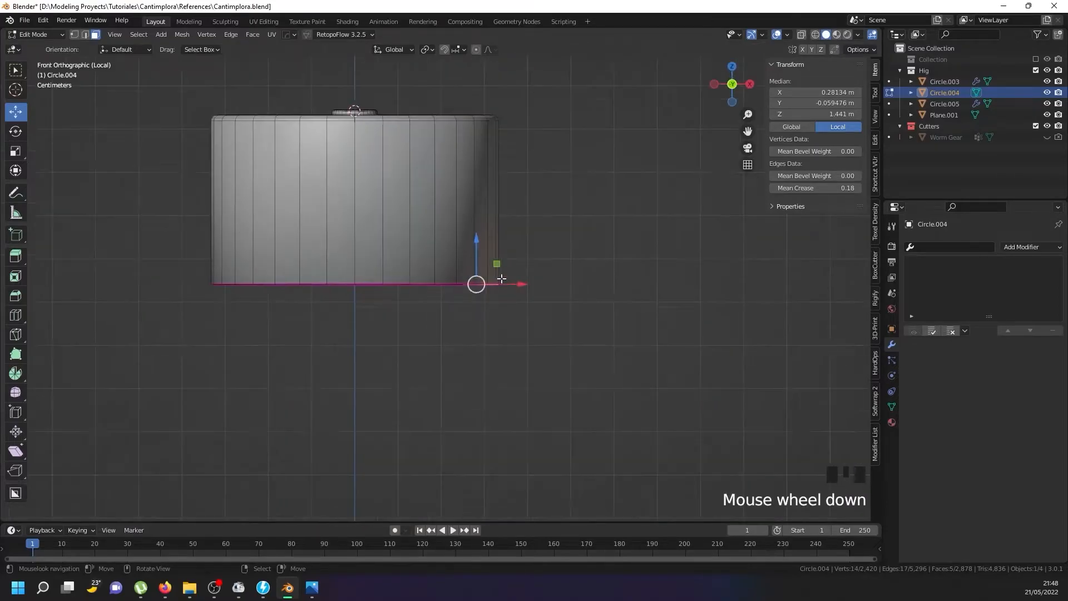
{"action": "scroll", "coordinate": [436, 291], "scroll_direction": "up", "scroll_amount": 4}
{"action": "key", "text": "alt+a"}
{"action": "key", "text": "z"}
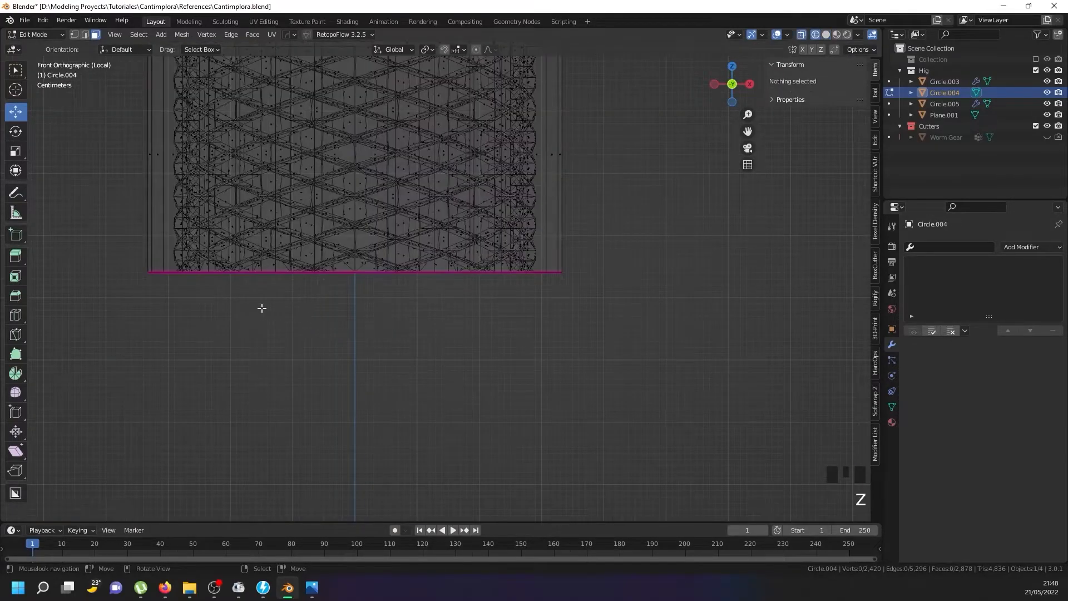
{"action": "key", "text": "b"}
{"action": "left_click_drag", "start_coordinate": [113, 308], "coordinate": [637, 270]}
{"action": "middle_click_drag", "start_coordinate": [392, 335], "coordinate": [378, 266]}
{"action": "key", "text": "z"}
Correct the rim selection face by face around the small thread faces at the notches
{"action": "scroll", "coordinate": [172, 258], "scroll_direction": "up", "scroll_amount": 6}
{"action": "right_click", "coordinate": [214, 279], "text": "shift"}
{"action": "middle_click_drag", "start_coordinate": [214, 280], "coordinate": [232, 319]}
{"action": "scroll", "coordinate": [232, 320], "scroll_direction": "down", "scroll_amount": 1}
{"action": "scroll", "coordinate": [412, 398], "scroll_direction": "up", "scroll_amount": 3}
{"action": "right_click", "coordinate": [518, 439], "text": "shift"}
{"action": "middle_click_drag", "start_coordinate": [518, 439], "coordinate": [317, 369]}
{"action": "scroll", "coordinate": [225, 441], "scroll_direction": "up", "scroll_amount": 5}
{"action": "scroll", "coordinate": [317, 369], "scroll_direction": "up", "scroll_amount": 3}
{"action": "right_click", "coordinate": [545, 333], "text": "shift"}
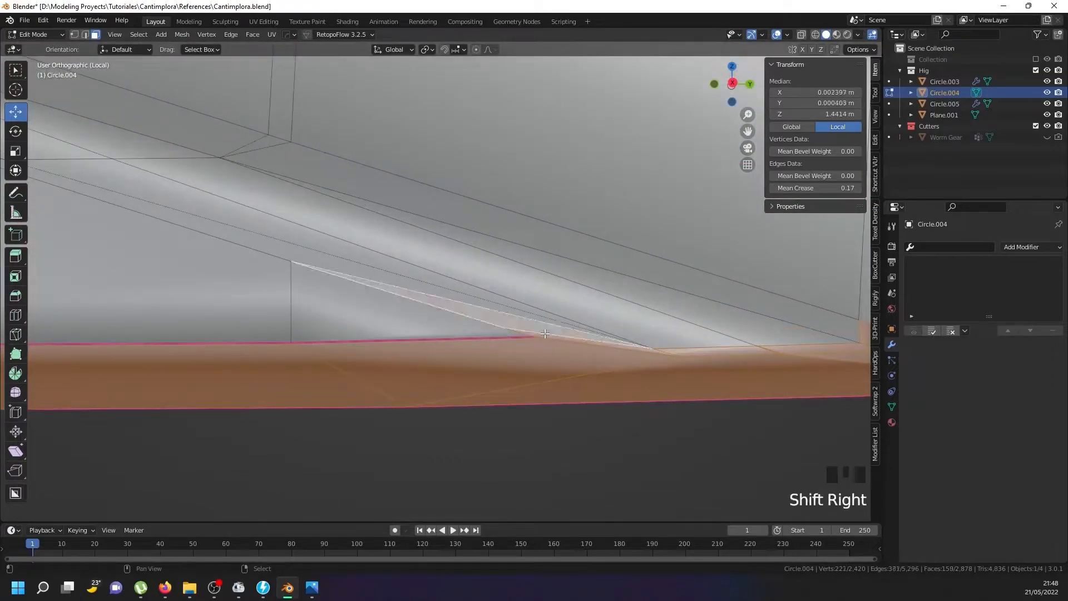
{"action": "key", "text": "ctrl+z"}
{"action": "right_click", "coordinate": [573, 342], "text": "shift"}
{"action": "middle_click_drag", "start_coordinate": [709, 355], "coordinate": [510, 365], "text": "shift"}
{"action": "right_click", "coordinate": [515, 359], "text": "shift"}
{"action": "right_click", "coordinate": [590, 357], "text": "shift"}
{"action": "scroll", "coordinate": [590, 358], "scroll_direction": "down", "scroll_amount": 4}
Deselect the thread faces just above the rim plane and delete the selected faces of the cap's lower rim
{"action": "key", "text": "KP_1"}
{"action": "scroll", "coordinate": [519, 326], "scroll_direction": "down", "scroll_amount": 6}
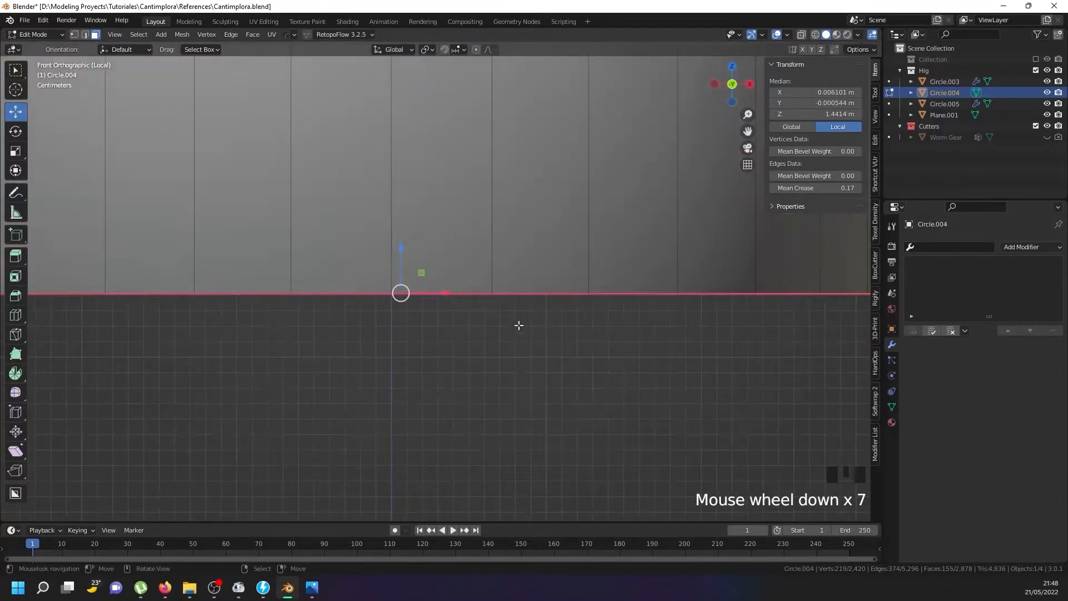
{"action": "scroll", "coordinate": [450, 303], "scroll_direction": "down", "scroll_amount": 5}
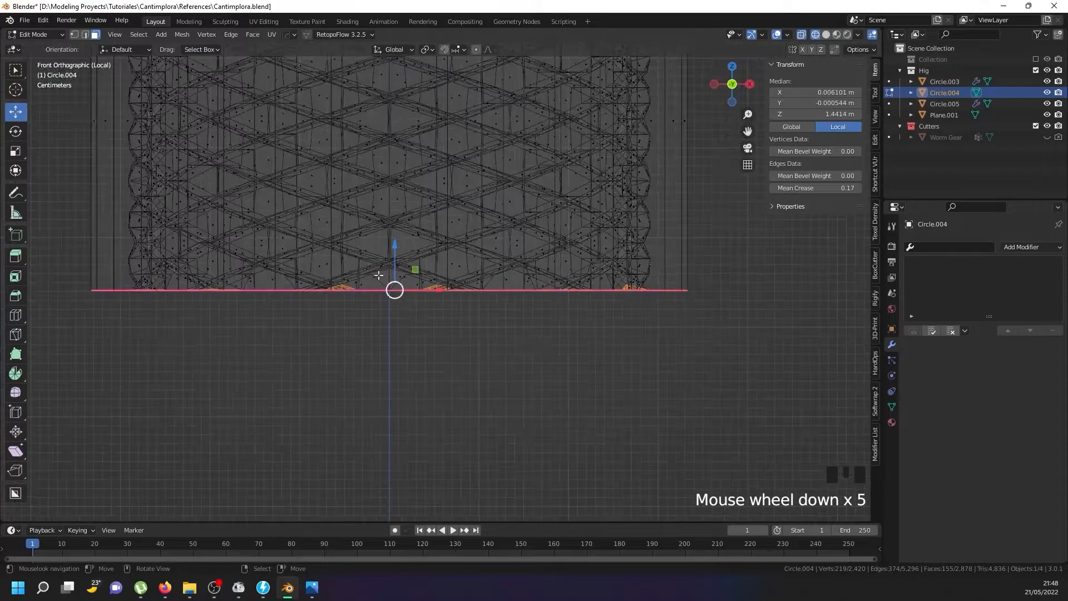
{"action": "key", "text": "b"}
{"action": "left_click_drag", "start_coordinate": [191, 213], "coordinate": [653, 289]}
{"action": "middle_click_drag", "start_coordinate": [589, 296], "coordinate": [438, 174]}
{"action": "scroll", "coordinate": [438, 174], "scroll_direction": "down", "scroll_amount": 2}
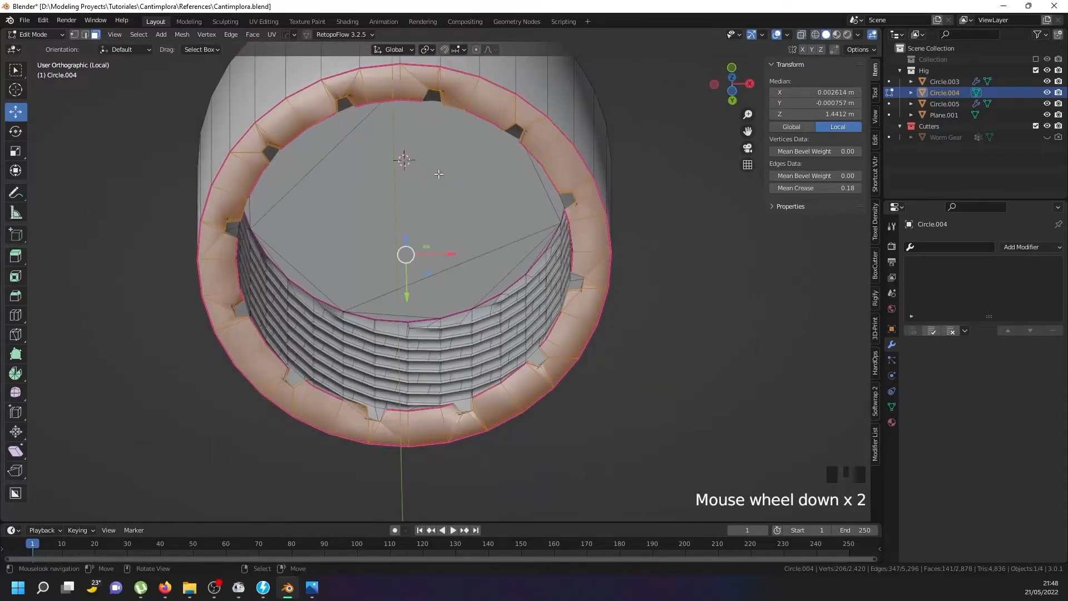
{"action": "key", "text": "x"}
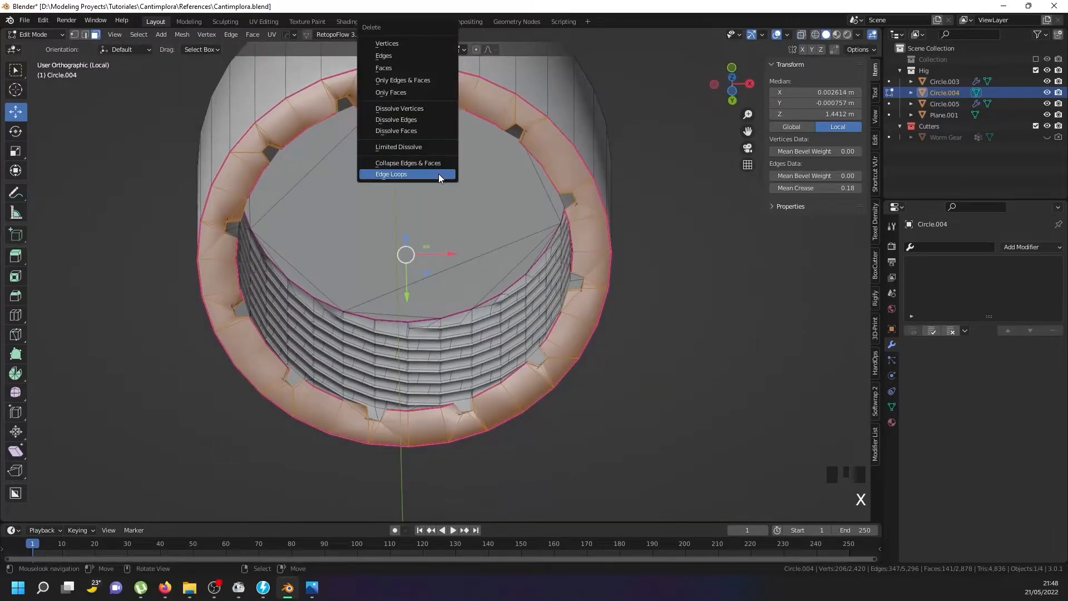
{"action": "left_click", "coordinate": [403, 56]}
{"action": "middle_click_drag", "start_coordinate": [403, 162], "coordinate": [370, 121]}
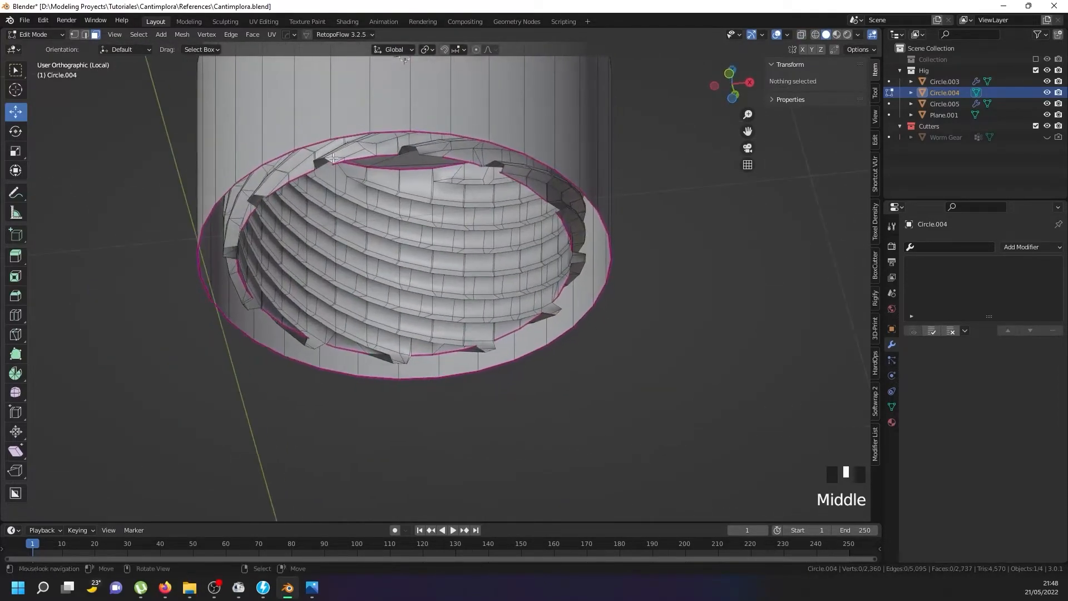
{"action": "scroll", "coordinate": [368, 122], "scroll_direction": "up", "scroll_amount": 5}
{"action": "right_click", "coordinate": [324, 159]}
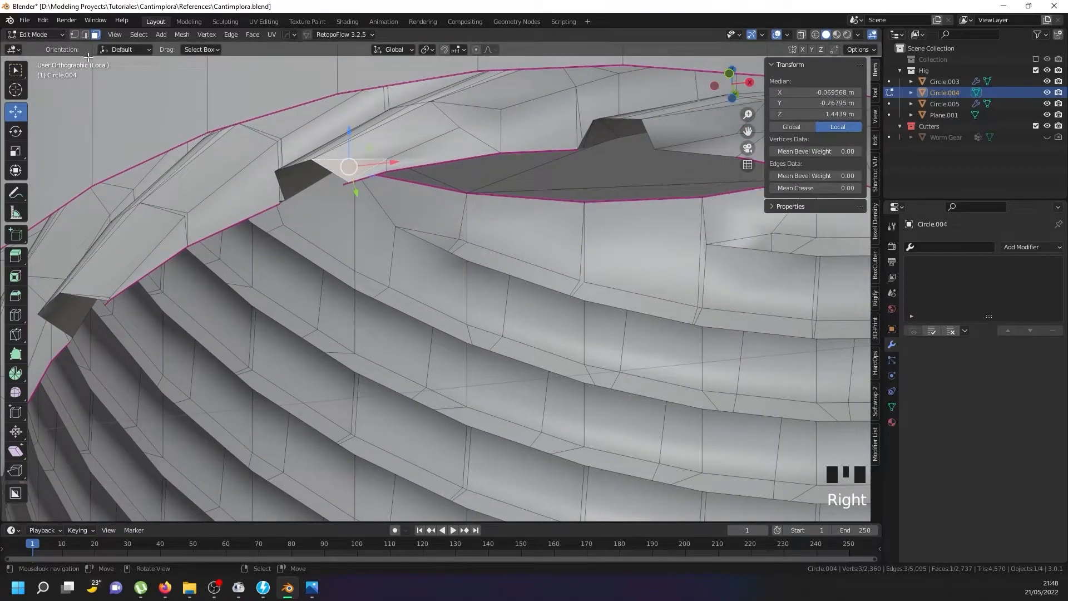
{"action": "left_click", "coordinate": [75, 34]}
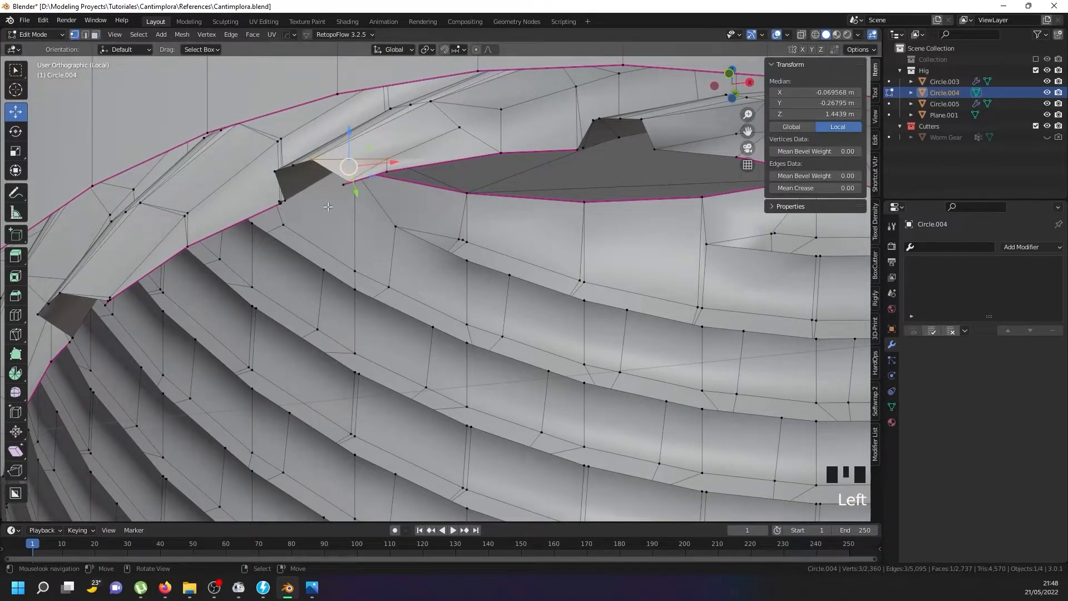
{"action": "scroll", "coordinate": [328, 206], "scroll_direction": "down", "scroll_amount": 5}
{"action": "key", "text": "KP_1"}
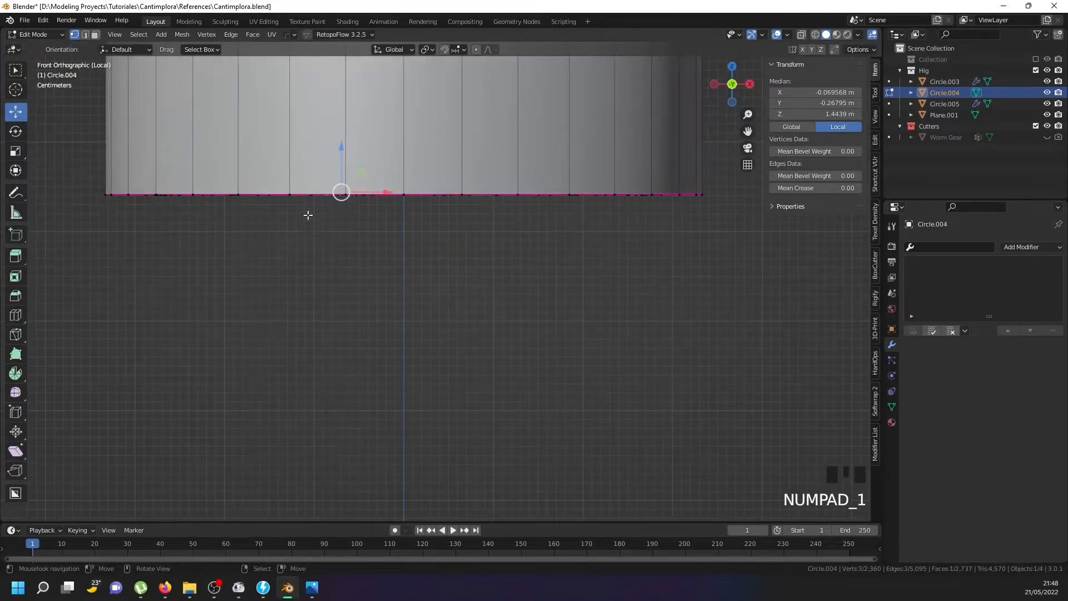
{"action": "key", "text": "z"}
{"action": "key", "text": "alt+a"}
{"action": "key", "text": "b"}
{"action": "left_click_drag", "start_coordinate": [85, 223], "coordinate": [784, 190]}
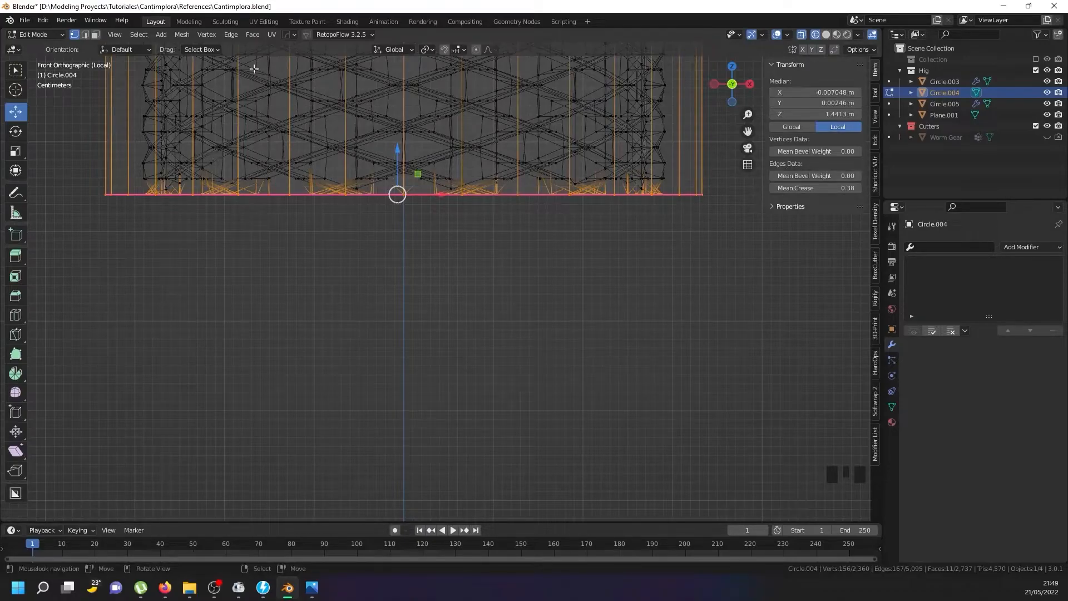
{"action": "left_click", "coordinate": [99, 37]}
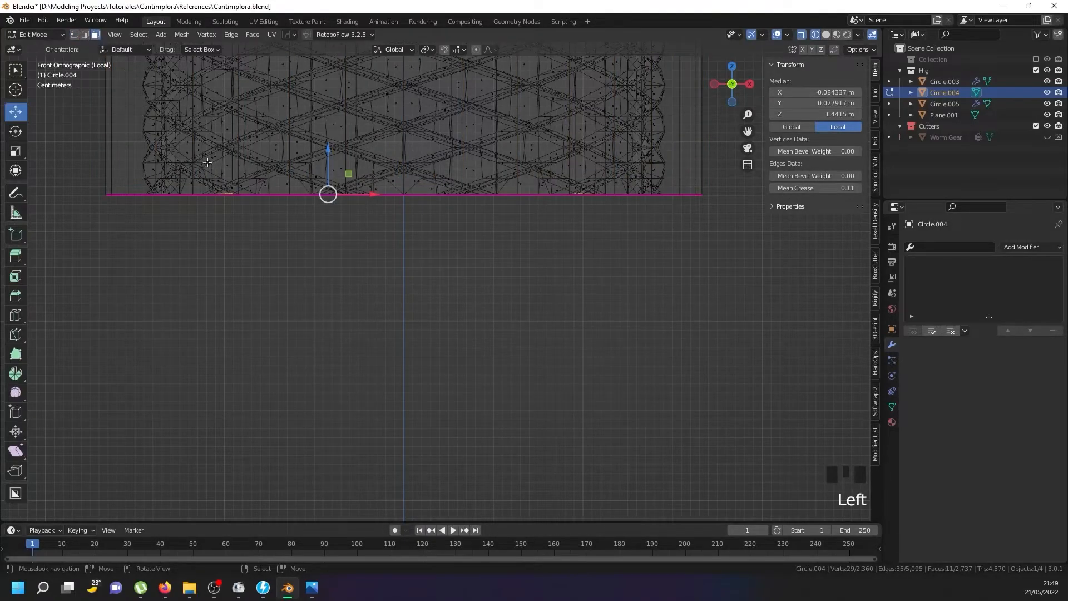
{"action": "scroll", "coordinate": [224, 199], "scroll_direction": "up", "scroll_amount": 11}
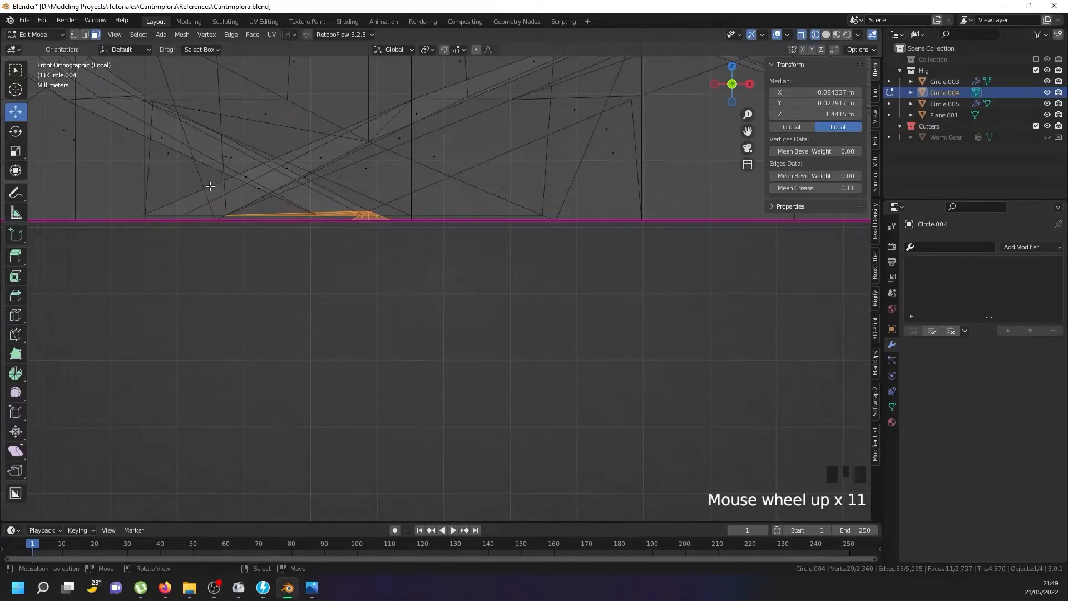
{"action": "key", "text": "b"}
{"action": "mouse_move", "coordinate": [186, 179]}
{"action": "middle_mouse_down"}
{"action": "mouse_move", "coordinate": [381, 227]}
{"action": "mouse_move", "coordinate": [400, 225]}
{"action": "mouse_move", "coordinate": [441, 184]}
{"action": "mouse_move", "coordinate": [416, 197]}
{"action": "middle_mouse_up"}
{"action": "scroll", "coordinate": [392, 212], "scroll_direction": "down", "scroll_amount": 10}
{"action": "key", "text": "z"}
Select the inner and outer edges bordering the cap's open lower rim in edge mode and set their Mean Crease to 1.00
{"action": "left_click", "coordinate": [84, 34]}
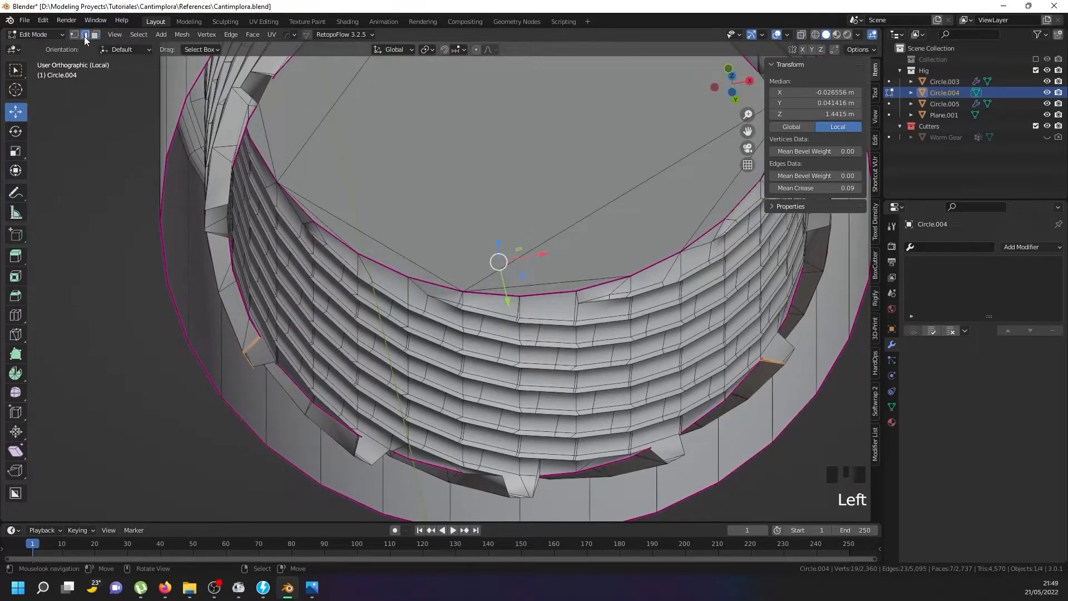
{"action": "scroll", "coordinate": [197, 154], "scroll_direction": "down", "scroll_amount": 6}
{"action": "key", "text": "KP_1"}
{"action": "scroll", "coordinate": [239, 182], "scroll_direction": "up", "scroll_amount": 3}
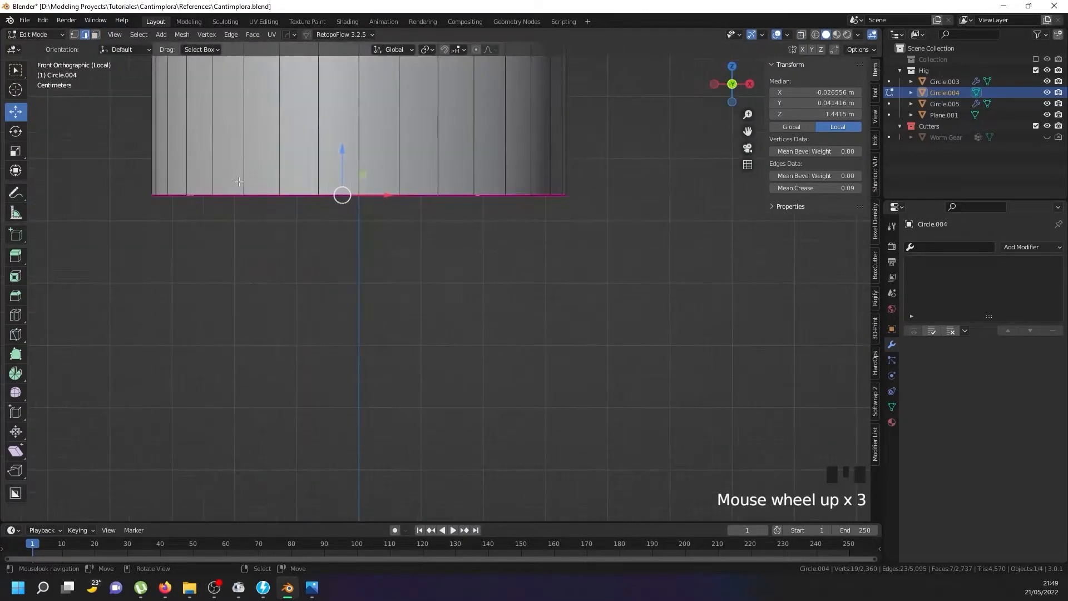
{"action": "key", "text": "shift+z"}
{"action": "key", "text": "alt+a"}
{"action": "key", "text": "b"}
{"action": "left_click_drag", "start_coordinate": [114, 223], "coordinate": [601, 194]}
{"action": "middle_click_drag", "start_coordinate": [372, 188], "coordinate": [312, 163]}
{"action": "key", "text": "shift+z"}
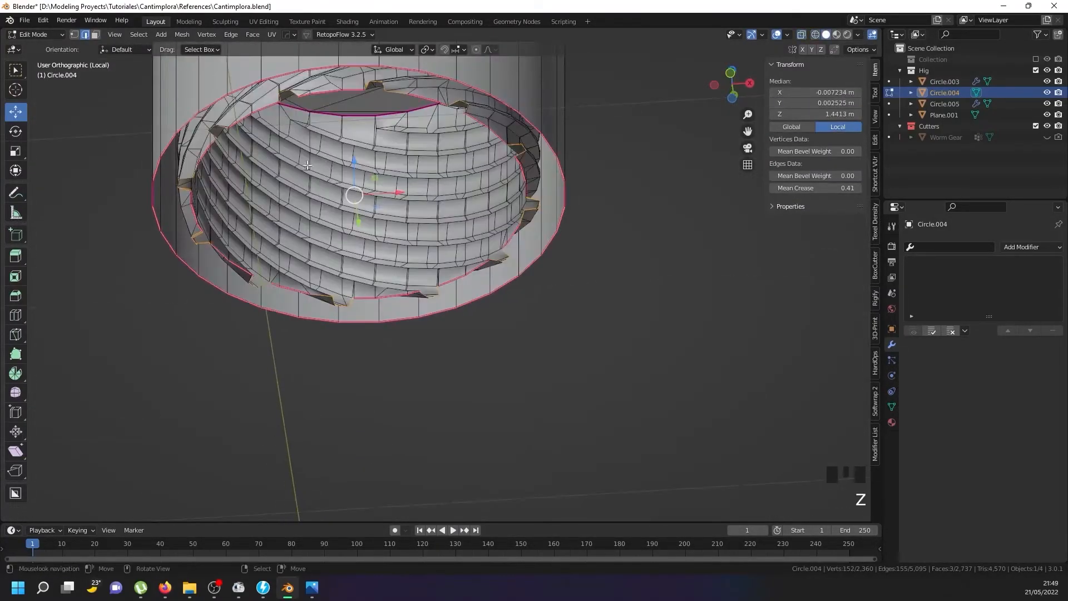
{"action": "left_click_drag", "start_coordinate": [828, 188], "coordinate": [868, 188]}
{"action": "scroll", "coordinate": [289, 81], "scroll_direction": "up", "scroll_amount": 3}
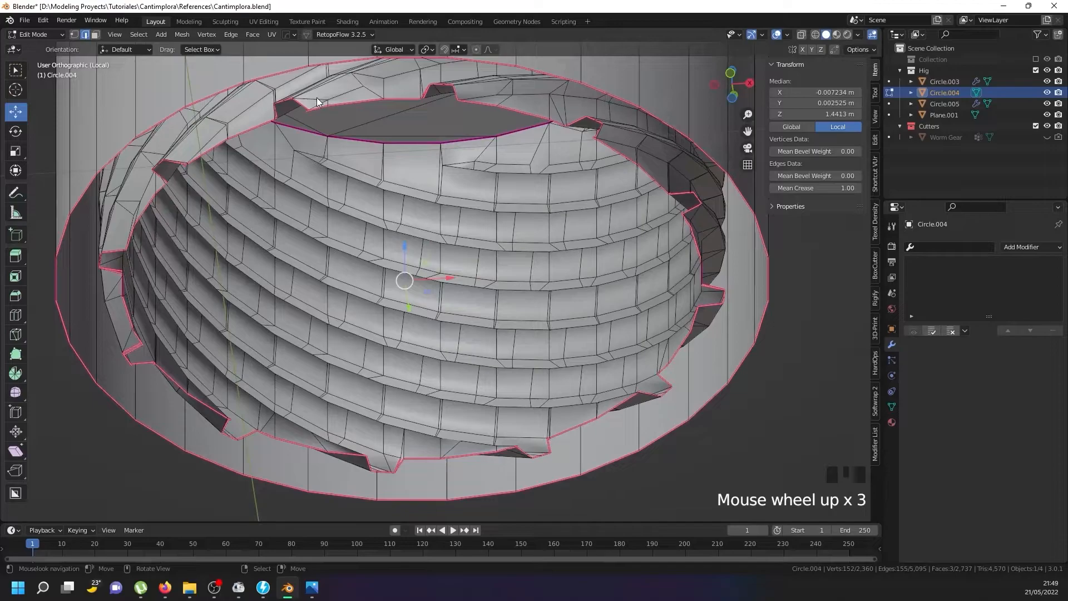
Try to fill the cap's open lower rim with faces from the selected border edges
{"action": "key", "text": "t"}
{"action": "key", "text": "t"}
{"action": "key", "text": "f"}
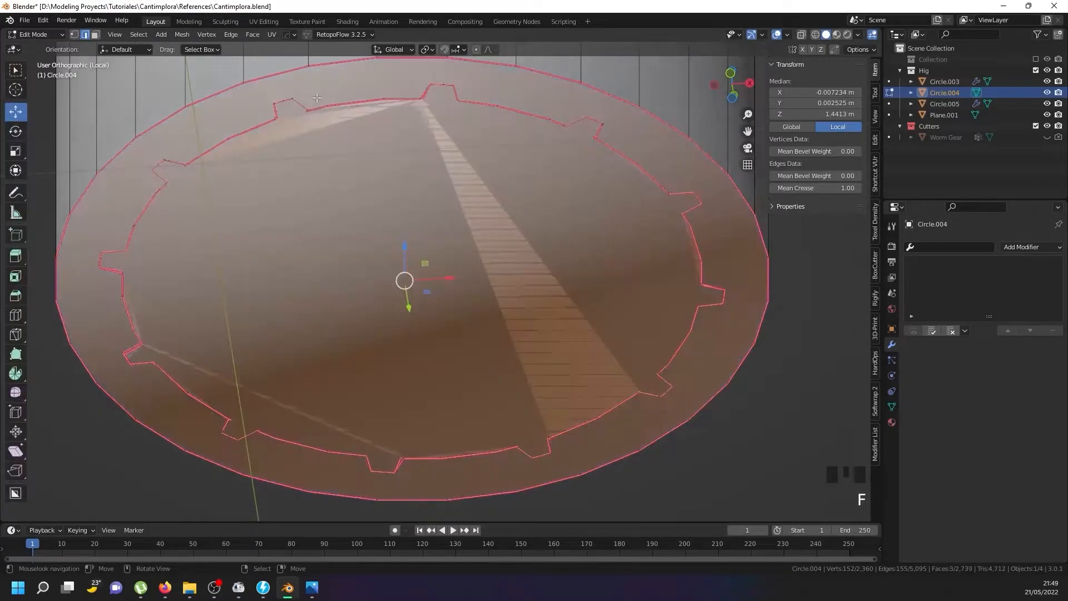
{"action": "key", "text": "ctrl+z"}
Switch to vertex selection and try to slide the inner rim vertex beside a thread notch along its edge
{"action": "middle_click_drag", "start_coordinate": [314, 116], "coordinate": [331, 317], "text": "shift"}
{"action": "scroll", "coordinate": [332, 317], "scroll_direction": "up", "scroll_amount": 5}
{"action": "right_click", "coordinate": [343, 246]}
{"action": "middle_click_drag", "start_coordinate": [343, 245], "coordinate": [337, 113]}
{"action": "scroll", "coordinate": [336, 114], "scroll_direction": "down", "scroll_amount": 1}
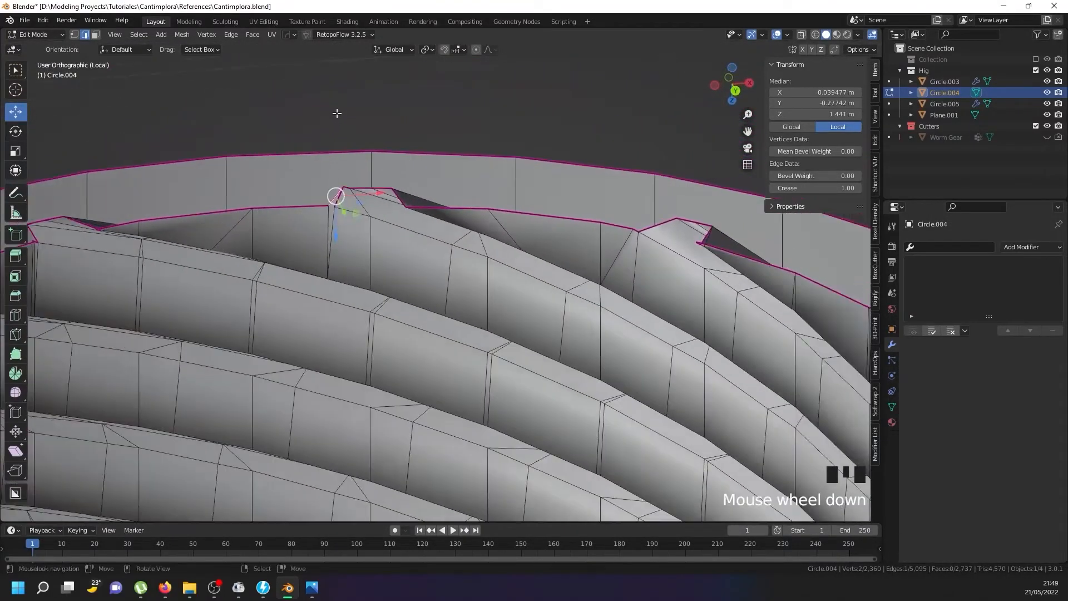
{"action": "left_click", "coordinate": [76, 34]}
{"action": "right_click", "coordinate": [334, 207]}
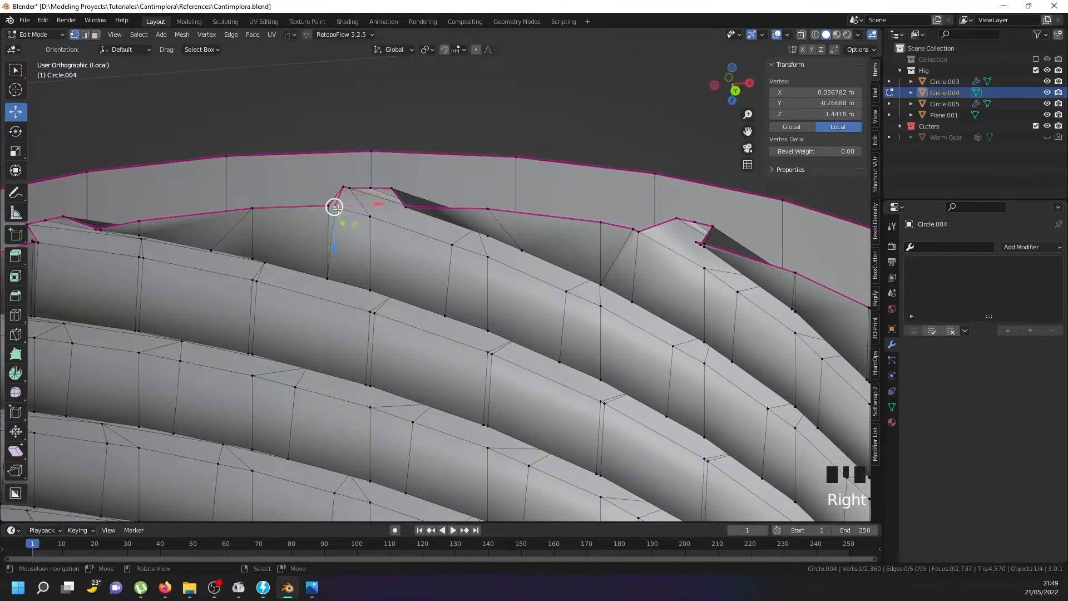
{"action": "key", "text": "g"}
{"action": "key", "text": "g"}
{"action": "right_click", "coordinate": [241, 181]}
Slide the offset vertex at the thread notch's corner onto the neighbouring inner rim vertex with a factor of 1
{"action": "scroll", "coordinate": [374, 220], "scroll_direction": "up", "scroll_amount": 6}
{"action": "right_click", "coordinate": [374, 220], "text": "shift"}
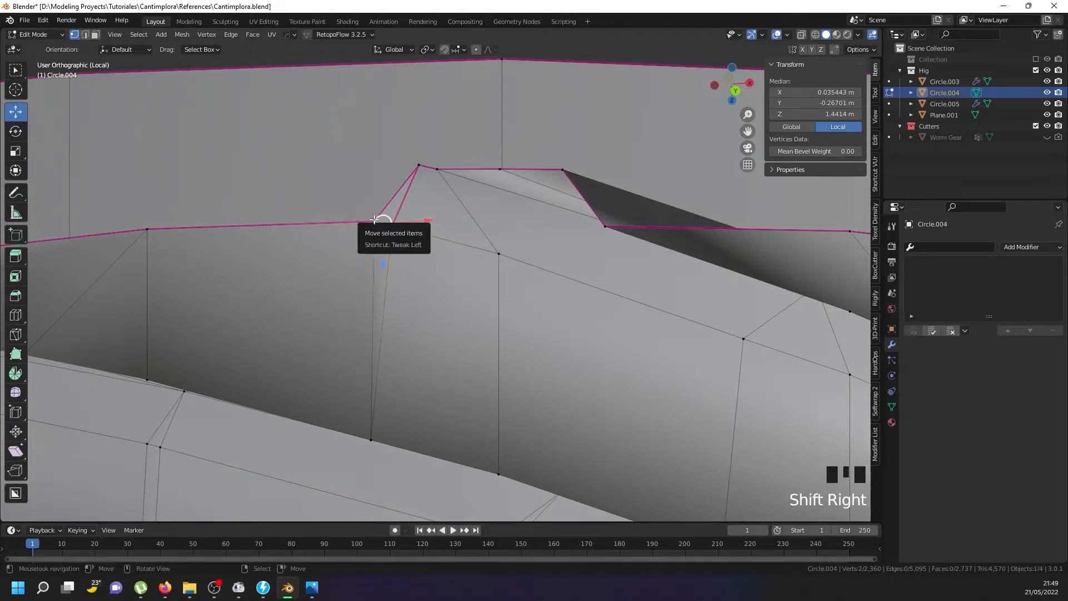
{"action": "right_click", "coordinate": [395, 239]}
{"action": "key", "text": "g"}
{"action": "key", "text": "g"}
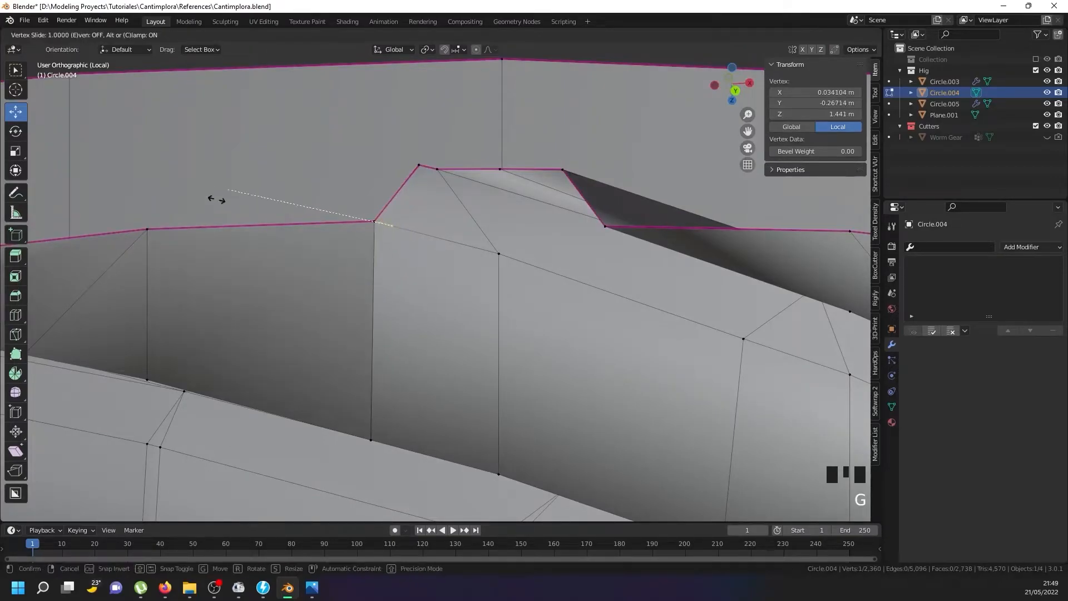
{"action": "left_click", "coordinate": [222, 200]}
Slide the stray vertex at the next thread notch's corner onto the neighbouring inner rim vertex with a factor of 1
{"action": "scroll", "coordinate": [331, 199], "scroll_direction": "down", "scroll_amount": 6}
{"action": "right_click", "coordinate": [712, 244]}
{"action": "middle_click_drag", "start_coordinate": [712, 244], "coordinate": [608, 276]}
{"action": "scroll", "coordinate": [601, 267], "scroll_direction": "up", "scroll_amount": 4}
{"action": "key", "text": "g"}
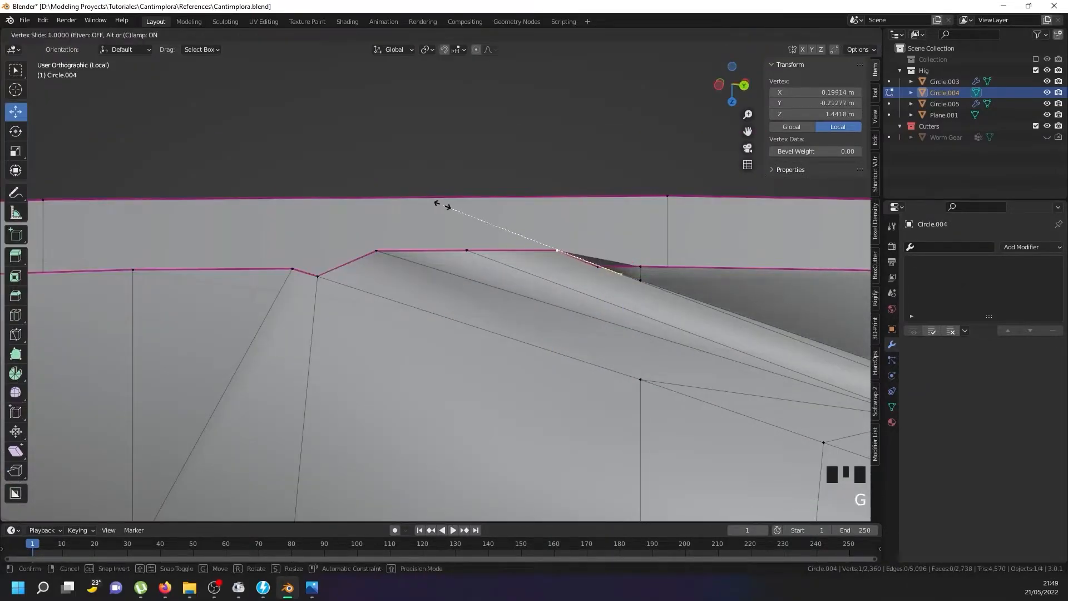
{"action": "left_click", "coordinate": [555, 245]}
{"action": "middle_click_drag", "start_coordinate": [555, 246], "coordinate": [559, 251]}
{"action": "key", "text": "ctrl+z"}
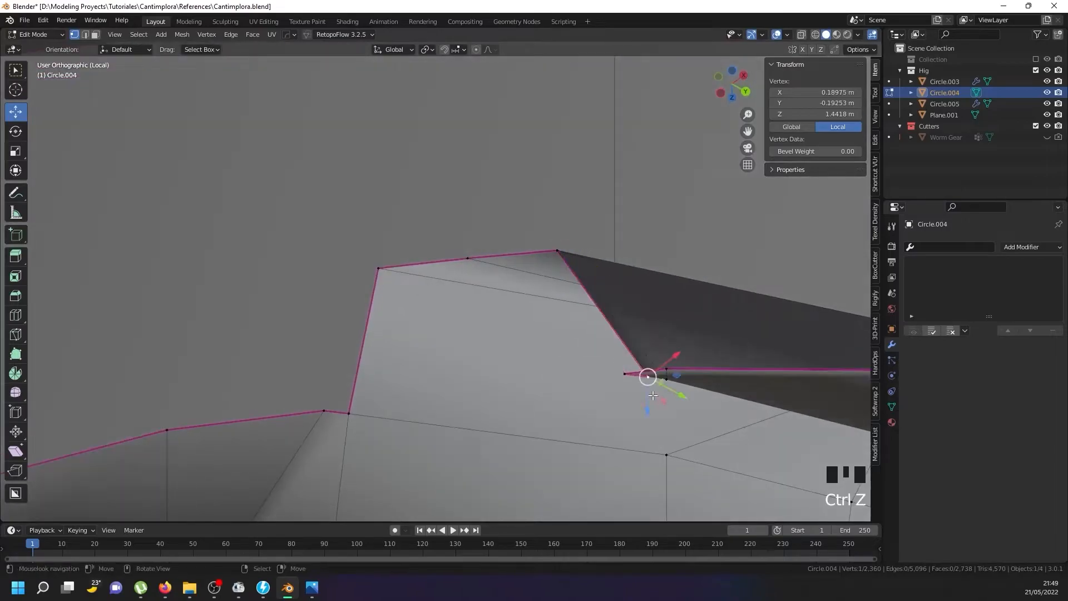
{"action": "key", "text": "g"}
{"action": "key", "text": "g"}
{"action": "left_click", "coordinate": [635, 379]}
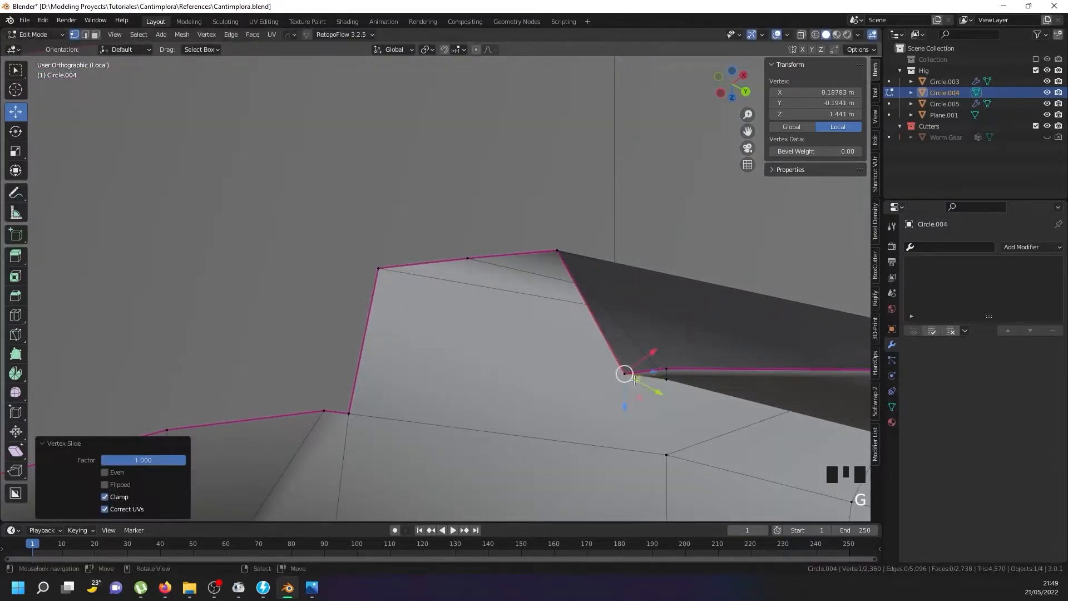
Slide the doubled corner vertices of the following thread notch along their edges onto the adjacent rim vertex with a factor of 1
{"action": "scroll", "coordinate": [664, 379], "scroll_direction": "down", "scroll_amount": 10}
{"action": "middle_click_drag", "start_coordinate": [665, 378], "coordinate": [472, 298], "text": "shift"}
{"action": "scroll", "coordinate": [469, 293], "scroll_direction": "up", "scroll_amount": 9}
{"action": "key", "text": "g"}
{"action": "key", "text": "g"}
{"action": "left_click", "coordinate": [485, 313]}
{"action": "right_click", "coordinate": [468, 306]}
{"action": "key", "text": "g"}
{"action": "key", "text": "g"}
{"action": "left_click", "coordinate": [547, 321]}
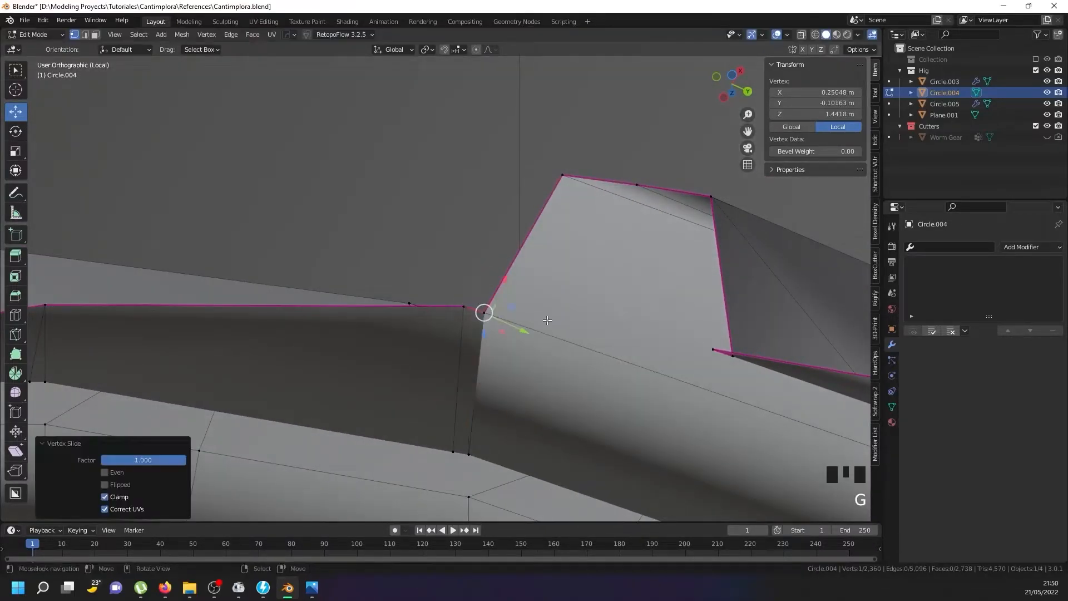
Slide the stray vertex on the opposite side of that notch onto its neighbouring corner vertex with a factor of 1
{"action": "scroll", "coordinate": [472, 305], "scroll_direction": "down", "scroll_amount": 3}
{"action": "right_click", "coordinate": [468, 305]}
{"action": "middle_click_drag", "start_coordinate": [469, 306], "coordinate": [351, 302], "text": "shift"}
{"action": "right_click", "coordinate": [512, 328]}
{"action": "right_click", "coordinate": [513, 328]}
{"action": "key", "text": "g"}
{"action": "key", "text": "g"}
{"action": "left_click", "coordinate": [460, 300]}
{"action": "scroll", "coordinate": [481, 301], "scroll_direction": "down", "scroll_amount": 4}
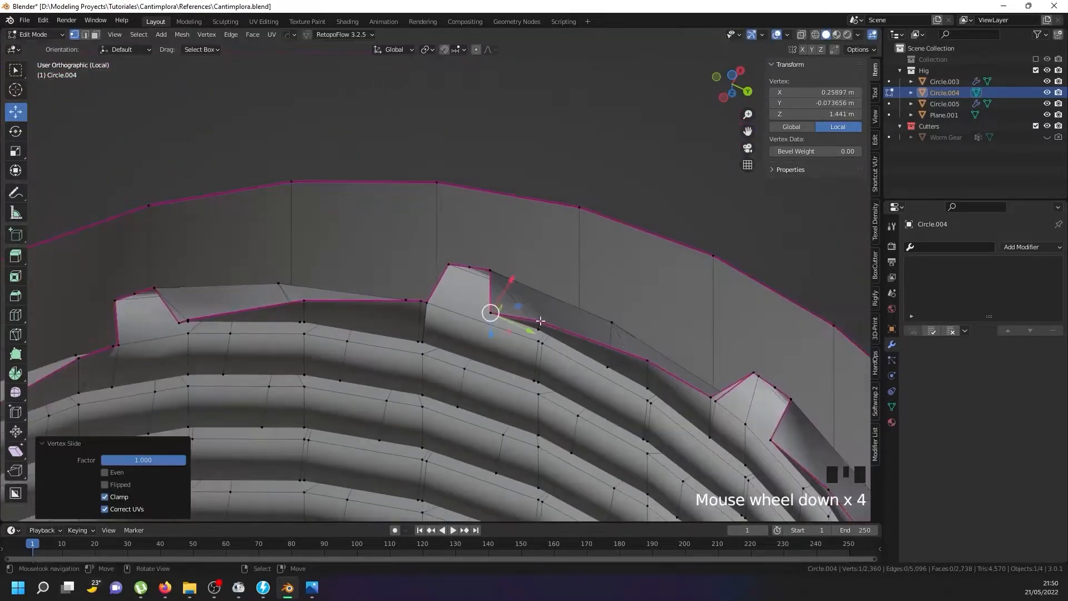
Select the offset base vertex of the adjacent thread notch and slide it onto the neighbouring inner rim vertex
{"action": "middle_click_drag", "start_coordinate": [628, 345], "coordinate": [440, 274], "text": "shift"}
{"action": "scroll", "coordinate": [539, 332], "scroll_direction": "up", "scroll_amount": 3}
{"action": "right_click", "coordinate": [527, 330], "text": "shift"}
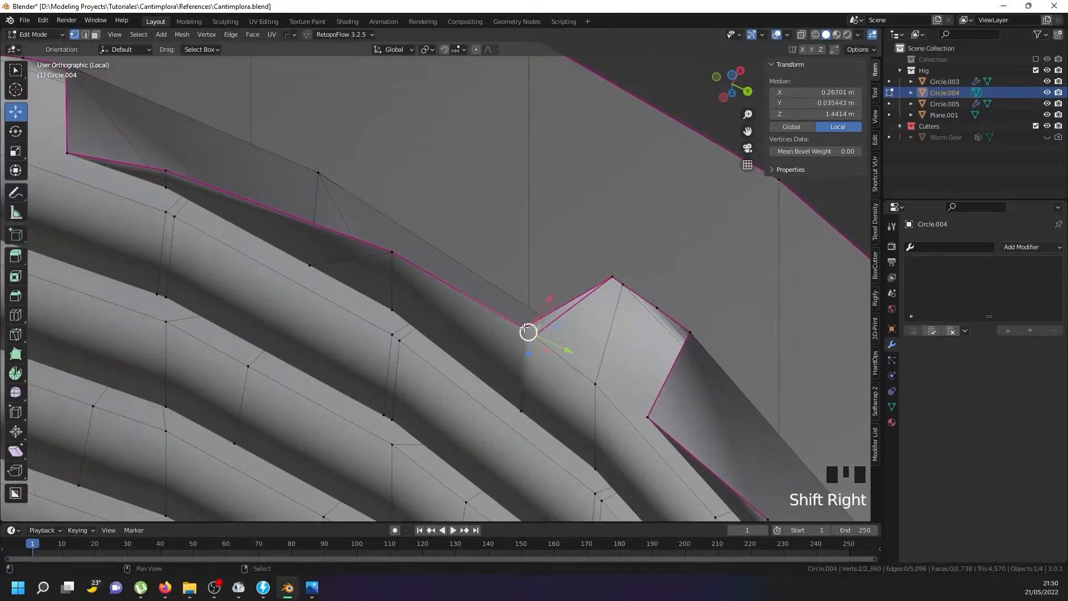
{"action": "right_click", "coordinate": [531, 333]}
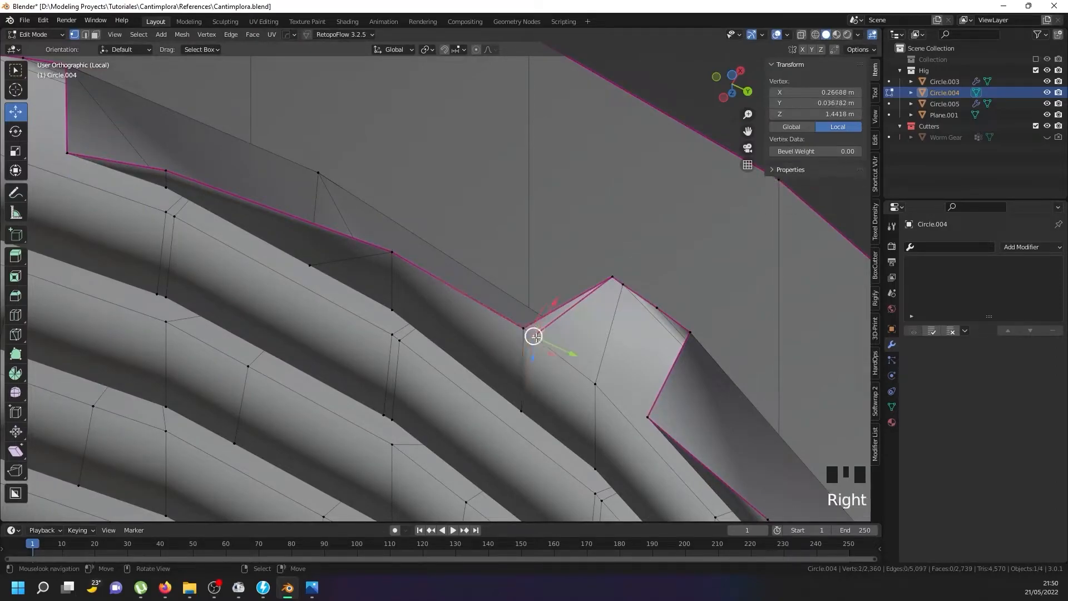
{"action": "key", "text": "g"}
{"action": "key", "text": "g"}
{"action": "left_click", "coordinate": [484, 285]}
Slide the extra vertices along the top edge of the same thread notch onto its corner vertices
{"action": "middle_click_drag", "start_coordinate": [641, 308], "coordinate": [554, 256], "text": "shift"}
{"action": "right_click", "coordinate": [536, 277]}
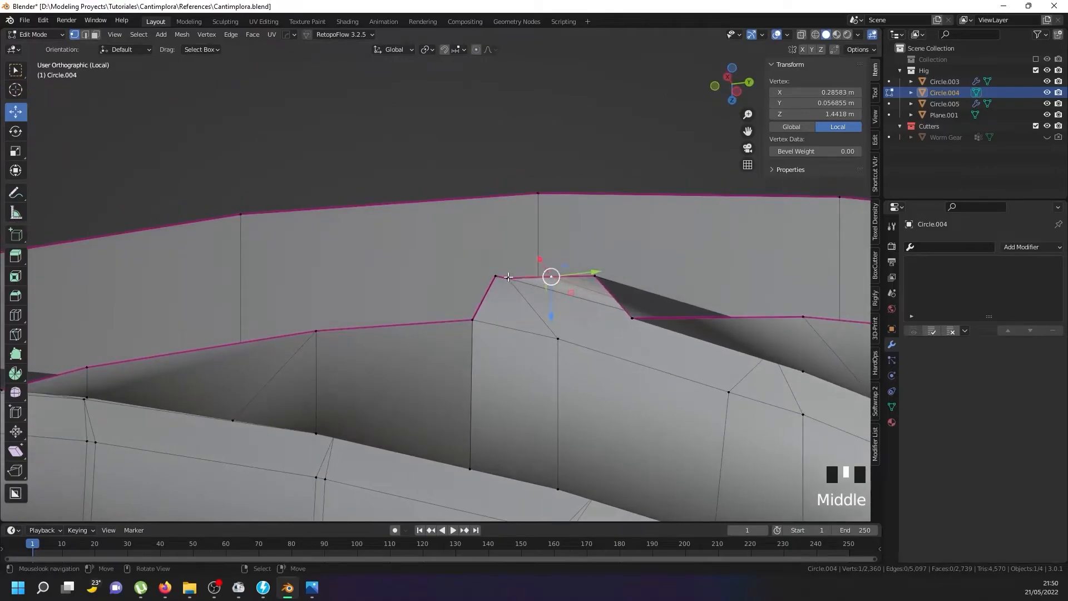
{"action": "key", "text": "g"}
{"action": "key", "text": "g"}
{"action": "left_click", "coordinate": [426, 259]}
{"action": "key", "text": "g"}
{"action": "key", "text": "g"}
{"action": "left_click", "coordinate": [611, 275]}
Select the whole cap mesh and merge its vertices by distance at 0.0001 m
{"action": "scroll", "coordinate": [639, 275], "scroll_direction": "down", "scroll_amount": 6}
{"action": "key", "text": "a"}
{"action": "key", "text": "a"}
{"action": "key", "text": "a"}
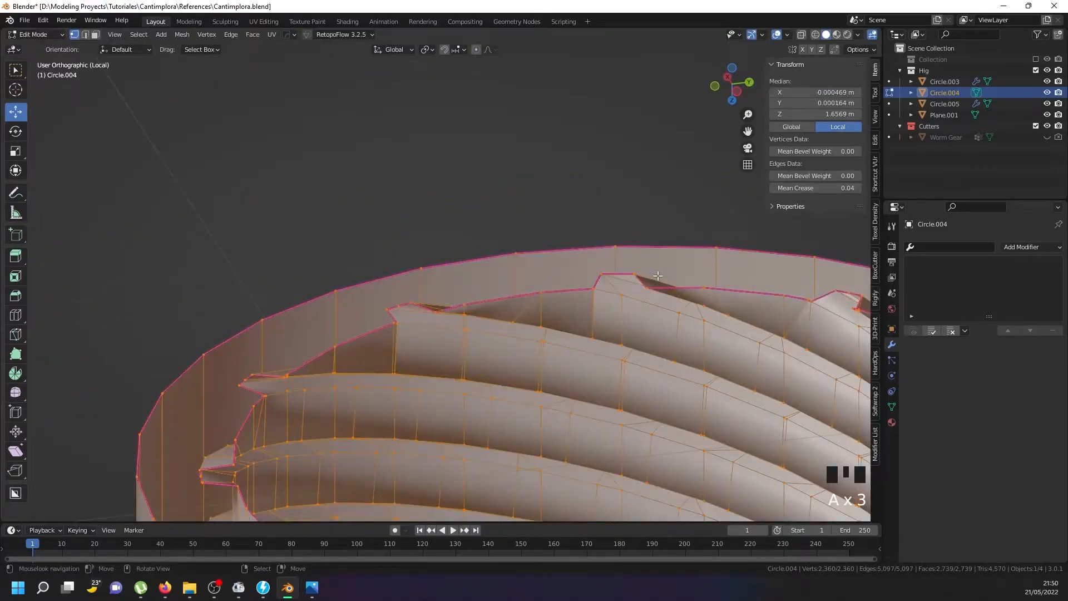
{"action": "key", "text": "w"}
{"action": "mouse_move", "coordinate": [658, 275]}
{"action": "left_click", "coordinate": [698, 313]}
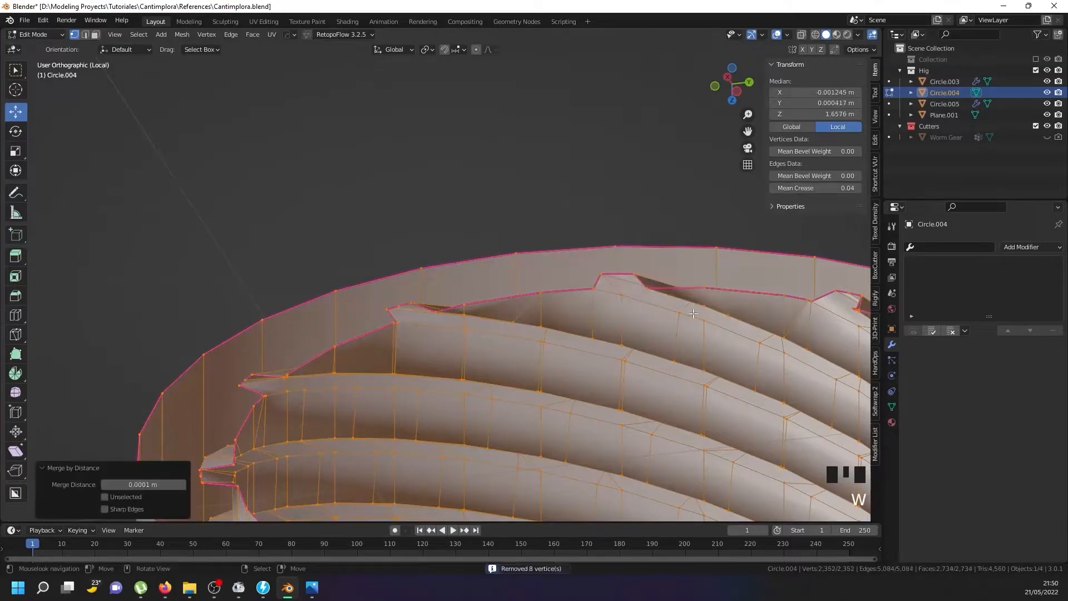
Fill a face between two vertices on a thread notch's top edge and the two facing outer rim vertices
{"action": "middle_click_drag", "start_coordinate": [401, 284], "coordinate": [387, 293]}
{"action": "scroll", "coordinate": [378, 295], "scroll_direction": "up", "scroll_amount": 2}
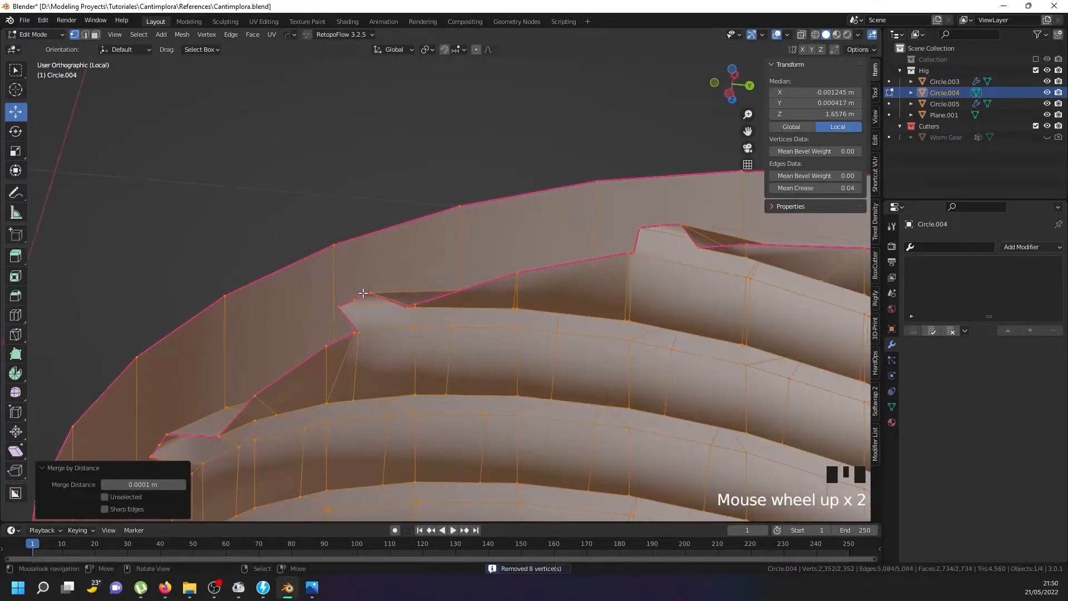
{"action": "right_click", "coordinate": [367, 293]}
{"action": "right_click", "coordinate": [355, 298], "text": "shift"}
{"action": "right_click", "coordinate": [338, 247], "text": "shift"}
{"action": "right_click", "coordinate": [449, 221], "text": "shift"}
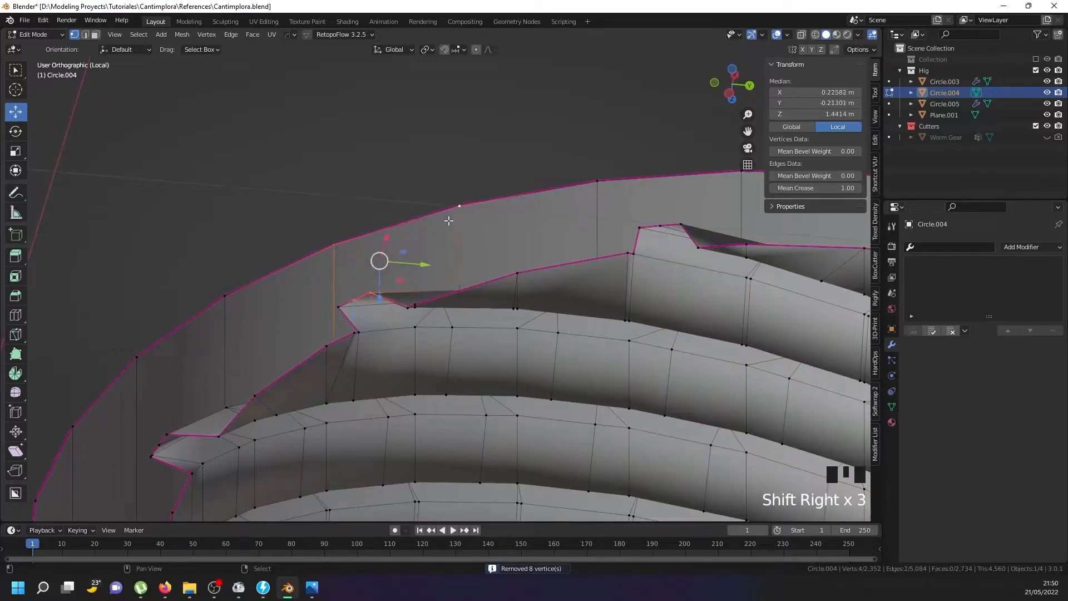
{"action": "key", "text": "f"}
Select the path of edges along the thin strip at the opposite thread notch and slide it onto the neighbouring rim edges
{"action": "scroll", "coordinate": [449, 221], "scroll_direction": "down", "scroll_amount": 9}
{"action": "scroll", "coordinate": [523, 368], "scroll_direction": "up", "scroll_amount": 4}
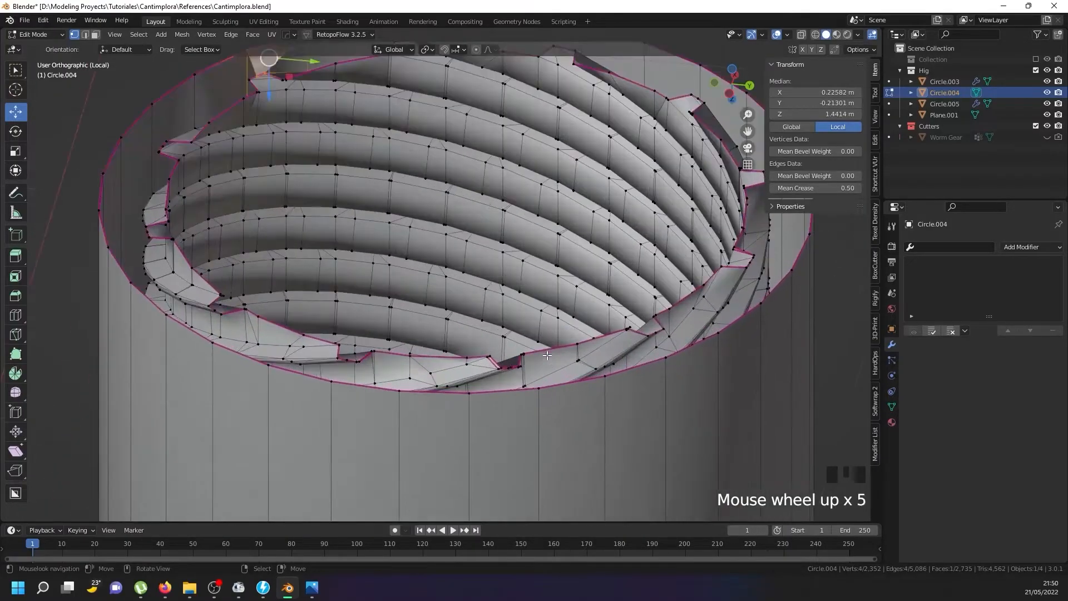
{"action": "scroll", "coordinate": [523, 368], "scroll_direction": "up", "scroll_amount": 4}
{"action": "right_click", "coordinate": [512, 366]}
{"action": "middle_click_drag", "start_coordinate": [512, 366], "coordinate": [472, 376]}
{"action": "right_click", "coordinate": [415, 311]}
{"action": "scroll", "coordinate": [518, 376], "scroll_direction": "up", "scroll_amount": 5}
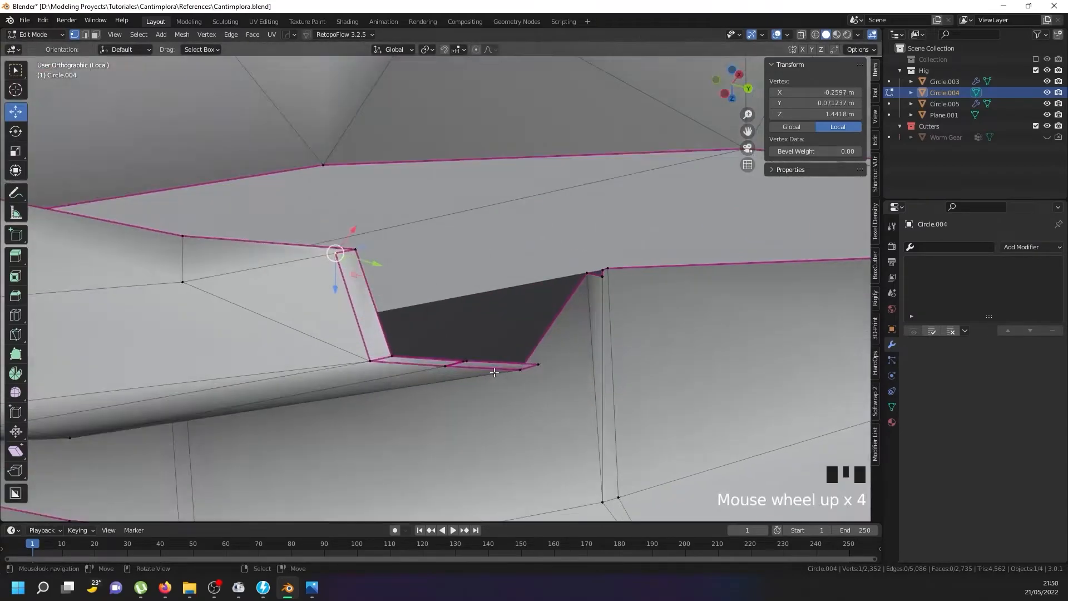
{"action": "right_click", "coordinate": [518, 376], "text": "ctrl"}
{"action": "key", "text": "g"}
{"action": "key", "text": "g"}
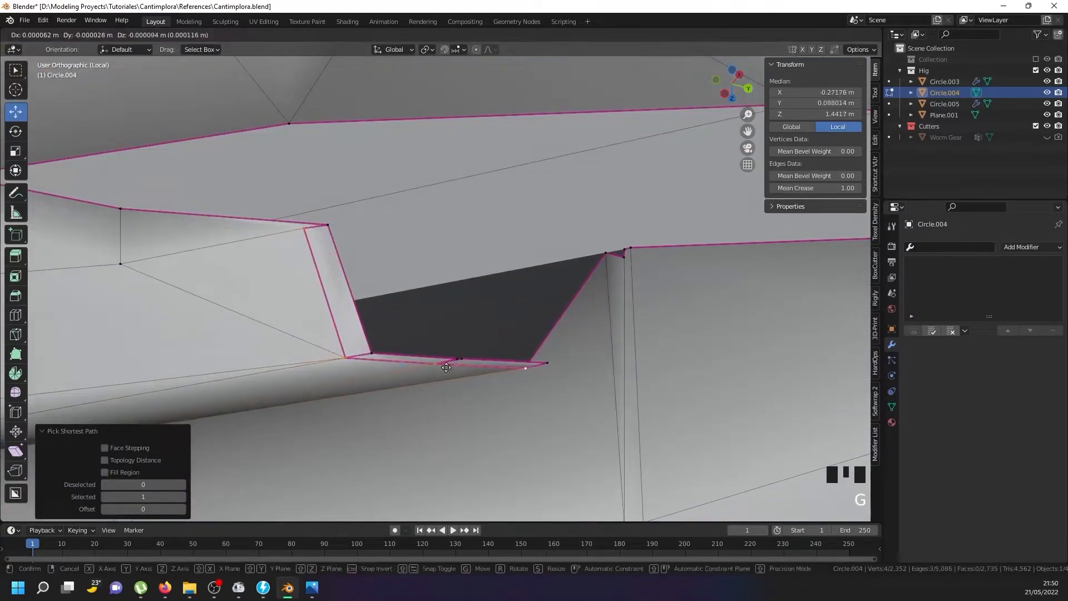
{"action": "left_click", "coordinate": [476, 247]}
Select all of the cap's vertices and merge the overlapping ones by distance
{"action": "scroll", "coordinate": [475, 247], "scroll_direction": "down", "scroll_amount": 3}
{"action": "key", "text": "a"}
{"action": "key", "text": "a"}
{"action": "key", "text": "a"}
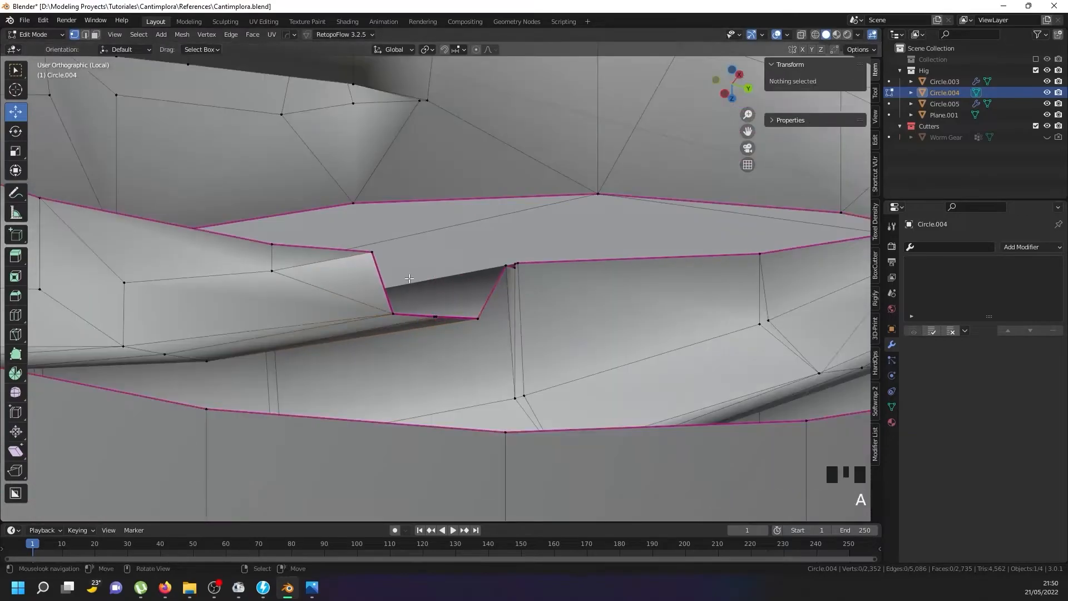
{"action": "key", "text": "w"}
{"action": "mouse_move", "coordinate": [408, 278]}
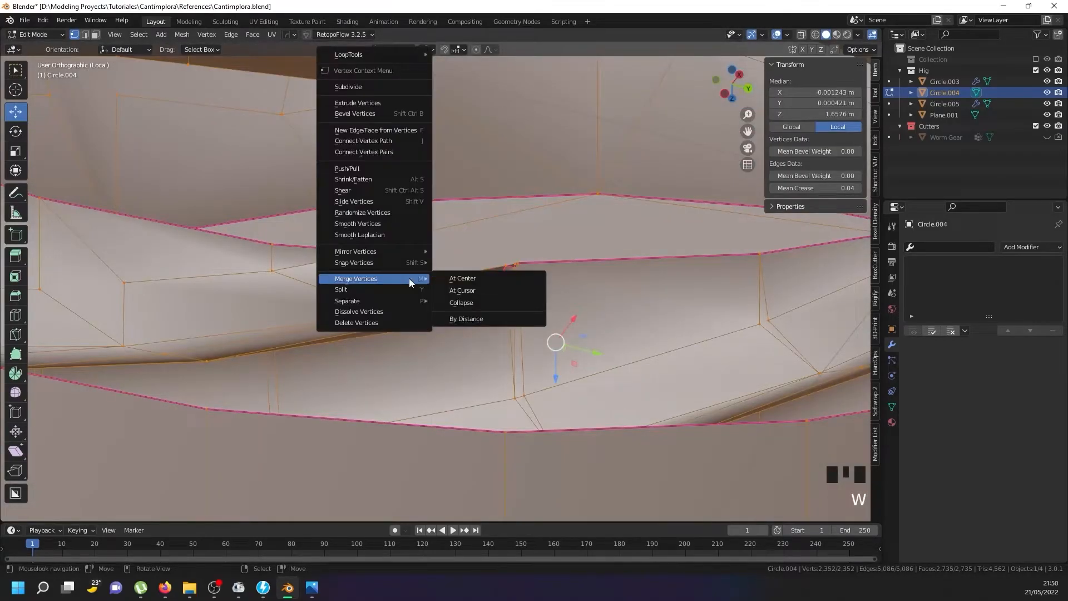
{"action": "left_click", "coordinate": [465, 318]}
Slide the middle vertex on the notch's lower edge along its edge to meet the overlapping vertex
{"action": "right_click", "coordinate": [507, 267]}
{"action": "right_click", "coordinate": [476, 318]}
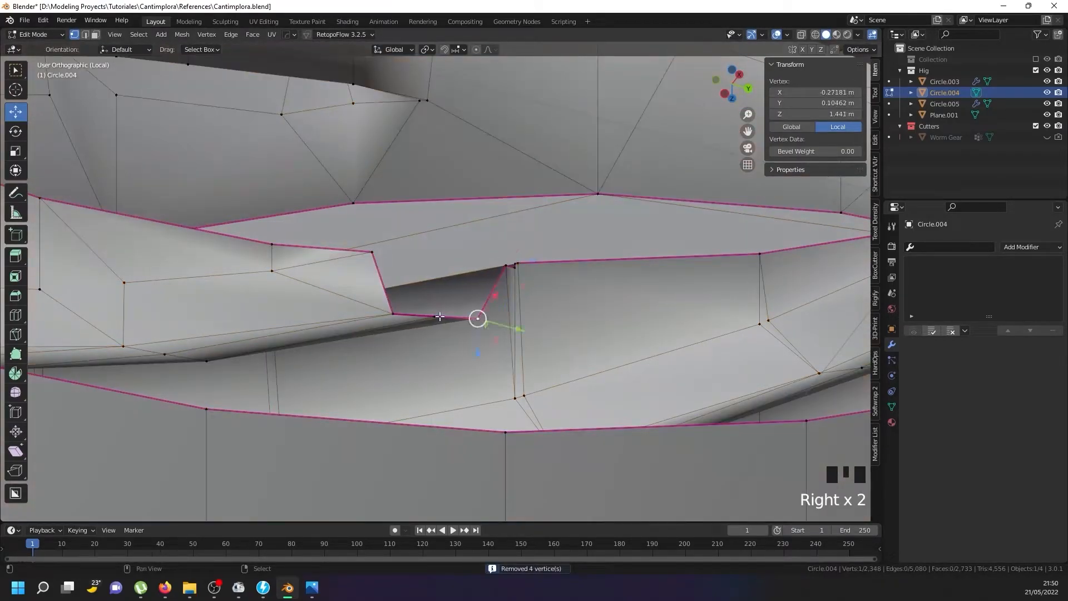
{"action": "scroll", "coordinate": [478, 317], "scroll_direction": "up", "scroll_amount": 5}
{"action": "right_click", "coordinate": [433, 312]}
{"action": "key", "text": "g"}
{"action": "key", "text": "g"}
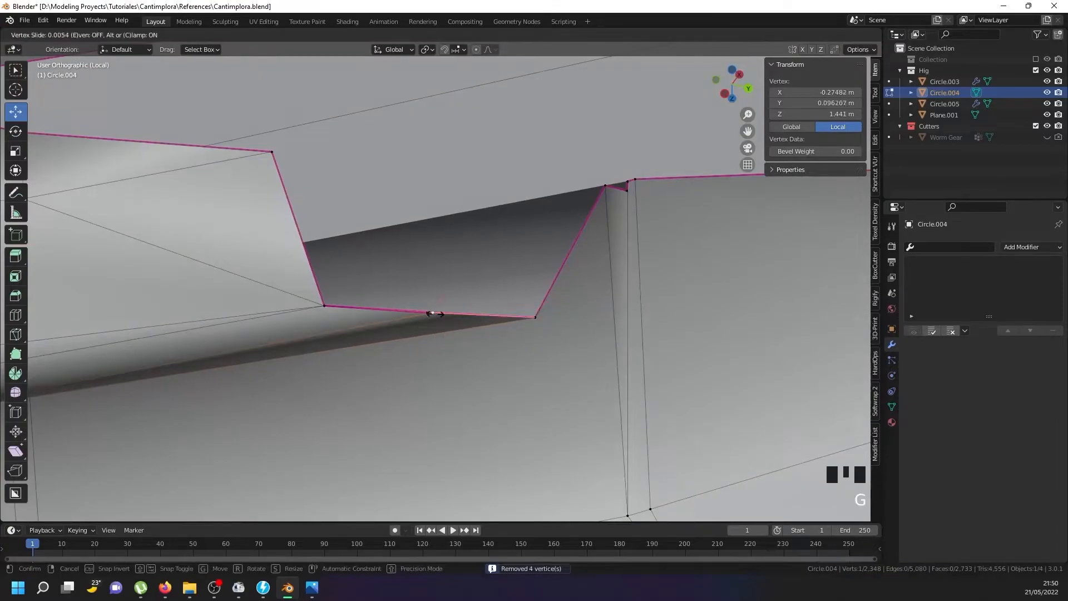
{"action": "left_click", "coordinate": [436, 312]}
{"action": "right_click", "coordinate": [425, 312]}
Merge the entire mesh by distance to weld the vertices on the notch's lower edge
{"action": "key", "text": "a"}
{"action": "key", "text": "a"}
{"action": "key", "text": "a"}
{"action": "key", "text": "w"}
{"action": "mouse_move", "coordinate": [523, 313]}
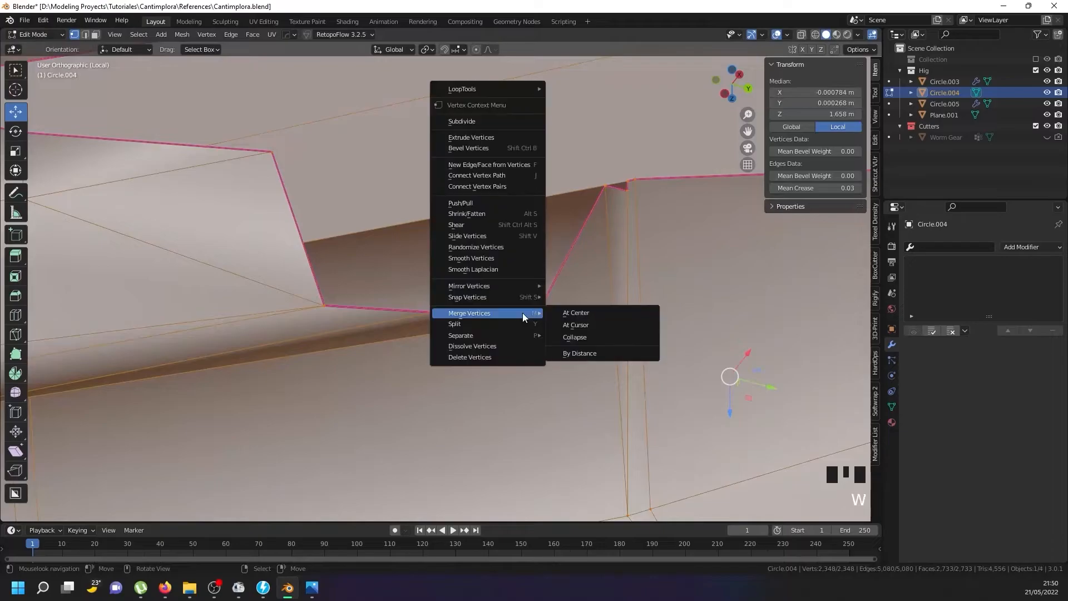
{"action": "left_click", "coordinate": [559, 353]}
Fill a face between two vertices on the notch's lower edge and the two facing outer rim vertices
{"action": "right_click", "coordinate": [432, 310]}
{"action": "right_click", "coordinate": [482, 312], "text": "shift"}
{"action": "scroll", "coordinate": [503, 312], "scroll_direction": "down", "scroll_amount": 8}
{"action": "middle_click_drag", "start_coordinate": [503, 312], "coordinate": [514, 389]}
{"action": "right_click", "coordinate": [530, 401], "text": "shift"}
{"action": "right_click", "coordinate": [346, 387], "text": "shift"}
{"action": "key", "text": "f"}
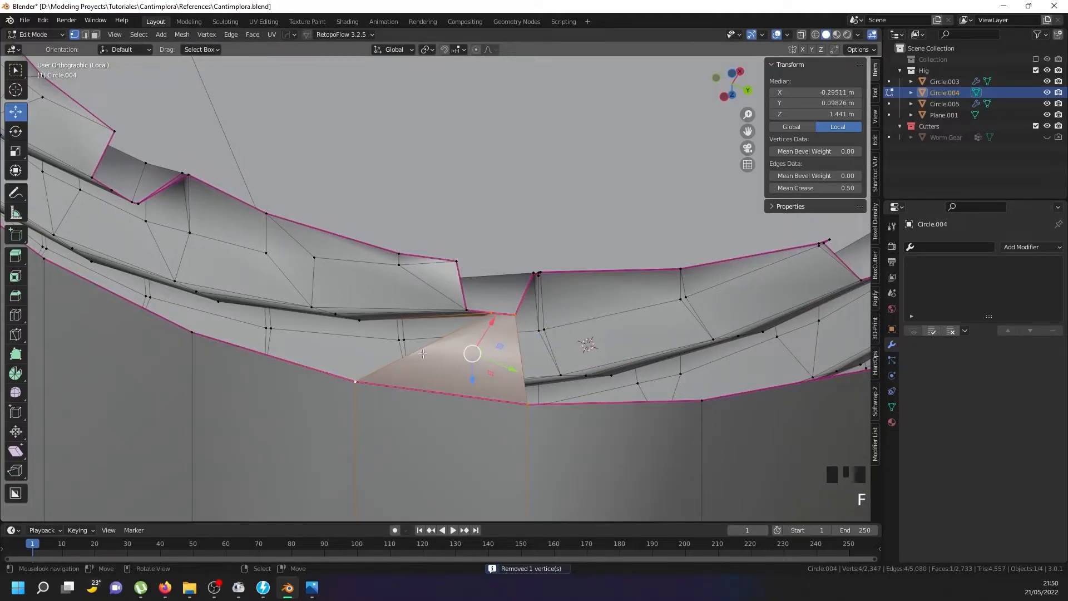
Select the border loop of one rim opening between the two bridging faces and fill it with a single face
{"action": "right_click", "coordinate": [465, 309]}
{"action": "right_click", "coordinate": [466, 310], "text": "alt+shift"}
{"action": "scroll", "coordinate": [456, 308], "scroll_direction": "down", "scroll_amount": 8}
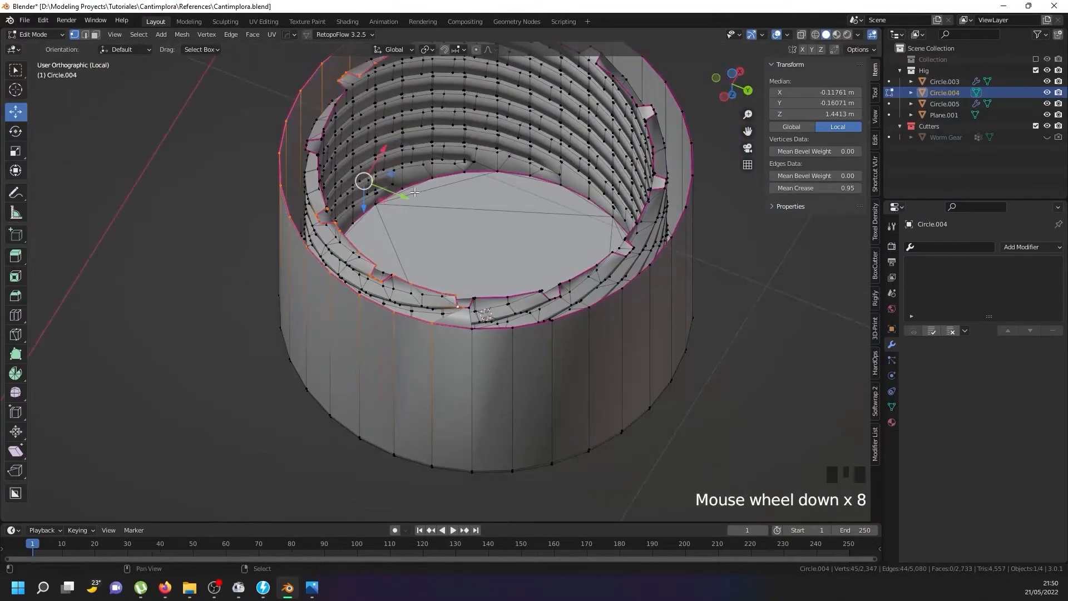
{"action": "middle_click_drag", "start_coordinate": [414, 191], "coordinate": [425, 276], "text": "shift"}
{"action": "key", "text": "f"}
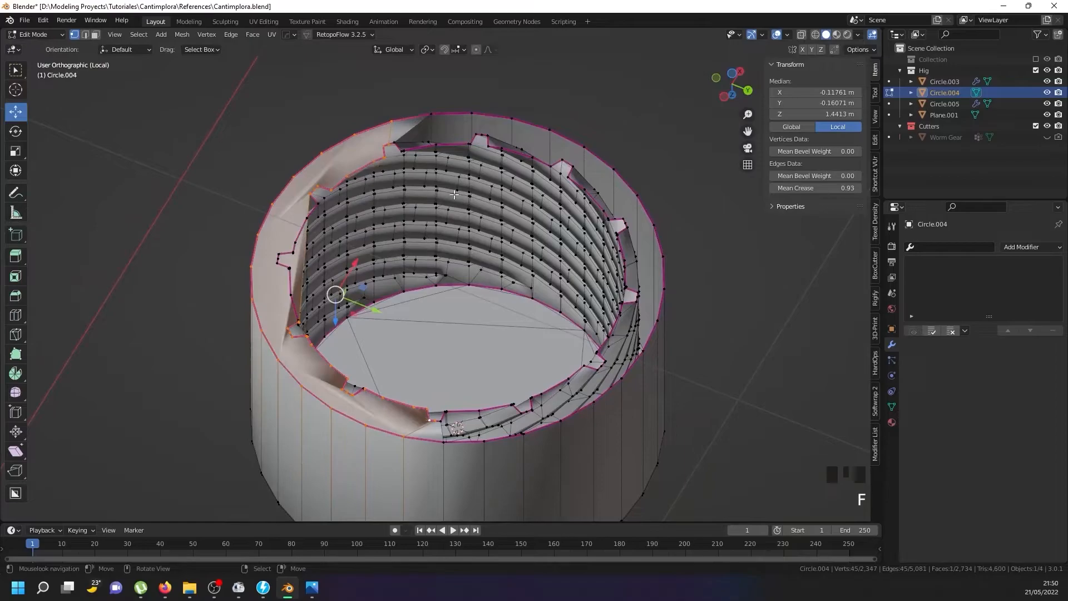
Try to select the border loop around the remaining open side of the rim
{"action": "scroll", "coordinate": [442, 421], "scroll_direction": "up", "scroll_amount": 4}
{"action": "right_click", "coordinate": [440, 416]}
{"action": "right_click", "coordinate": [440, 415], "text": "alt+shift"}
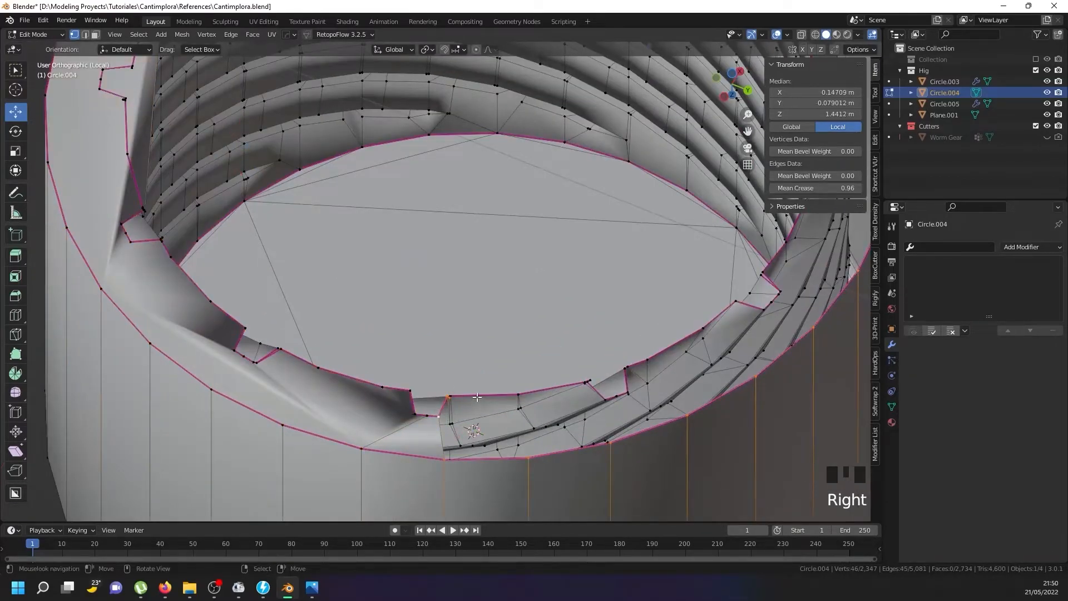
{"action": "right_click", "coordinate": [517, 391]}
{"action": "right_click", "coordinate": [508, 389], "text": "alt+shift"}
{"action": "scroll", "coordinate": [500, 389], "scroll_direction": "up", "scroll_amount": 5}
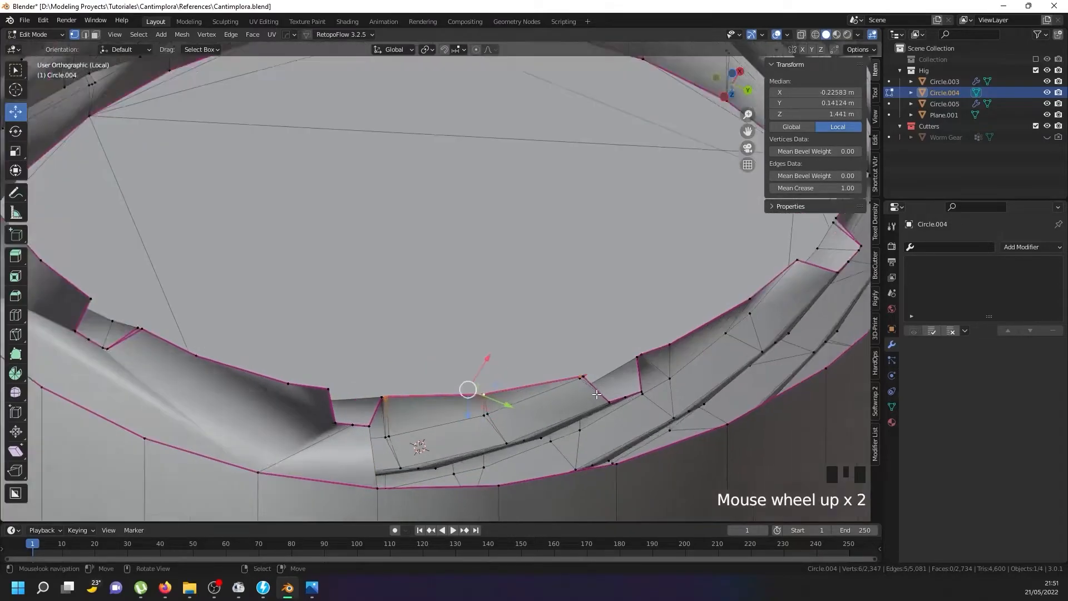
Slide the short edge beside the next thread notch's tip onto the neighbouring corner with a factor of 1
{"action": "right_click", "coordinate": [579, 381]}
{"action": "middle_click_drag", "start_coordinate": [579, 381], "coordinate": [596, 376]}
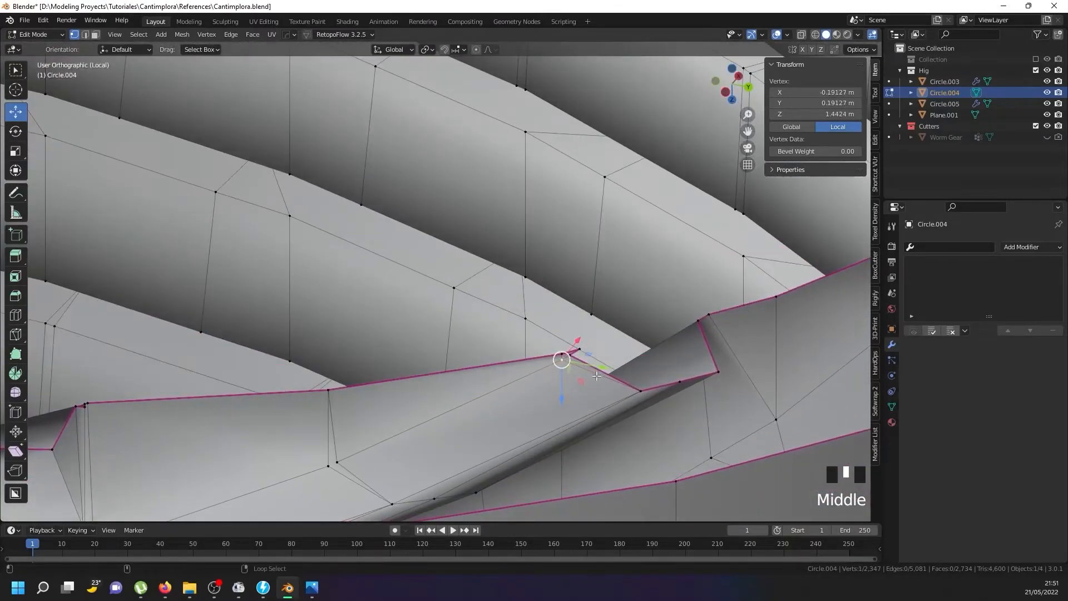
{"action": "right_click", "coordinate": [568, 364], "text": "alt+shift"}
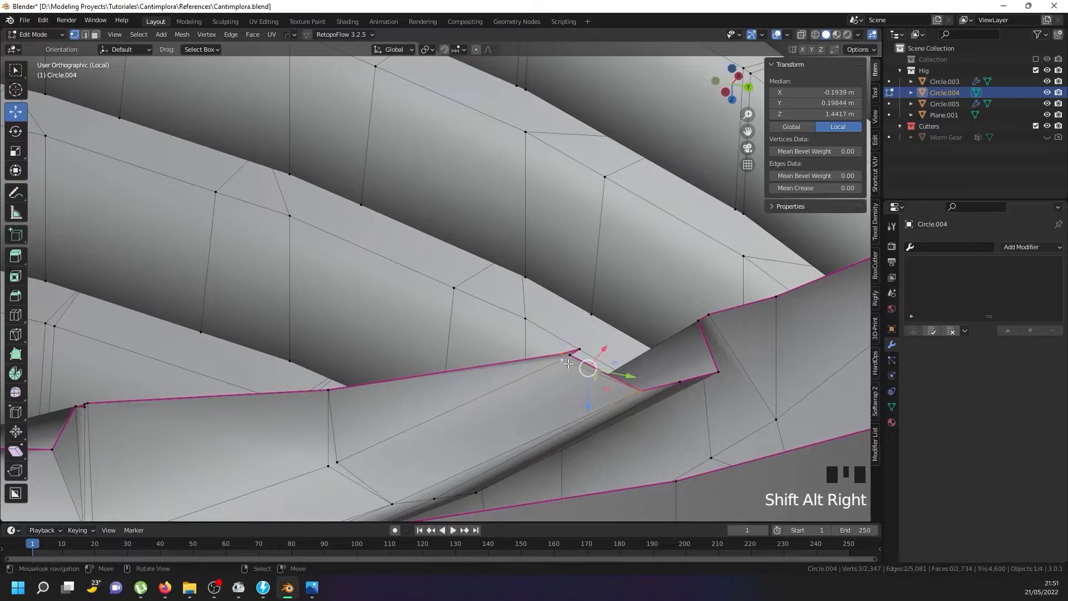
{"action": "right_click", "coordinate": [646, 385], "text": "shift"}
{"action": "key", "text": "g"}
{"action": "key", "text": "g"}
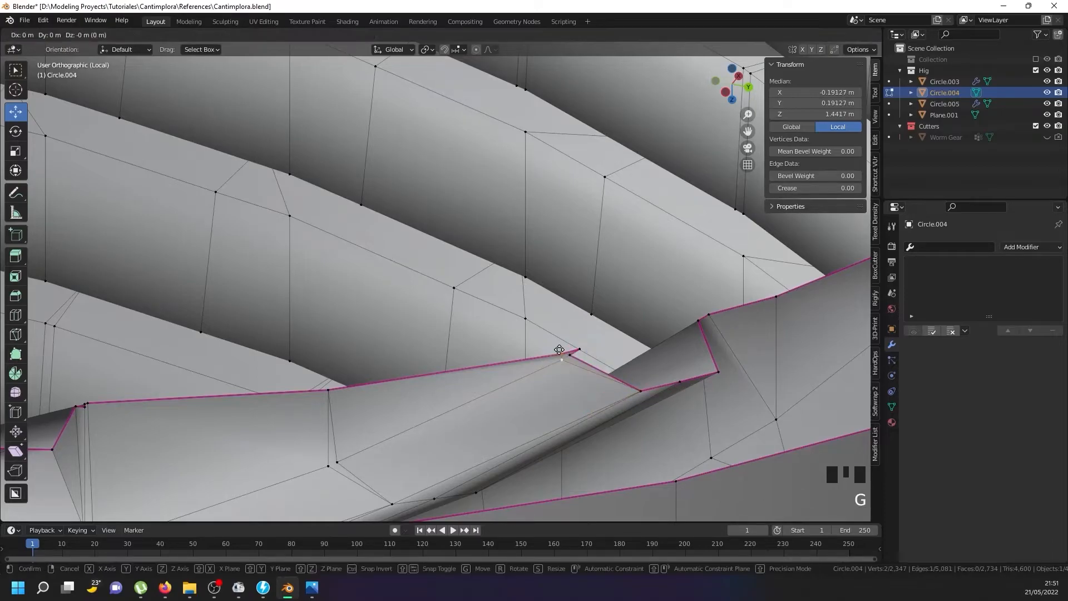
{"action": "left_click", "coordinate": [570, 352]}
Slide the stray vertex near the filled notch's upper corner onto the adjacent rim vertex with a factor of 1
{"action": "scroll", "coordinate": [275, 359], "scroll_direction": "down", "scroll_amount": 3}
{"action": "scroll", "coordinate": [275, 359], "scroll_direction": "up", "scroll_amount": 9}
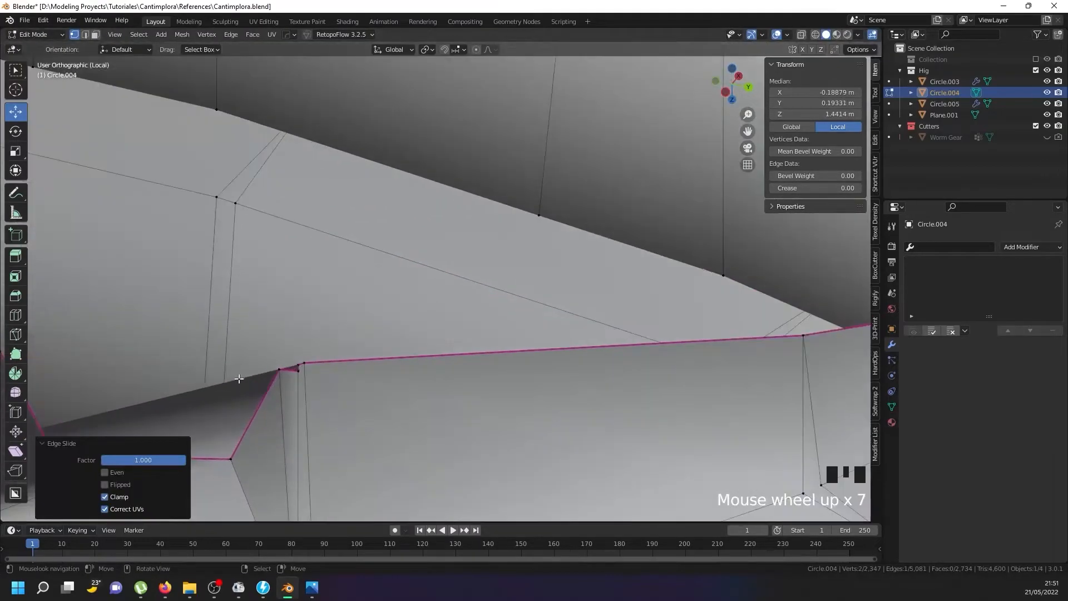
{"action": "right_click", "coordinate": [286, 365]}
{"action": "middle_click_drag", "start_coordinate": [286, 365], "coordinate": [323, 377]}
{"action": "right_click", "coordinate": [318, 370]}
{"action": "key", "text": "g"}
{"action": "key", "text": "g"}
{"action": "left_click", "coordinate": [343, 342]}
{"action": "scroll", "coordinate": [312, 365], "scroll_direction": "down", "scroll_amount": 2}
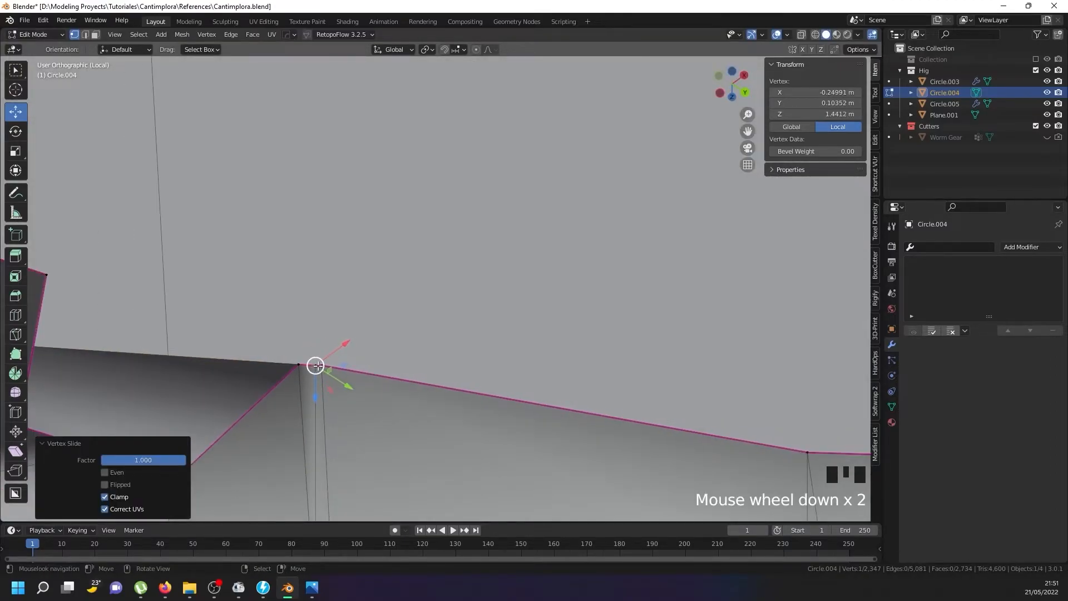
Select every vertex of the cap and merge by distance to weld the slid corner vertices
{"action": "right_click", "coordinate": [315, 365]}
{"action": "key", "text": "a"}
{"action": "key", "text": "a"}
{"action": "key", "text": "a"}
{"action": "key", "text": "w"}
{"action": "mouse_move", "coordinate": [318, 366]}
{"action": "left_click", "coordinate": [389, 406]}
Slide the remaining extra rim vertex onto the notch's upper corner vertex with a factor of 1
{"action": "right_click", "coordinate": [306, 367]}
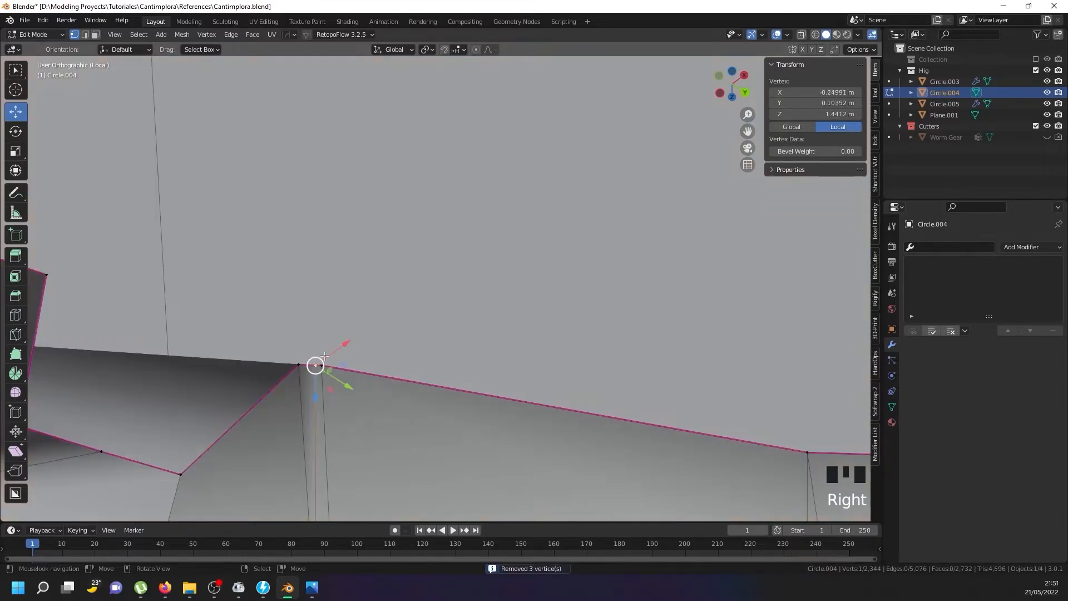
{"action": "key", "text": "g"}
{"action": "key", "text": "g"}
{"action": "left_click", "coordinate": [299, 364]}
{"action": "scroll", "coordinate": [299, 364], "scroll_direction": "down", "scroll_amount": 8}
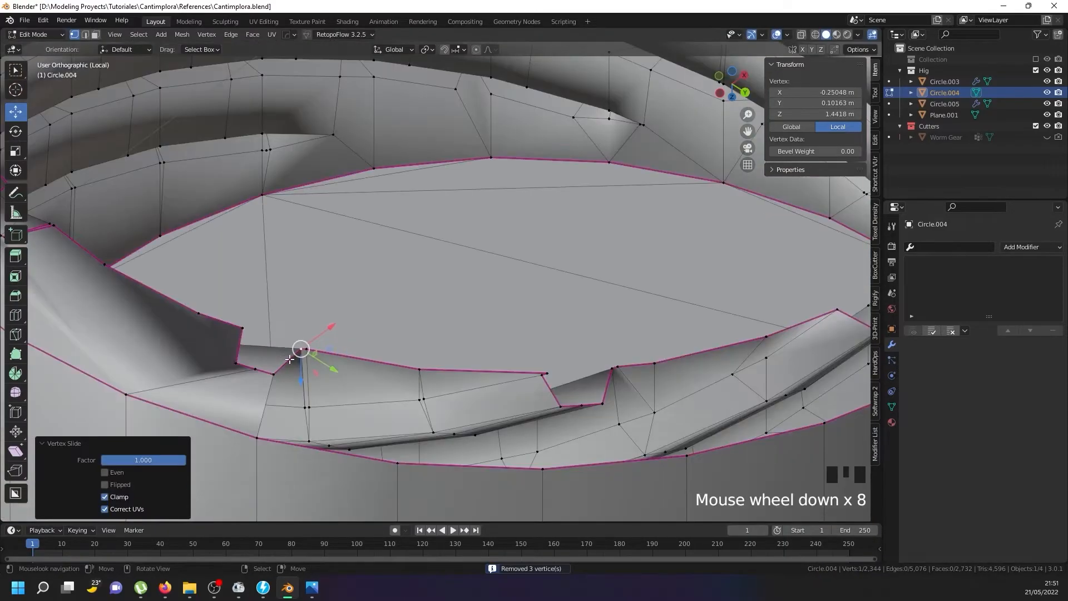
Merge all of the mesh's vertices by distance again to remove the overlapping corner vertex
{"action": "key", "text": "a"}
{"action": "key", "text": "a"}
{"action": "key", "text": "a"}
{"action": "key", "text": "w"}
{"action": "mouse_move", "coordinate": [301, 370]}
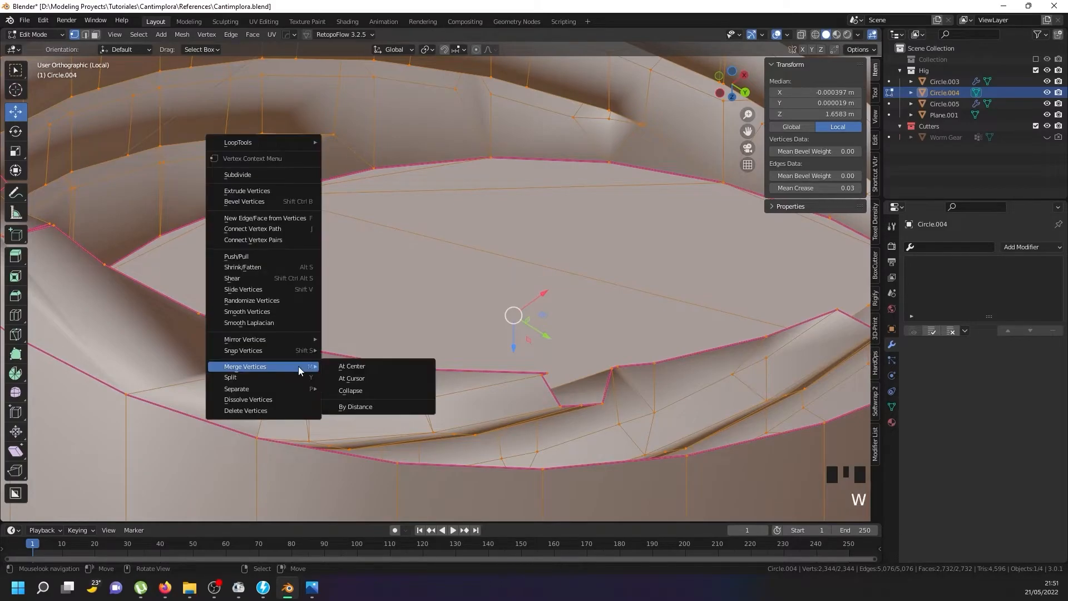
{"action": "left_click", "coordinate": [356, 407]}
Slide the near-duplicate vertical edge beneath the filled notch's upper corner onto the neighboring edge with a factor of 1
{"action": "right_click", "coordinate": [306, 349]}
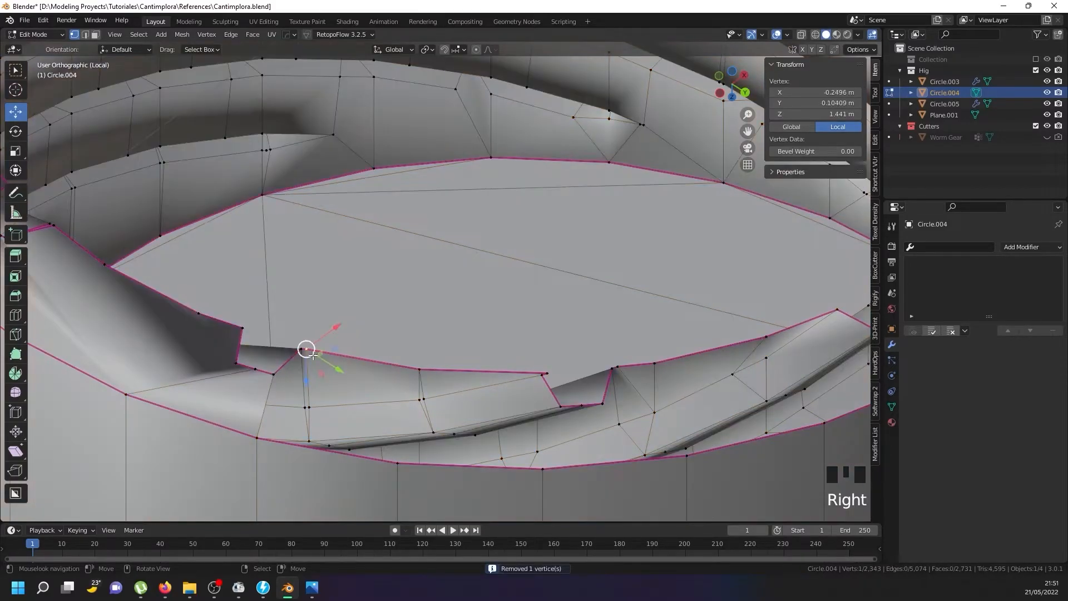
{"action": "right_click", "coordinate": [305, 406], "text": "shift"}
{"action": "key", "text": "g"}
{"action": "key", "text": "g"}
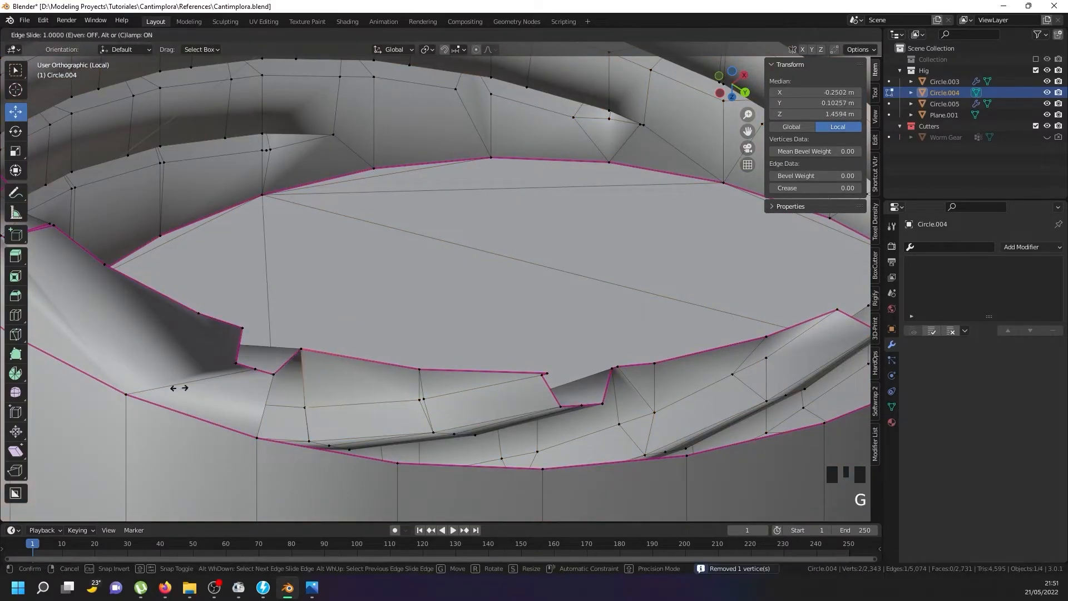
{"action": "left_click", "coordinate": [152, 383]}
Connect the two close vertices beneath the rim between the notches and slide one onto the other with a factor of 1
{"action": "right_click", "coordinate": [423, 399]}
{"action": "scroll", "coordinate": [423, 399], "scroll_direction": "up", "scroll_amount": 6}
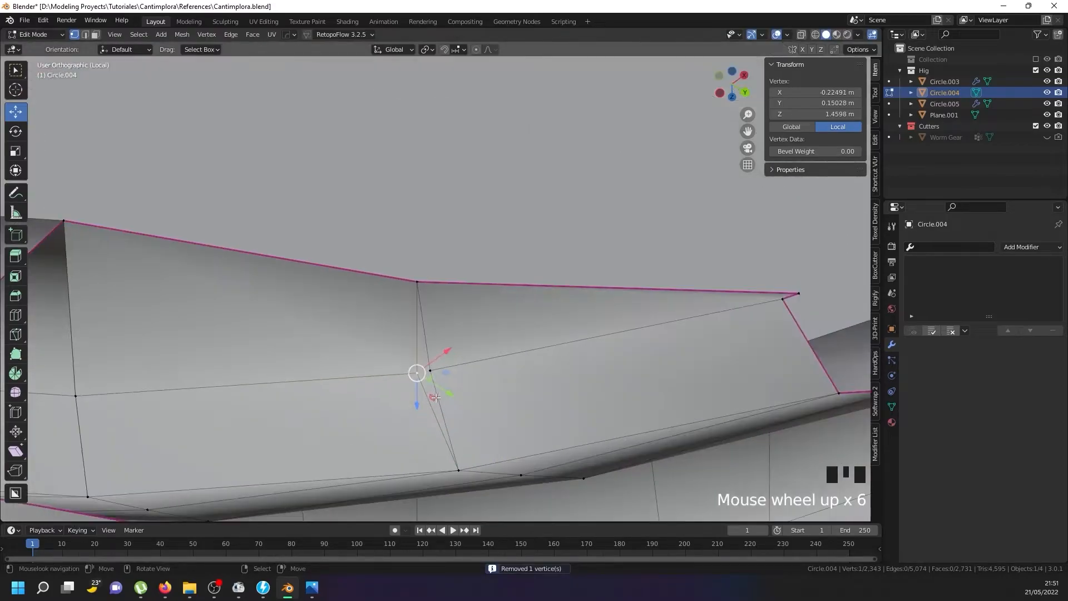
{"action": "right_click", "coordinate": [439, 381], "text": "shift"}
{"action": "key", "text": "j"}
{"action": "right_click", "coordinate": [417, 373]}
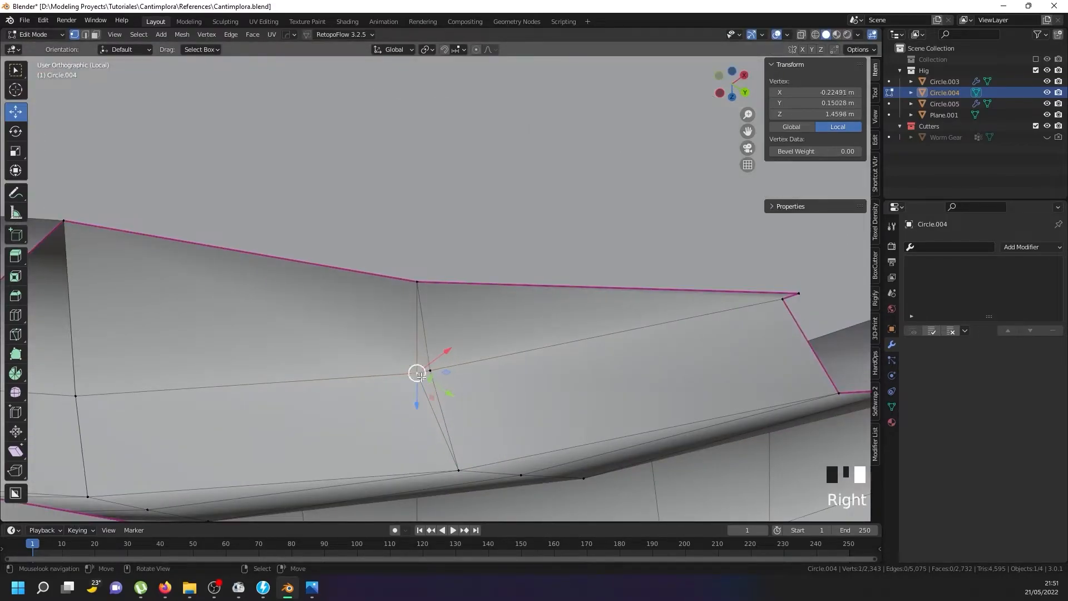
{"action": "key", "text": "g"}
{"action": "left_click", "coordinate": [417, 373]}
Select the whole cap mesh and merge by distance to weld the slid edge and inner-wall vertices
{"action": "scroll", "coordinate": [526, 355], "scroll_direction": "down", "scroll_amount": 8}
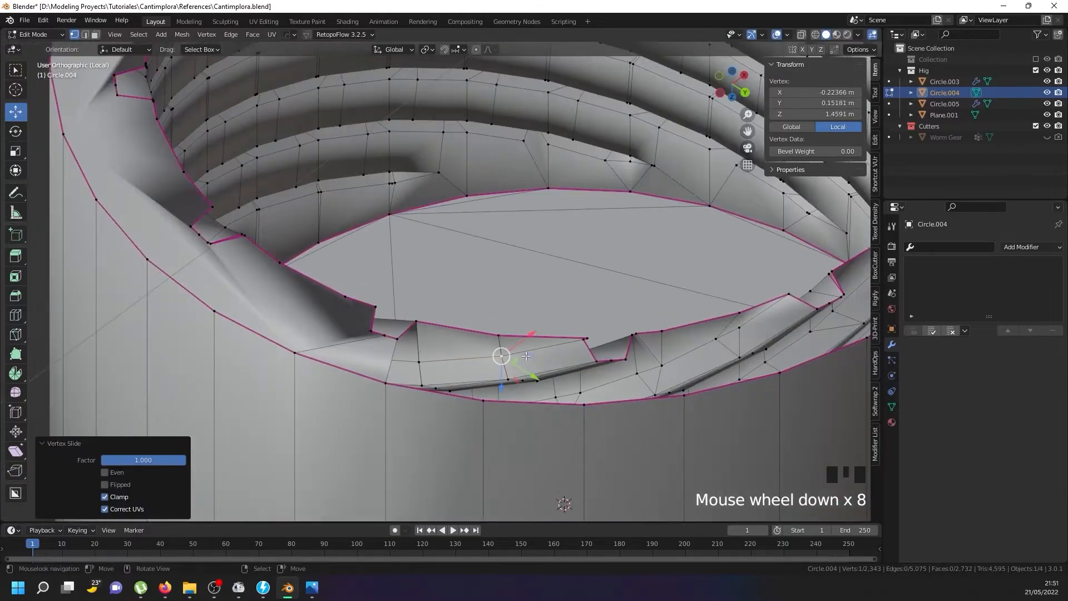
{"action": "key", "text": "a"}
{"action": "key", "text": "a"}
{"action": "key", "text": "a"}
{"action": "key", "text": "w"}
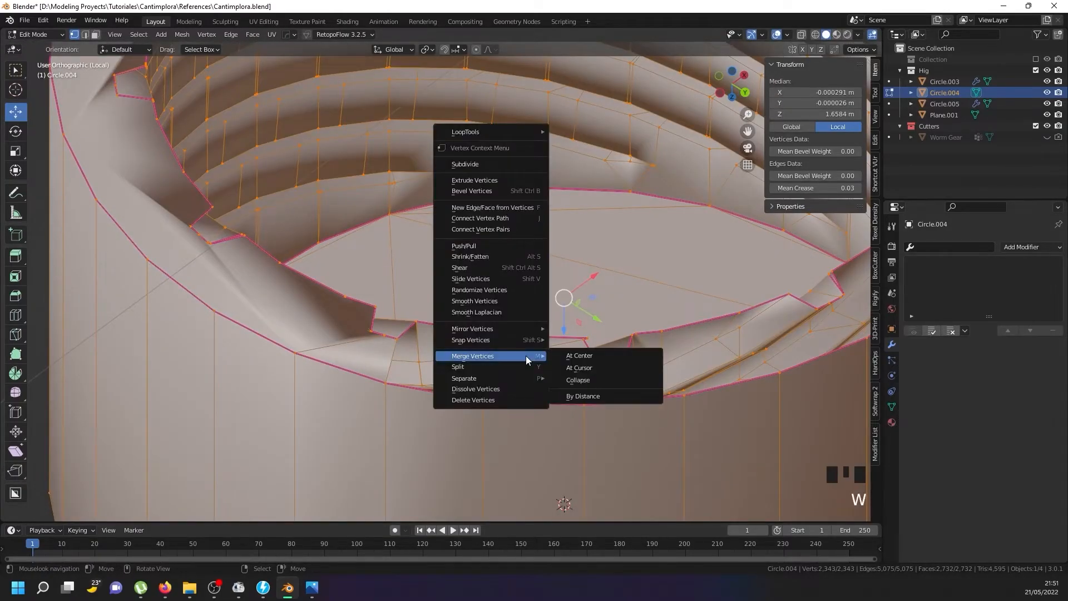
{"action": "left_click", "coordinate": [584, 396]}
Slide the protruding rim vertex at the next notch's upper corner onto the adjacent corner vertex
{"action": "middle_click_drag", "start_coordinate": [583, 356], "coordinate": [416, 349], "text": "shift"}
{"action": "scroll", "coordinate": [416, 349], "scroll_direction": "up", "scroll_amount": 4}
{"action": "right_click", "coordinate": [424, 322]}
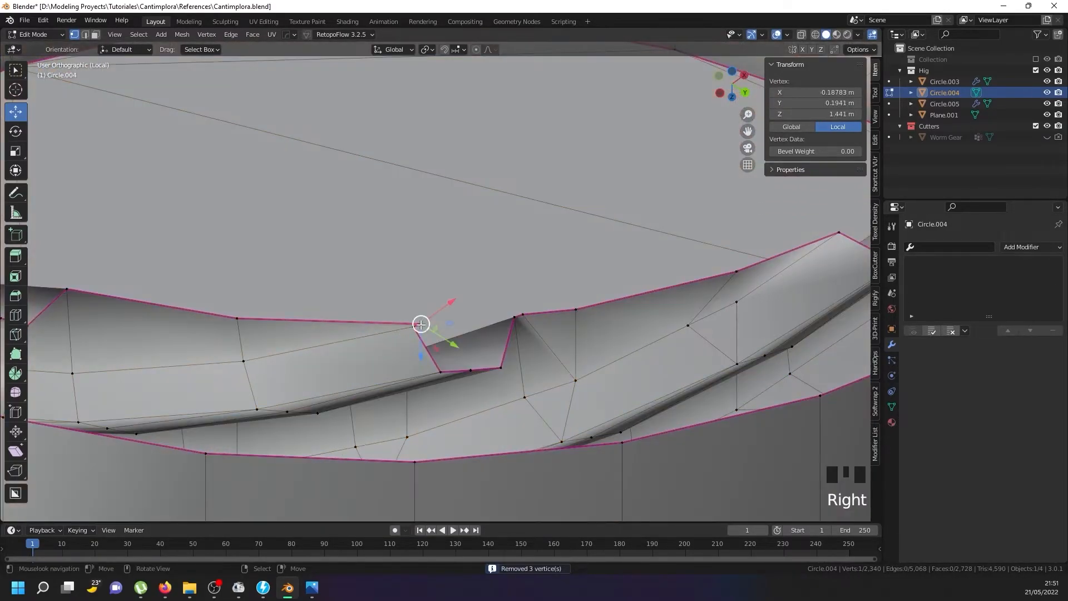
{"action": "key", "text": "g"}
{"action": "key", "text": "g"}
{"action": "left_click", "coordinate": [465, 298]}
Merge all vertices by distance to weld the protruding rim vertex into the notch corner
{"action": "scroll", "coordinate": [492, 291], "scroll_direction": "down", "scroll_amount": 6}
{"action": "key", "text": "a"}
{"action": "key", "text": "a"}
{"action": "key", "text": "a"}
{"action": "key", "text": "w"}
{"action": "mouse_move", "coordinate": [495, 295]}
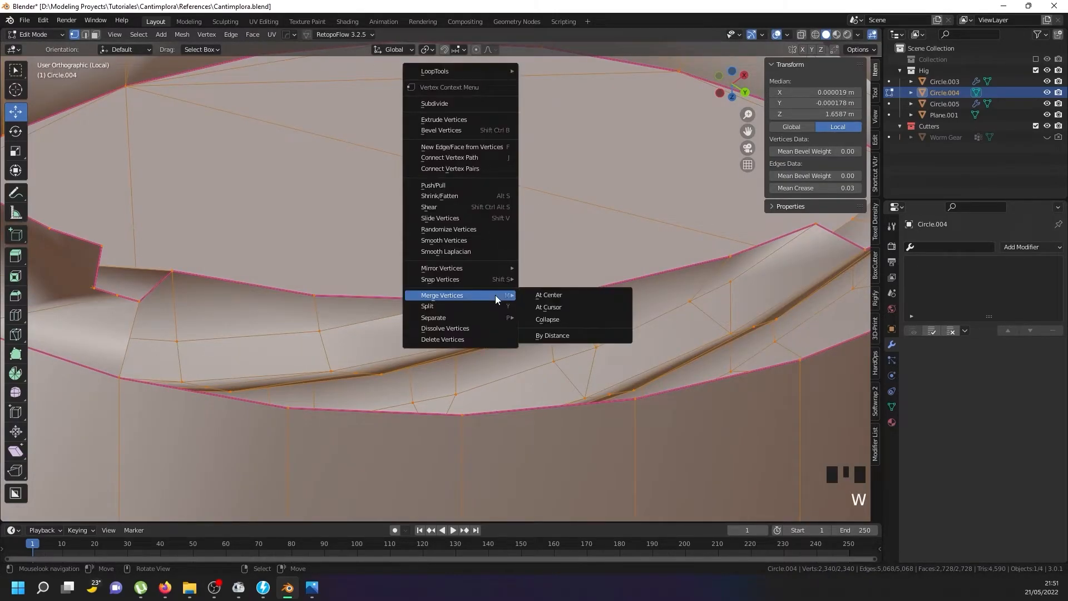
{"action": "left_click", "coordinate": [555, 339]}
Select the cap rim's boundary loops to check their continuity around the remaining notches
{"action": "right_click", "coordinate": [467, 413]}
{"action": "right_click", "coordinate": [466, 414], "text": "alt+shift"}
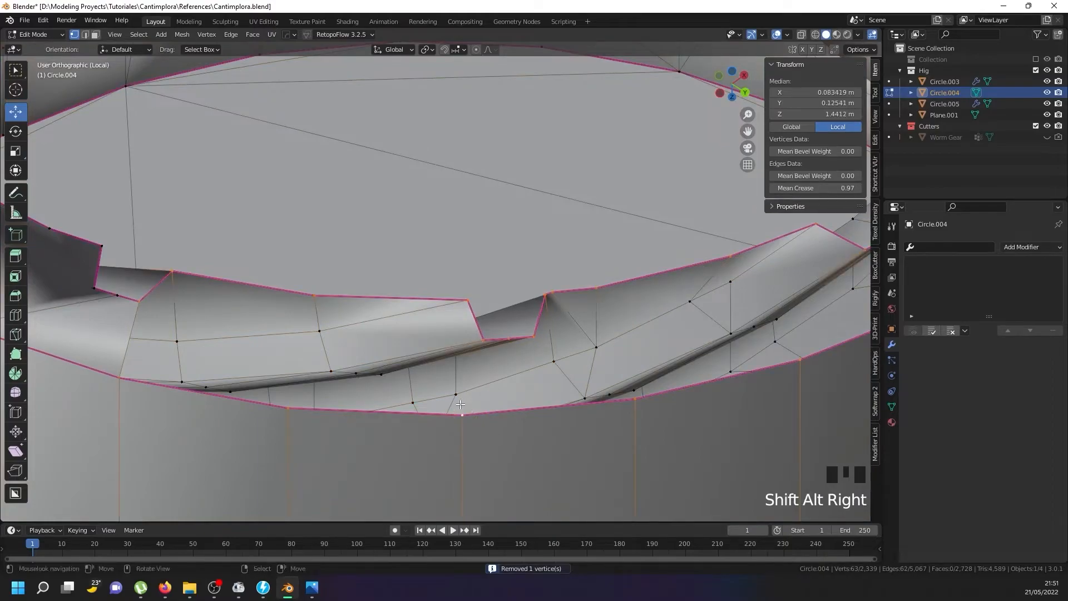
{"action": "scroll", "coordinate": [466, 414], "scroll_direction": "down", "scroll_amount": 6}
{"action": "middle_click_drag", "start_coordinate": [489, 439], "coordinate": [471, 310], "text": "shift"}
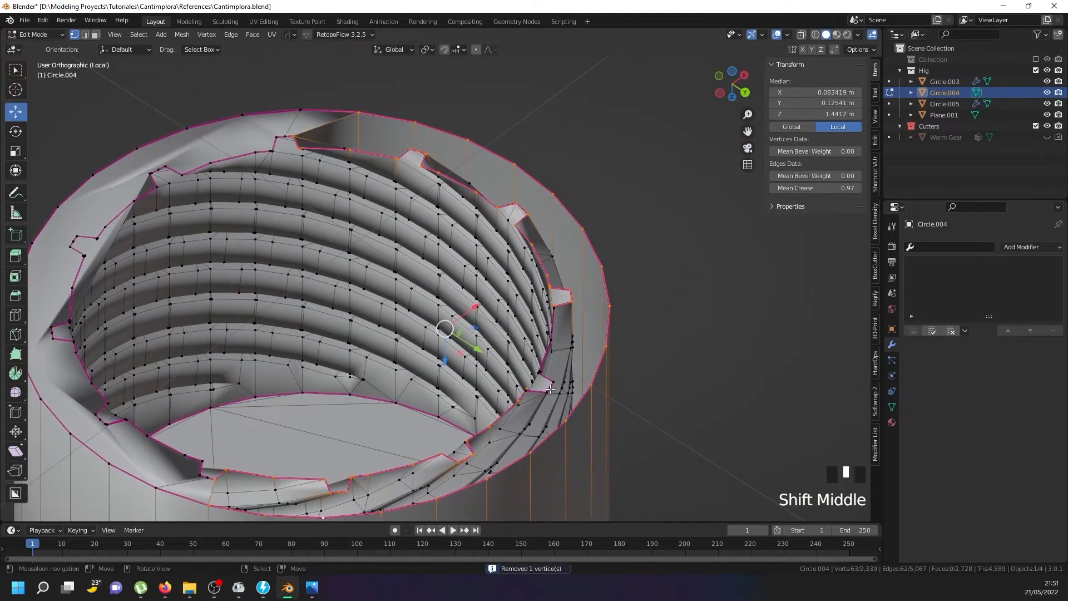
{"action": "scroll", "coordinate": [548, 387], "scroll_direction": "up", "scroll_amount": 5}
{"action": "scroll", "coordinate": [503, 392], "scroll_direction": "up", "scroll_amount": 5}
{"action": "right_click", "coordinate": [556, 383], "text": "alt+shift"}
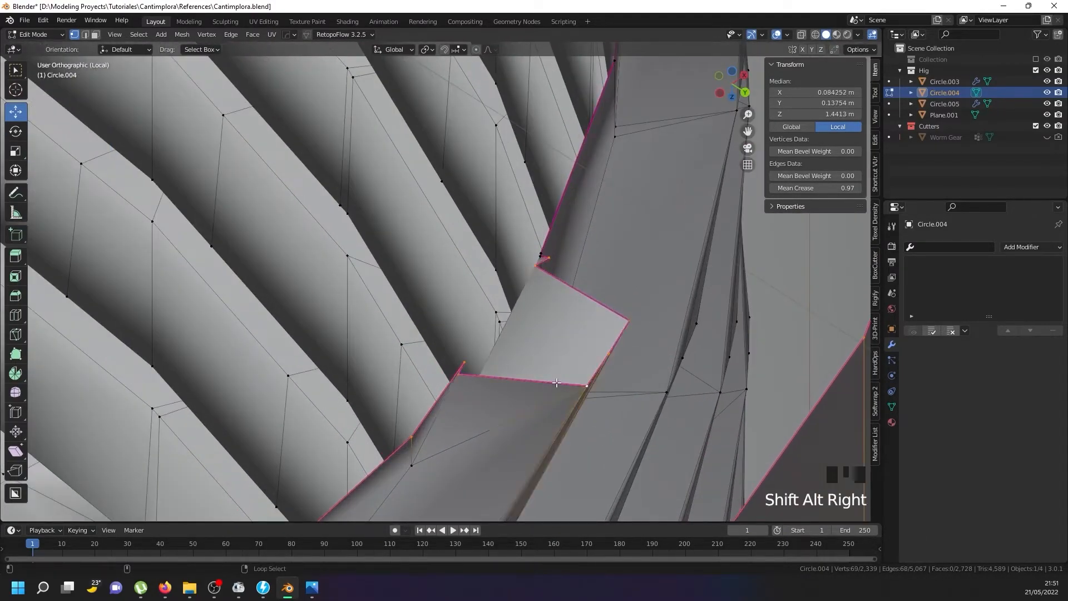
Slide the protruding rim vertex at the far notch's upper corner onto the neighboring corner vertex
{"action": "scroll", "coordinate": [528, 311], "scroll_direction": "down", "scroll_amount": 1}
{"action": "right_click", "coordinate": [476, 362]}
{"action": "scroll", "coordinate": [479, 362], "scroll_direction": "up", "scroll_amount": 3}
{"action": "right_click", "coordinate": [433, 436]}
{"action": "right_click", "coordinate": [500, 314]}
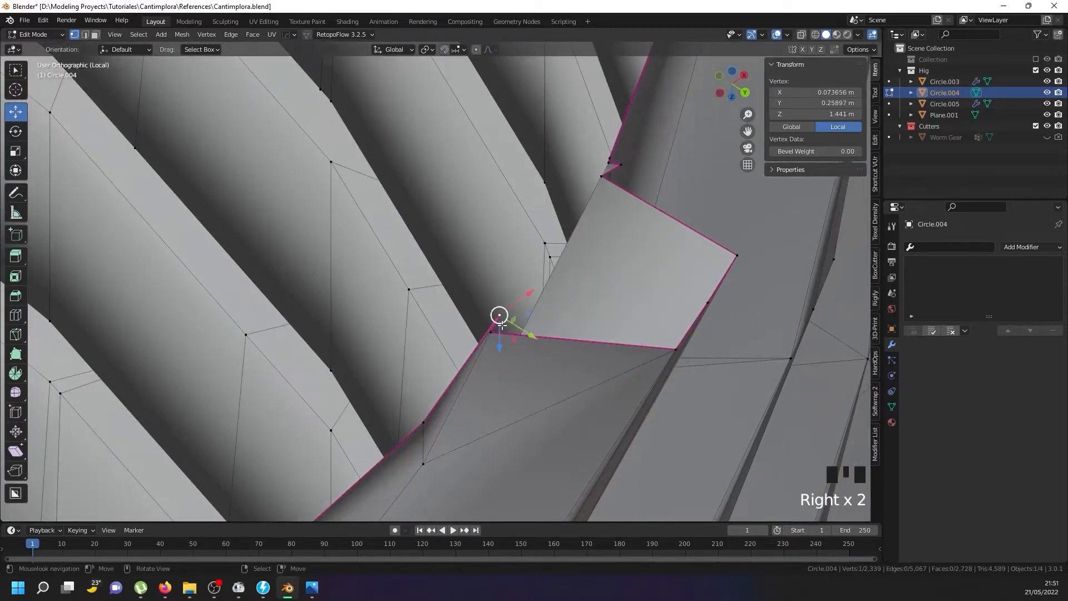
{"action": "key", "text": "g"}
{"action": "key", "text": "g"}
{"action": "left_click", "coordinate": [484, 387]}
Slide the extra rim vertex on the opposite side of that notch onto its upper corner with a factor of 1
{"action": "middle_click_drag", "start_coordinate": [484, 387], "coordinate": [367, 514], "text": "shift"}
{"action": "right_click", "coordinate": [500, 299]}
{"action": "key", "text": "g"}
{"action": "key", "text": "g"}
{"action": "left_click", "coordinate": [410, 352]}
{"action": "middle_click_drag", "start_coordinate": [470, 313], "coordinate": [467, 310]}
{"action": "key", "text": "g"}
{"action": "key", "text": "g"}
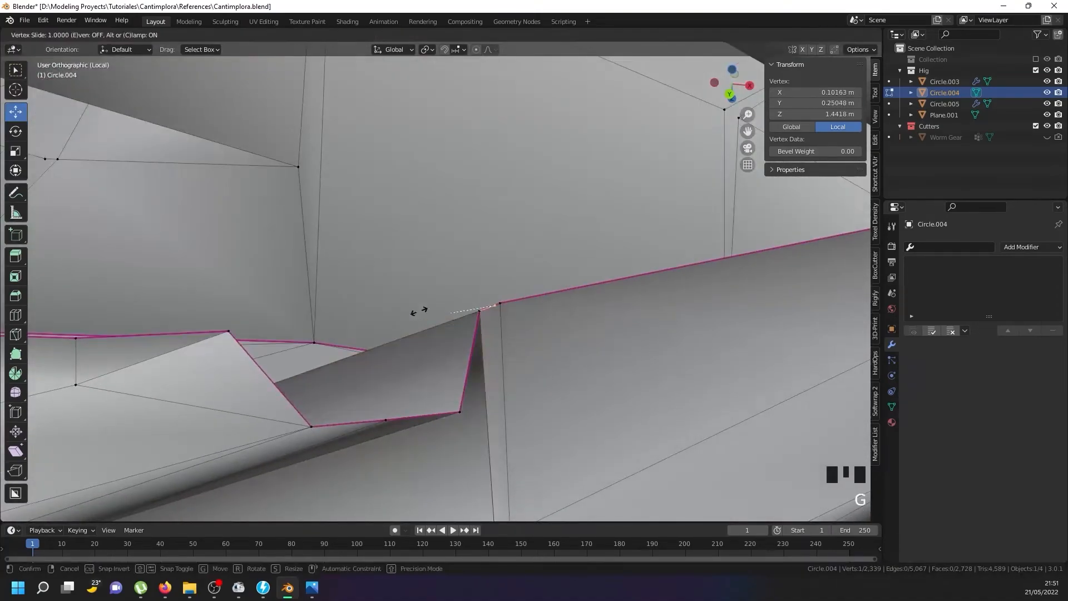
{"action": "left_click", "coordinate": [390, 314]}
Connect the two close vertices on the inner wall beyond that notch and slide one onto the other with a factor of 1
{"action": "scroll", "coordinate": [395, 318], "scroll_direction": "down", "scroll_amount": 7}
{"action": "scroll", "coordinate": [517, 357], "scroll_direction": "up", "scroll_amount": 6}
{"action": "right_click", "coordinate": [499, 381]}
{"action": "right_click", "coordinate": [511, 374], "text": "shift"}
{"action": "key", "text": "k"}
{"action": "key", "text": "Escape"}
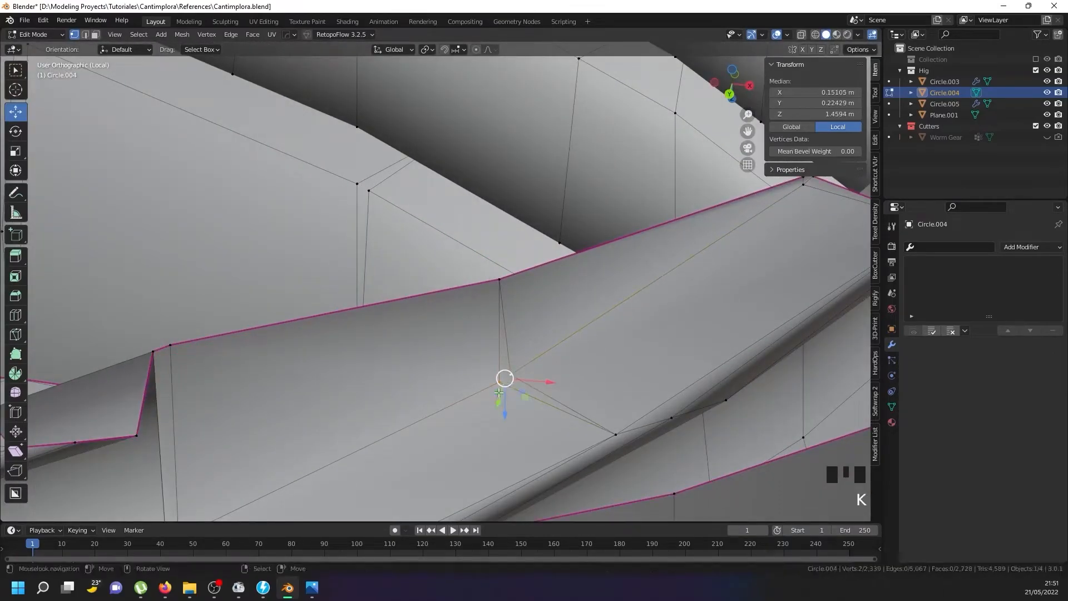
{"action": "right_click", "coordinate": [495, 386]}
{"action": "key", "text": "g"}
{"action": "key", "text": "g"}
{"action": "left_click", "coordinate": [670, 305]}
Slide the short edge beside the following notch's pointed corner onto the corner vertices with a factor of -1
{"action": "scroll", "coordinate": [536, 303], "scroll_direction": "down", "scroll_amount": 7}
{"action": "middle_click_drag", "start_coordinate": [613, 298], "coordinate": [449, 365], "text": "shift"}
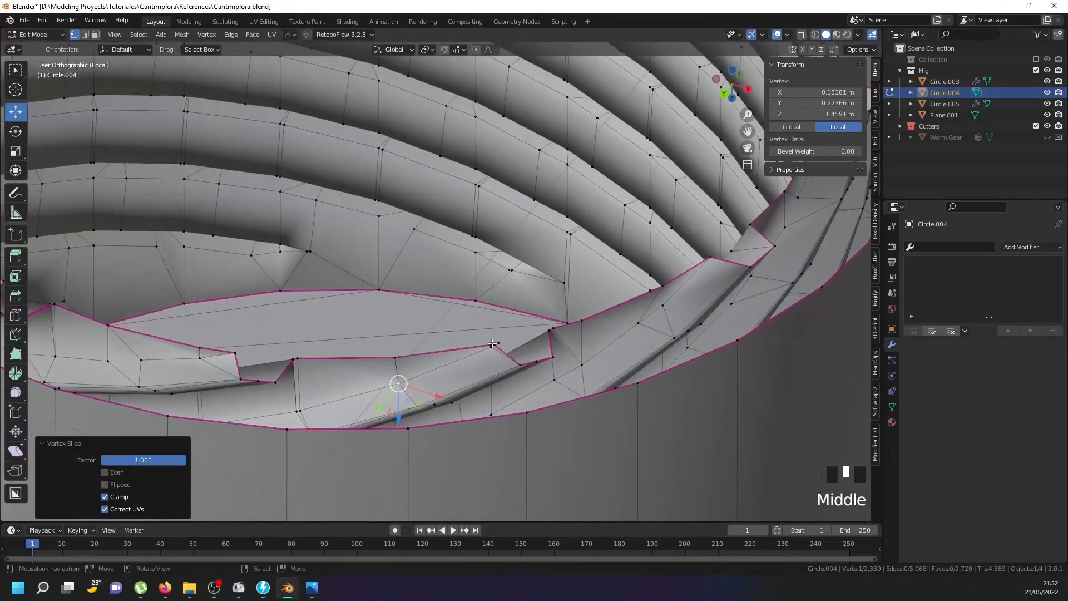
{"action": "scroll", "coordinate": [492, 344], "scroll_direction": "up", "scroll_amount": 10}
{"action": "right_click", "coordinate": [466, 332]}
{"action": "right_click", "coordinate": [462, 321], "text": "shift"}
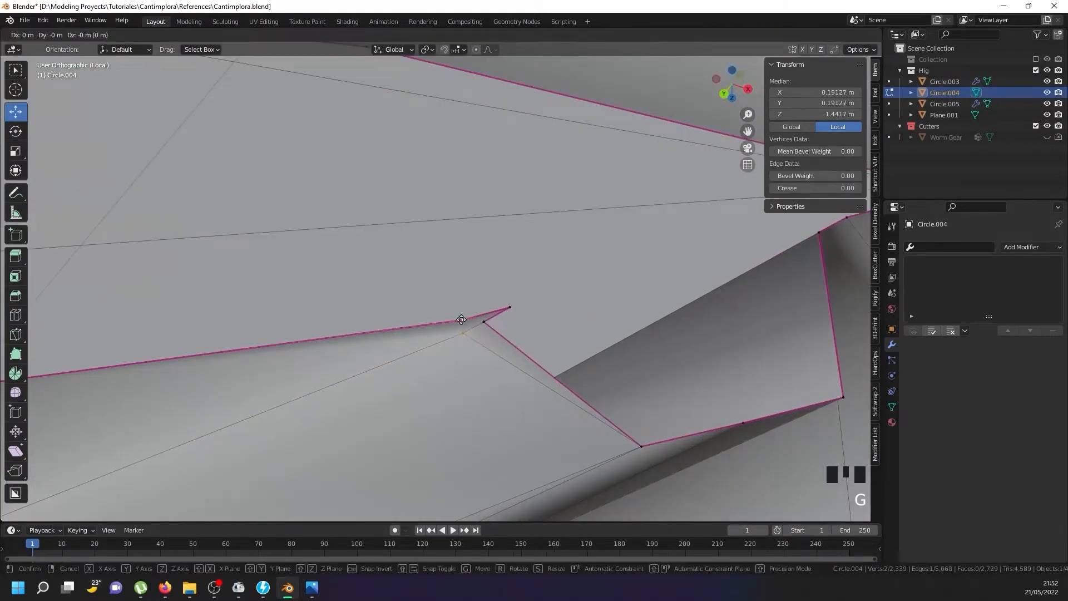
{"action": "key", "text": "g"}
{"action": "key", "text": "g"}
{"action": "left_click", "coordinate": [433, 219]}
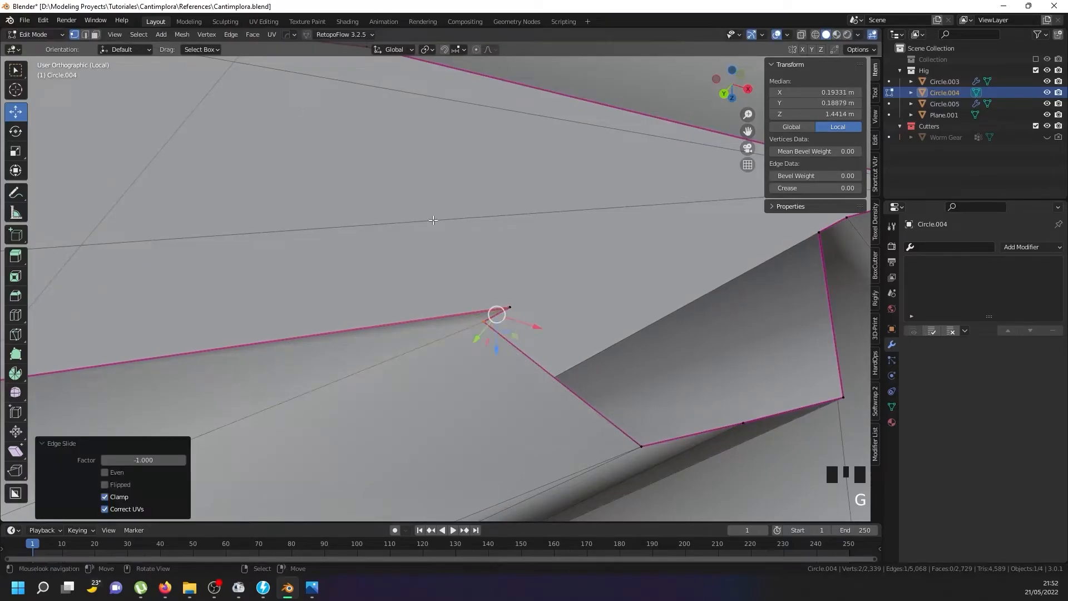
Slide the pointed rim vertex at that notch onto the corner vertex just below it
{"action": "right_click", "coordinate": [509, 309]}
{"action": "key", "text": "g"}
{"action": "key", "text": "g"}
{"action": "right_click", "coordinate": [449, 356]}
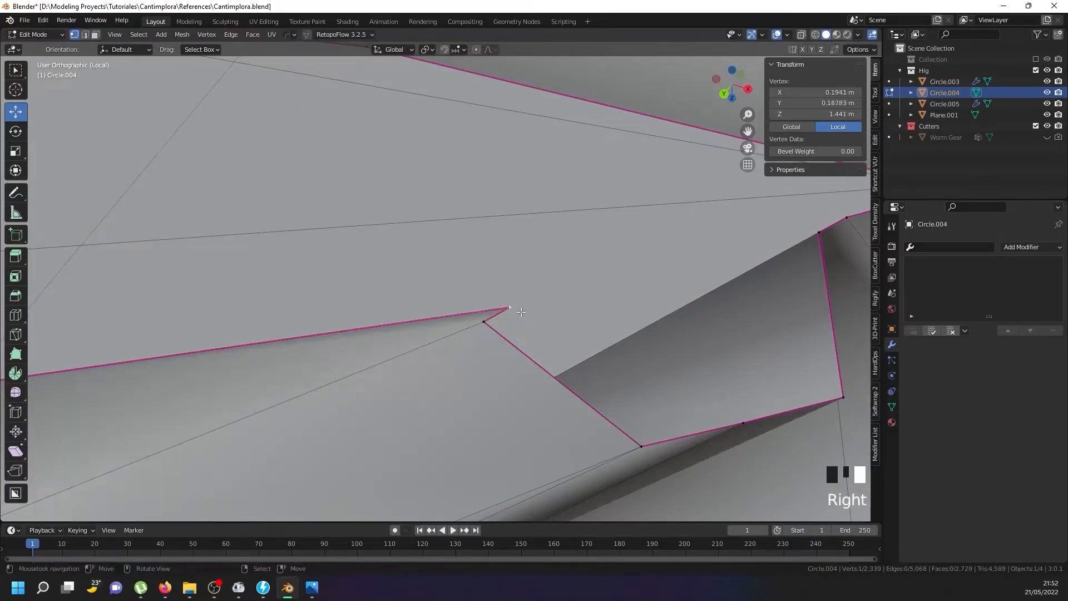
{"action": "key", "text": "g"}
{"action": "key", "text": "g"}
{"action": "left_click", "coordinate": [417, 382]}
Slide the spare rim vertex across that notch onto its neighboring vertex with a factor of 1
{"action": "scroll", "coordinate": [573, 350], "scroll_direction": "down", "scroll_amount": 7}
{"action": "middle_click_drag", "start_coordinate": [574, 350], "coordinate": [425, 335], "text": "shift"}
{"action": "right_click", "coordinate": [429, 332]}
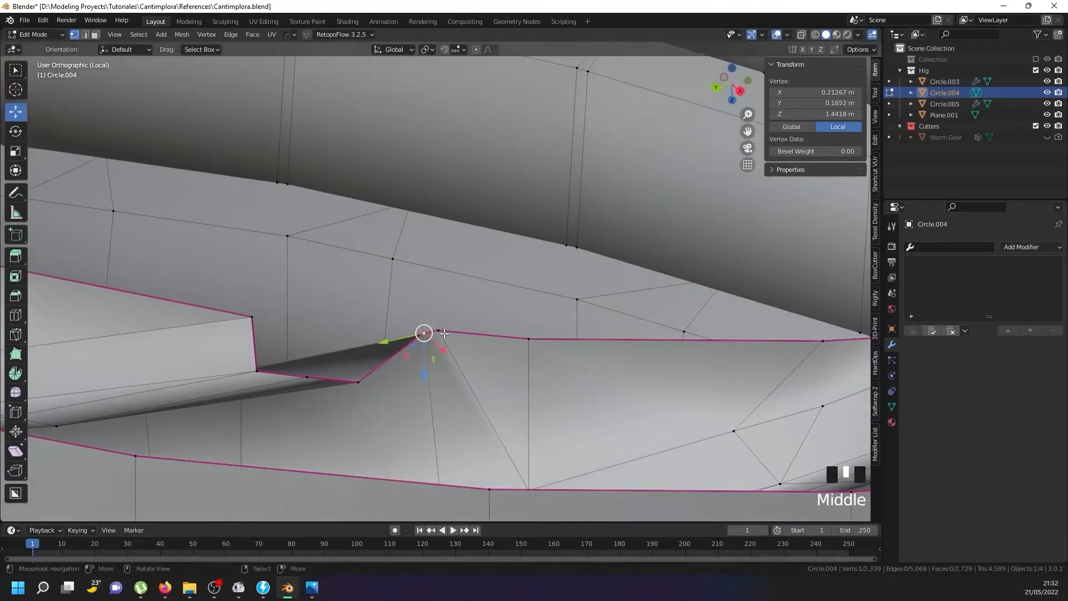
{"action": "key", "text": "g"}
{"action": "key", "text": "g"}
{"action": "left_click", "coordinate": [267, 347]}
Slide the stray inner-wall vertex before the next notch along its edge with a factor of 1
{"action": "scroll", "coordinate": [358, 326], "scroll_direction": "down", "scroll_amount": 7}
{"action": "middle_click_drag", "start_coordinate": [358, 327], "coordinate": [302, 341], "text": "shift"}
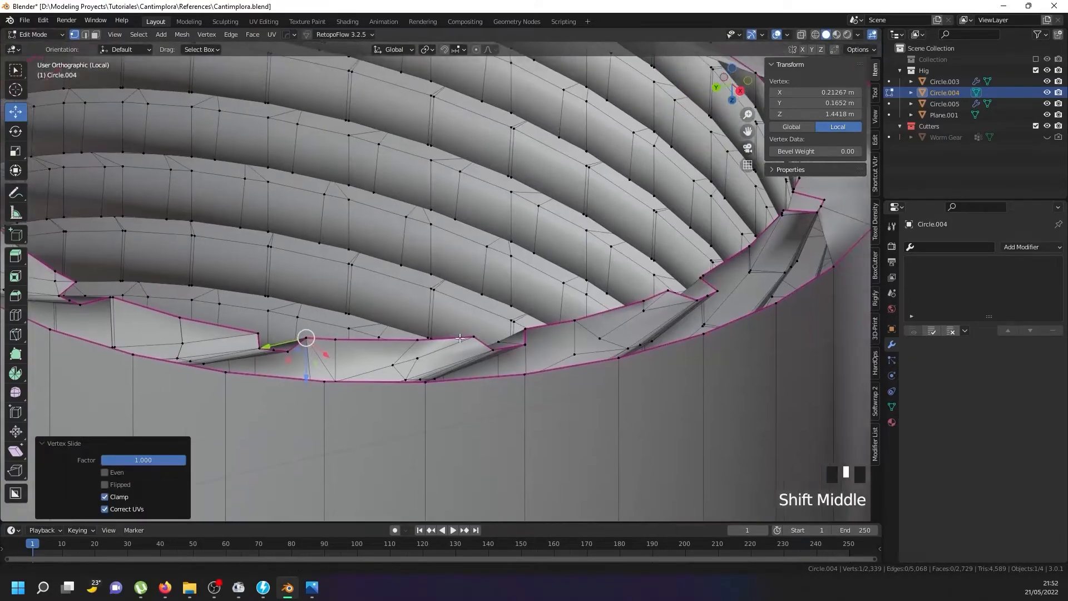
{"action": "scroll", "coordinate": [265, 365], "scroll_direction": "up", "scroll_amount": 5}
{"action": "right_click", "coordinate": [169, 414]}
{"action": "key", "text": "g"}
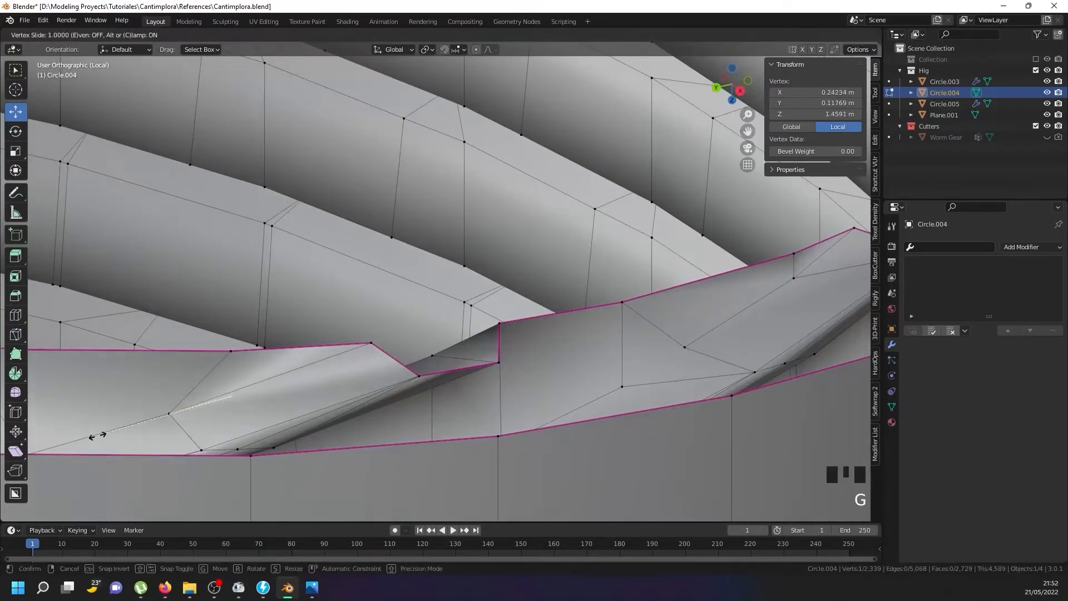
Connect the two inner-wall vertices past the next notch and slide the lower one onto the upper with a factor of 1
{"action": "middle_click_drag", "start_coordinate": [415, 349], "coordinate": [301, 349], "text": "shift"}
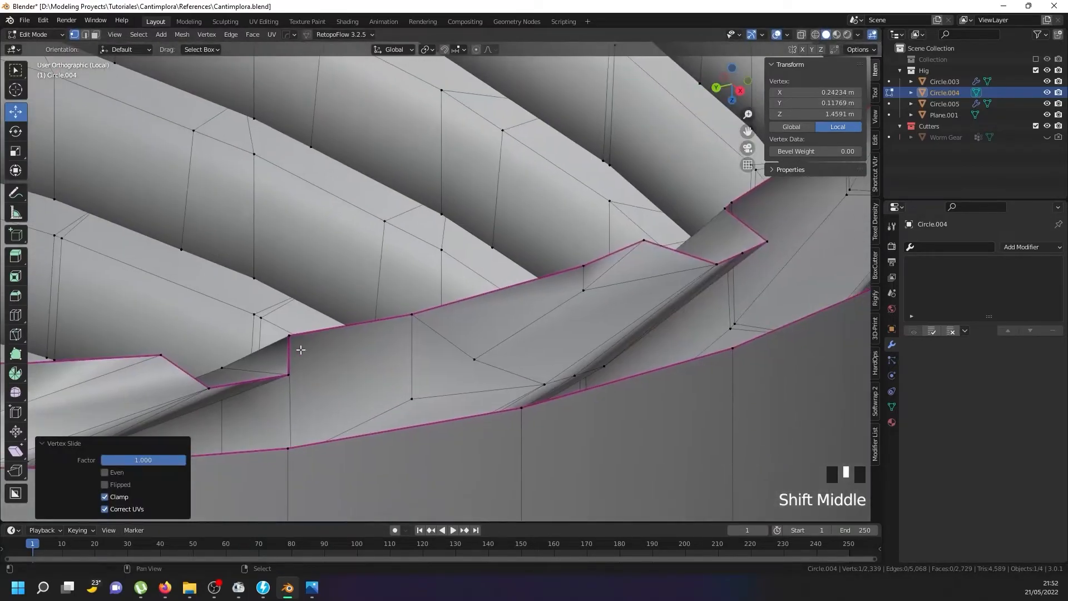
{"action": "right_click", "coordinate": [477, 356]}
{"action": "right_click", "coordinate": [413, 394], "text": "shift"}
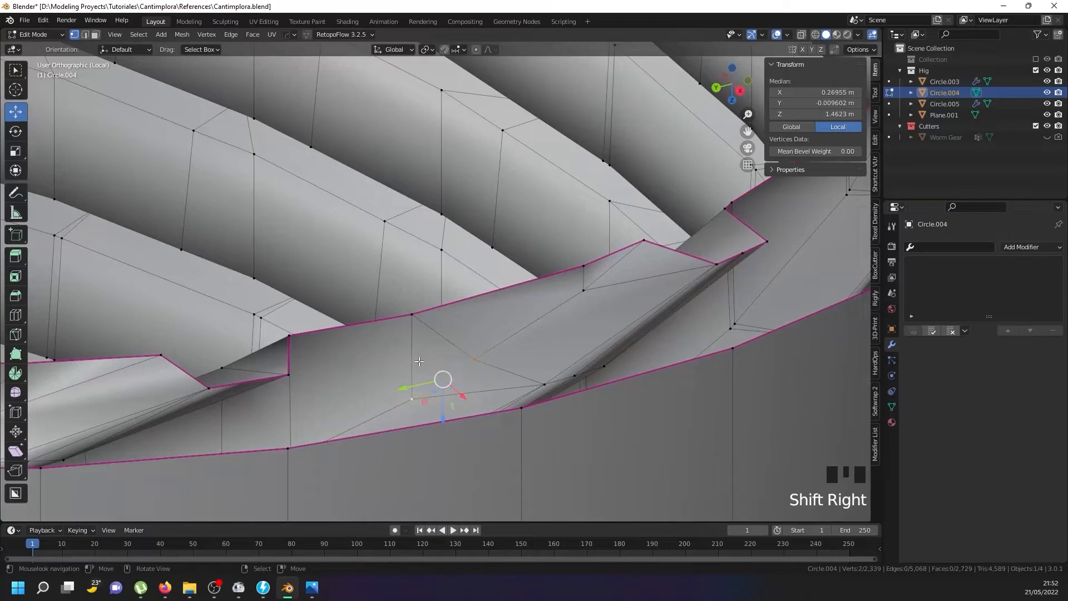
{"action": "key", "text": "j"}
{"action": "right_click", "coordinate": [582, 290]}
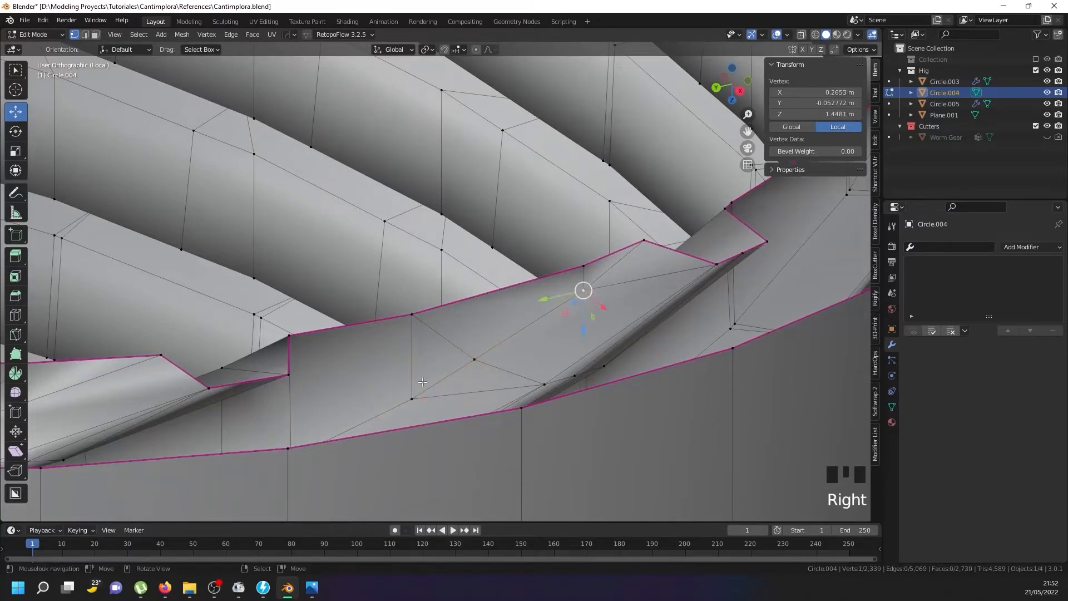
{"action": "right_click", "coordinate": [413, 395]}
{"action": "key", "text": "g"}
{"action": "left_click", "coordinate": [473, 359]}
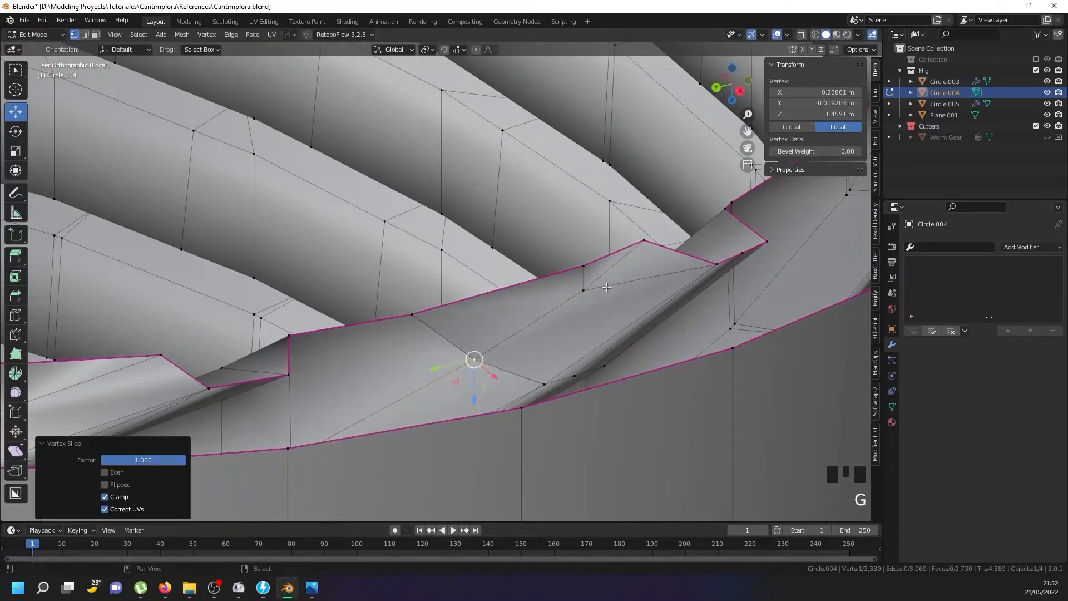
{"action": "middle_click_drag", "start_coordinate": [473, 359], "coordinate": [346, 399], "text": "shift"}
{"action": "right_click", "coordinate": [449, 328]}
{"action": "key", "text": "g"}
{"action": "key", "text": "g"}
{"action": "right_click", "coordinate": [622, 238]}
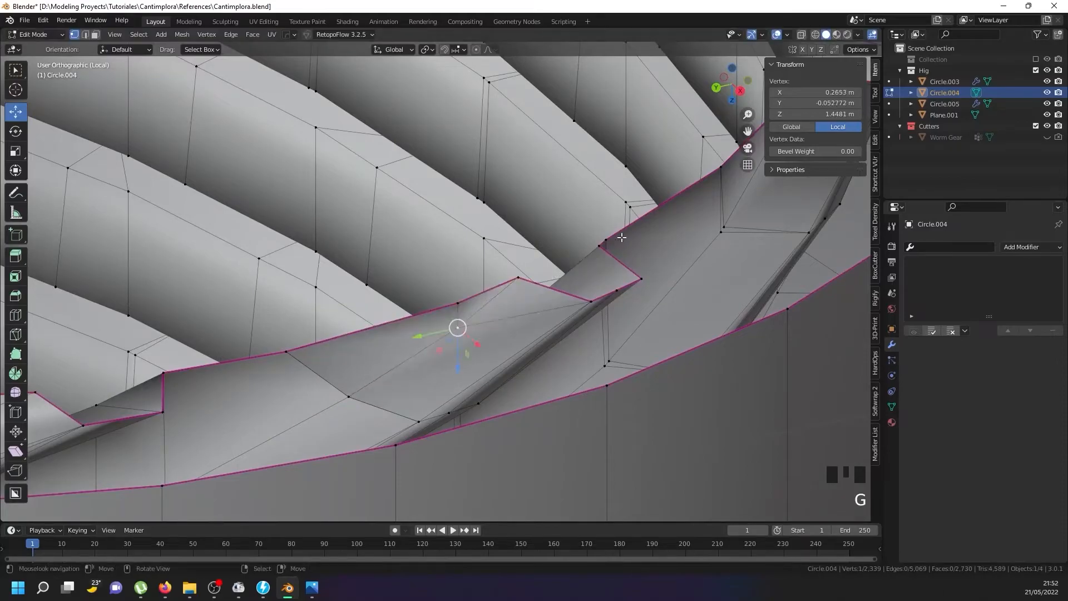
Connect the two close inner-wall vertices beyond the following notch with an edge
{"action": "middle_click_drag", "start_coordinate": [529, 309], "coordinate": [710, 394], "text": "shift"}
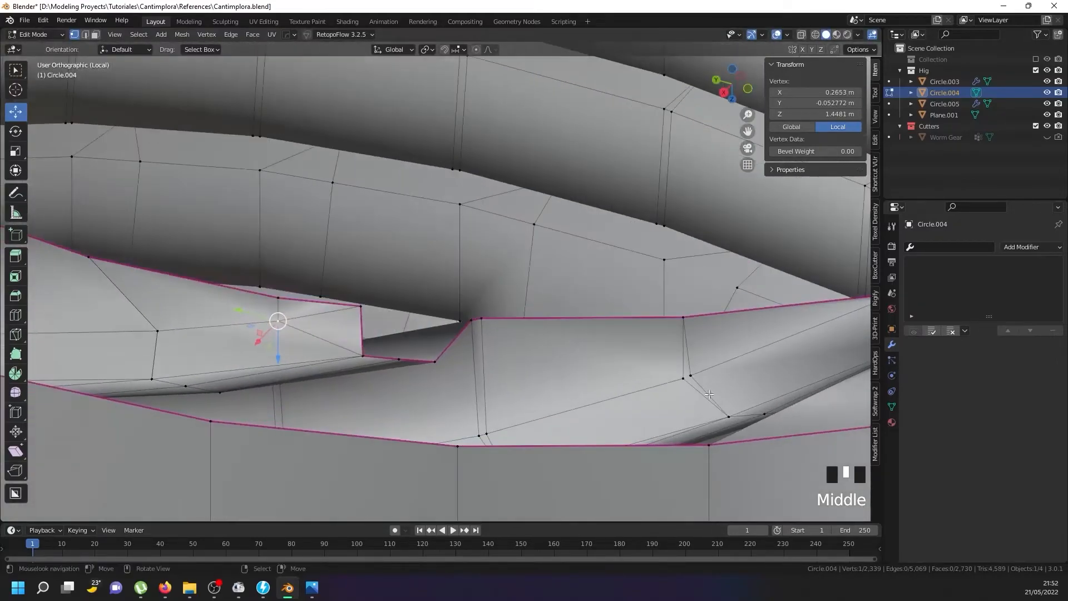
{"action": "right_click", "coordinate": [690, 379]}
{"action": "right_click", "coordinate": [682, 380], "text": "shift"}
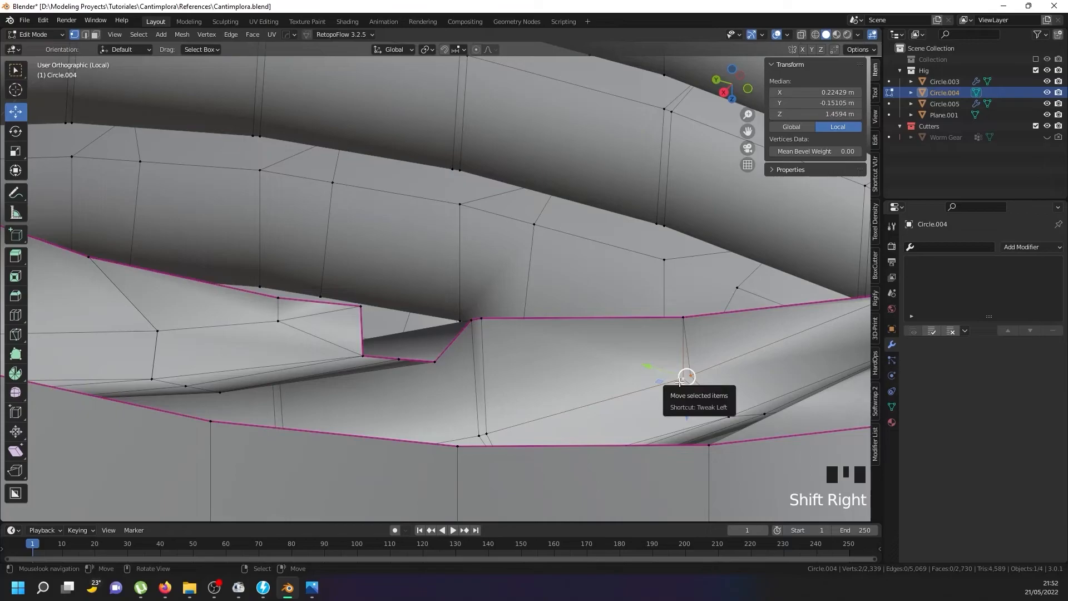
{"action": "key", "text": "j"}
Slide the doubled vertical edge beside that notch's upper corner onto the parallel edge next to it
{"action": "right_click", "coordinate": [479, 432]}
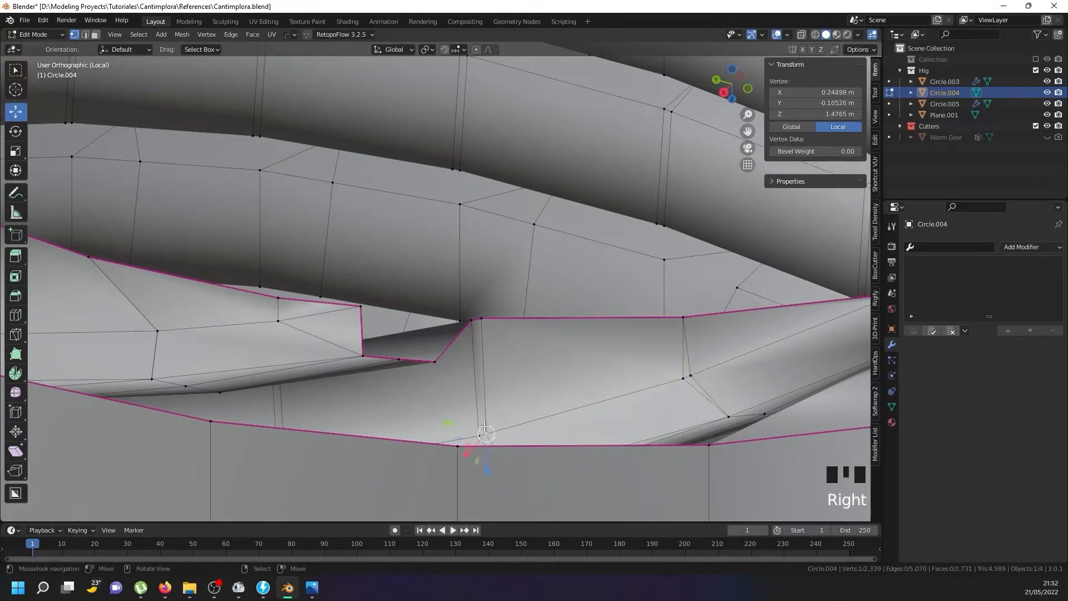
{"action": "right_click", "coordinate": [492, 332], "text": "shift"}
{"action": "key", "text": "j"}
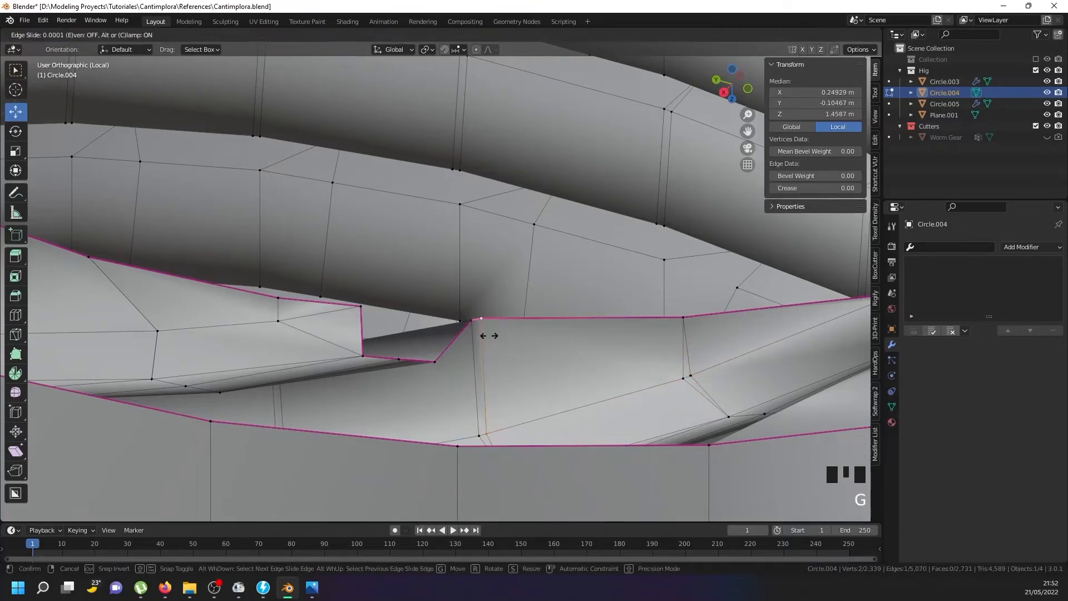
Select the entire cap mesh and merge by distance at 0.0001 m to weld all the slid vertices
{"action": "key", "text": "a"}
{"action": "scroll", "coordinate": [550, 323], "scroll_direction": "down", "scroll_amount": 2}
{"action": "scroll", "coordinate": [550, 323], "scroll_direction": "down", "scroll_amount": 2}
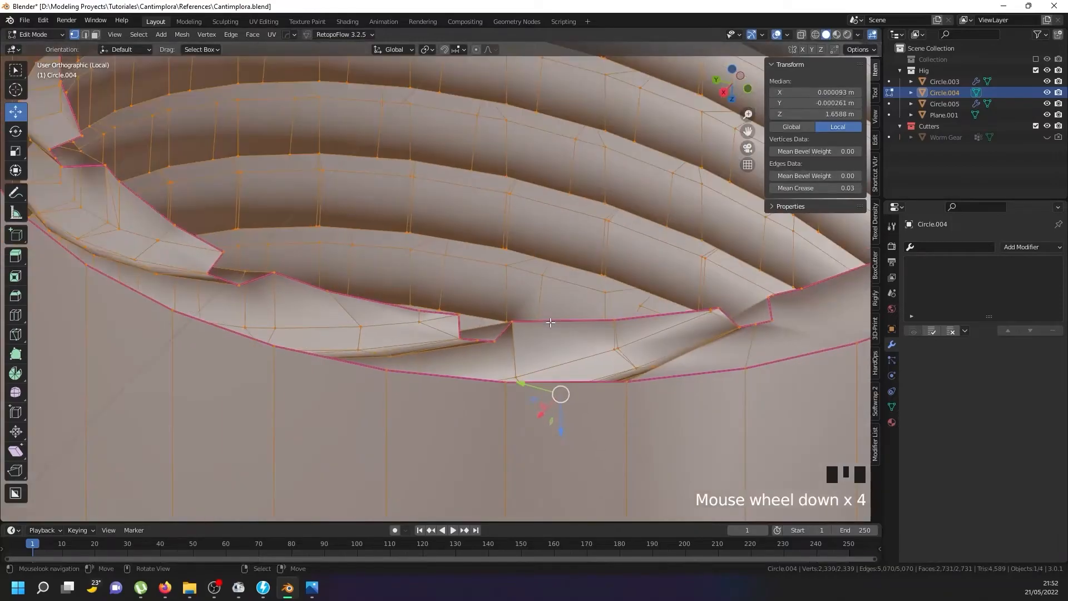
{"action": "key", "text": "w"}
{"action": "mouse_move", "coordinate": [559, 320]}
{"action": "left_click", "coordinate": [594, 359]}
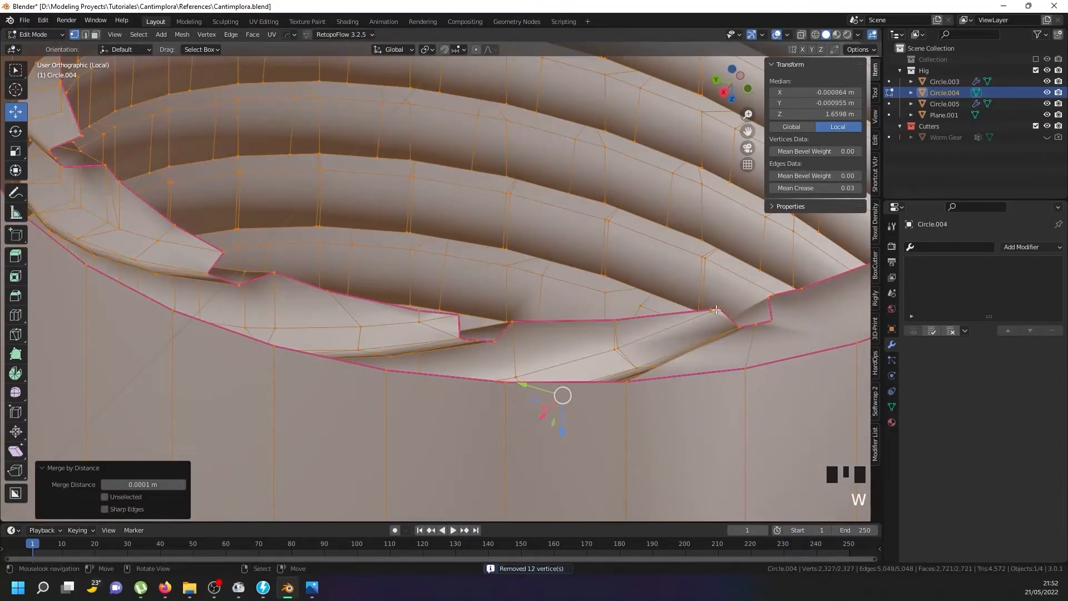
Slide the short edge beside the notch's upper corner onto the corner vertex with a factor of 1
{"action": "right_click", "coordinate": [716, 310]}
{"action": "scroll", "coordinate": [716, 310], "scroll_direction": "up", "scroll_amount": 7}
{"action": "right_click", "coordinate": [602, 298], "text": "alt+shift"}
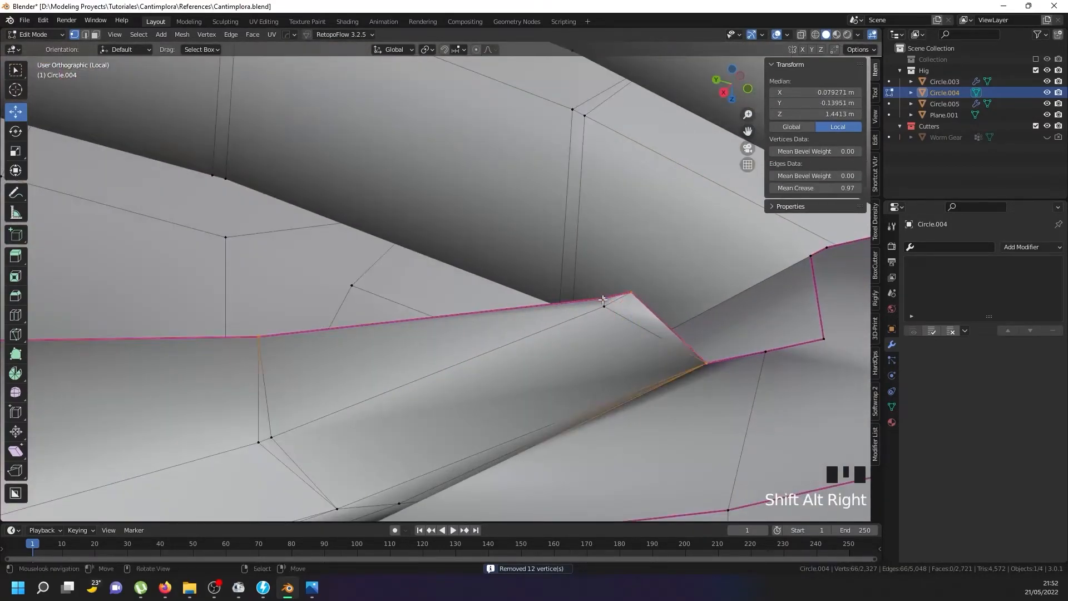
{"action": "scroll", "coordinate": [601, 300], "scroll_direction": "up", "scroll_amount": 1}
{"action": "right_click", "coordinate": [604, 312]}
{"action": "right_click", "coordinate": [604, 312], "text": "shift"}
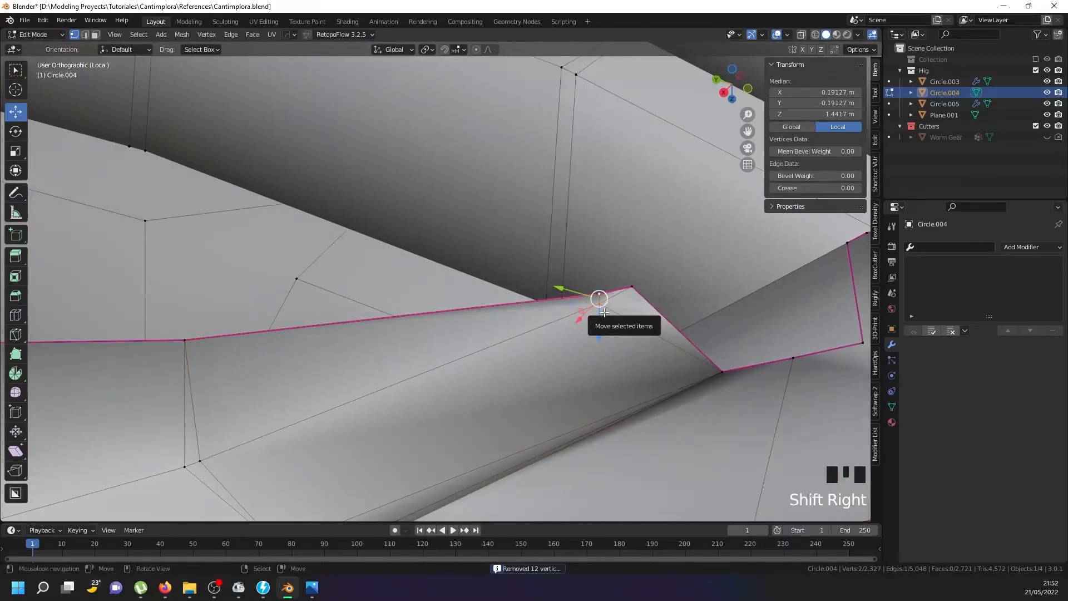
{"action": "right_click", "coordinate": [605, 313], "text": "shift"}
{"action": "key", "text": "g"}
{"action": "key", "text": "g"}
{"action": "right_click", "coordinate": [598, 300]}
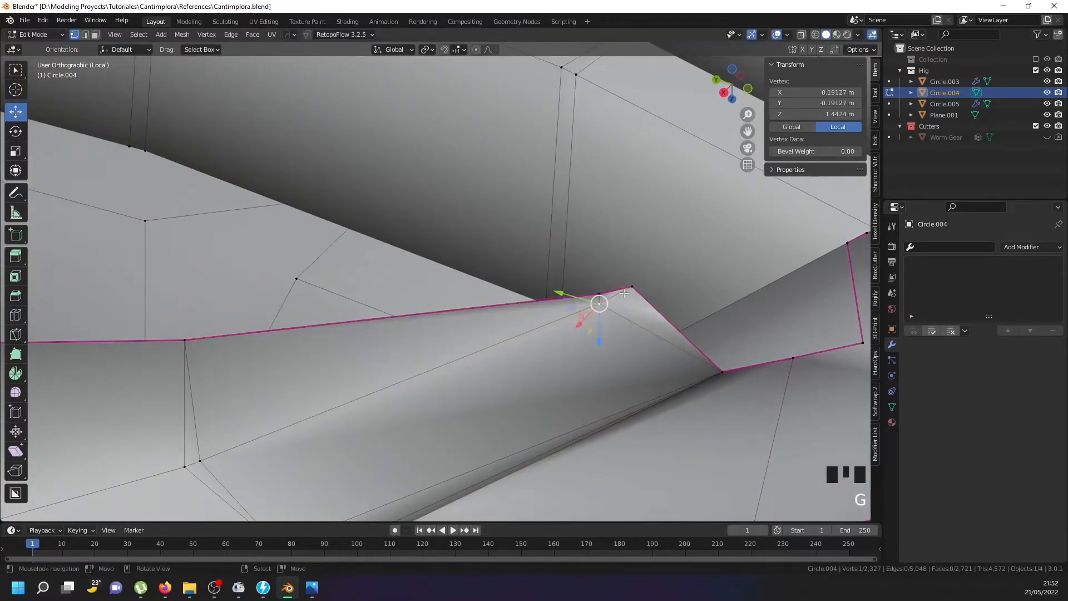
{"action": "right_click", "coordinate": [599, 301], "text": "shift"}
{"action": "key", "text": "g"}
{"action": "key", "text": "g"}
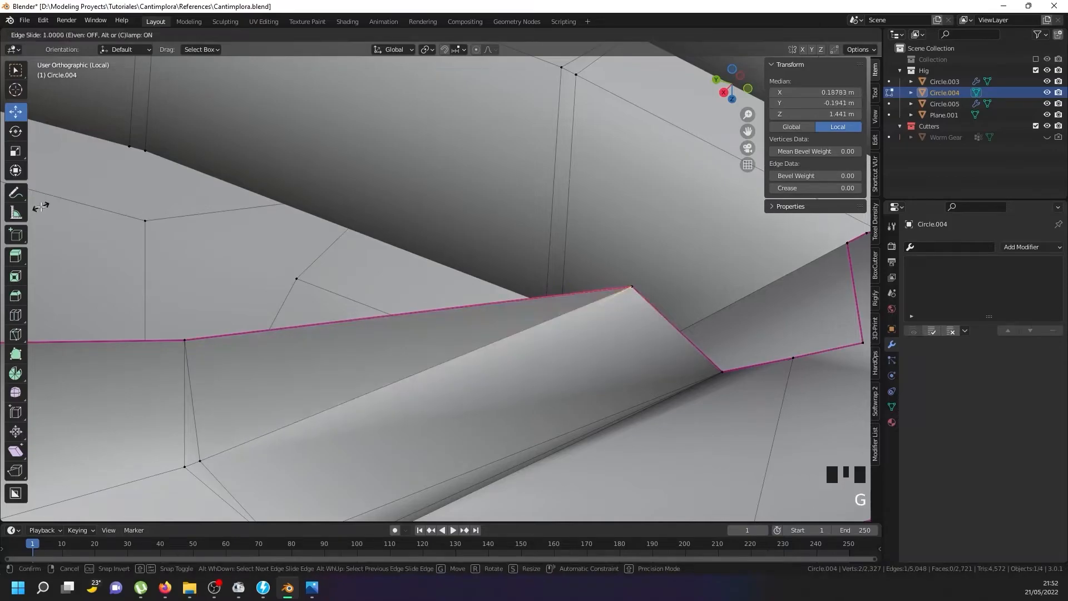
{"action": "left_click", "coordinate": [113, 371]}
Select the entire cap mesh and merge vertices by distance at 0.0001 m
{"action": "scroll", "coordinate": [274, 468], "scroll_direction": "down", "scroll_amount": 4}
{"action": "key", "text": "a"}
{"action": "key", "text": "a"}
{"action": "key", "text": "a"}
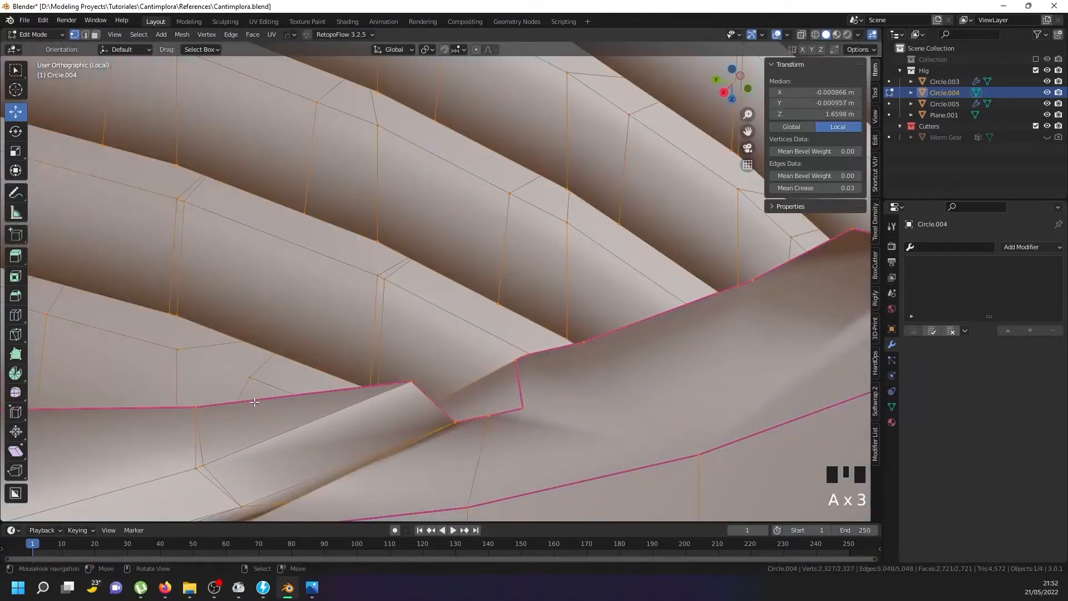
{"action": "key", "text": "w"}
{"action": "mouse_move", "coordinate": [256, 405]}
{"action": "left_click", "coordinate": [301, 447]}
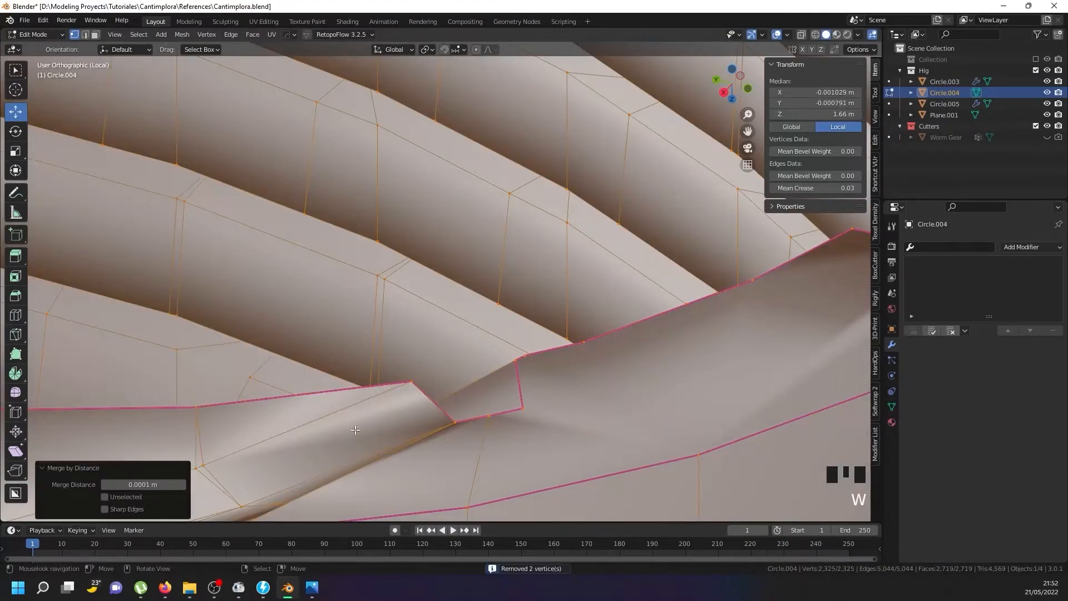
Select the boundary edges around the open half of the cap's notched rim and fill them with a face
{"action": "right_click", "coordinate": [406, 383], "text": "alt+shift"}
{"action": "right_click", "coordinate": [410, 389]}
{"action": "right_click", "coordinate": [423, 389], "text": "alt+shift"}
{"action": "scroll", "coordinate": [423, 388], "scroll_direction": "down", "scroll_amount": 7}
{"action": "scroll", "coordinate": [462, 393], "scroll_direction": "up", "scroll_amount": 4}
{"action": "right_click", "coordinate": [463, 390], "text": "alt+shift"}
{"action": "scroll", "coordinate": [464, 389], "scroll_direction": "down", "scroll_amount": 6}
{"action": "right_click", "coordinate": [467, 386], "text": "alt+shift"}
{"action": "middle_click_drag", "start_coordinate": [457, 387], "coordinate": [512, 401]}
{"action": "scroll", "coordinate": [514, 409], "scroll_direction": "up", "scroll_amount": 5}
{"action": "right_click", "coordinate": [518, 415]}
{"action": "right_click", "coordinate": [519, 413], "text": "alt+shift"}
{"action": "scroll", "coordinate": [518, 414], "scroll_direction": "down", "scroll_amount": 9}
{"action": "scroll", "coordinate": [419, 338], "scroll_direction": "up", "scroll_amount": 6}
{"action": "middle_click_drag", "start_coordinate": [419, 338], "coordinate": [435, 317]}
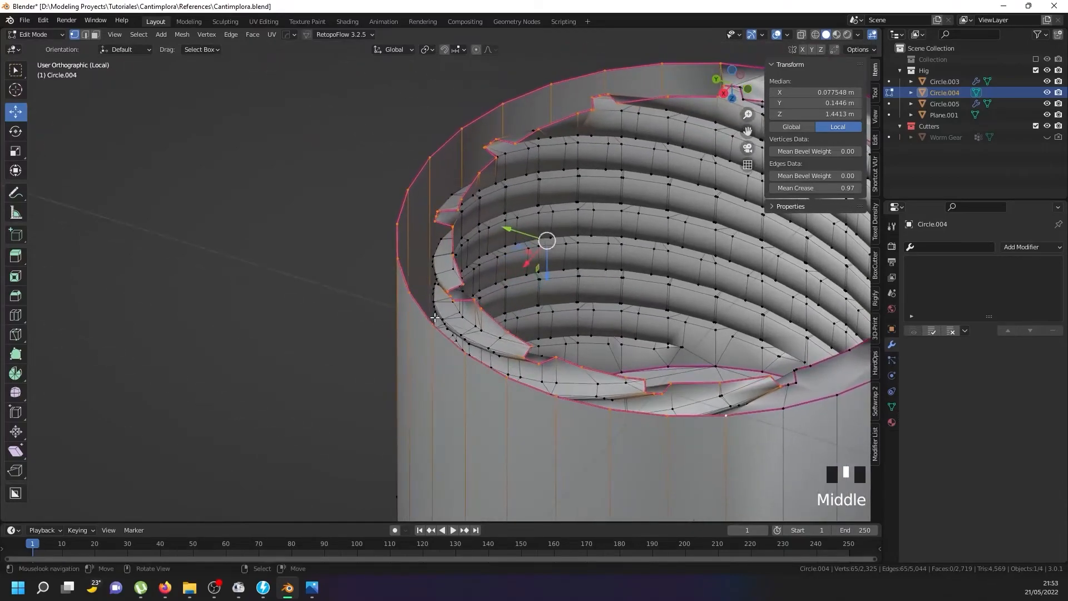
{"action": "key", "text": "f"}
{"action": "middle_click_drag", "start_coordinate": [555, 294], "coordinate": [290, 284], "text": "shift"}
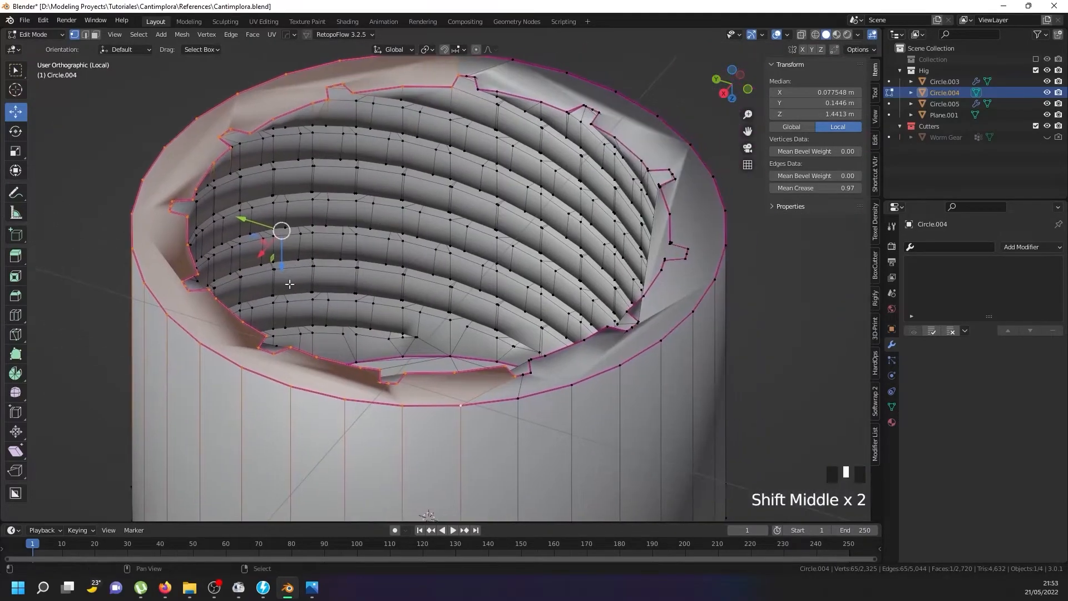
Select the faces making up the notched rim, triangulate them and convert the triangles to quads
{"action": "left_click", "coordinate": [98, 31]}
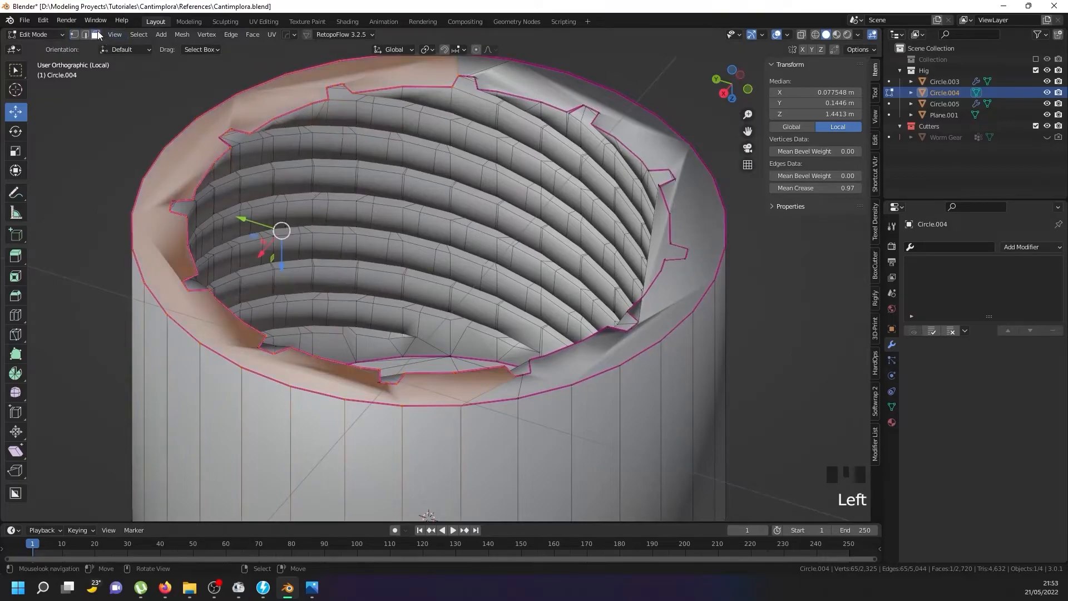
{"action": "right_click", "coordinate": [607, 361], "text": "shift"}
{"action": "right_click", "coordinate": [512, 386], "text": "shift"}
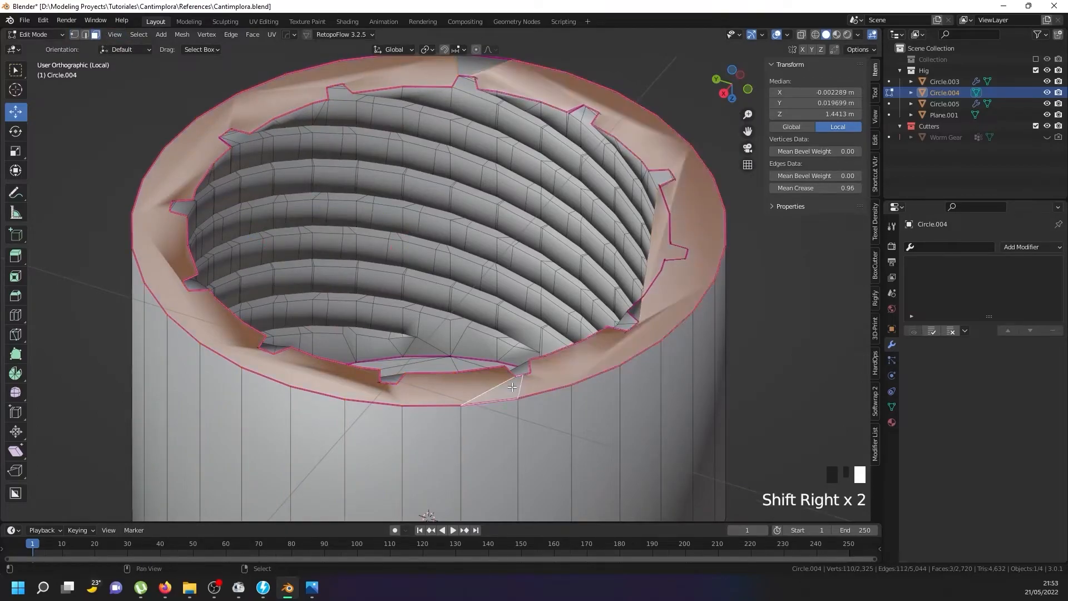
{"action": "right_click", "coordinate": [459, 70], "text": "shift"}
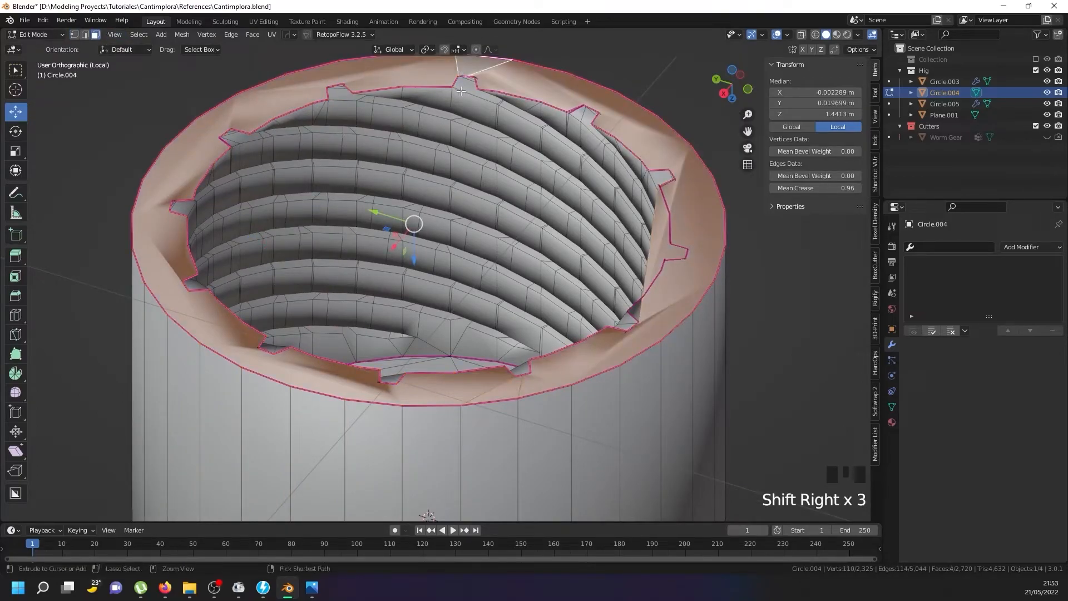
{"action": "key", "text": "ctrl+t"}
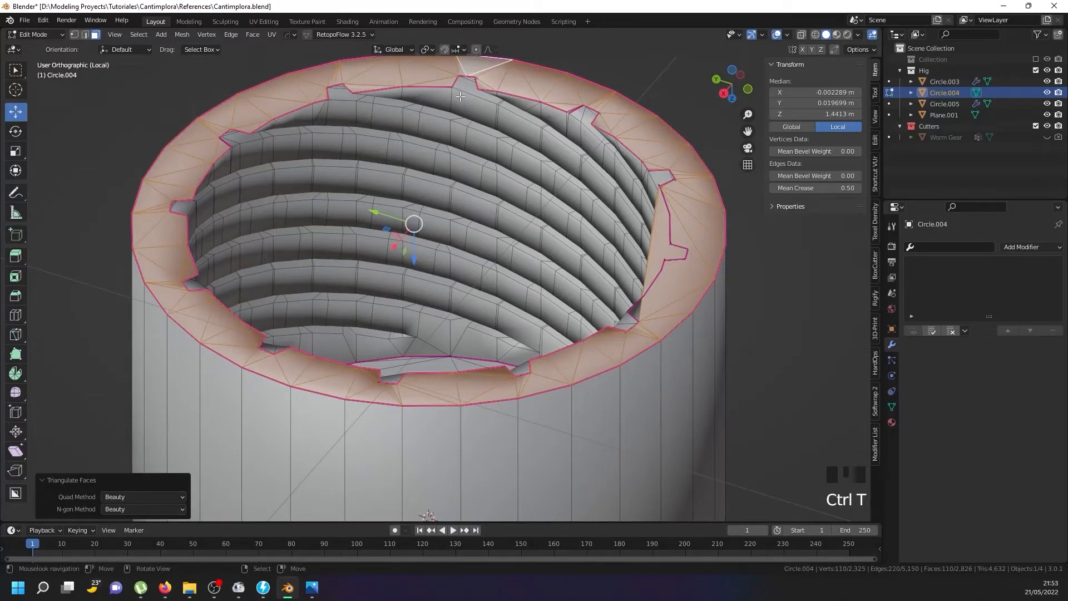
{"action": "key", "text": "alt+j"}
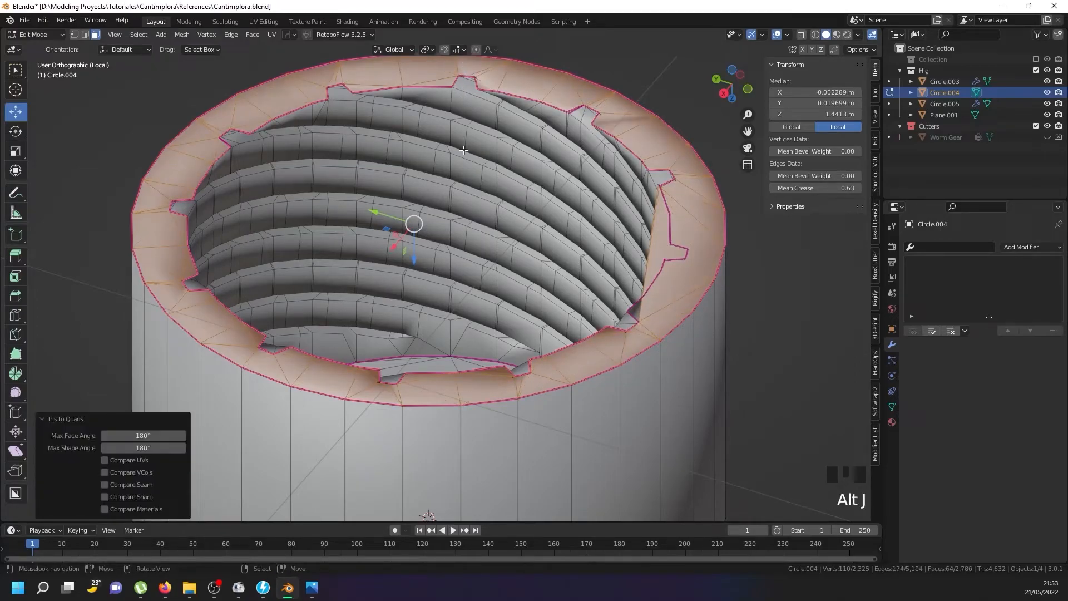
Scale the selected rim faces along the global Z axis and return to Object Mode
{"action": "key", "text": "s"}
{"action": "key", "text": "z"}
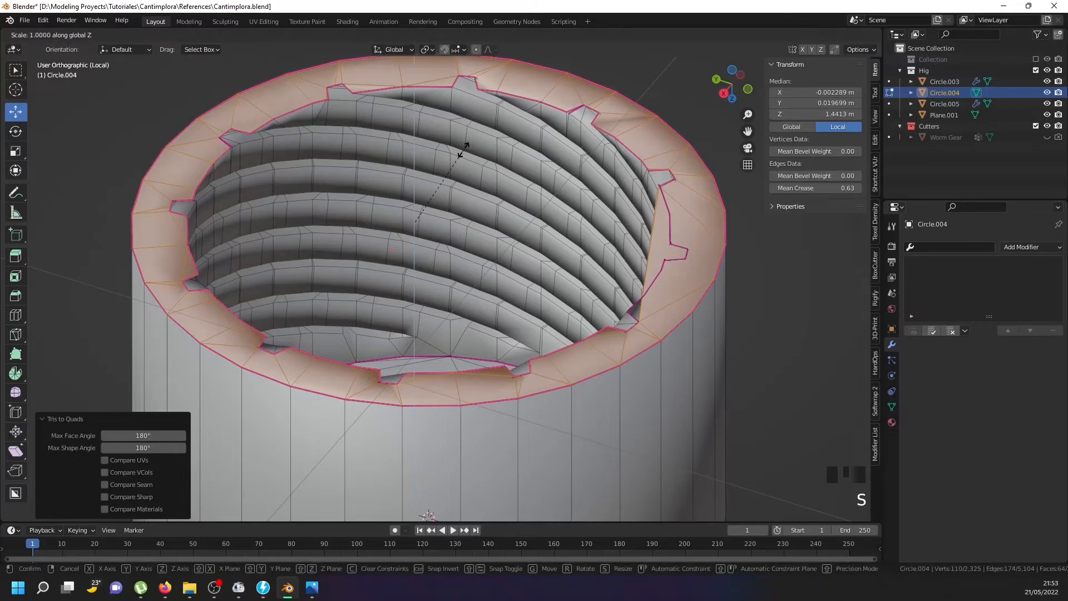
{"action": "key", "text": "Return"}
{"action": "key", "text": "Tab"}
Shade the cap smooth and enable Auto Smooth for its normals
{"action": "scroll", "coordinate": [463, 149], "scroll_direction": "down", "scroll_amount": 2}
{"action": "middle_click_drag", "start_coordinate": [460, 168], "coordinate": [468, 277]}
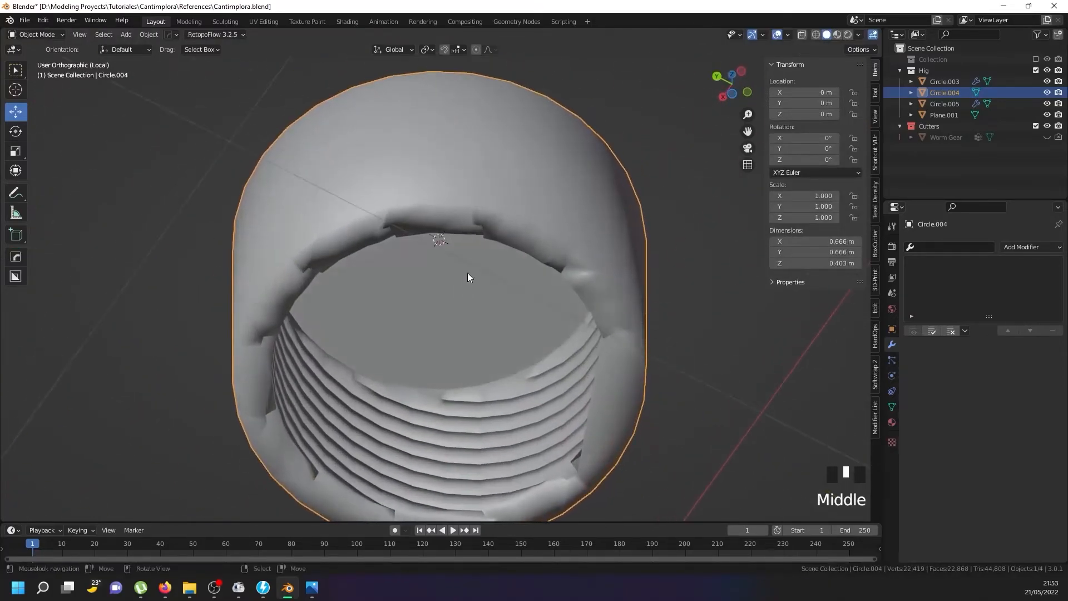
{"action": "left_click", "coordinate": [149, 35]}
{"action": "left_click", "coordinate": [212, 267]}
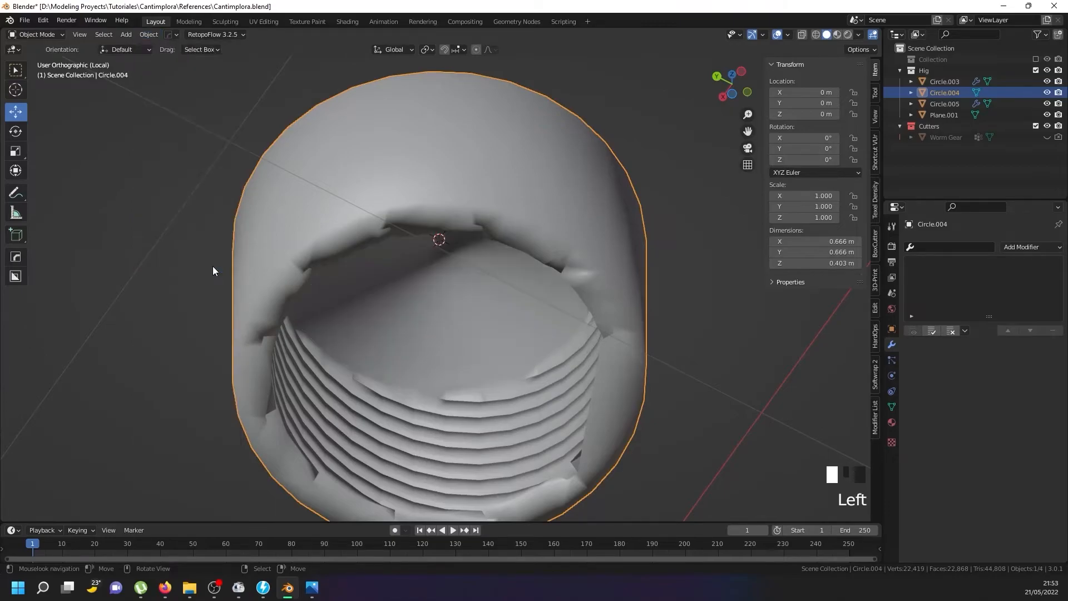
{"action": "middle_click_drag", "start_coordinate": [407, 309], "coordinate": [532, 317]}
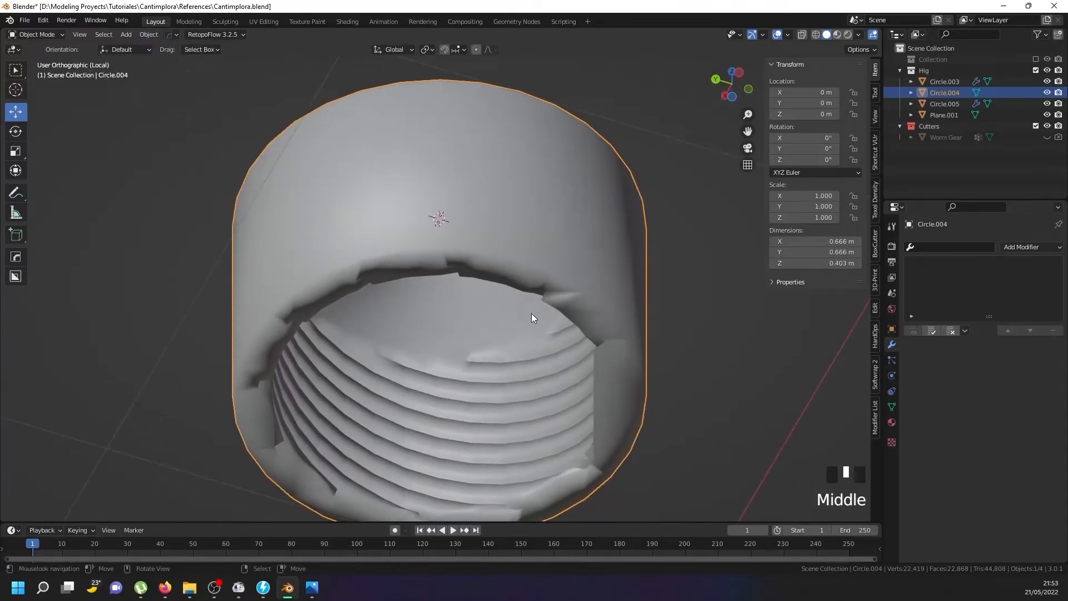
{"action": "left_click", "coordinate": [891, 407]}
{"action": "left_click", "coordinate": [970, 476]}
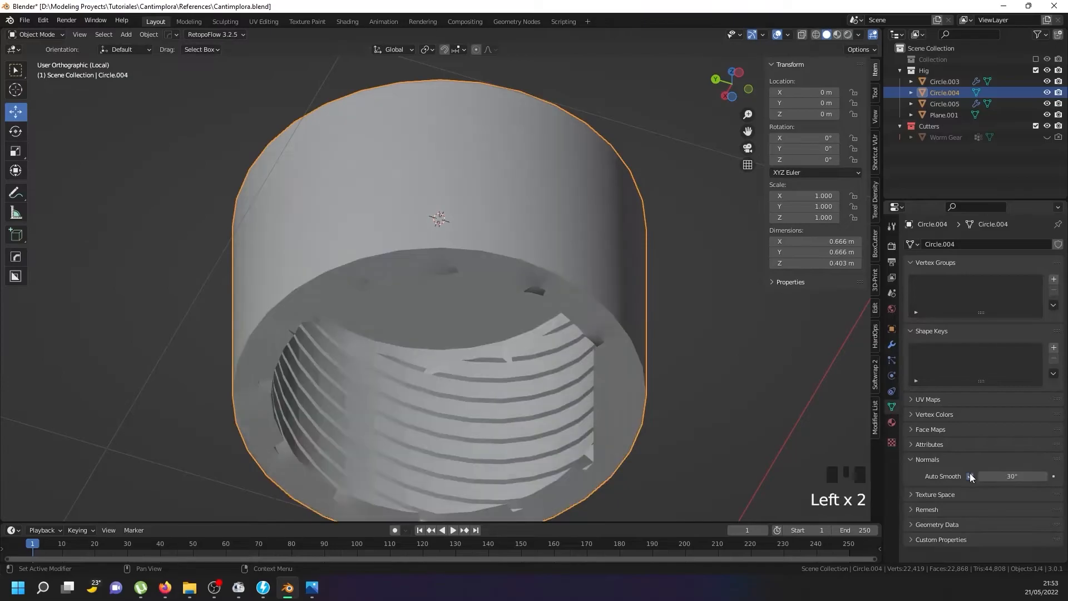
Set the cap's Auto Smooth angle to 89°
{"action": "middle_click_drag", "start_coordinate": [665, 335], "coordinate": [649, 268]}
{"action": "middle_click_drag", "start_coordinate": [644, 295], "coordinate": [567, 361]}
{"action": "scroll", "coordinate": [303, 475], "scroll_direction": "up", "scroll_amount": 4}
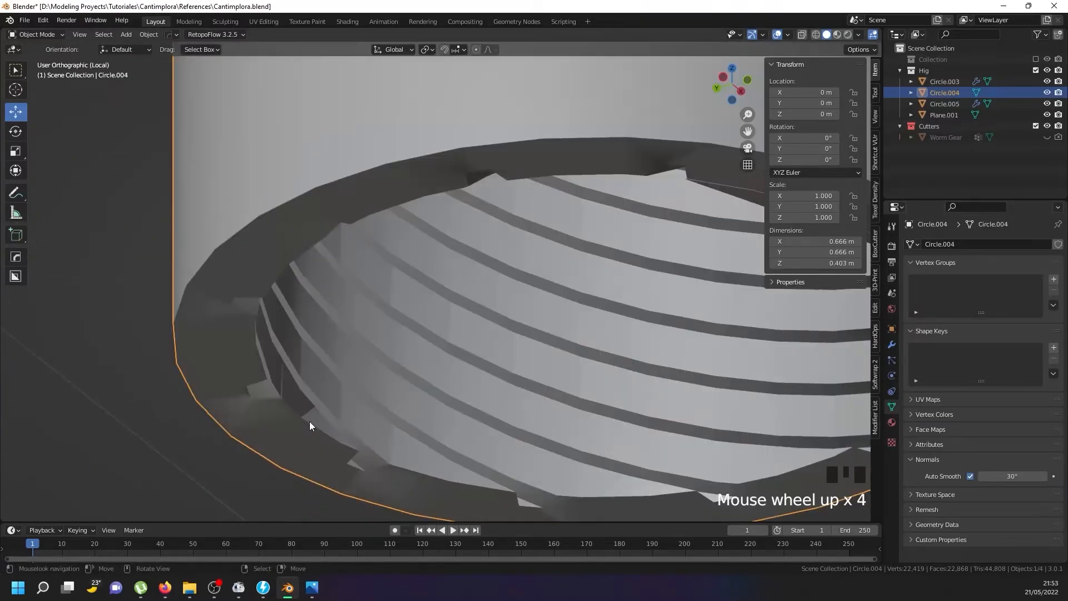
{"action": "middle_click_drag", "start_coordinate": [312, 387], "coordinate": [258, 363]}
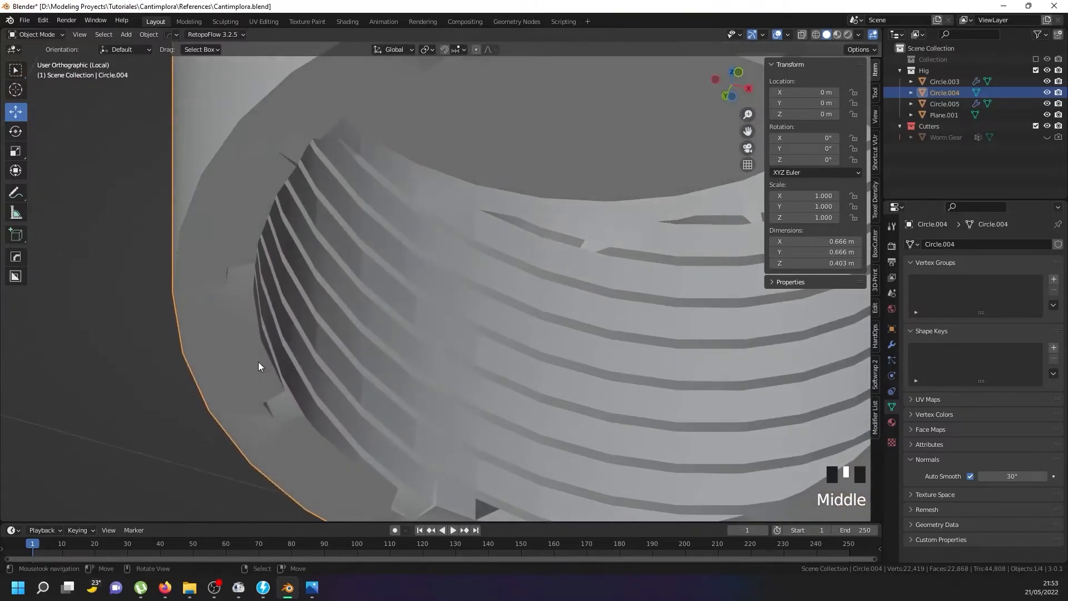
{"action": "scroll", "coordinate": [453, 366], "scroll_direction": "down", "scroll_amount": 2}
{"action": "key", "text": "Tab"}
{"action": "key", "text": "Tab"}
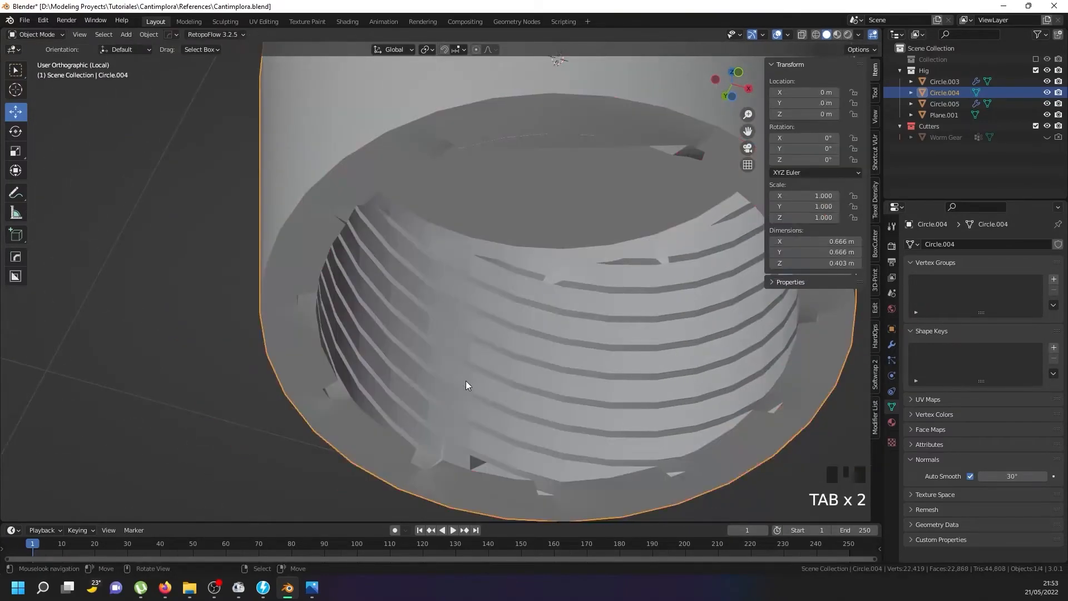
{"action": "left_click", "coordinate": [1043, 476]}
{"action": "left_click", "coordinate": [1040, 477]}
{"action": "left_click", "coordinate": [1040, 478]}
{"action": "left_click", "coordinate": [1041, 477]}
{"action": "mouse_move", "coordinate": [1040, 477]}
{"action": "left_mouse_down"}
{"action": "mouse_move", "coordinate": [1066, 477]}
{"action": "mouse_move", "coordinate": [1051, 477]}
{"action": "left_mouse_up"}
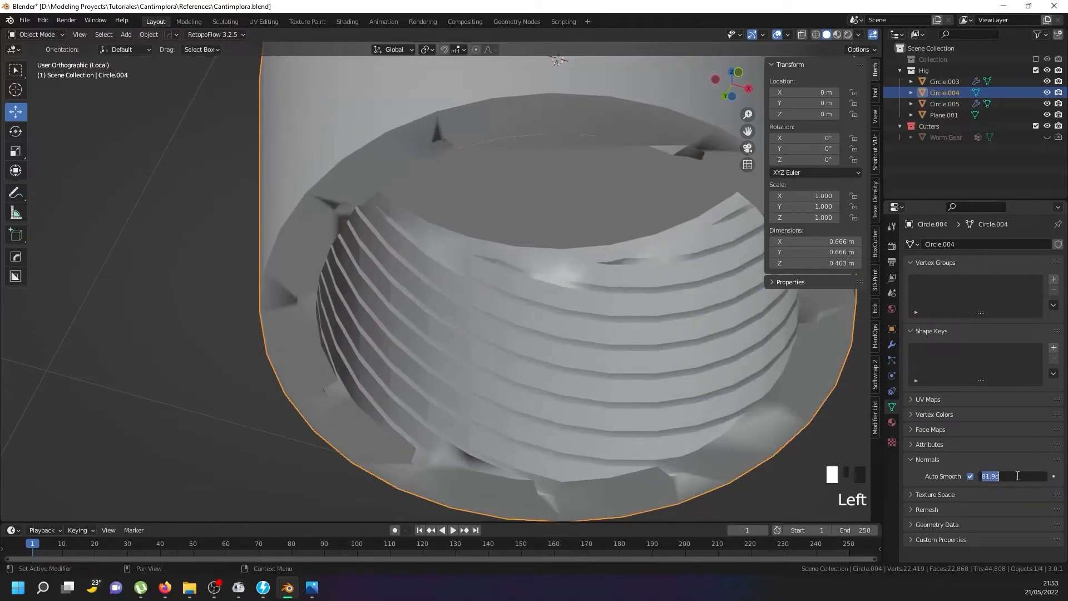
{"action": "key", "text": "Return"}
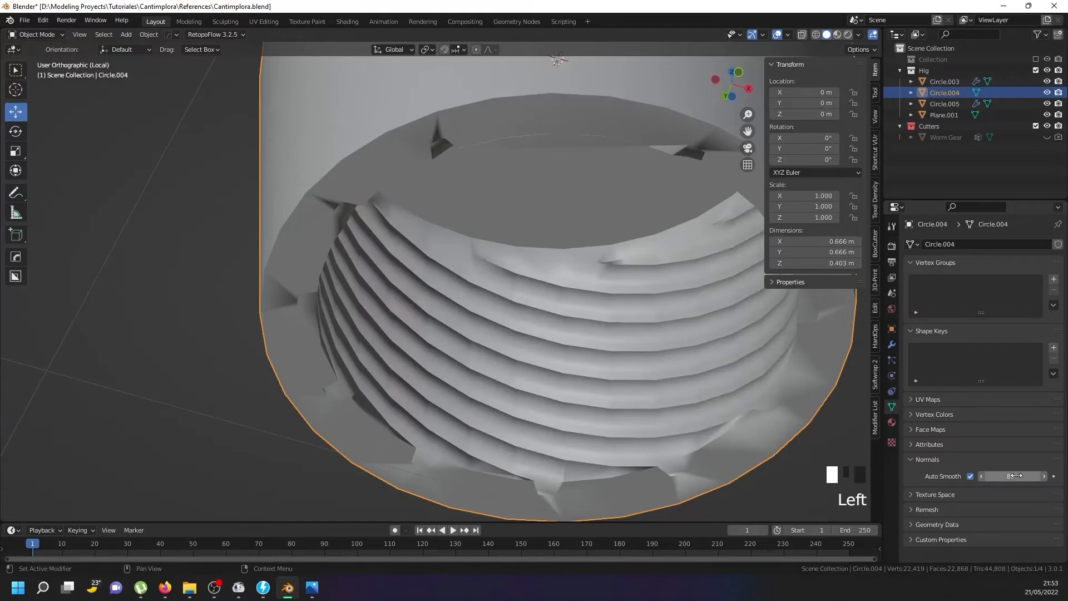
Delete the large rim face that stretches across one notch of the cap
{"action": "scroll", "coordinate": [559, 441], "scroll_direction": "down", "scroll_amount": 6}
{"action": "key", "text": "Tab"}
{"action": "middle_click_drag", "start_coordinate": [535, 402], "coordinate": [456, 321]}
{"action": "key", "text": "Tab"}
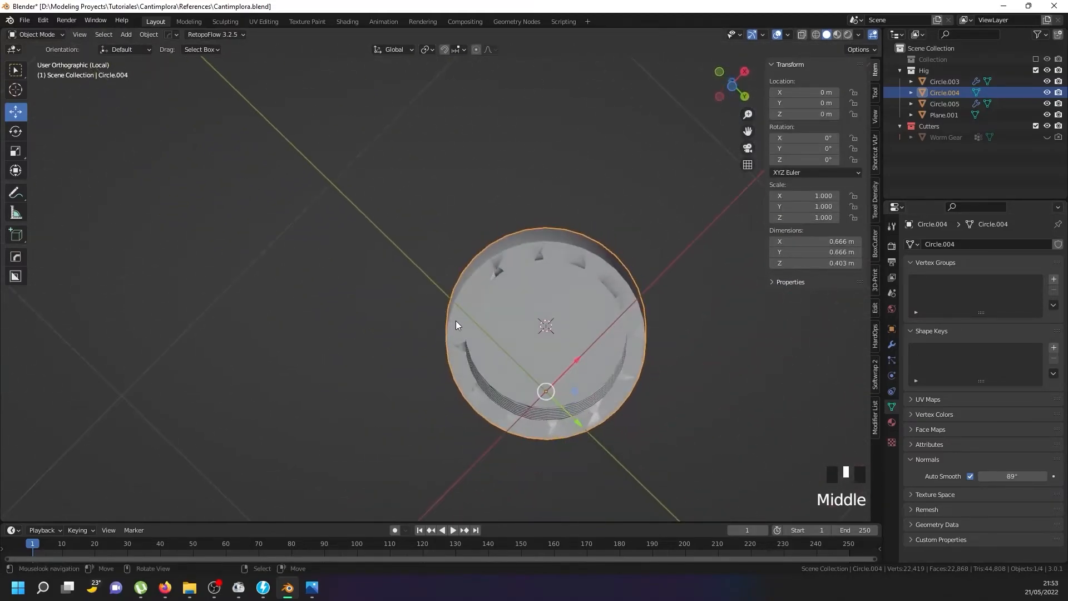
{"action": "scroll", "coordinate": [465, 315], "scroll_direction": "up", "scroll_amount": 4}
{"action": "right_click", "coordinate": [465, 315]}
{"action": "key", "text": "Tab"}
{"action": "right_click", "coordinate": [480, 296]}
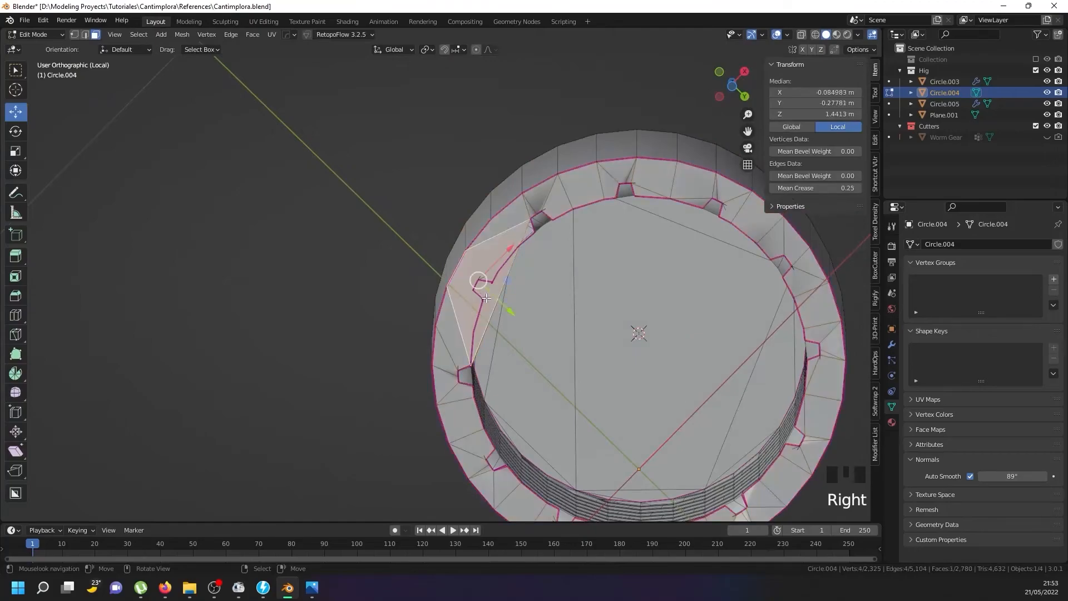
{"action": "key", "text": "x"}
{"action": "left_click", "coordinate": [487, 298]}
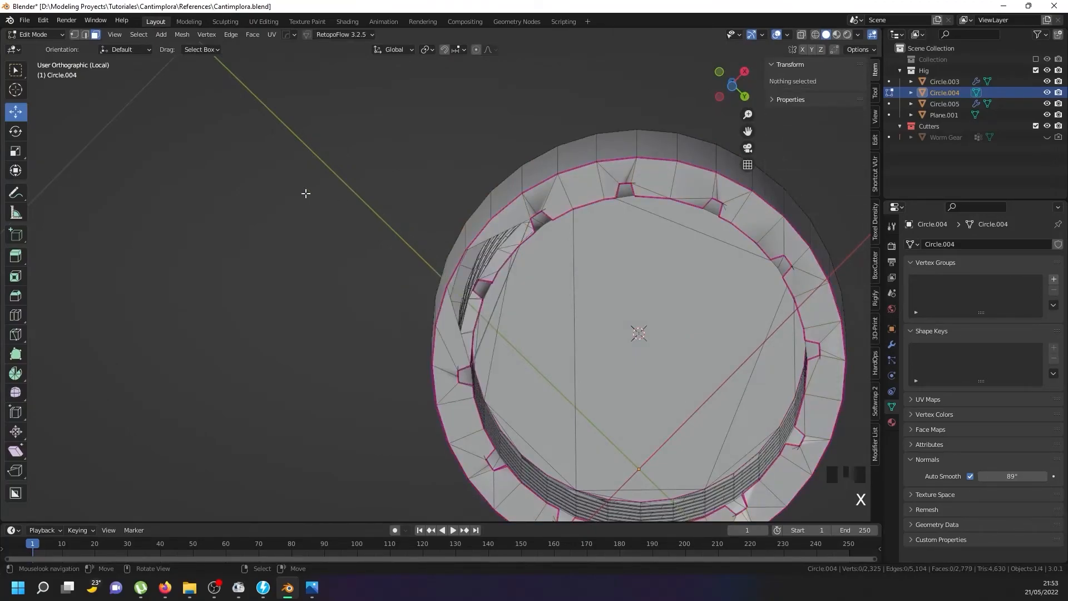
Try to select the boundary edge loops around the open gap in the rim
{"action": "left_click", "coordinate": [74, 35]}
{"action": "scroll", "coordinate": [501, 311], "scroll_direction": "up", "scroll_amount": 4}
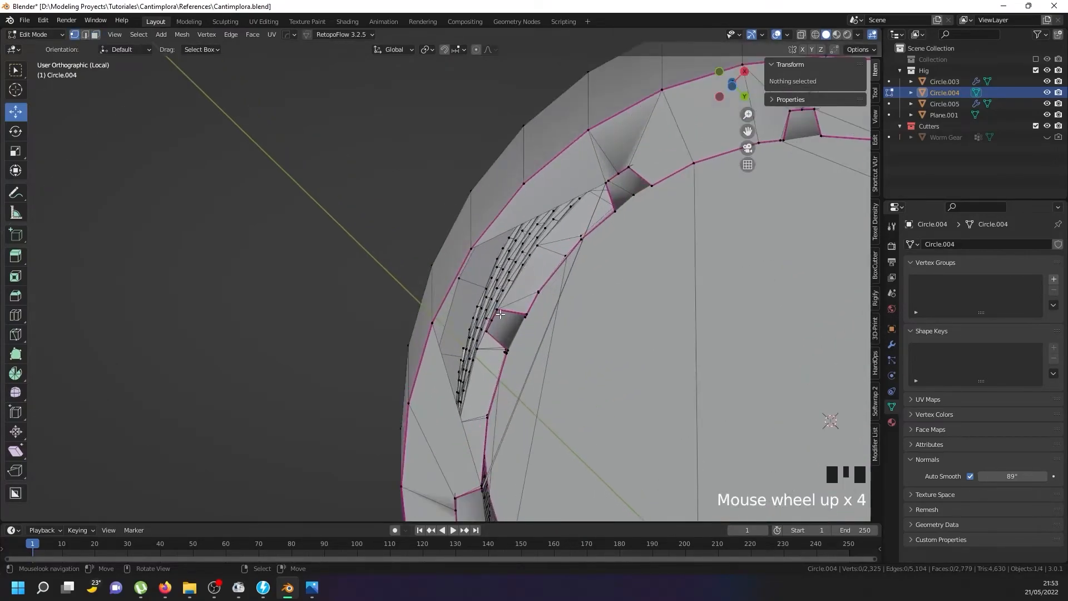
{"action": "right_click", "coordinate": [506, 311]}
{"action": "right_click", "coordinate": [509, 310], "text": "alt+shift"}
{"action": "middle_click_drag", "start_coordinate": [510, 309], "coordinate": [502, 281]}
{"action": "right_click", "coordinate": [486, 277], "text": "alt+shift"}
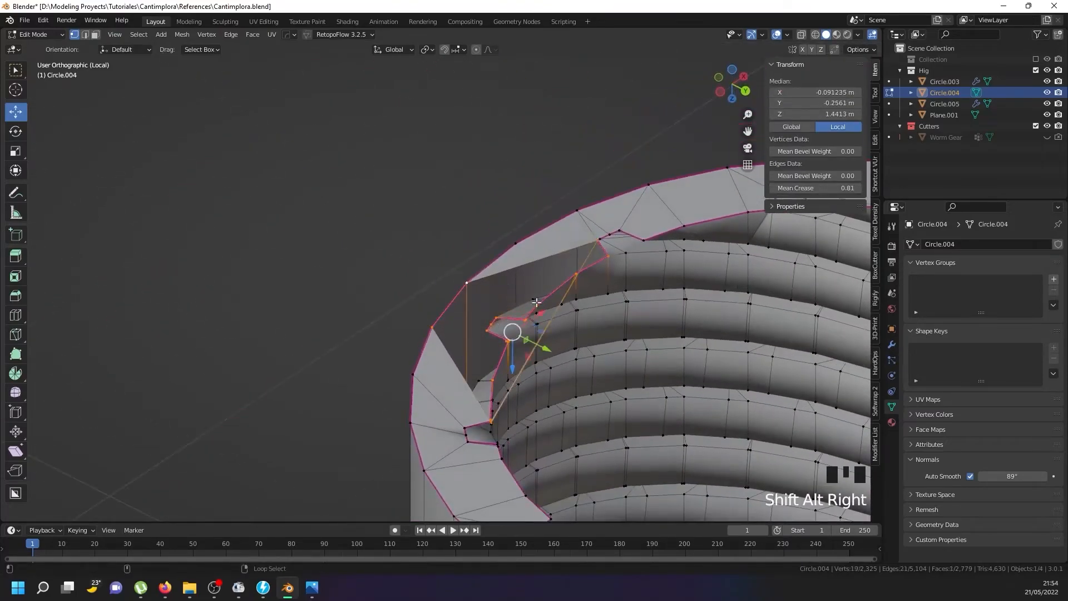
{"action": "right_click", "coordinate": [491, 416]}
Try to select the stray line crossing in front of the threads near the gap as a face
{"action": "middle_click_drag", "start_coordinate": [491, 416], "coordinate": [317, 124]}
{"action": "left_click", "coordinate": [96, 35]}
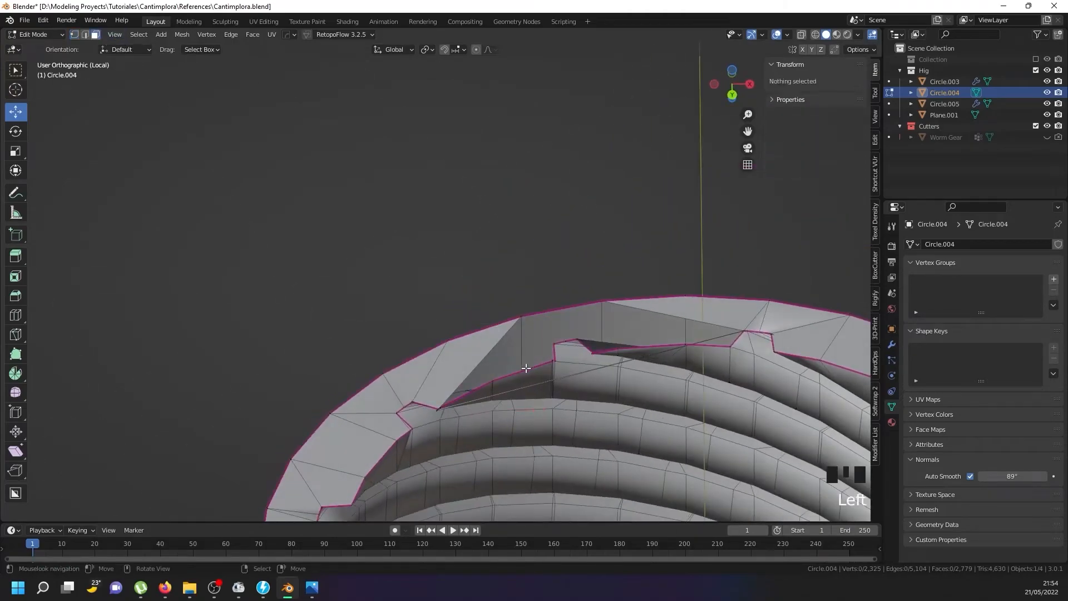
{"action": "right_click", "coordinate": [542, 383]}
{"action": "mouse_move", "coordinate": [545, 383]}
{"action": "middle_mouse_down"}
{"action": "mouse_move", "coordinate": [576, 394]}
{"action": "mouse_move", "coordinate": [557, 389]}
{"action": "middle_mouse_up"}
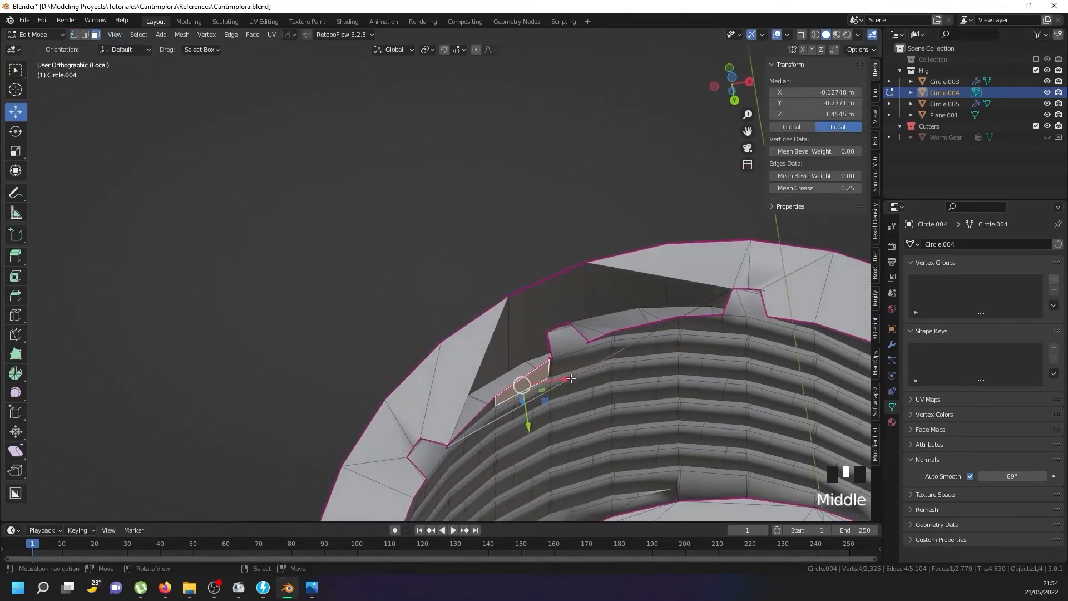
{"action": "scroll", "coordinate": [556, 389], "scroll_direction": "up", "scroll_amount": 4}
{"action": "right_click", "coordinate": [549, 396]}
{"action": "right_click", "coordinate": [479, 425]}
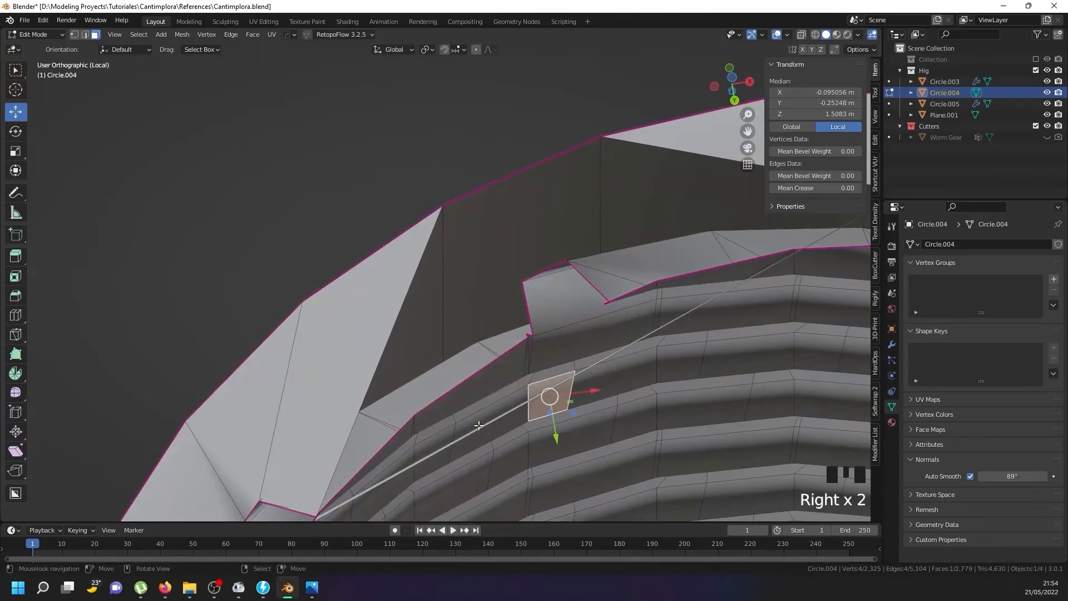
{"action": "right_click", "coordinate": [345, 507]}
{"action": "right_click", "coordinate": [403, 474]}
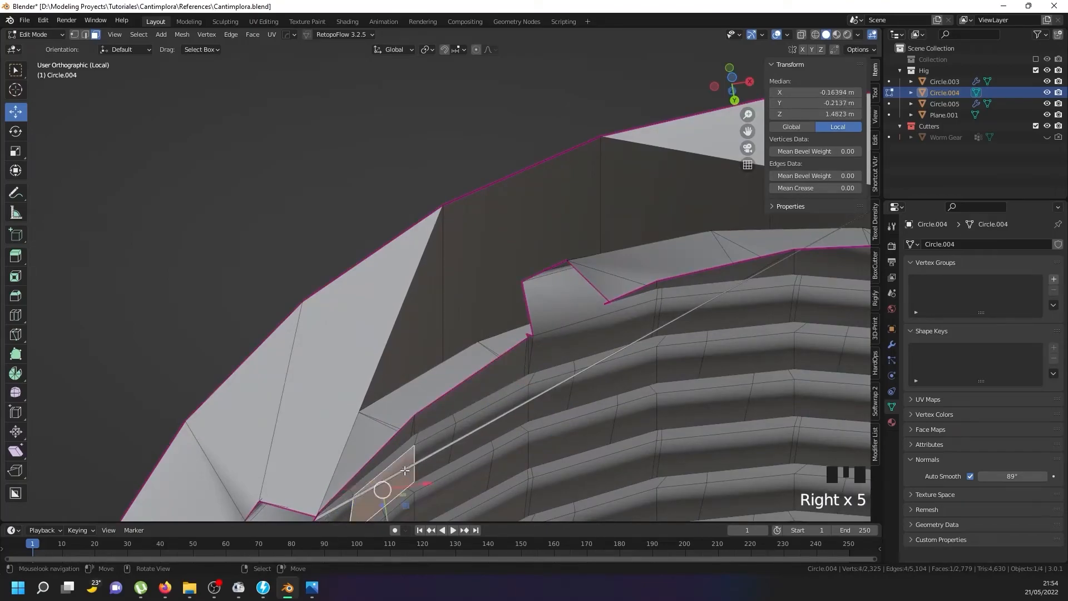
Delete the stray edges that cross in front of the cap's threads near the open rim gap
{"action": "left_click", "coordinate": [88, 35]}
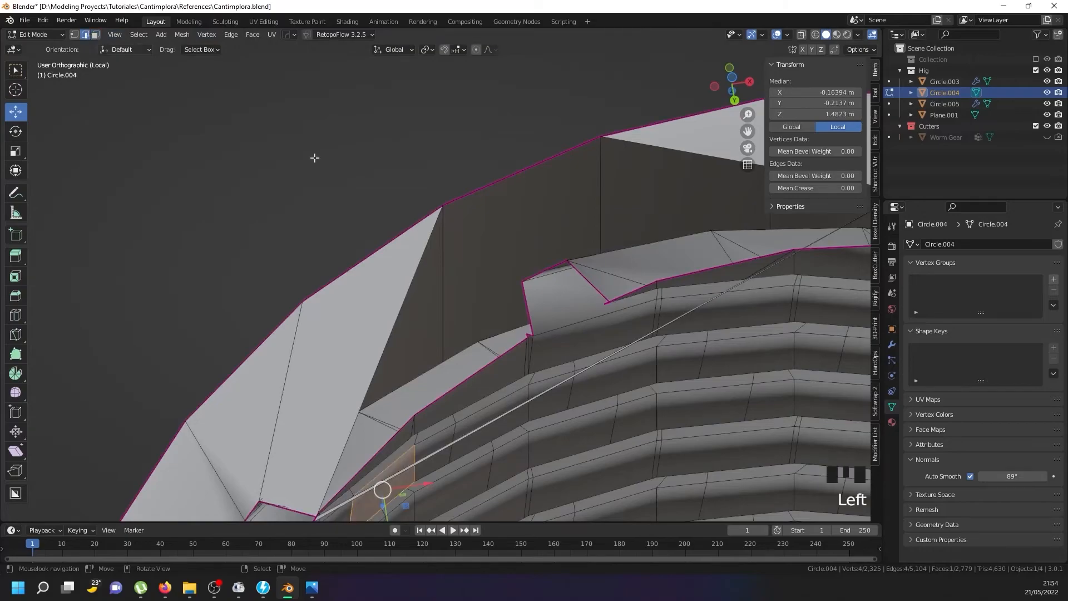
{"action": "right_click", "coordinate": [587, 369]}
{"action": "right_click", "coordinate": [587, 369], "text": "shift"}
{"action": "right_click", "coordinate": [587, 368], "text": "shift"}
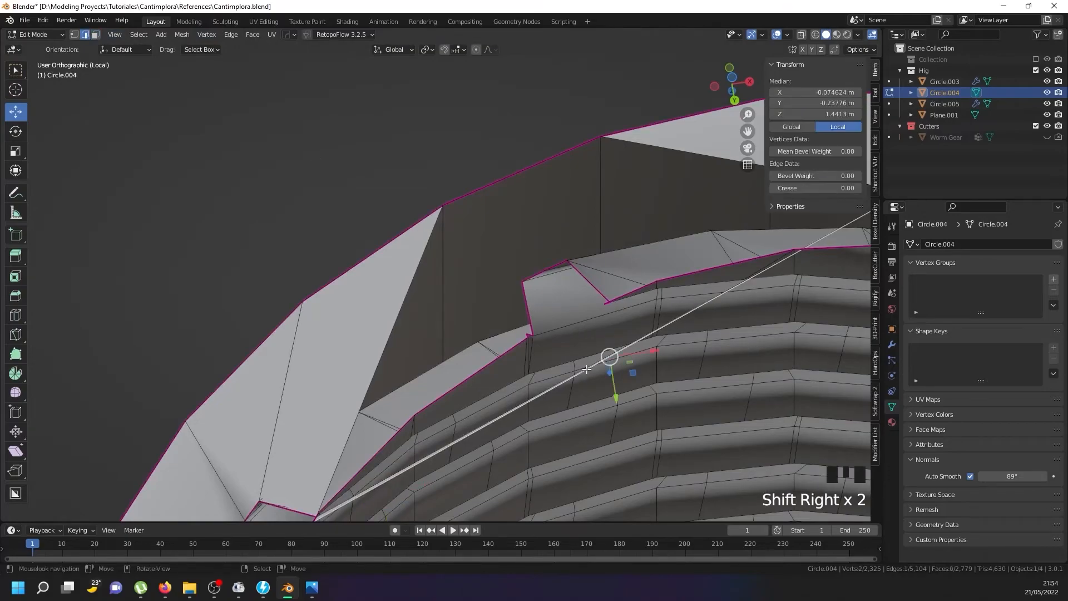
{"action": "key", "text": "x"}
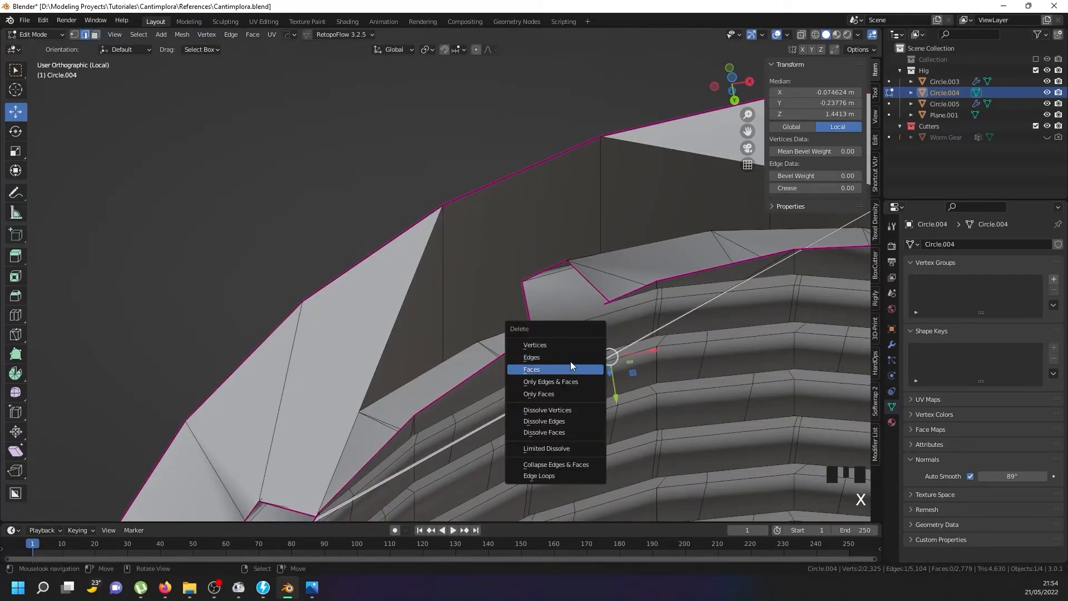
{"action": "left_click", "coordinate": [571, 370]}
{"action": "right_click", "coordinate": [599, 361]}
{"action": "key", "text": "x"}
{"action": "left_click", "coordinate": [599, 362]}
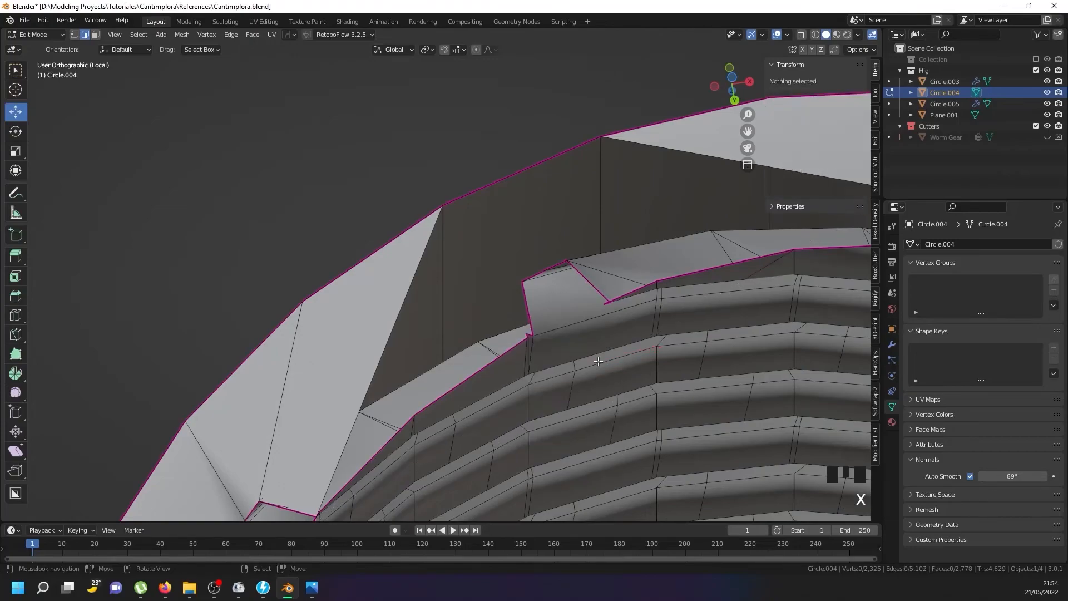
Switch to vertex selection and try to select the boundary loop around the open rim gap
{"action": "scroll", "coordinate": [515, 300], "scroll_direction": "down", "scroll_amount": 4}
{"action": "left_click", "coordinate": [76, 37]}
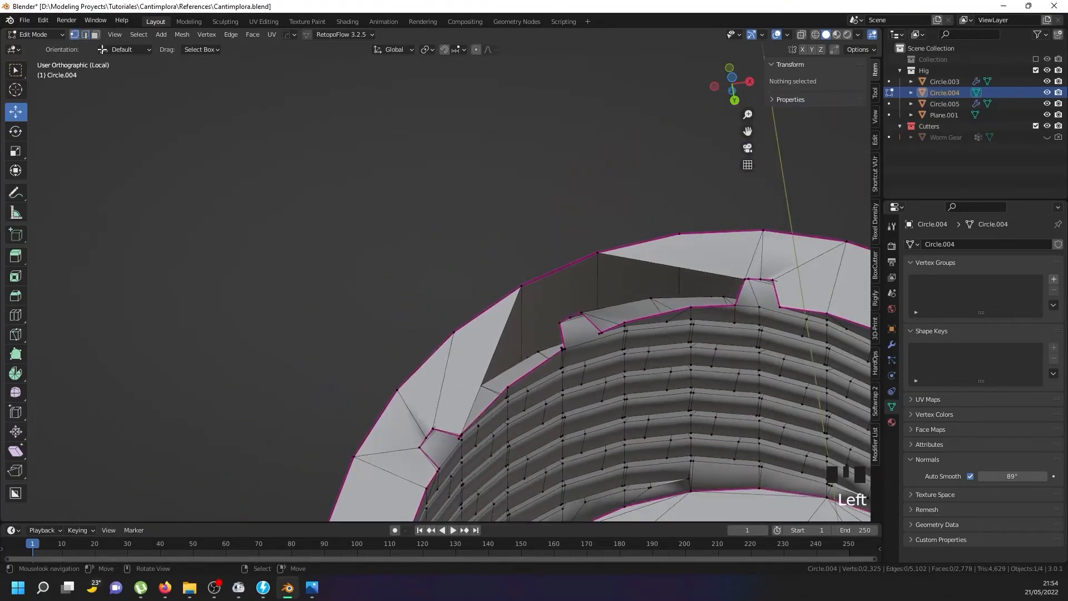
{"action": "right_click", "coordinate": [523, 288], "text": "alt+shift"}
{"action": "right_click", "coordinate": [531, 286], "text": "alt+shift"}
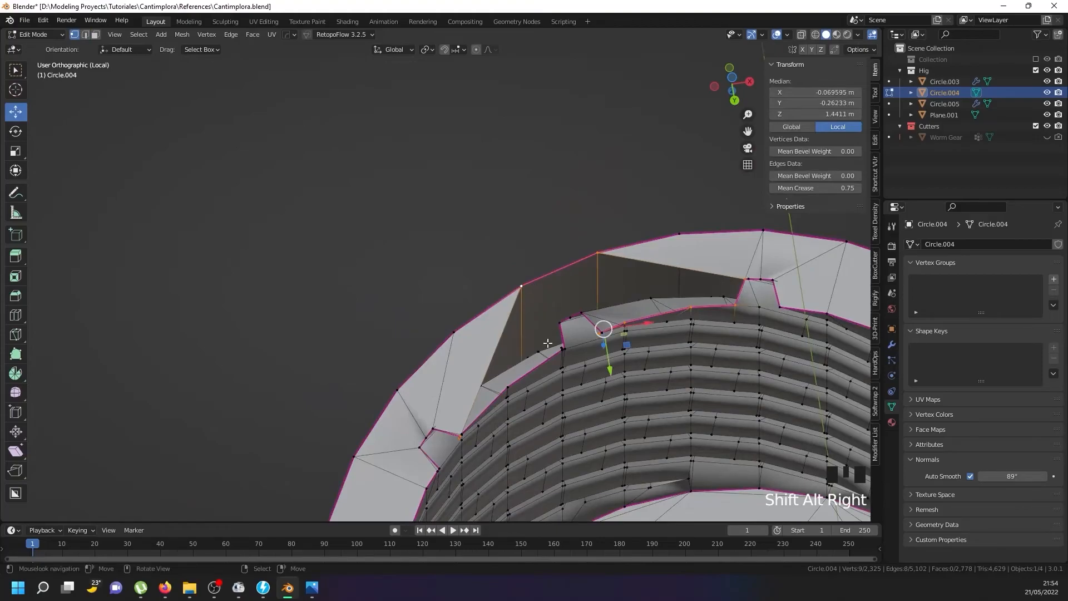
Slide the two stray vertices beside the notch's near lower corner fully along their edges onto neighbouring vertices
{"action": "scroll", "coordinate": [548, 356], "scroll_direction": "up", "scroll_amount": 9}
{"action": "right_click", "coordinate": [548, 296]}
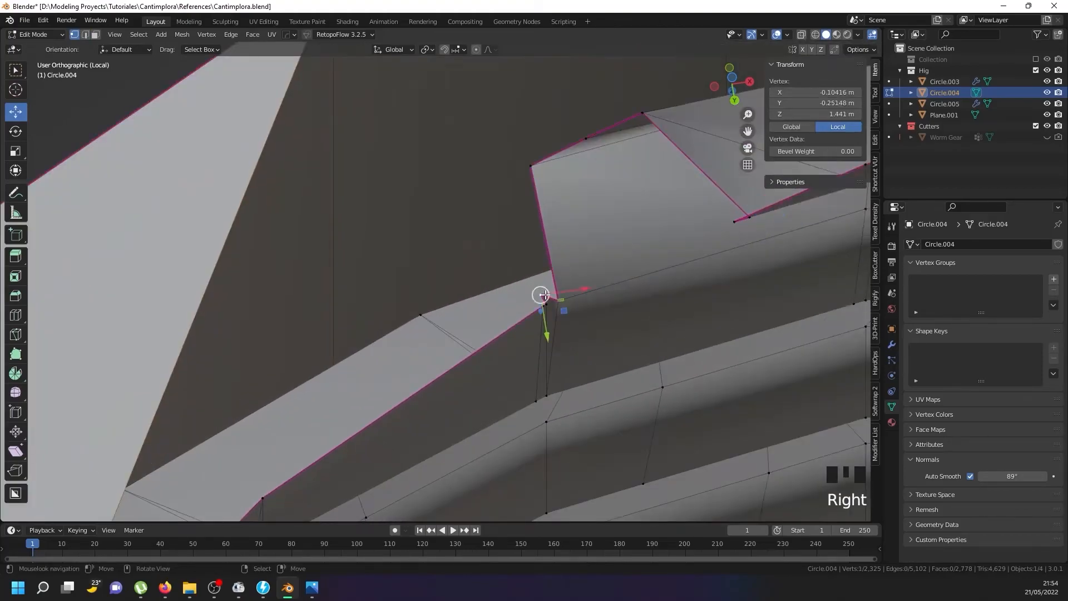
{"action": "key", "text": "g"}
{"action": "key", "text": "g"}
{"action": "left_click", "coordinate": [696, 332]}
{"action": "right_click", "coordinate": [548, 306]}
{"action": "key", "text": "g"}
{"action": "key", "text": "g"}
{"action": "left_click", "coordinate": [560, 298]}
Slide the vertex at the same notch's opposite lower corner along its edge with a factor of 1.000
{"action": "middle_click_drag", "start_coordinate": [560, 298], "coordinate": [376, 417], "text": "shift"}
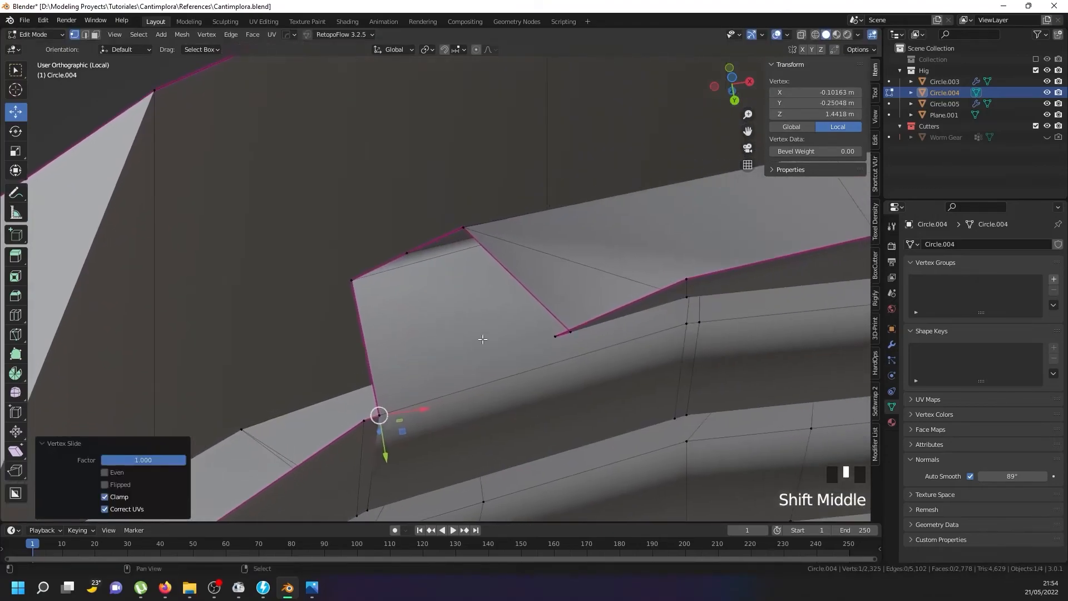
{"action": "right_click", "coordinate": [569, 332]}
{"action": "middle_click_drag", "start_coordinate": [569, 332], "coordinate": [570, 332]}
{"action": "key", "text": "g"}
{"action": "key", "text": "g"}
{"action": "left_click", "coordinate": [237, 188]}
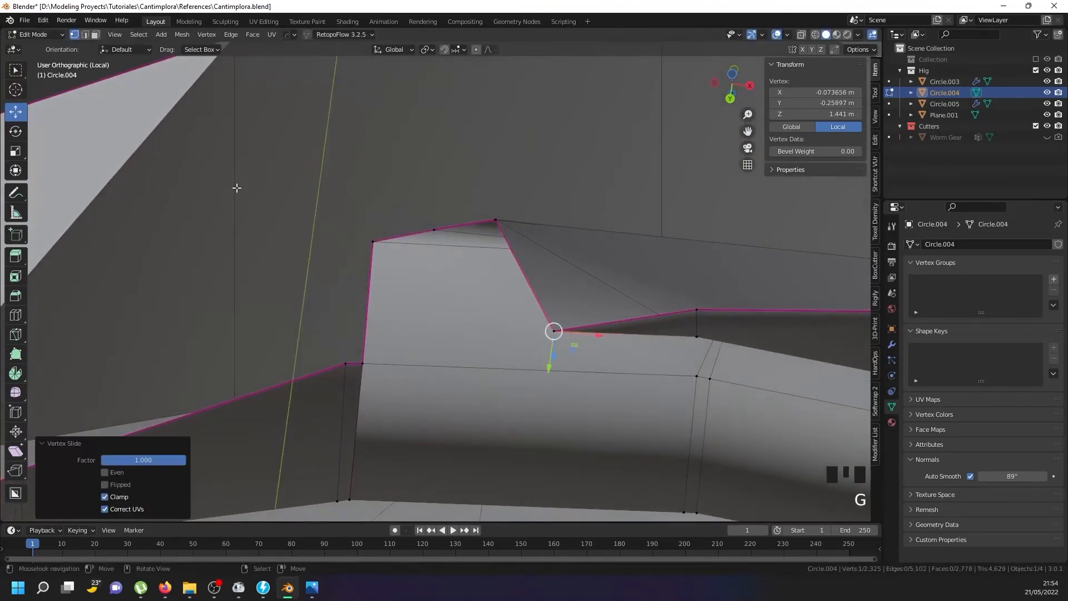
Slide the upper corner vertex of the neighbouring notch, at the far end of the gap, along its edge
{"action": "scroll", "coordinate": [433, 237], "scroll_direction": "down", "scroll_amount": 5}
{"action": "middle_click_drag", "start_coordinate": [433, 237], "coordinate": [389, 245], "text": "shift"}
{"action": "scroll", "coordinate": [567, 291], "scroll_direction": "up", "scroll_amount": 3}
{"action": "scroll", "coordinate": [578, 290], "scroll_direction": "down", "scroll_amount": 4}
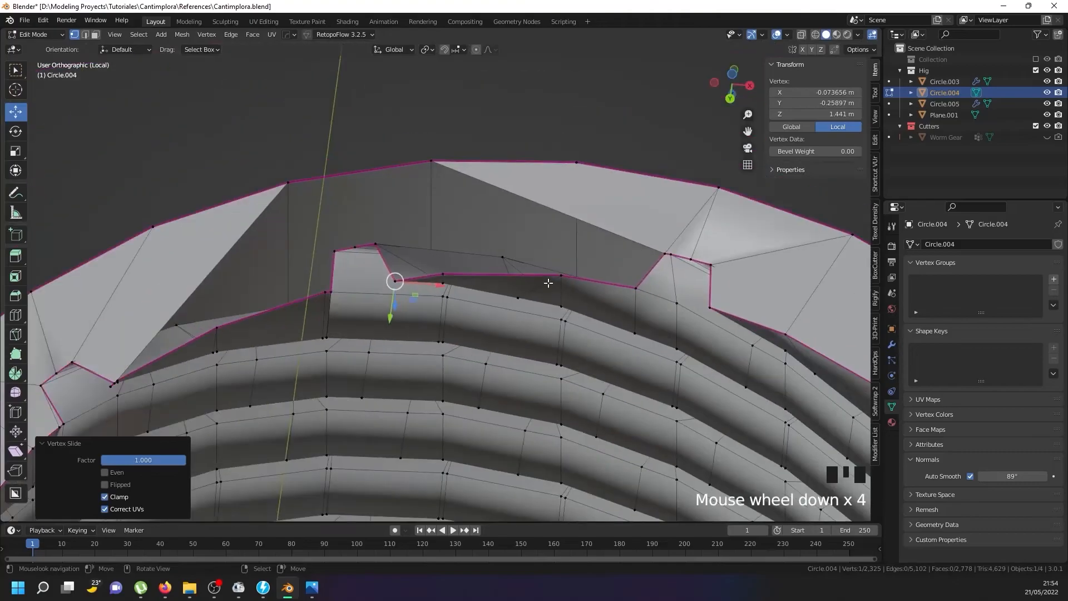
{"action": "key", "text": "a"}
{"action": "key", "text": "a"}
{"action": "key", "text": "a"}
{"action": "right_click", "coordinate": [667, 256]}
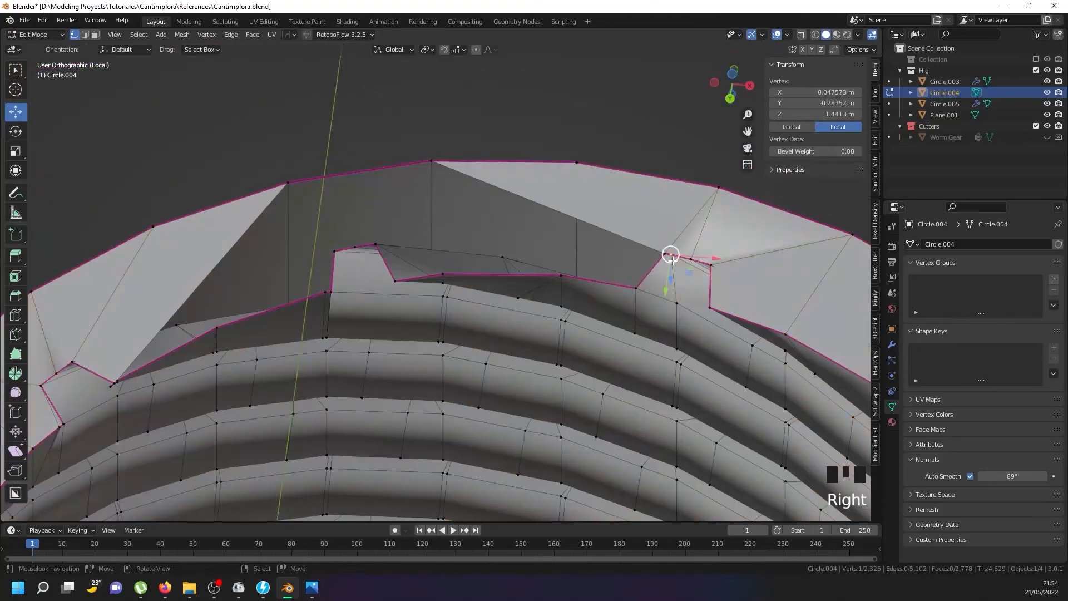
{"action": "key", "text": "g"}
{"action": "key", "text": "g"}
{"action": "left_click", "coordinate": [549, 253]}
Merge all the cap's vertices by distance and try selecting the gap's boundary loop
{"action": "key", "text": "a"}
{"action": "key", "text": "a"}
{"action": "key", "text": "a"}
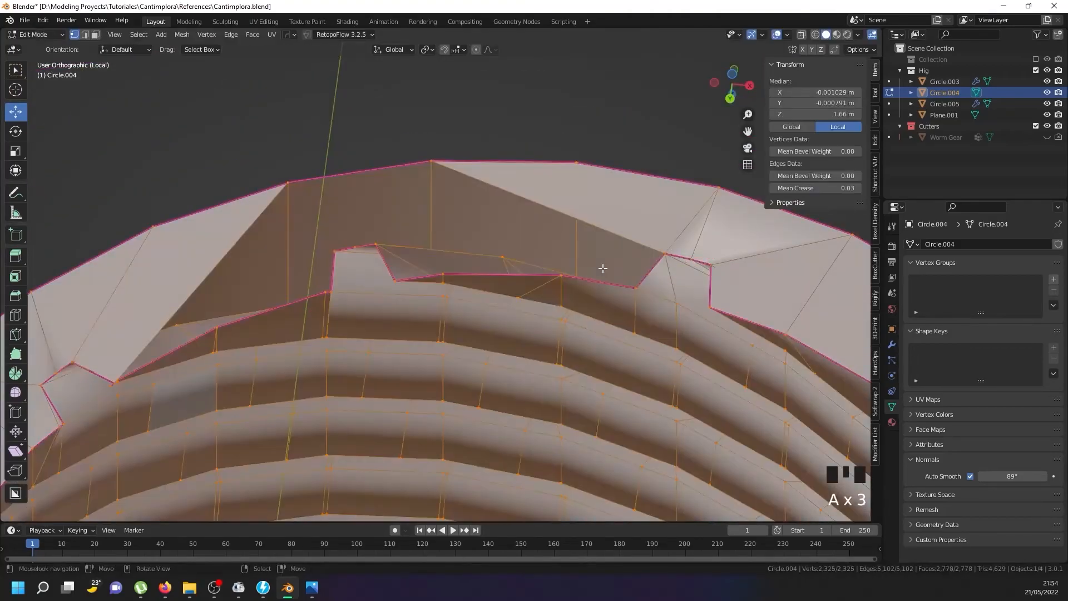
{"action": "key", "text": "w"}
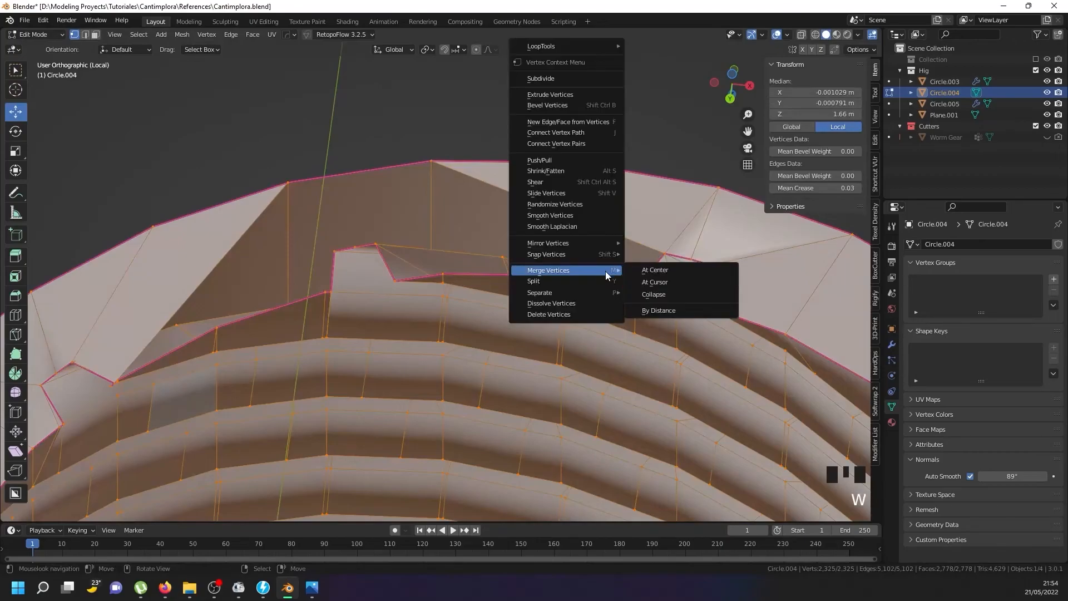
{"action": "left_click", "coordinate": [668, 311]}
{"action": "right_click", "coordinate": [324, 293]}
{"action": "right_click", "coordinate": [347, 282], "text": "alt+shift"}
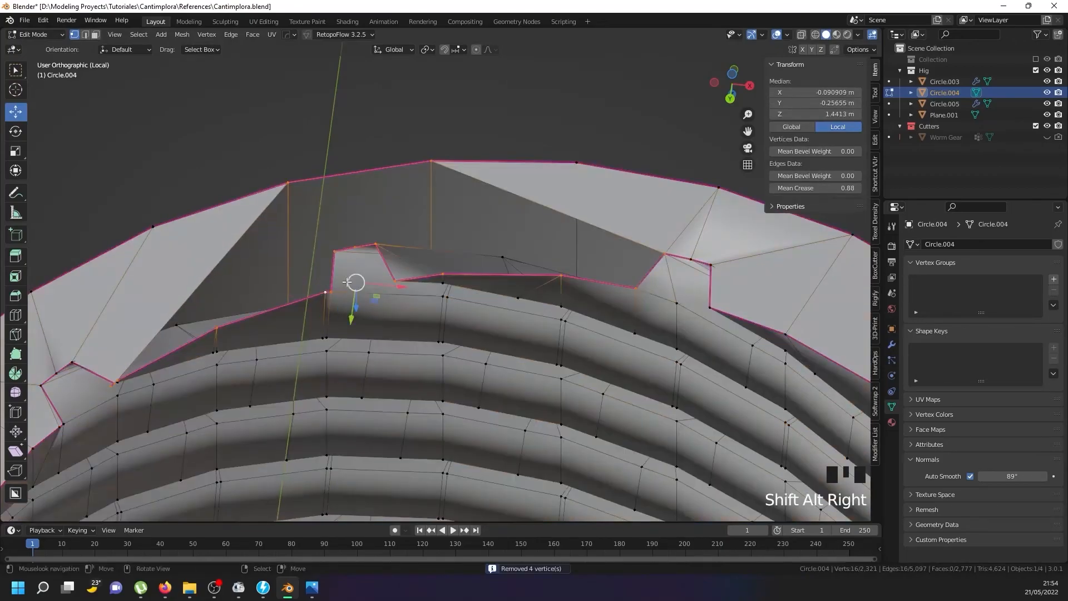
Slide the stray vertex at the gap's pointed end onto the adjacent rim corner vertex
{"action": "scroll", "coordinate": [148, 354], "scroll_direction": "up", "scroll_amount": 5}
{"action": "right_click", "coordinate": [105, 411]}
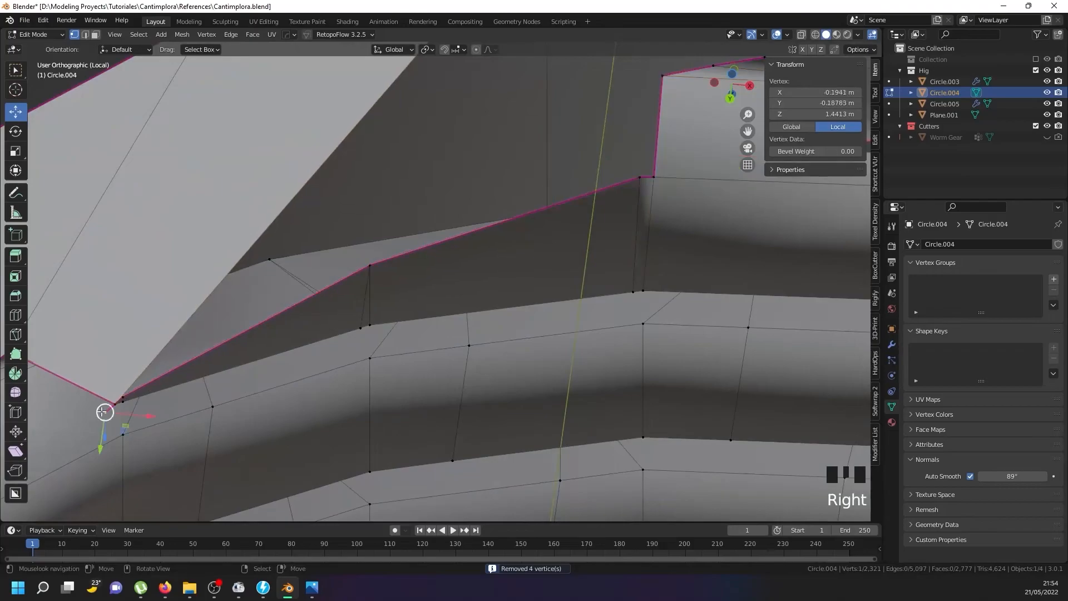
{"action": "key", "text": "g"}
{"action": "key", "text": "Return"}
{"action": "key", "text": "g"}
{"action": "key", "text": "g"}
{"action": "left_click", "coordinate": [879, 414]}
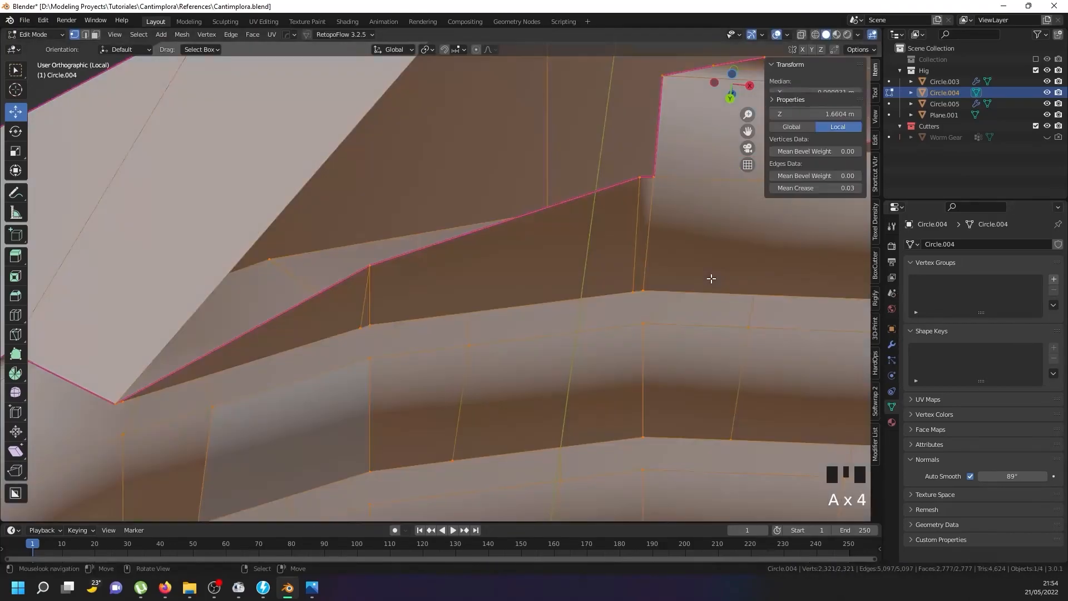
Select the entire cap mesh and merge its overlapping vertices by distance again
{"action": "key", "text": "a"}
{"action": "key", "text": "a"}
{"action": "key", "text": "a"}
{"action": "key", "text": "a"}
{"action": "key", "text": "w"}
{"action": "mouse_move", "coordinate": [696, 278]}
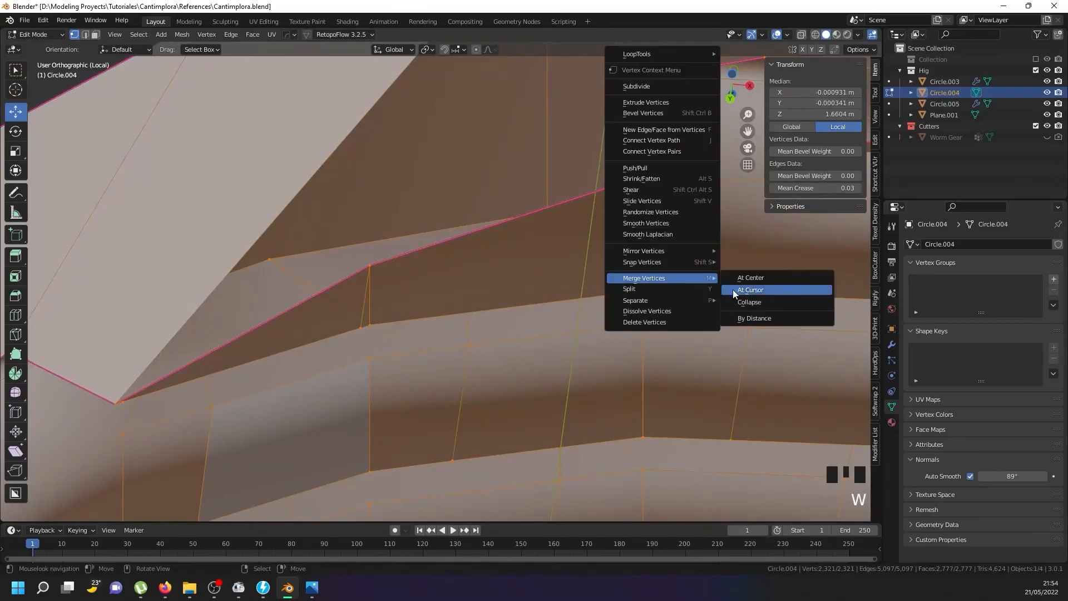
{"action": "left_click", "coordinate": [745, 318]}
Select the boundary loop around the open rim gap and fill it with a face
{"action": "right_click", "coordinate": [115, 401]}
{"action": "right_click", "coordinate": [117, 400], "text": "alt+shift"}
{"action": "scroll", "coordinate": [173, 377], "scroll_direction": "down", "scroll_amount": 8}
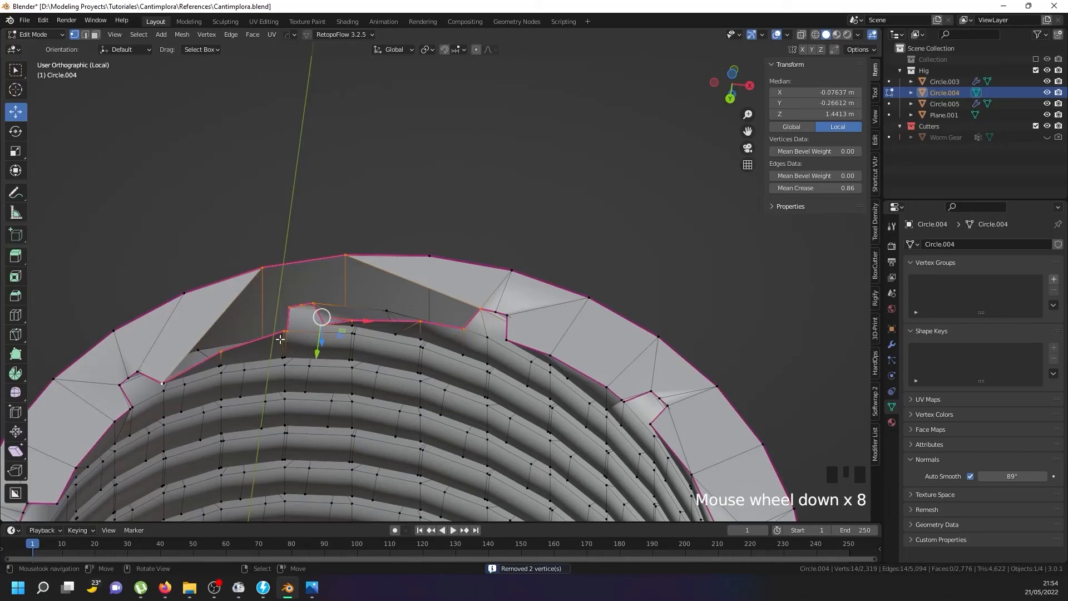
{"action": "key", "text": "f"}
Triangulate the new face that fills the rim gap
{"action": "middle_click_drag", "start_coordinate": [303, 347], "coordinate": [313, 294]}
{"action": "scroll", "coordinate": [314, 295], "scroll_direction": "down", "scroll_amount": 4}
{"action": "scroll", "coordinate": [313, 294], "scroll_direction": "up", "scroll_amount": 3}
{"action": "key", "text": "Tab"}
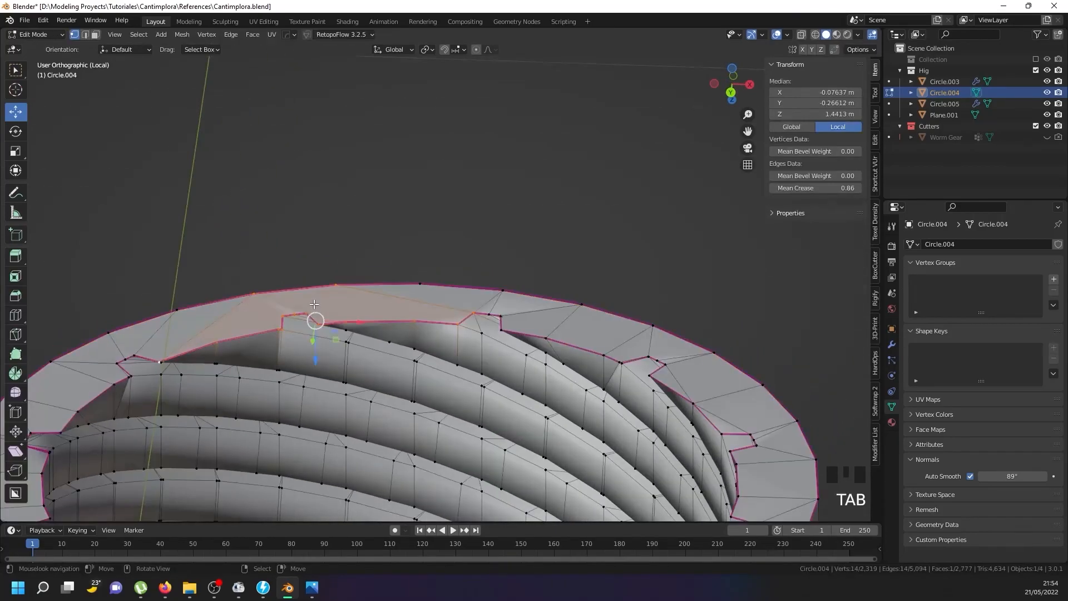
{"action": "key", "text": "ctrl+t"}
Return to Object Mode and examine the cap's outer wall, closed rim and threaded underside
{"action": "scroll", "coordinate": [314, 304], "scroll_direction": "up", "scroll_amount": 2}
{"action": "middle_click_drag", "start_coordinate": [315, 304], "coordinate": [341, 426]}
{"action": "scroll", "coordinate": [313, 306], "scroll_direction": "down", "scroll_amount": 5}
{"action": "key", "text": "Tab"}
{"action": "scroll", "coordinate": [332, 306], "scroll_direction": "down", "scroll_amount": 4}
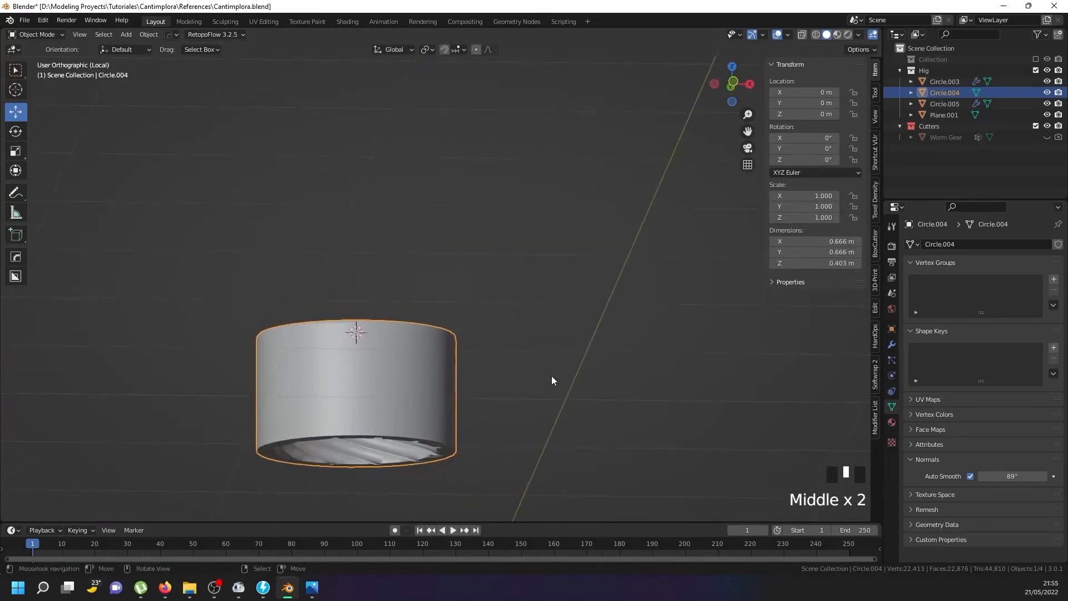
{"action": "middle_click_drag", "start_coordinate": [407, 432], "coordinate": [398, 339]}
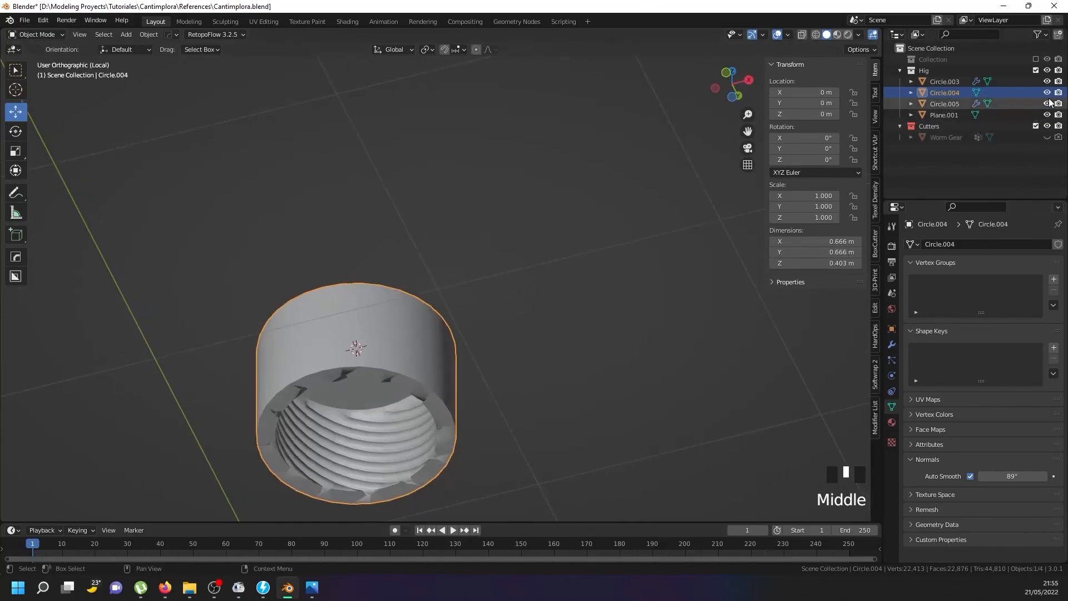